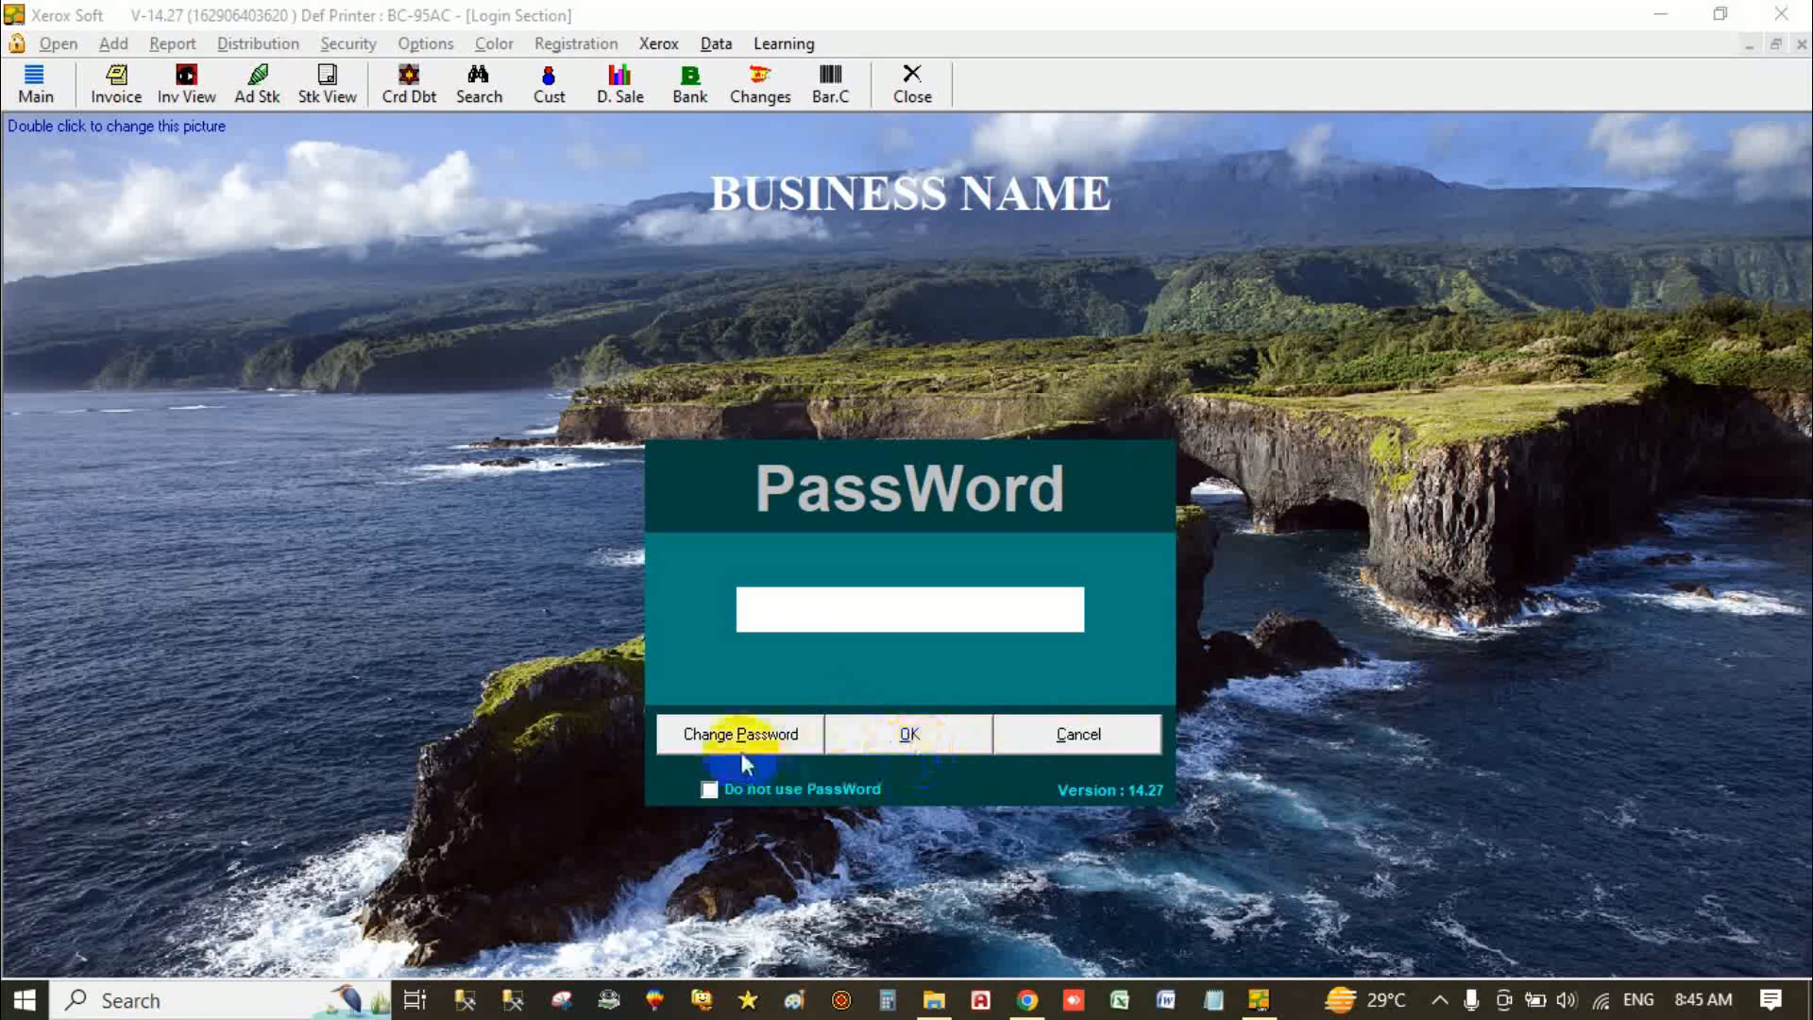
Step: Change the login password to a new three-character password, entered twice, and apply it
{"action": "left_click", "coordinate": [709, 741]}
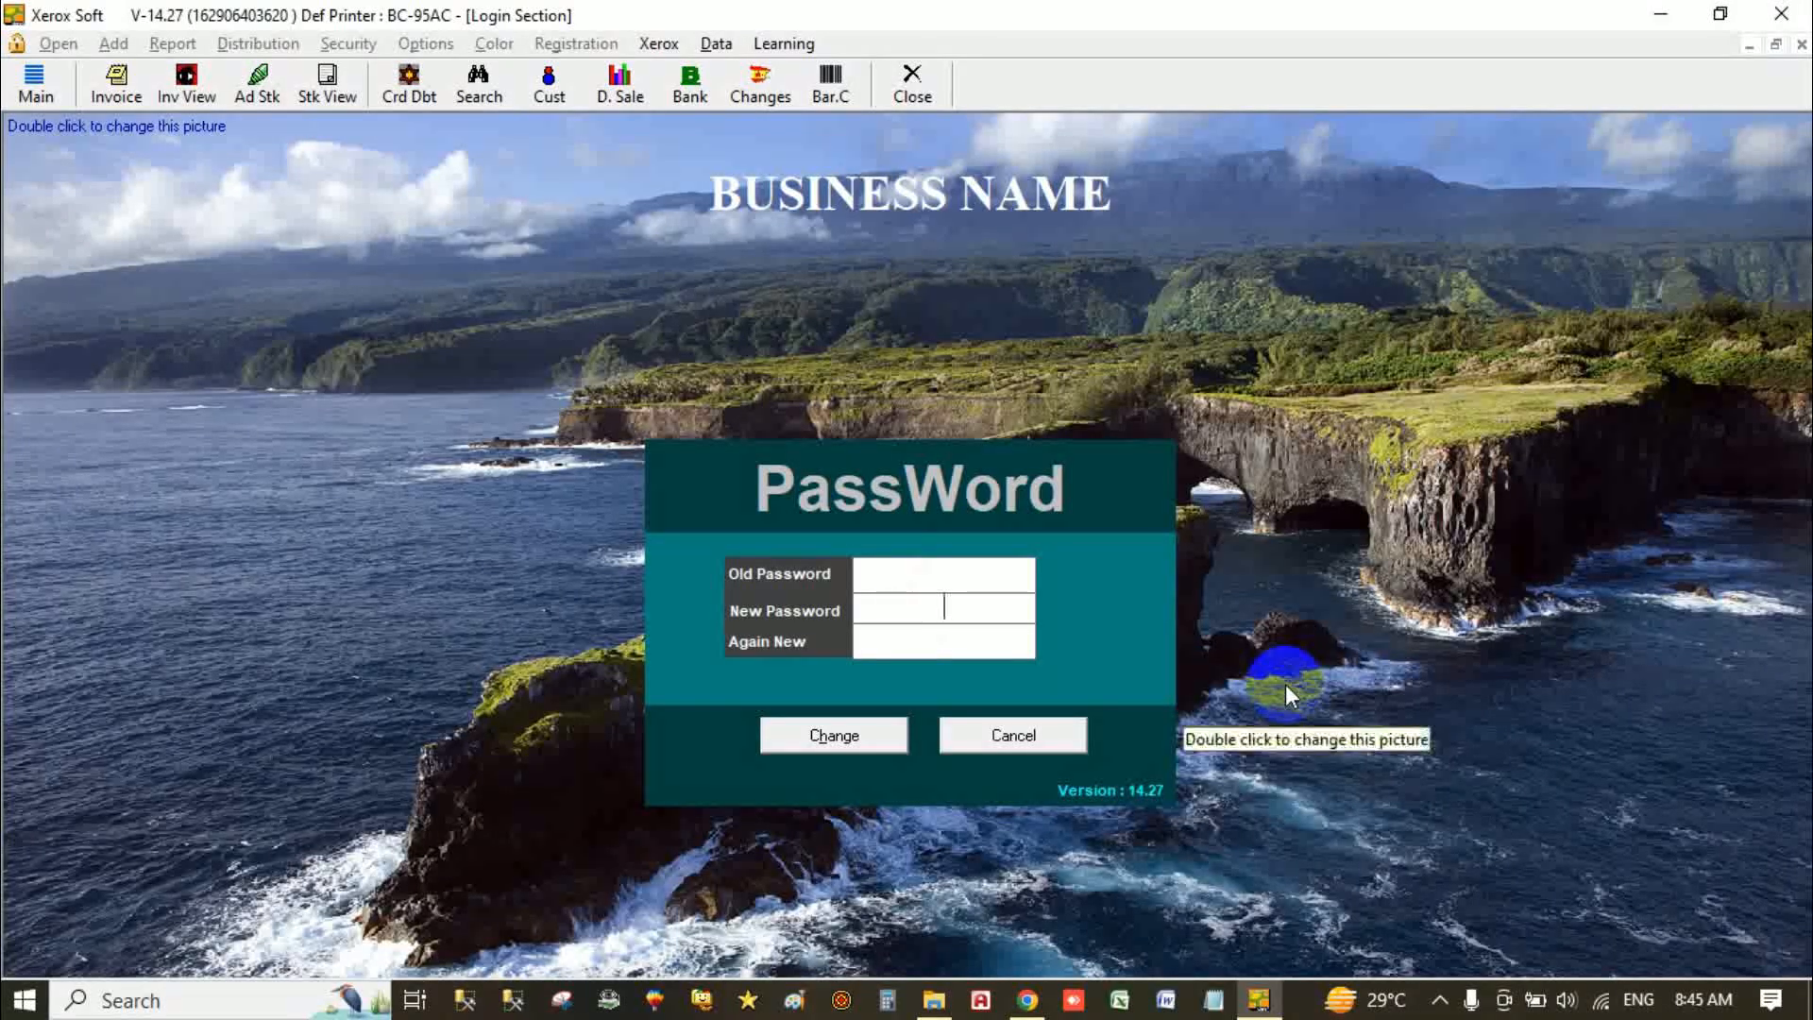
{"action": "type", "text": "123"}
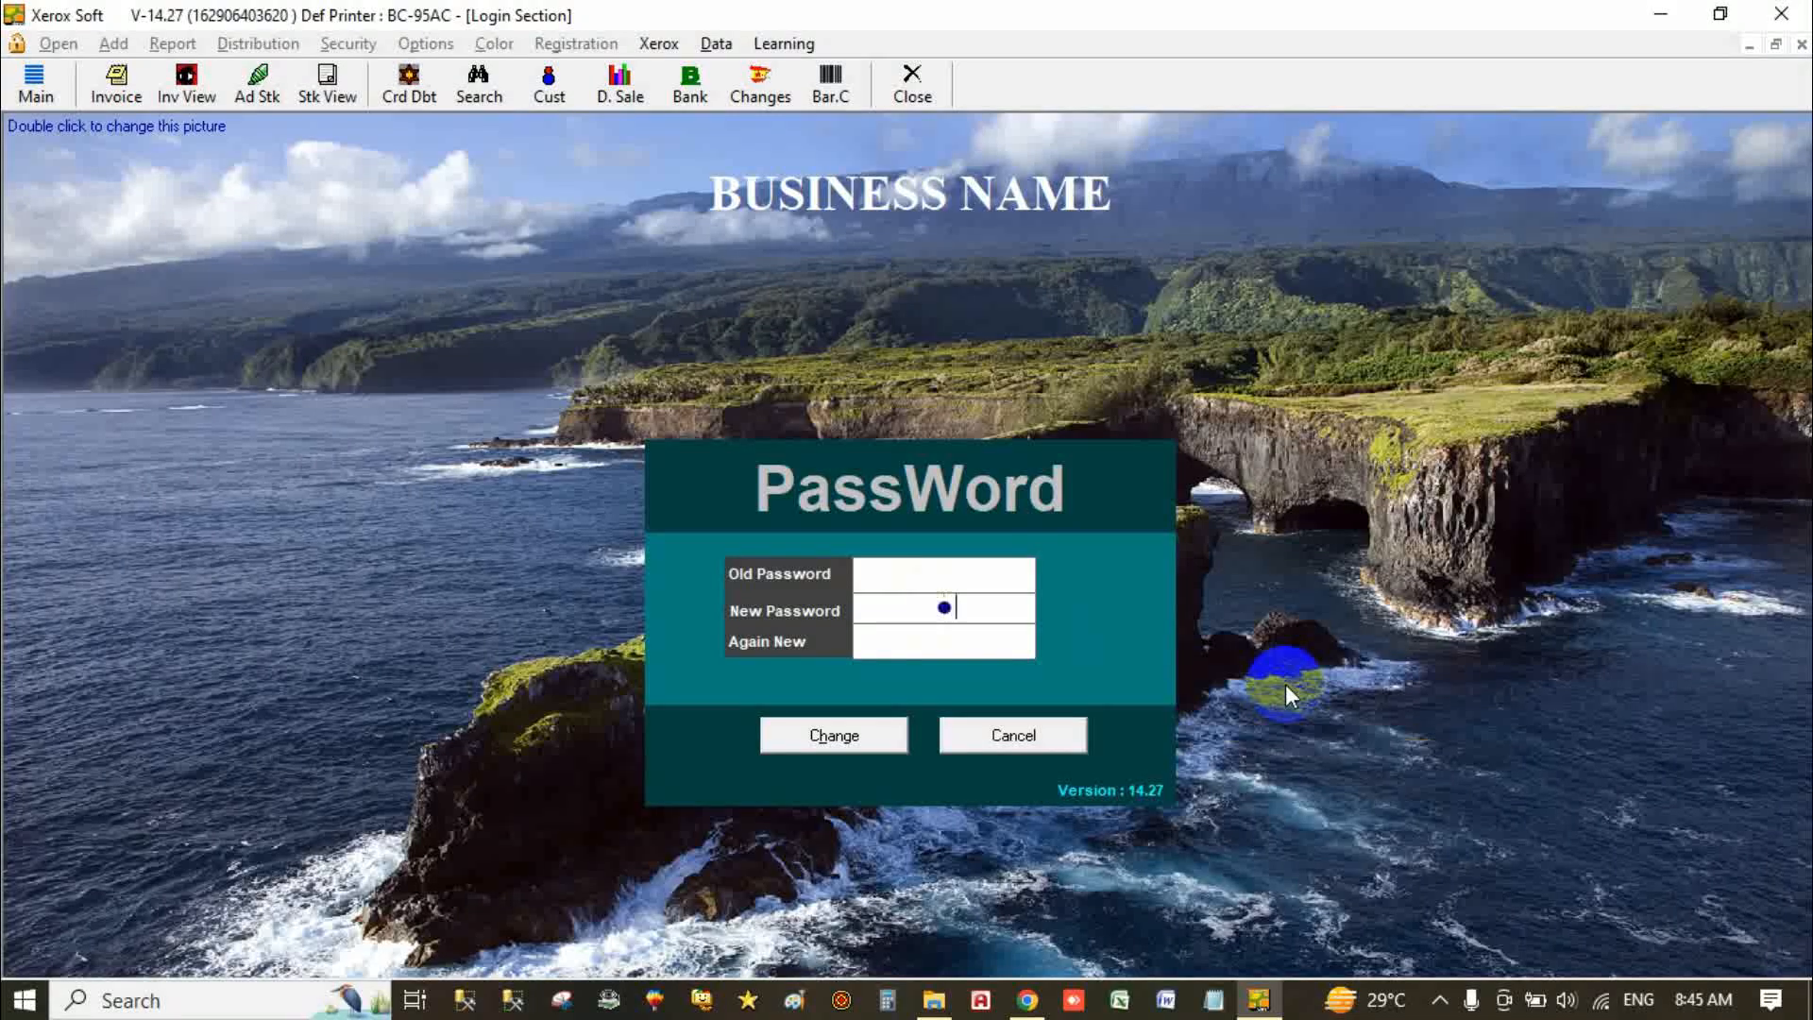
{"action": "key", "text": "Tab"}
{"action": "type", "text": "123"}
{"action": "left_click", "coordinate": [835, 735]}
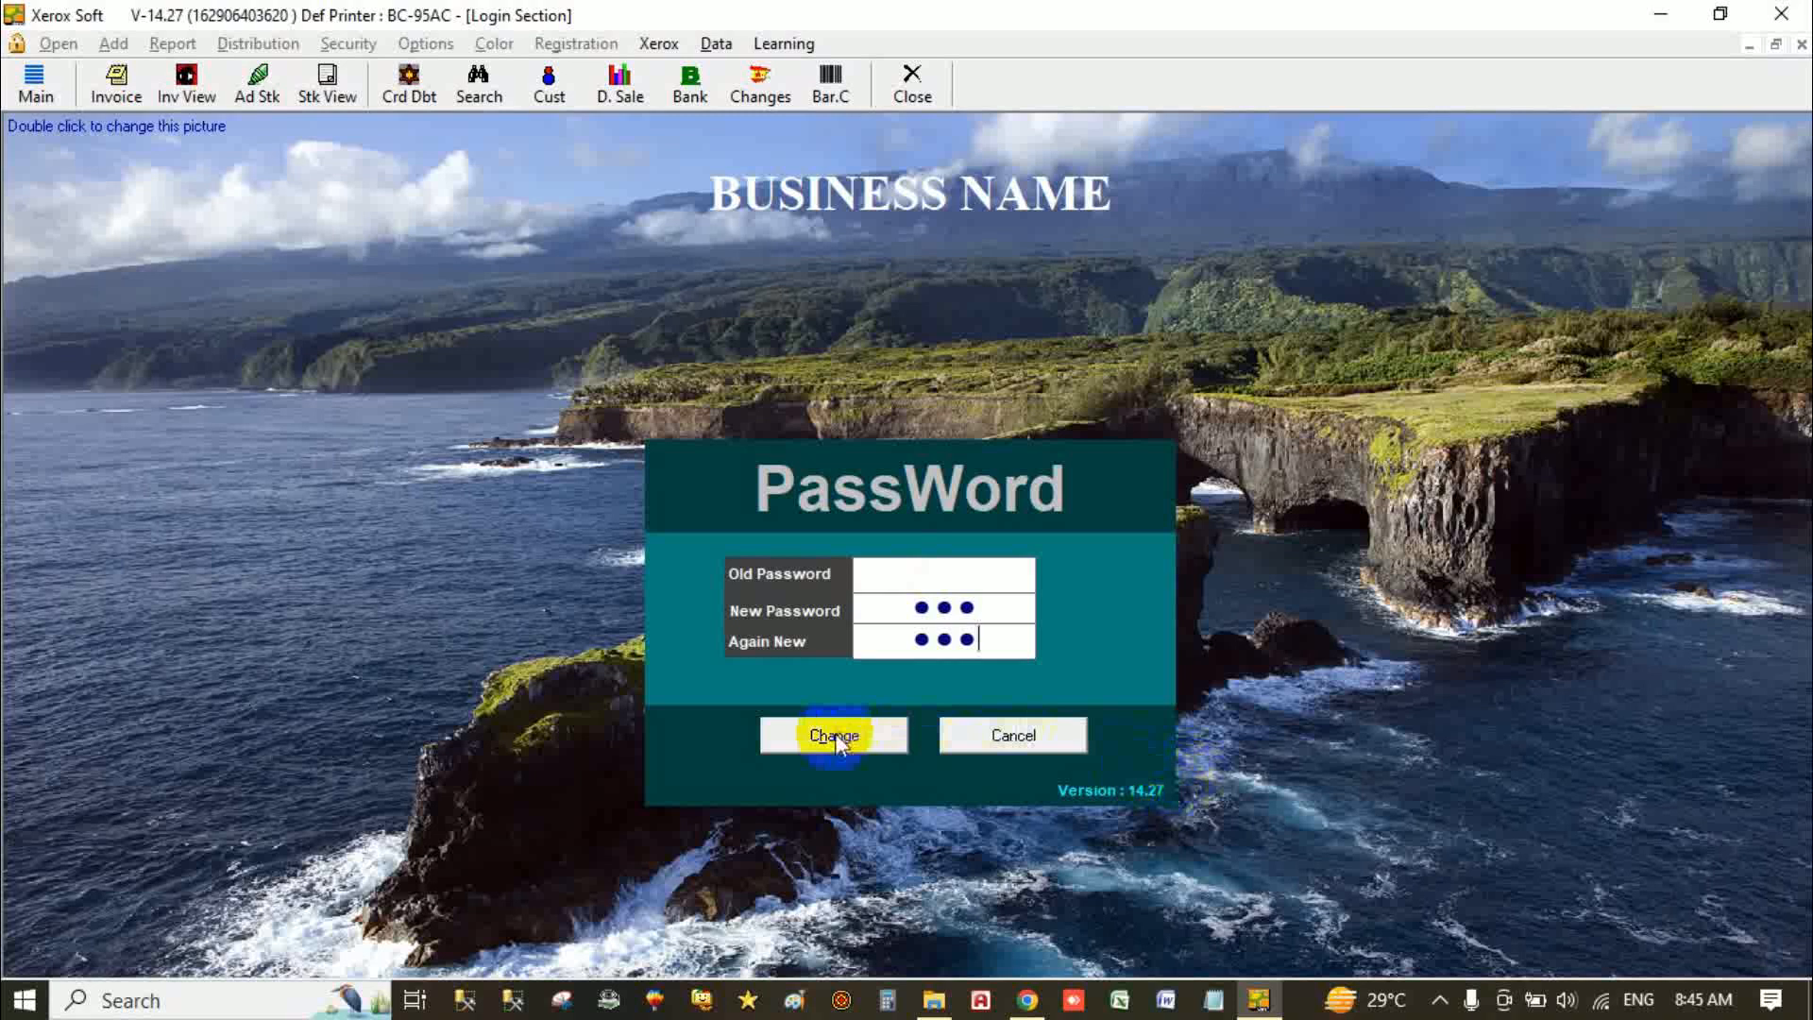
Step: Acknowledge the password-changed message and log in with the new password after one invalid attempt
{"action": "left_click", "coordinate": [951, 592]}
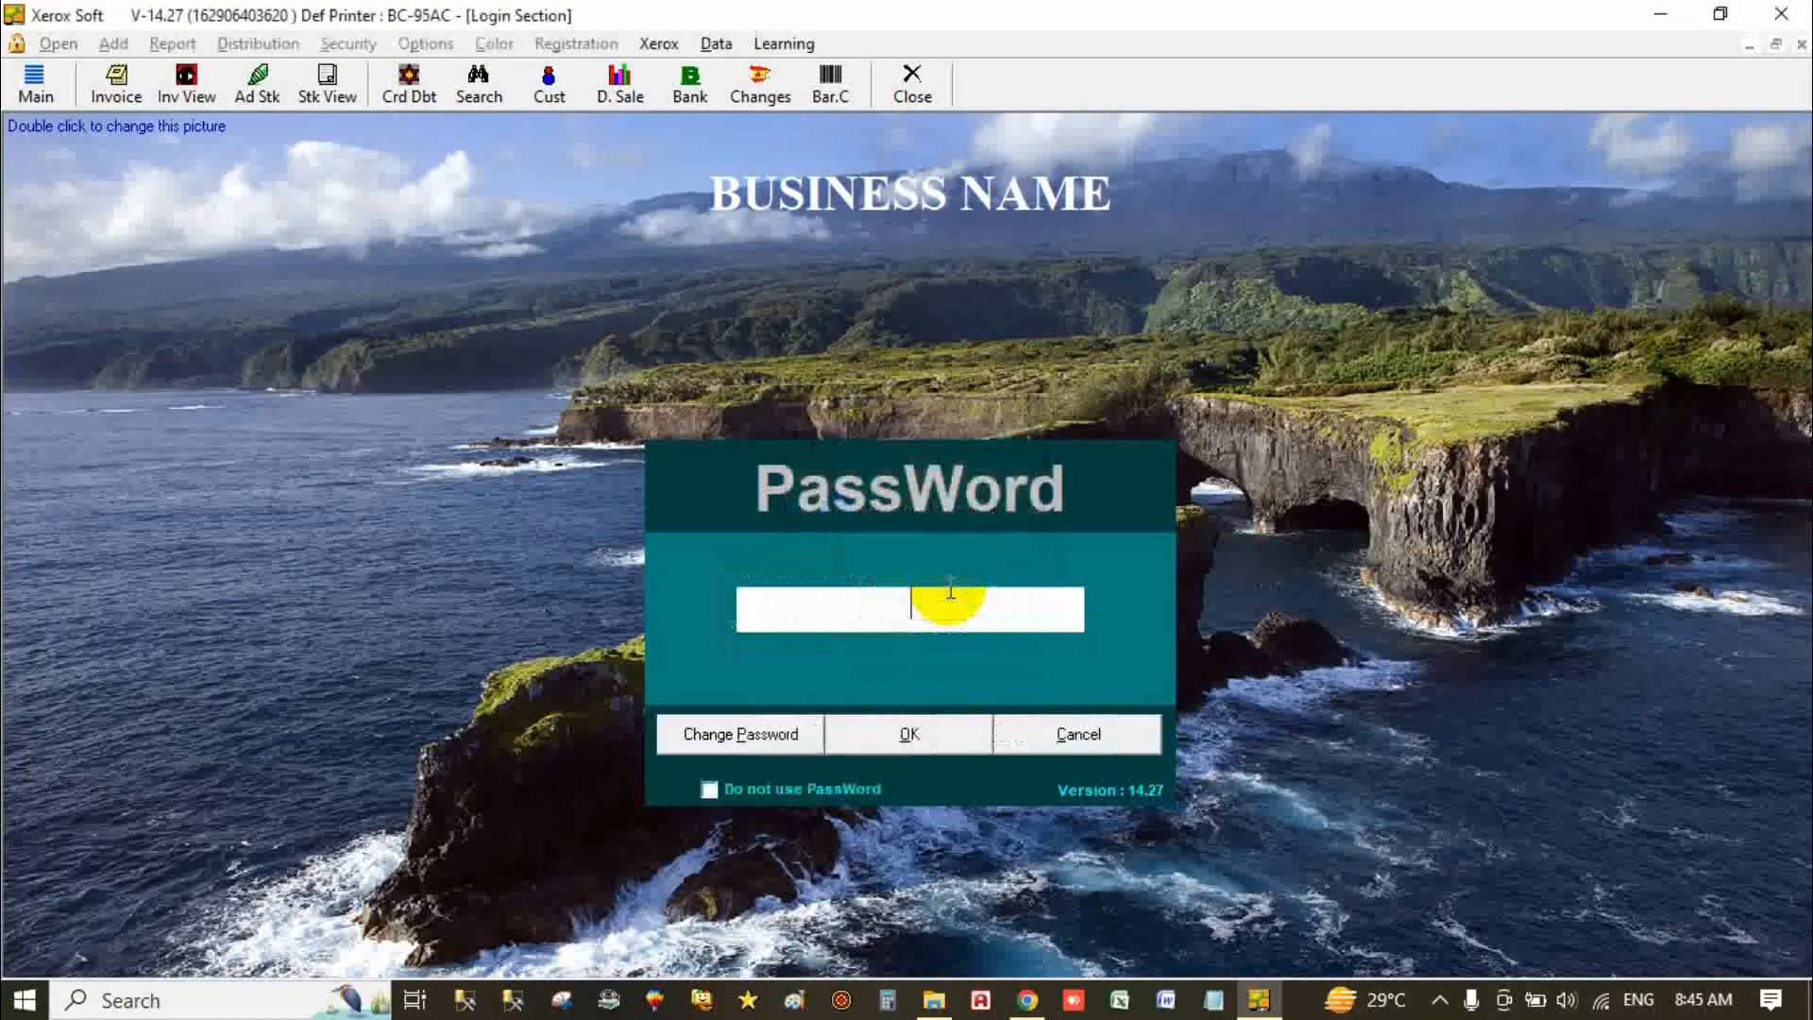
{"action": "type", "text": "1234"}
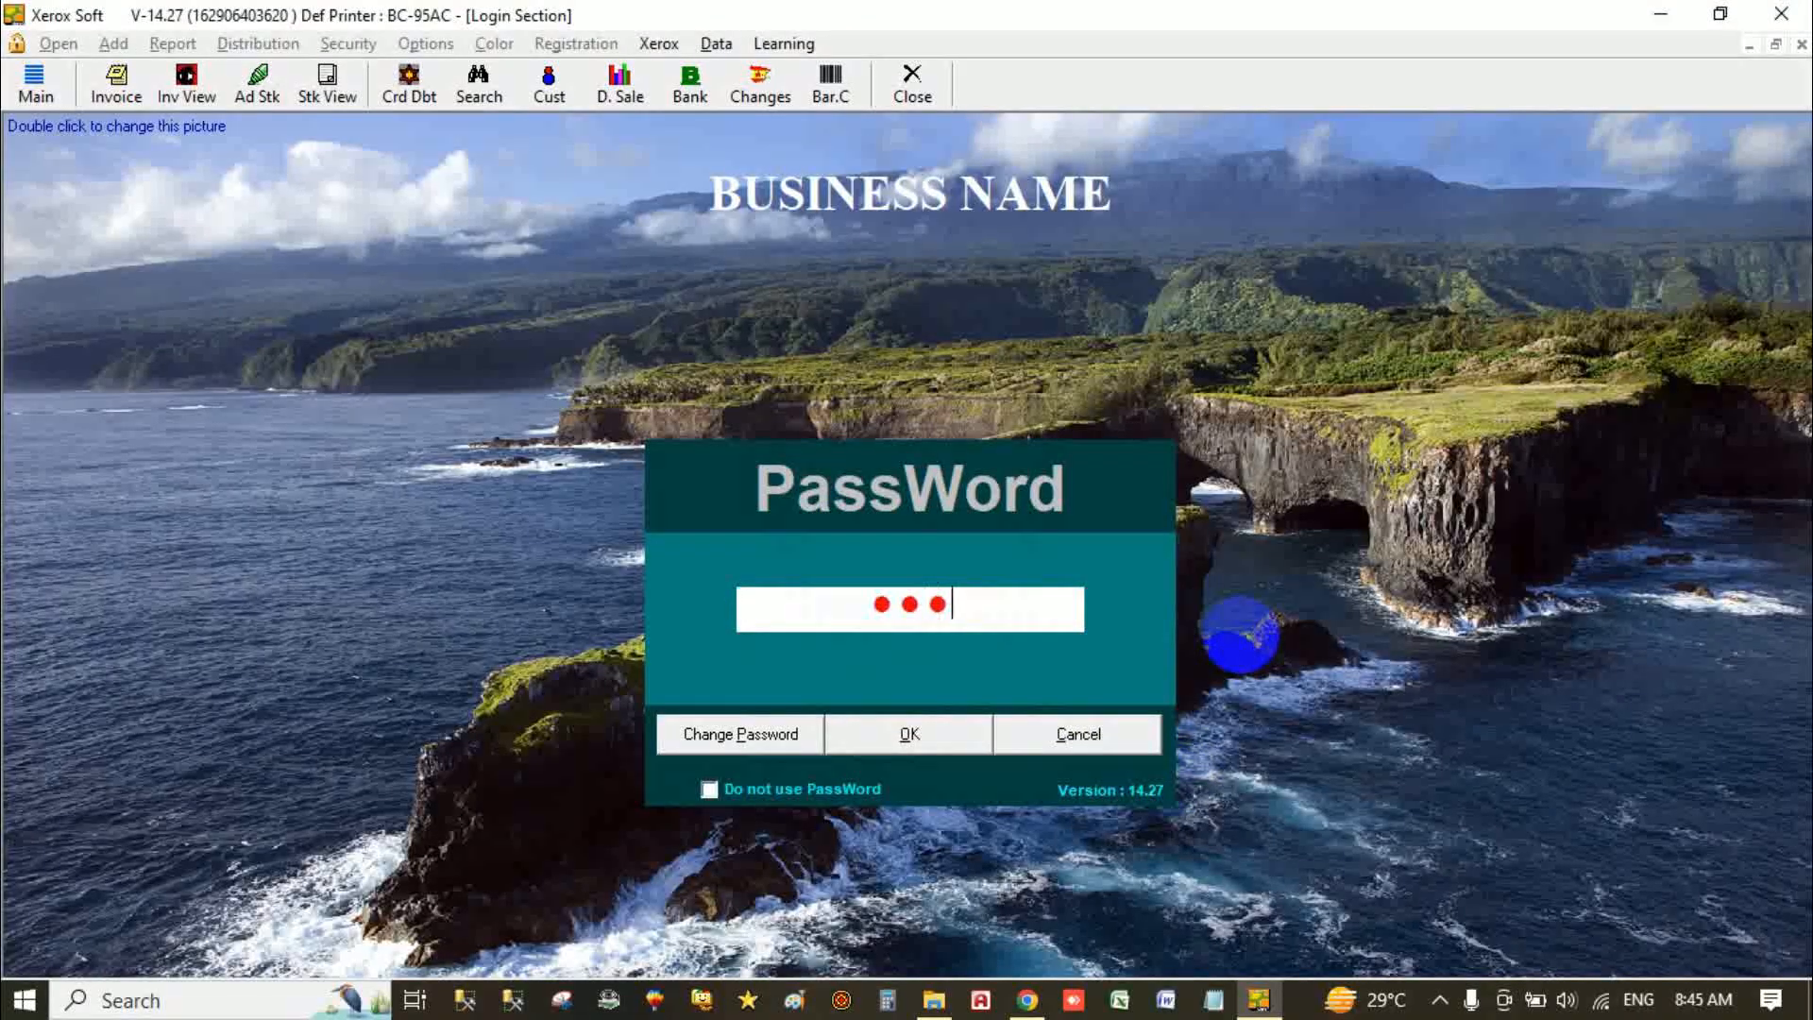
{"action": "key", "text": "Return"}
{"action": "key", "text": "Return"}
{"action": "type", "text": "123"}
{"action": "key", "text": "Return"}
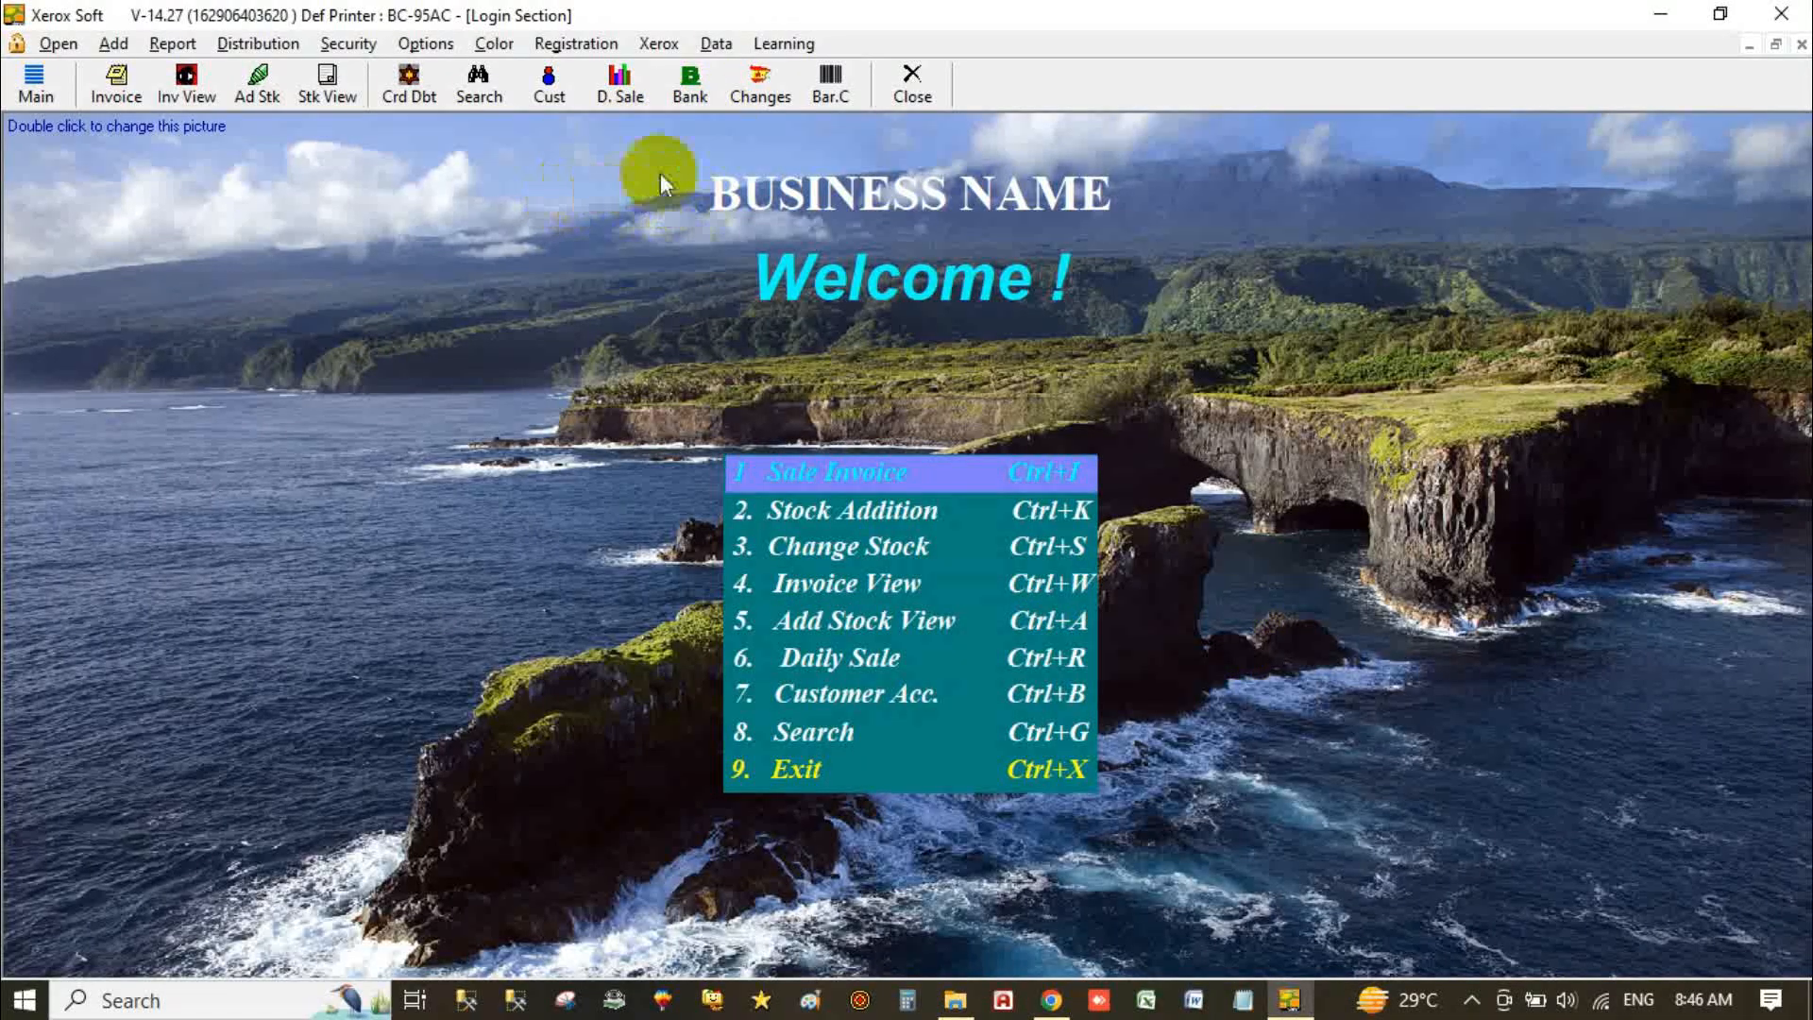
Step: Open DataBase Settings from the Data menu, closing the barcode label window opened by mistake
{"action": "left_click", "coordinate": [717, 45]}
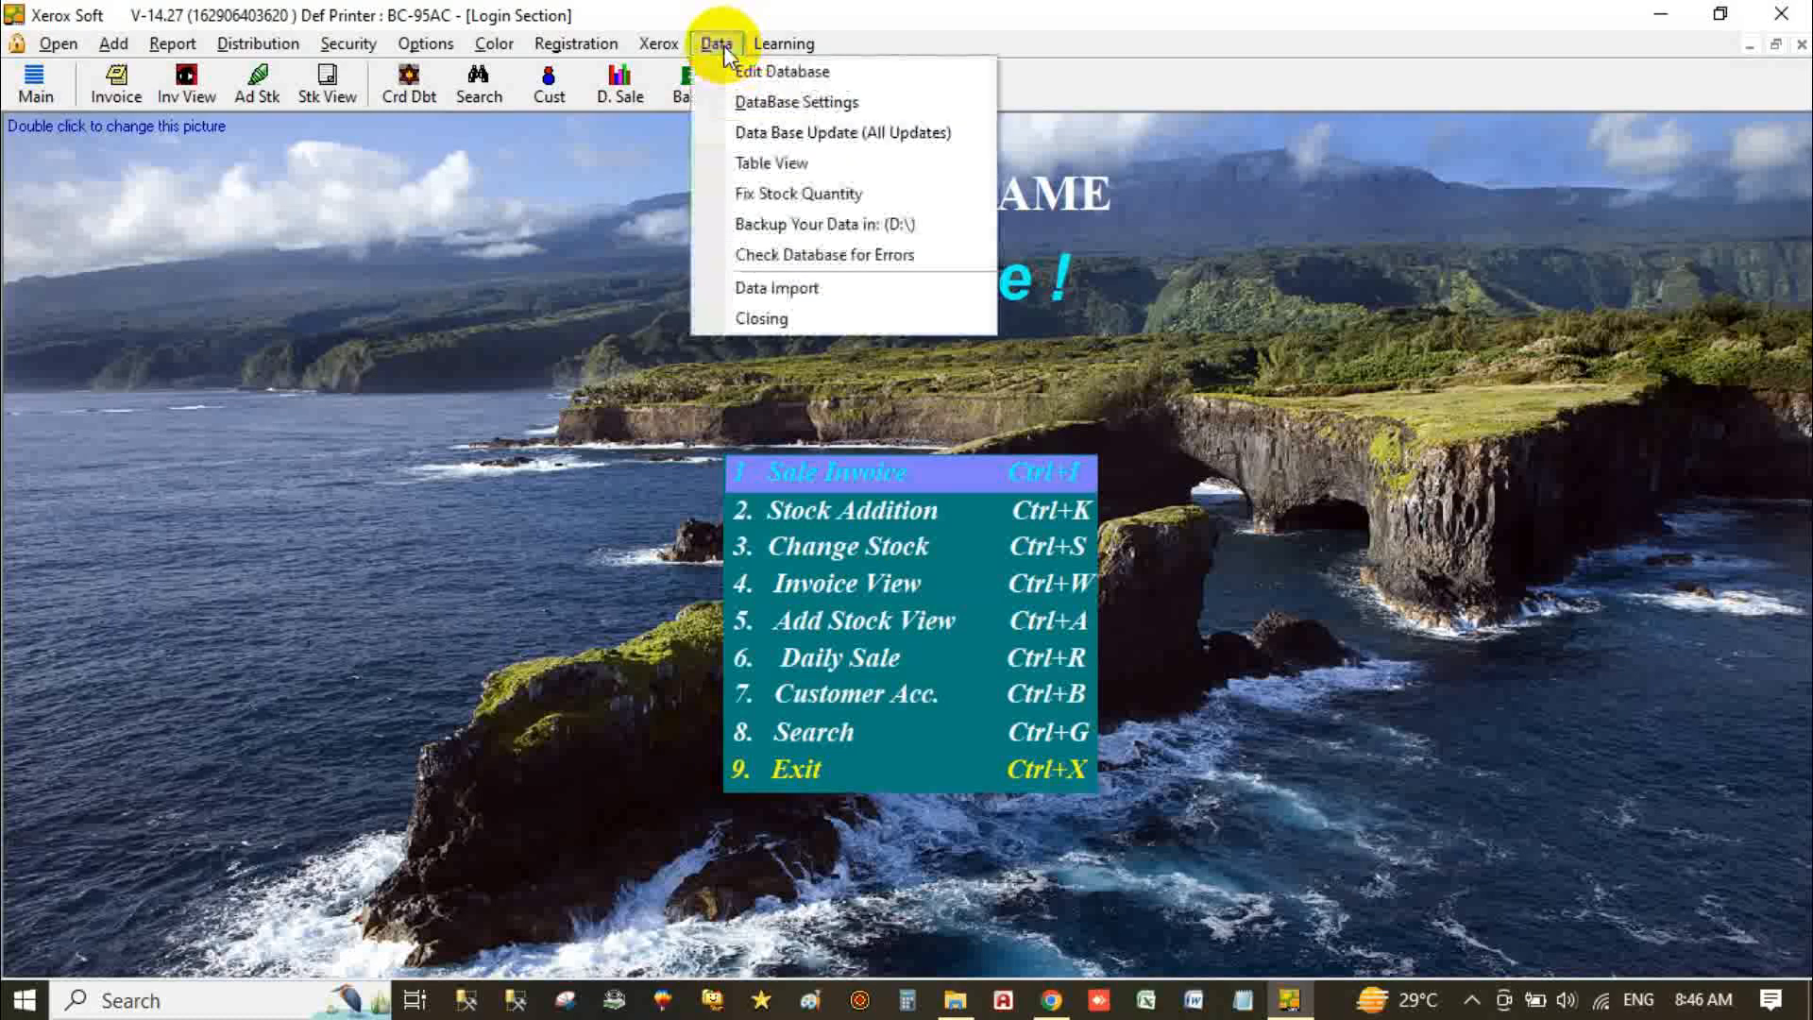
{"action": "left_click", "coordinate": [852, 102]}
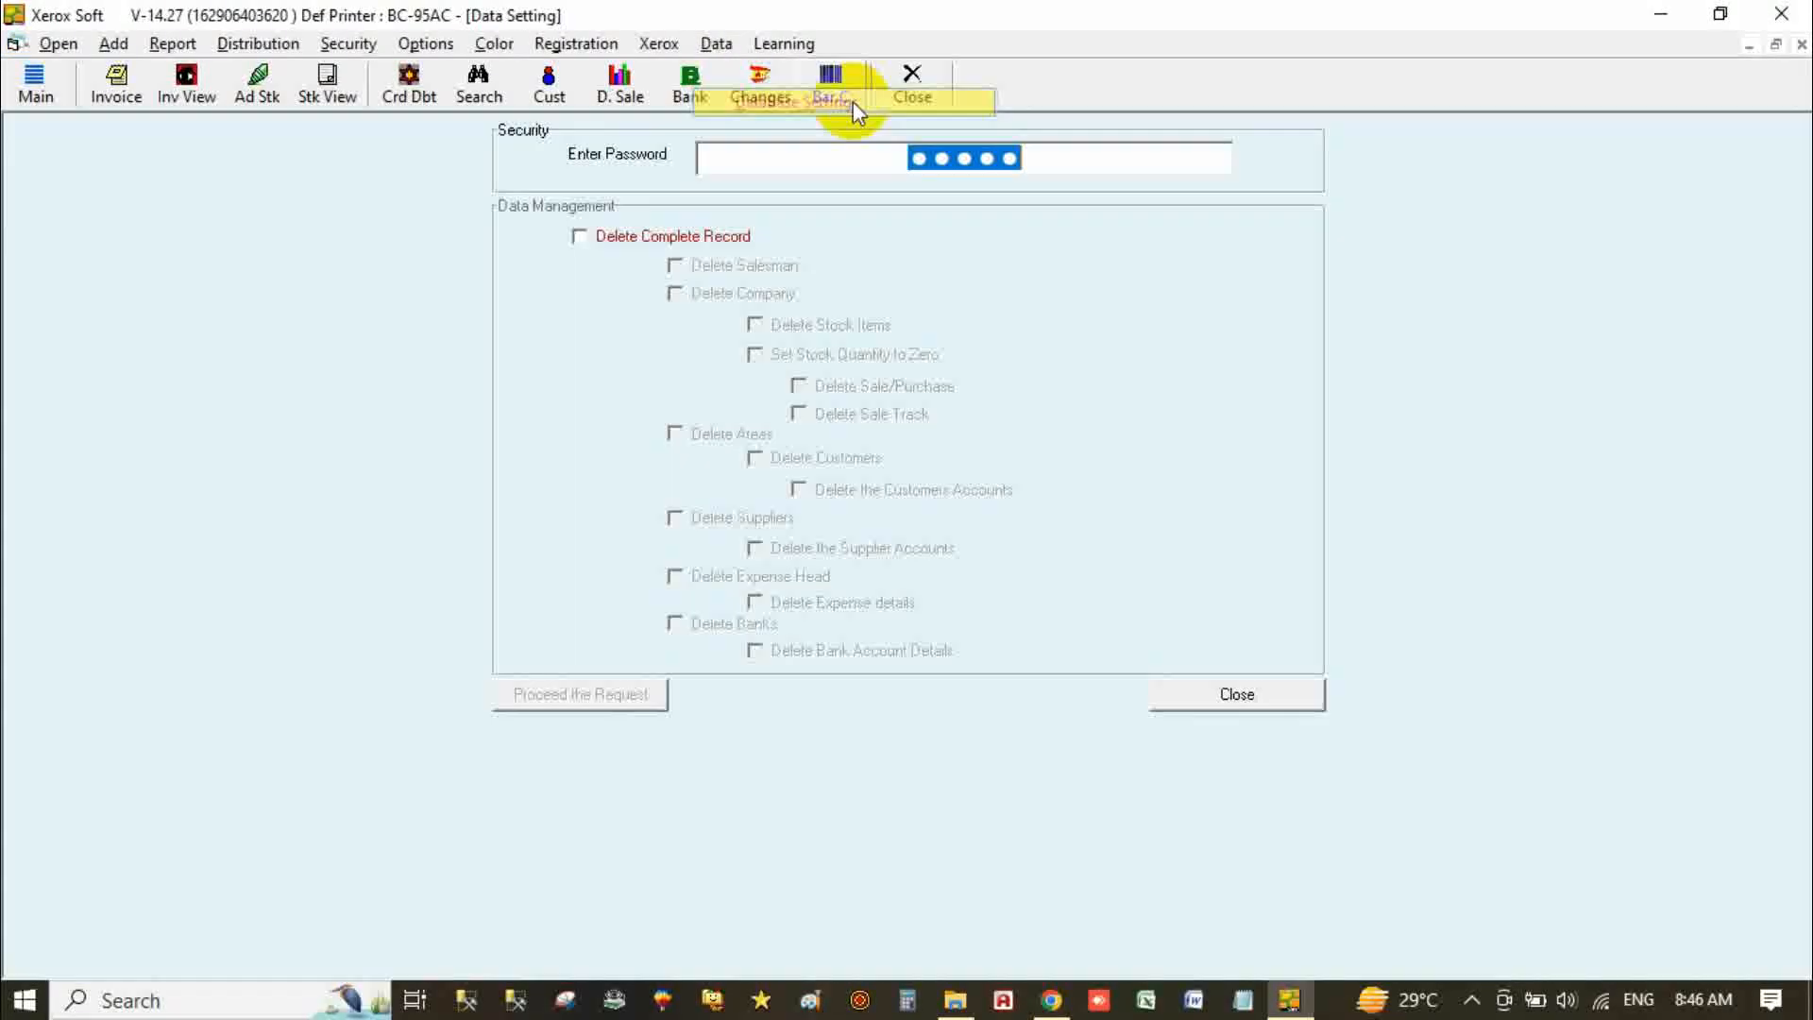
{"action": "left_click", "coordinate": [853, 100]}
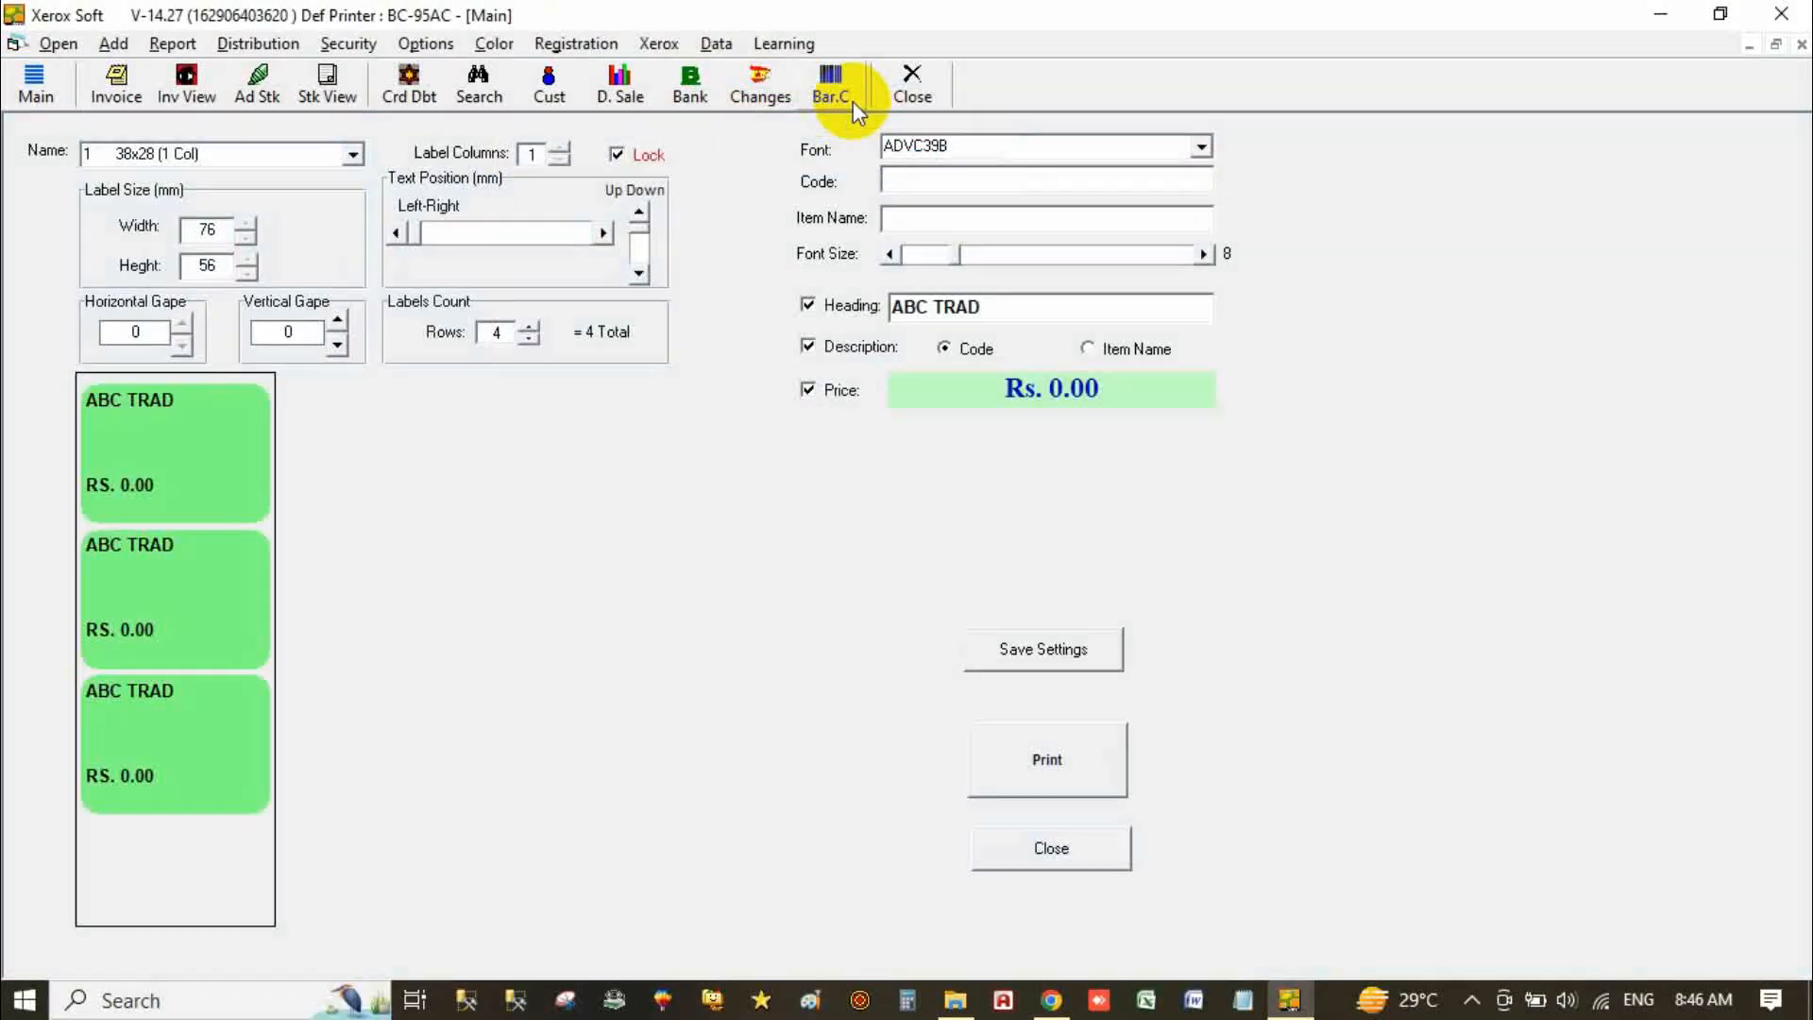
{"action": "left_click", "coordinate": [1058, 849]}
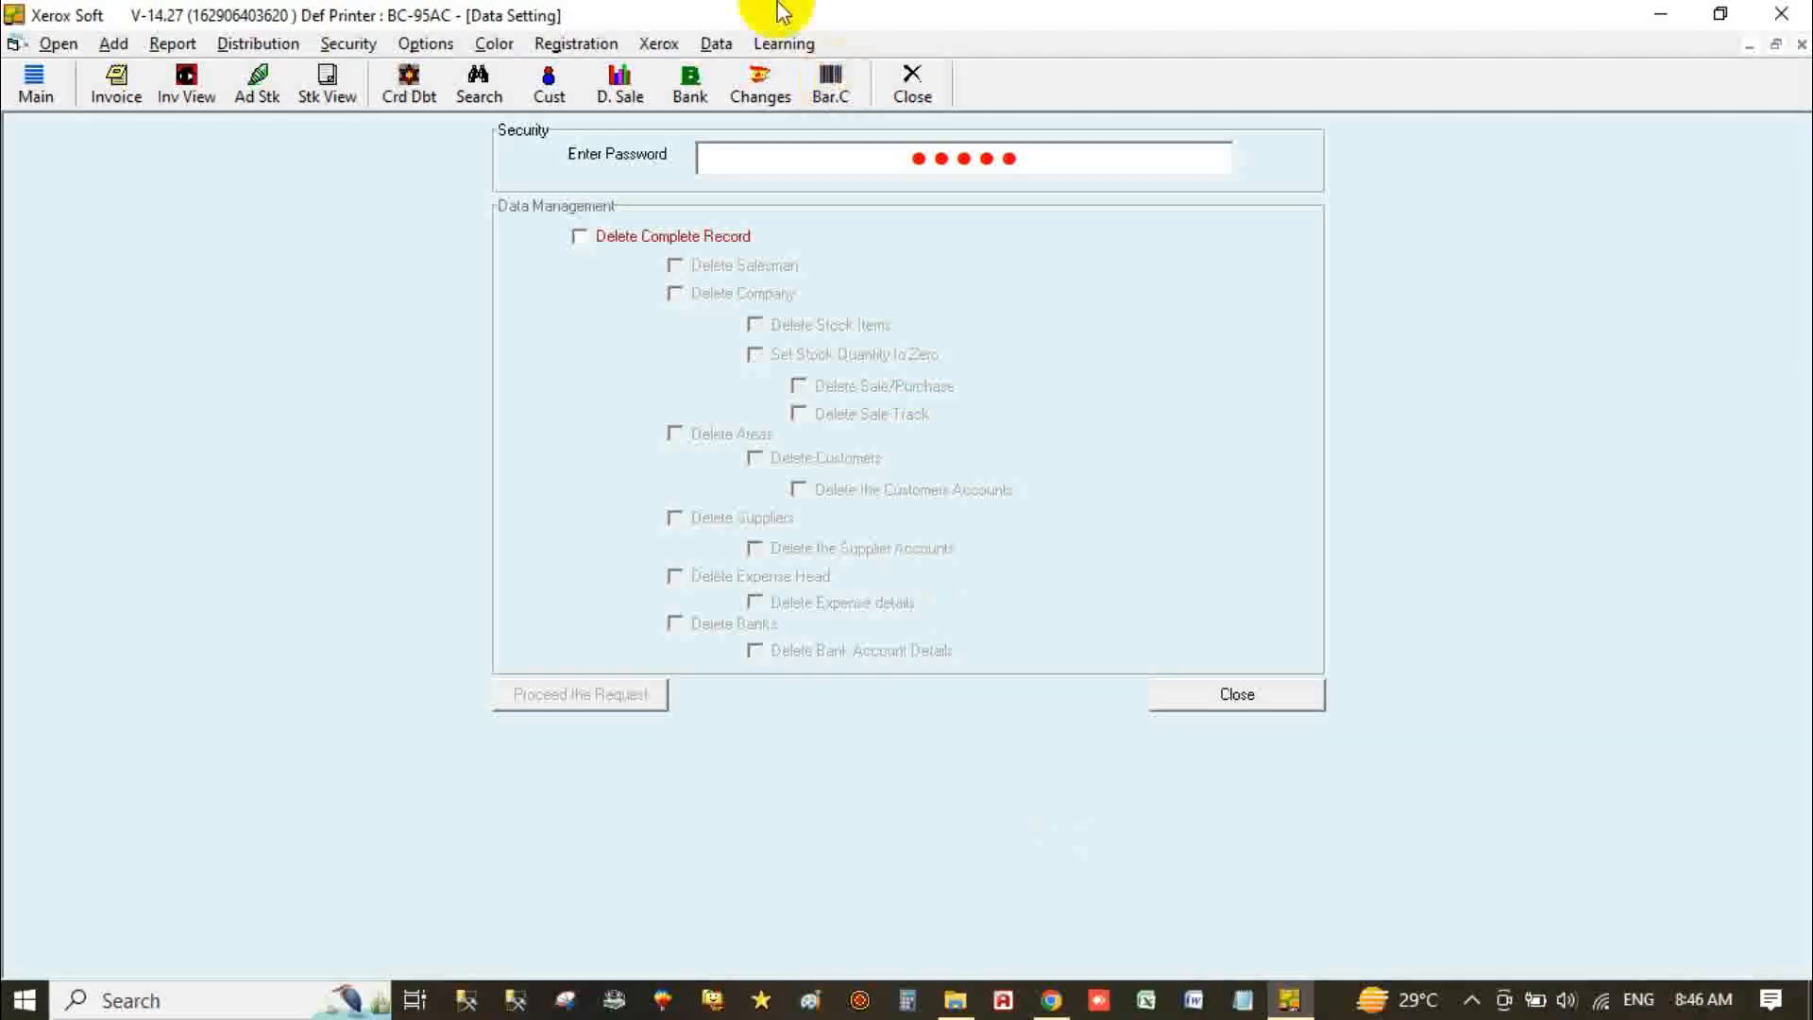
Step: Clear the Enter Password field and enter the six-character password for the deletion options
{"action": "double_click", "coordinate": [1030, 161]}
{"action": "key", "text": "BackSpace"}
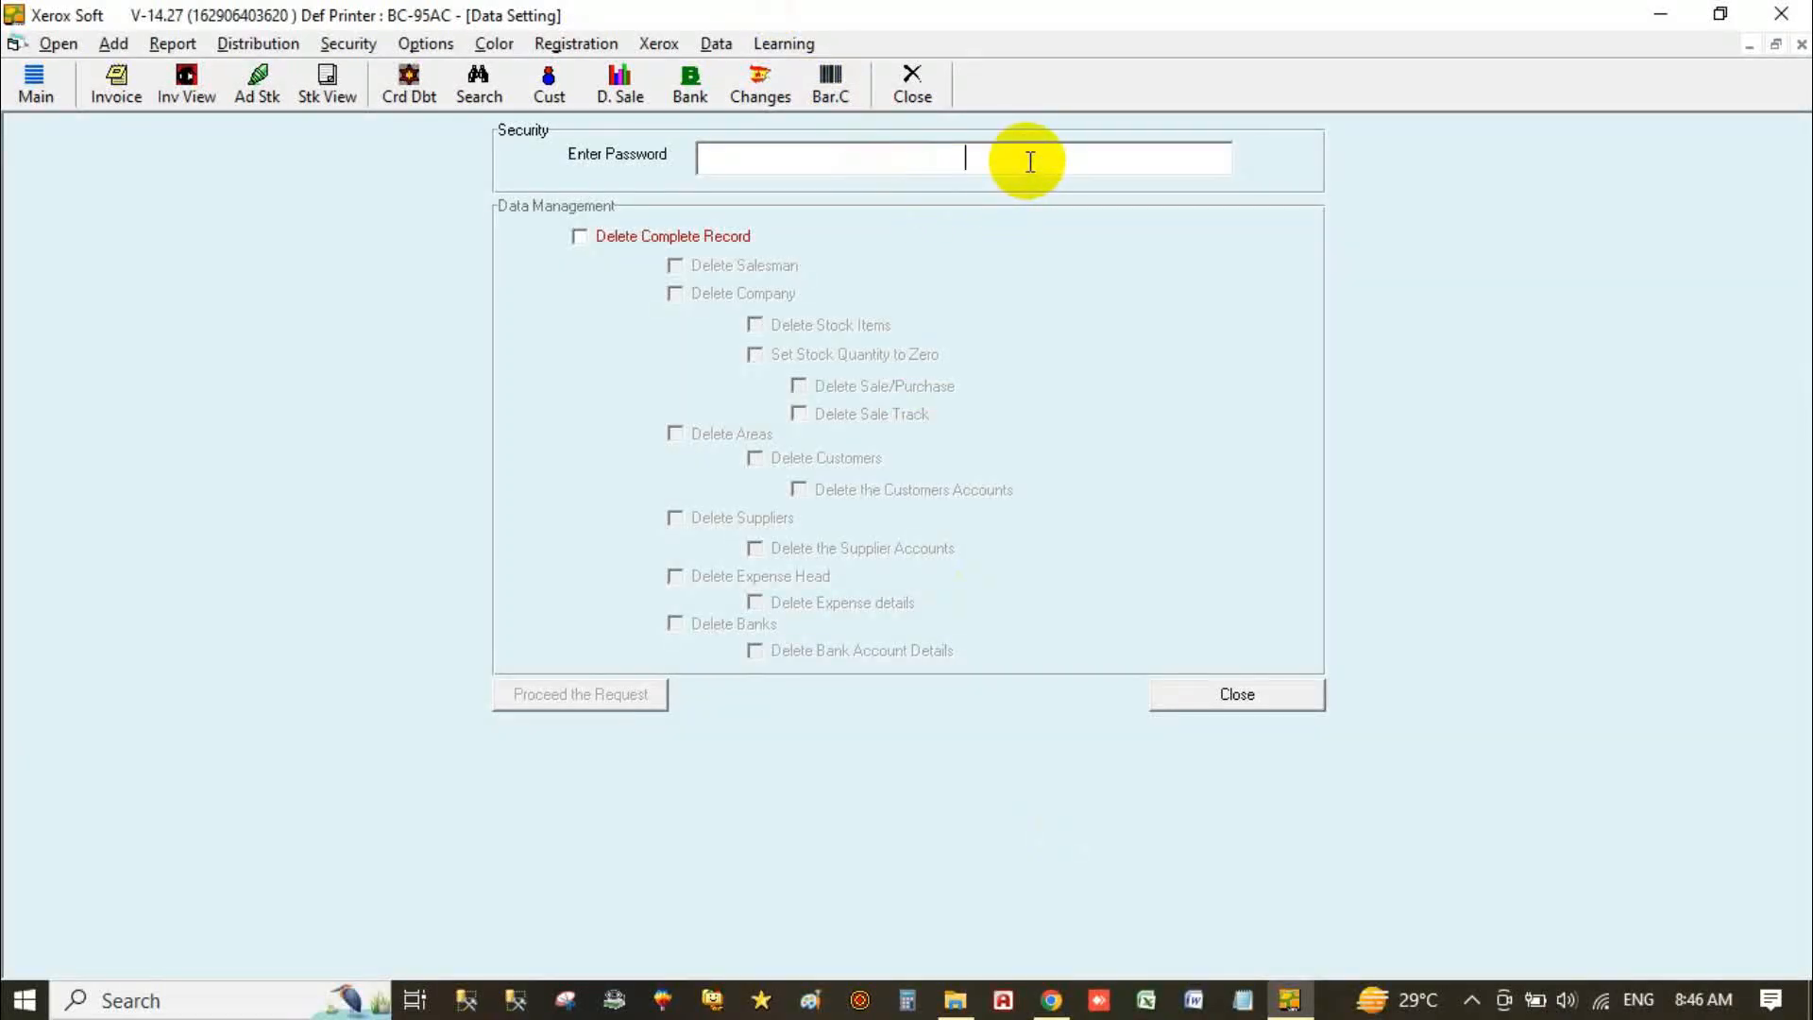
{"action": "key", "text": "Return"}
{"action": "key", "text": "Return"}
{"action": "type", "text": "123"}
{"action": "key", "text": "Return"}
{"action": "key", "text": "Return"}
{"action": "type", "text": "456"}
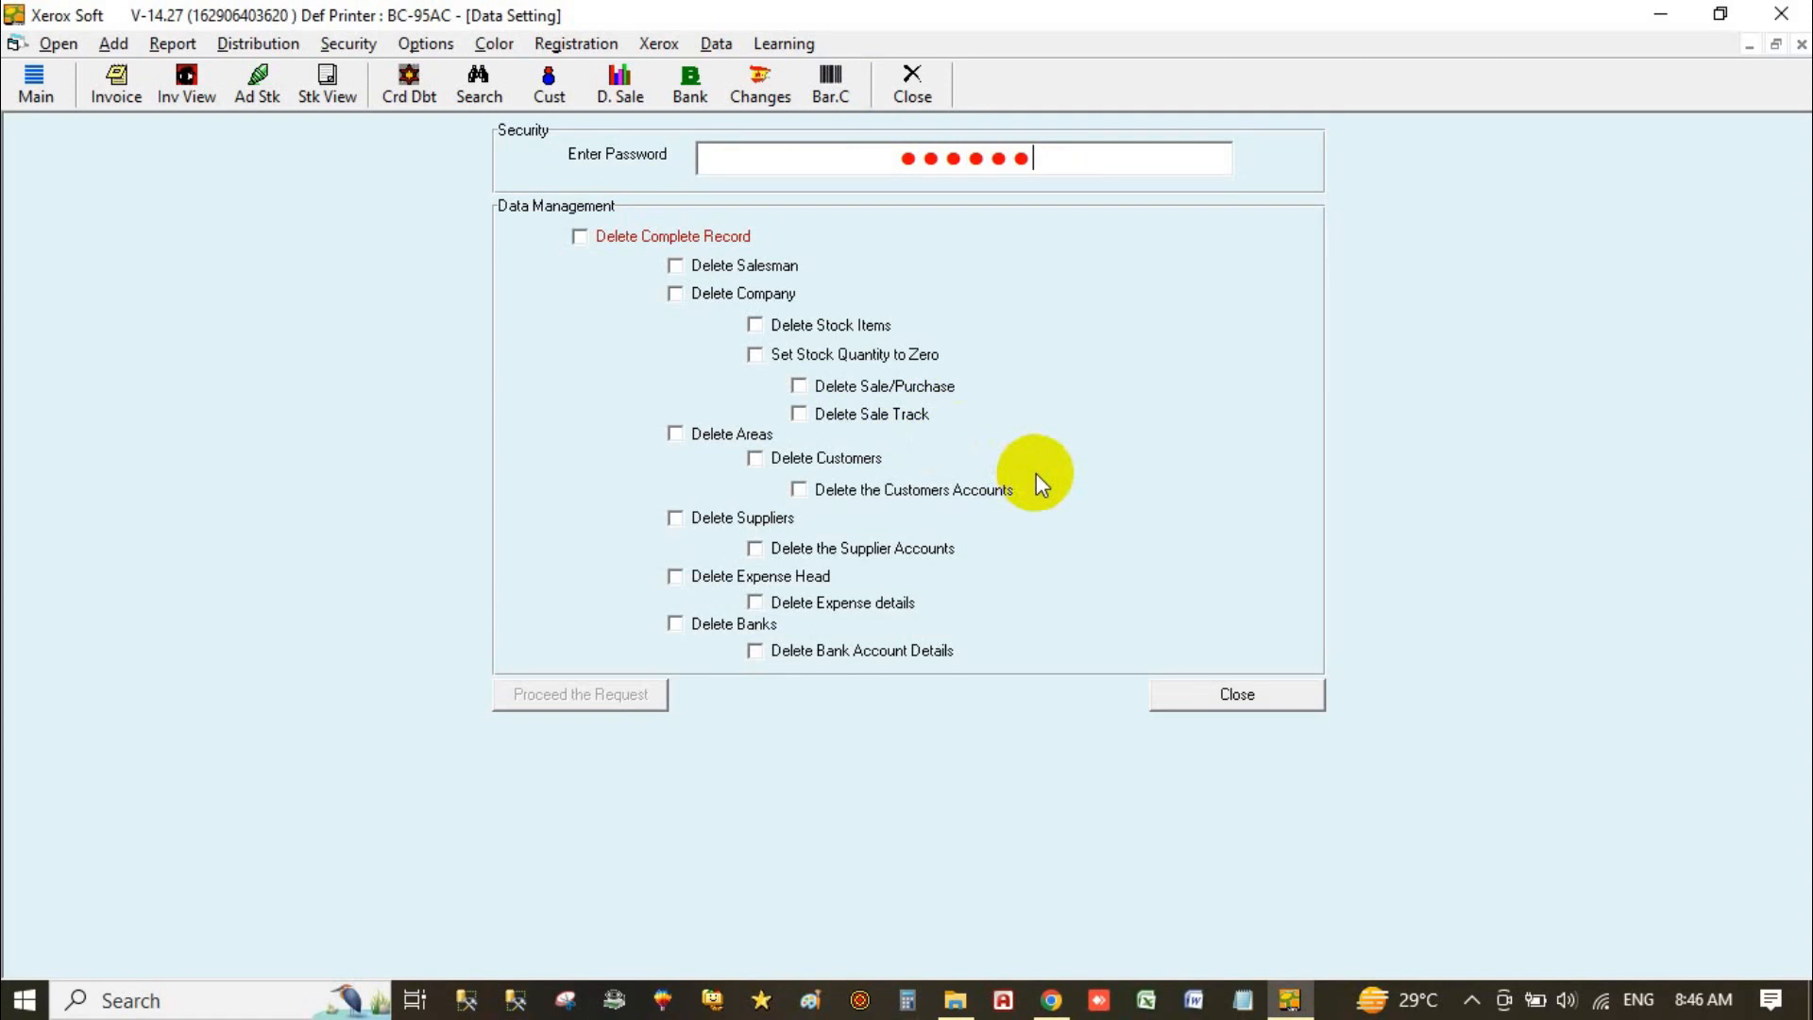
{"action": "left_click", "coordinate": [587, 234]}
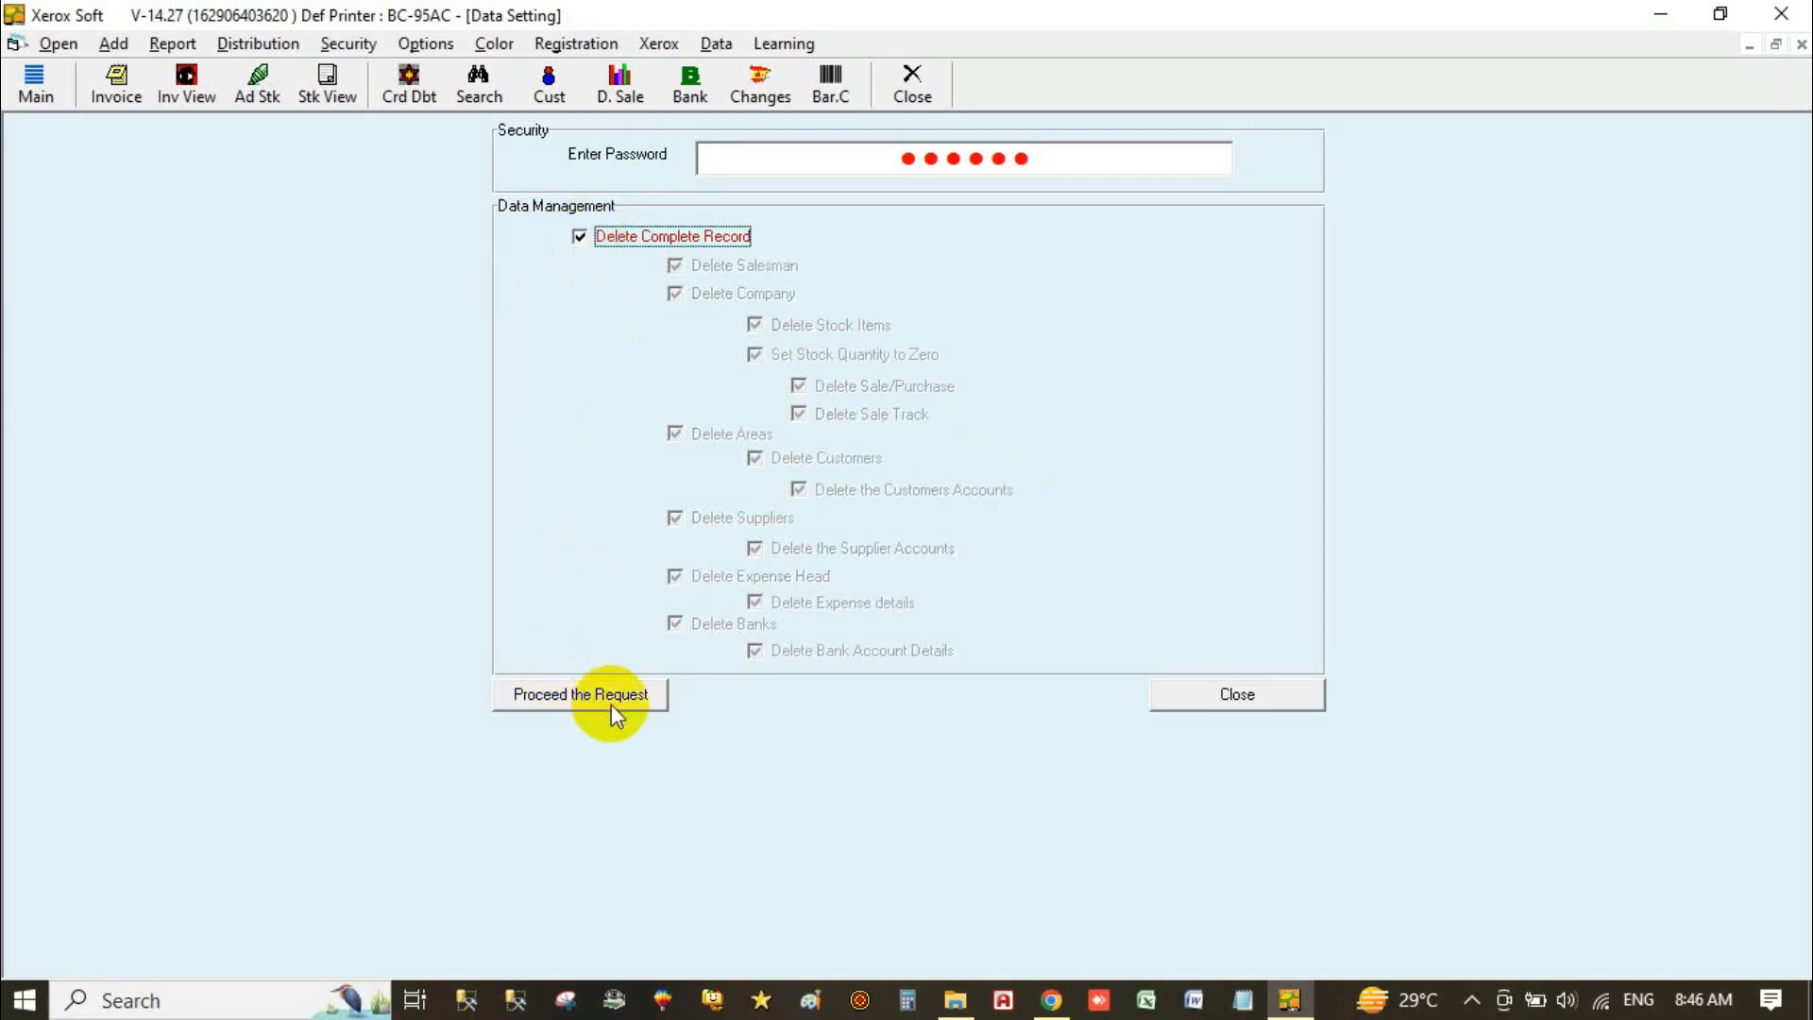
{"action": "left_click", "coordinate": [602, 236]}
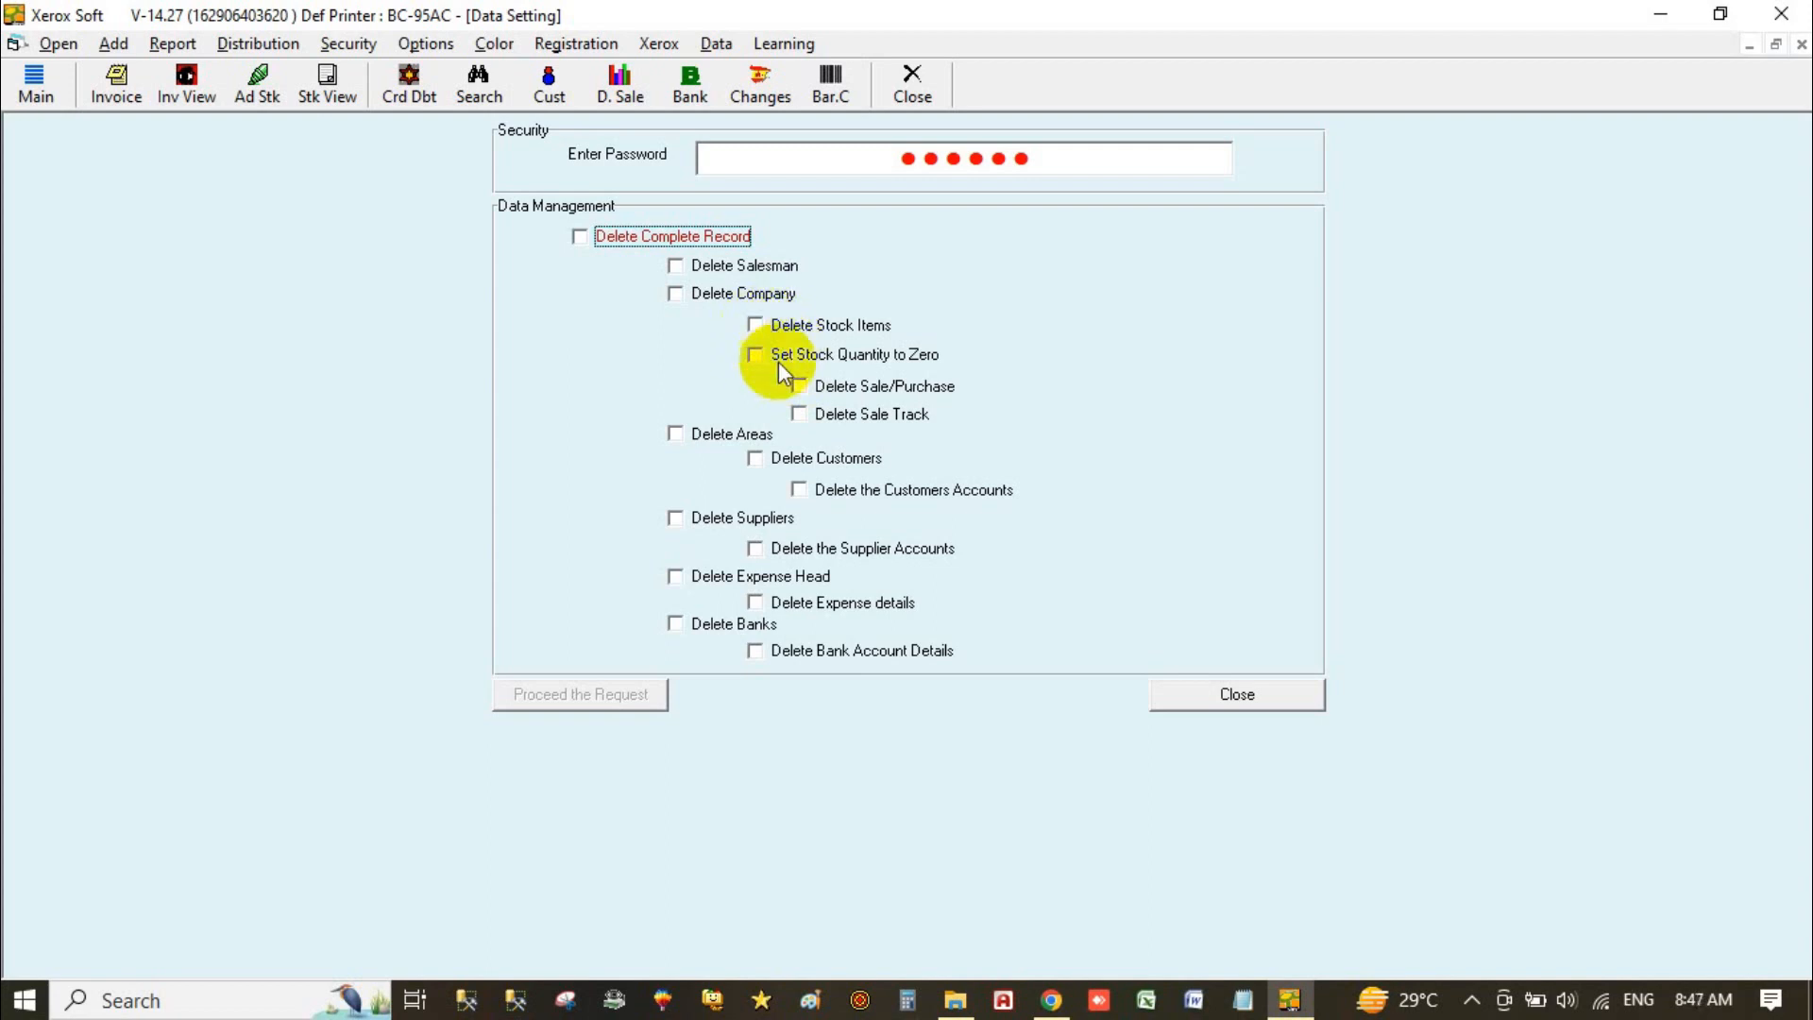
{"action": "left_click", "coordinate": [803, 388]}
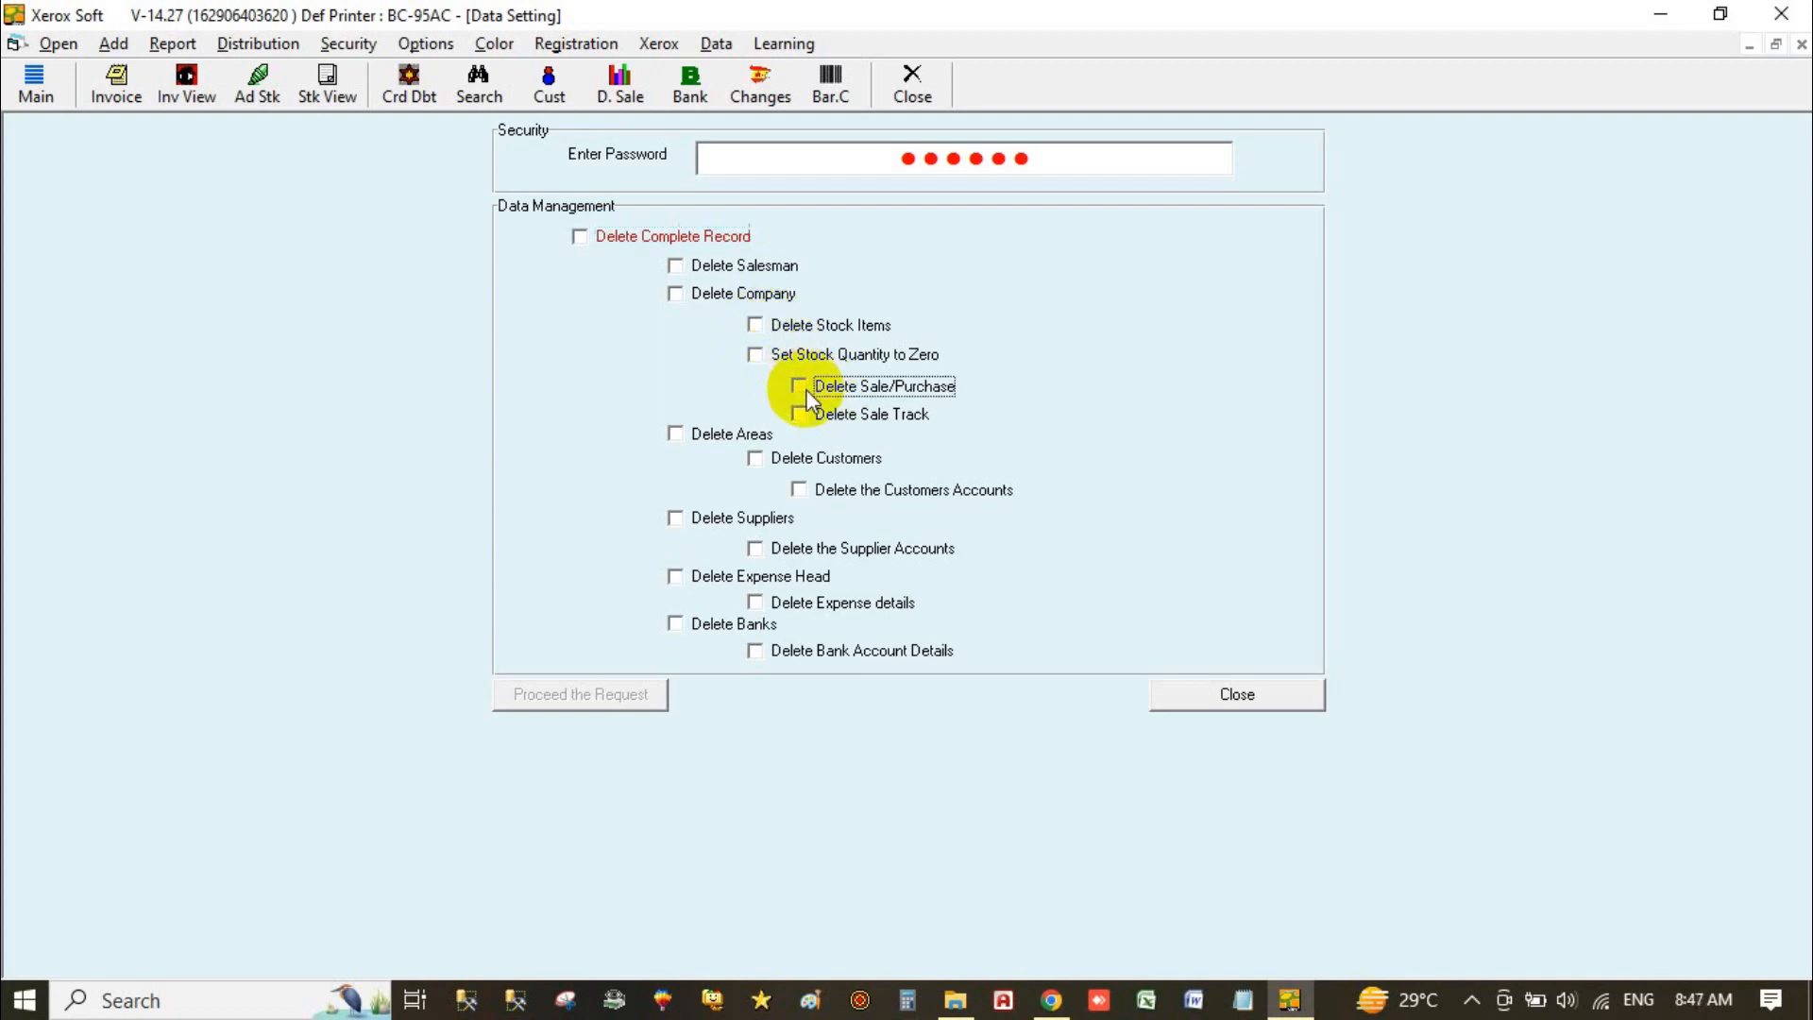
{"action": "left_click", "coordinate": [804, 414]}
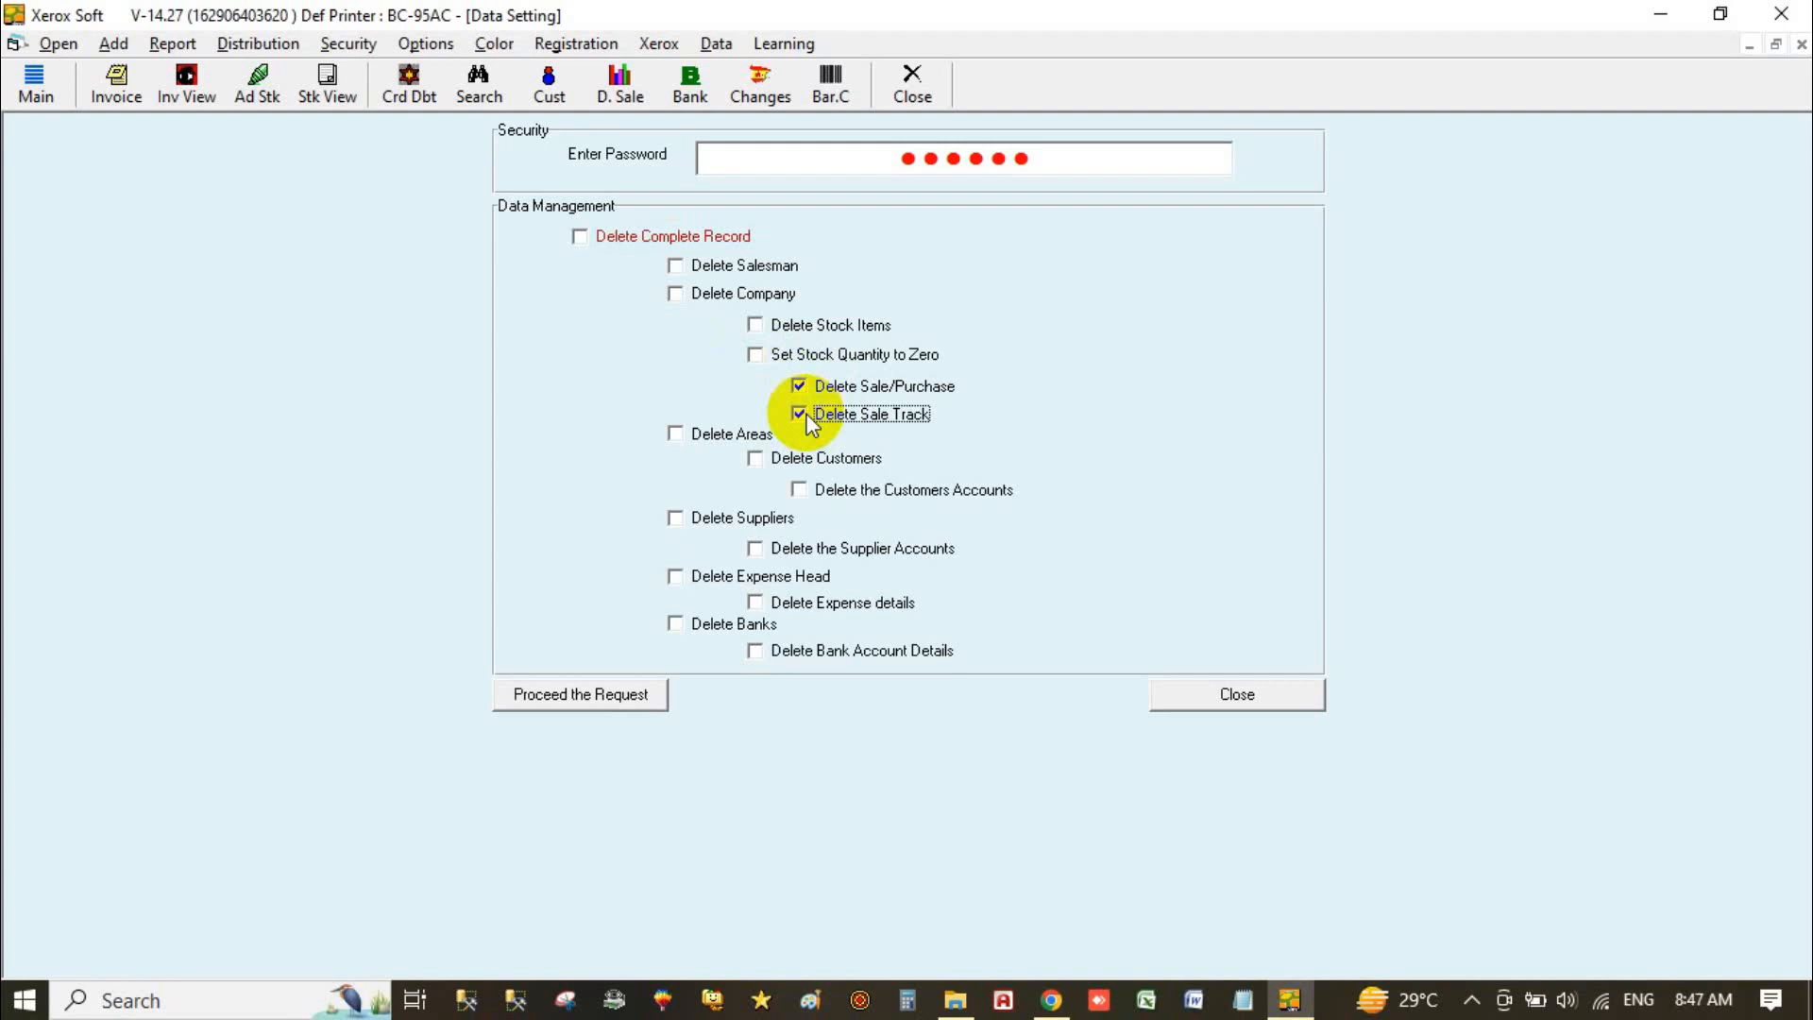
{"action": "left_click", "coordinate": [756, 355]}
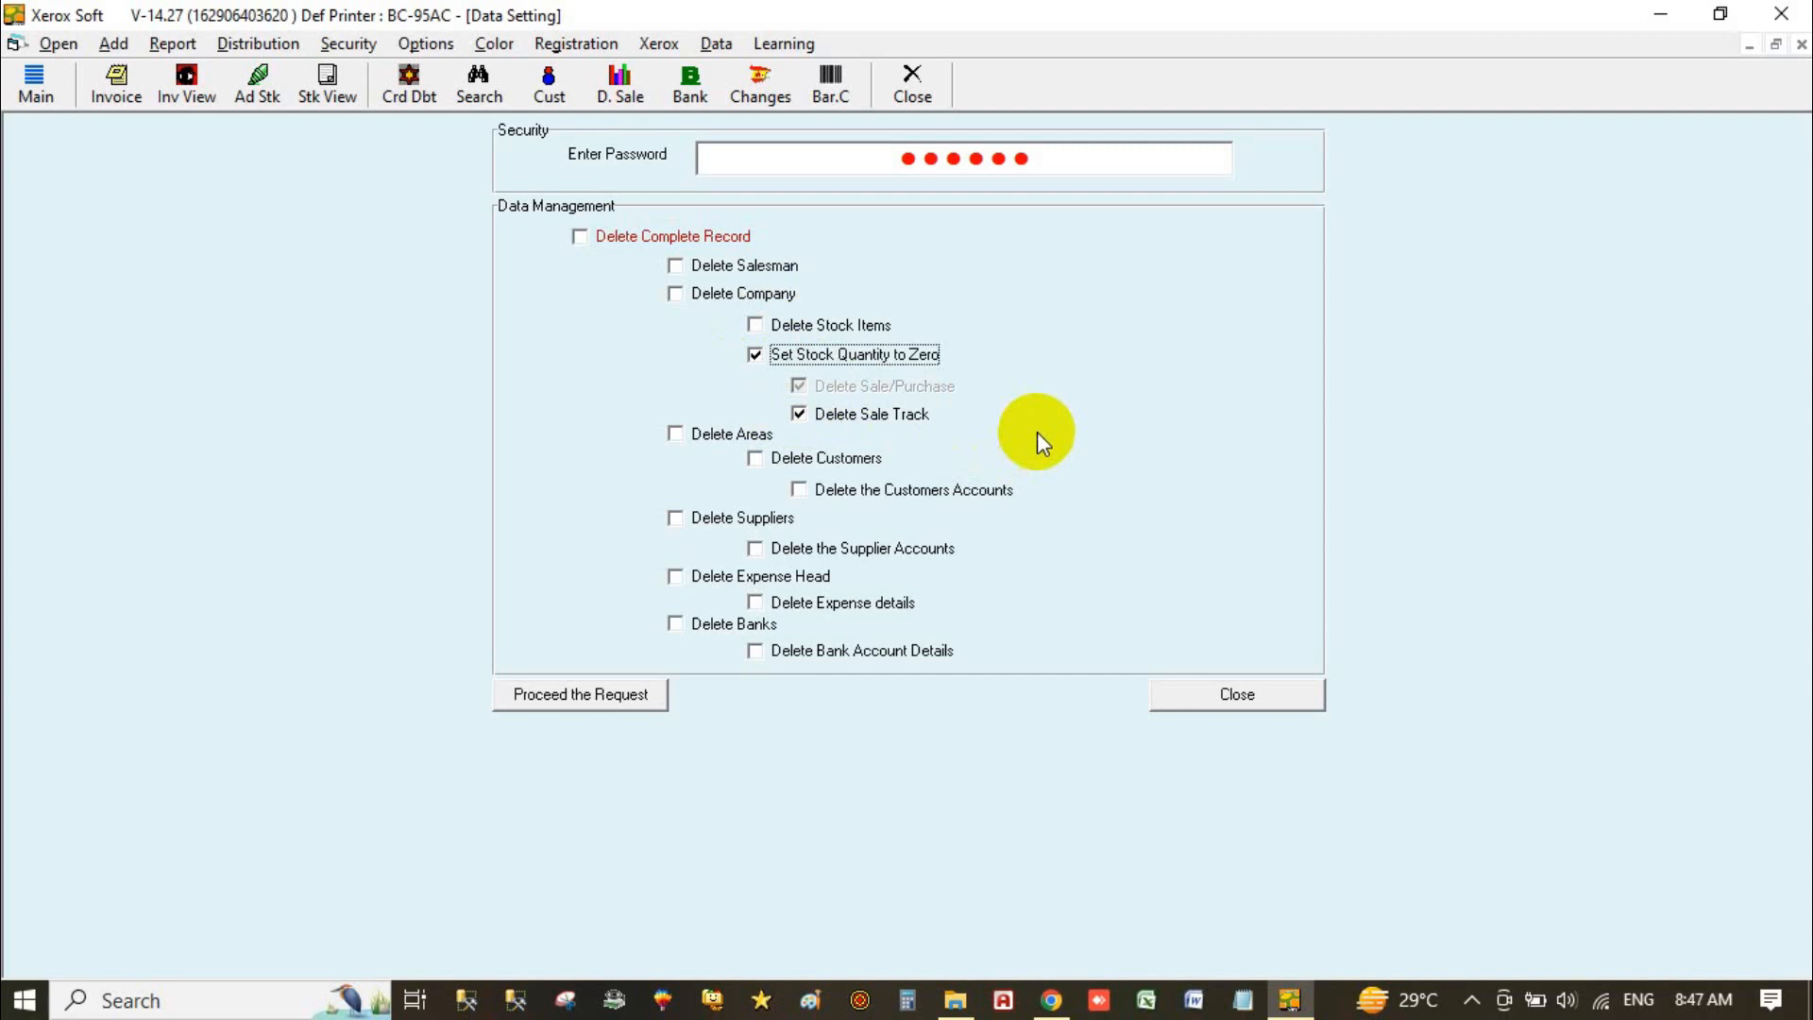
{"action": "left_click", "coordinate": [768, 357]}
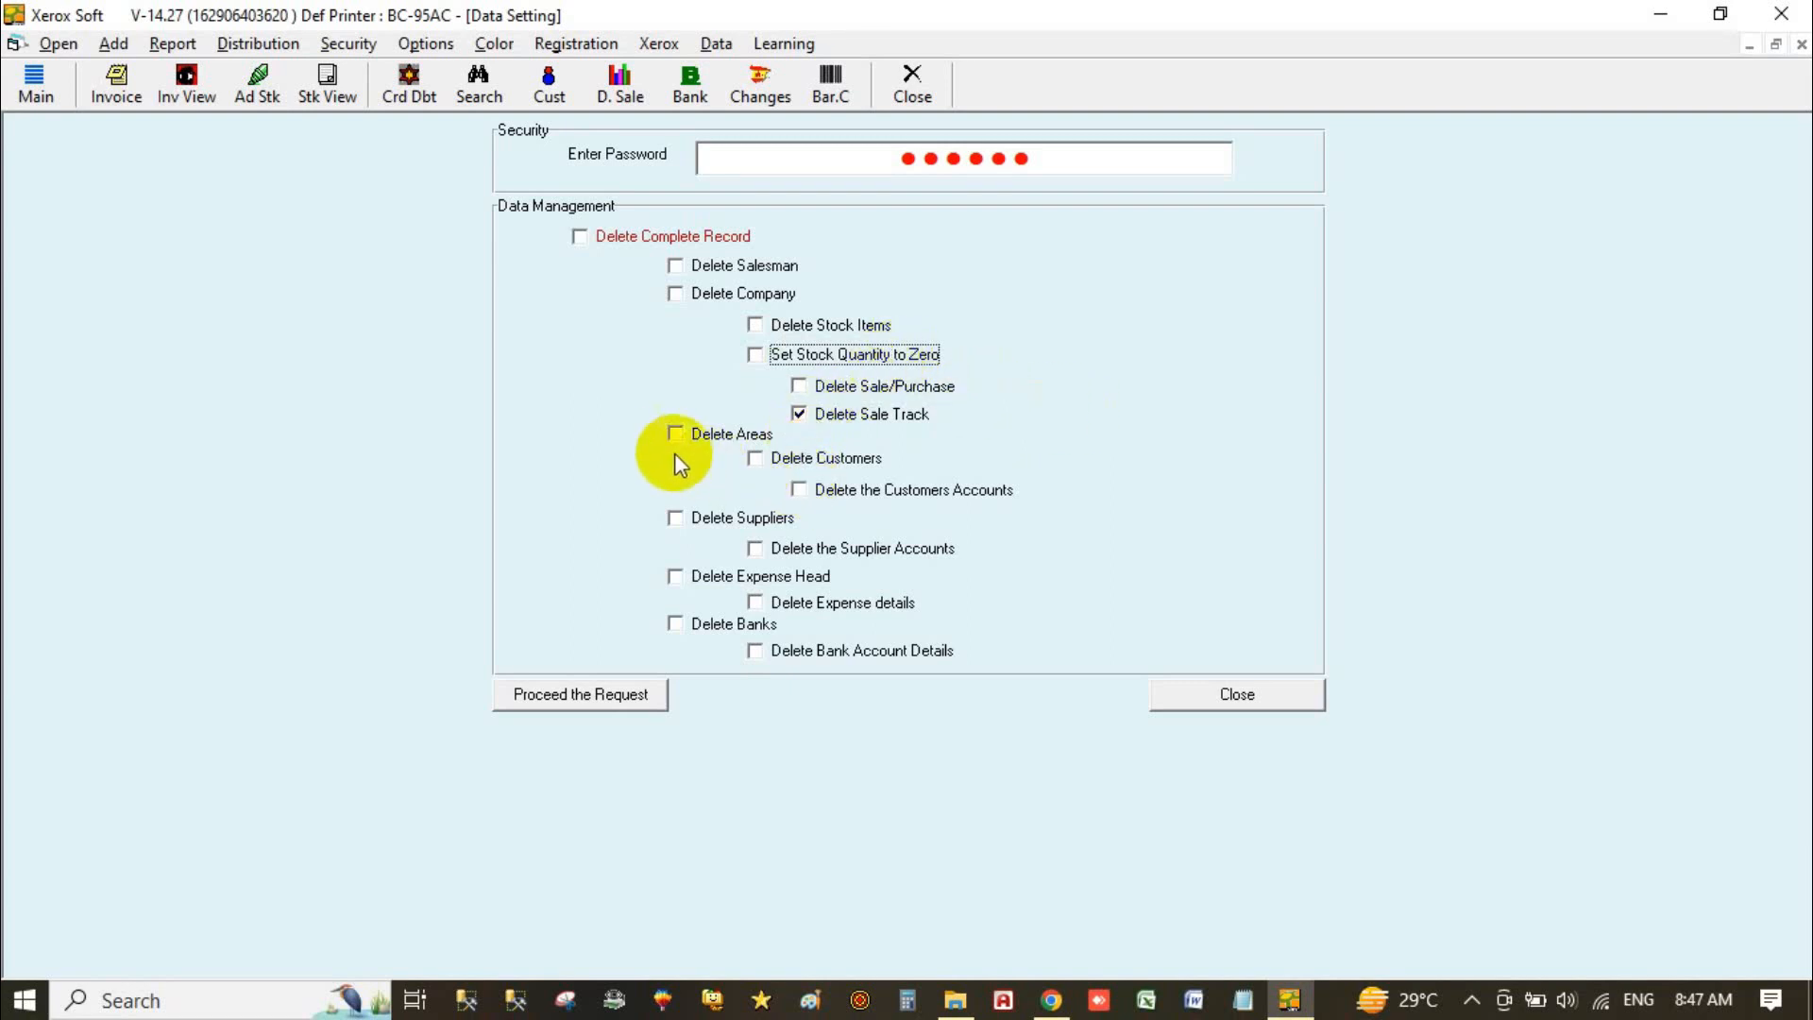
{"action": "left_click", "coordinate": [746, 437]}
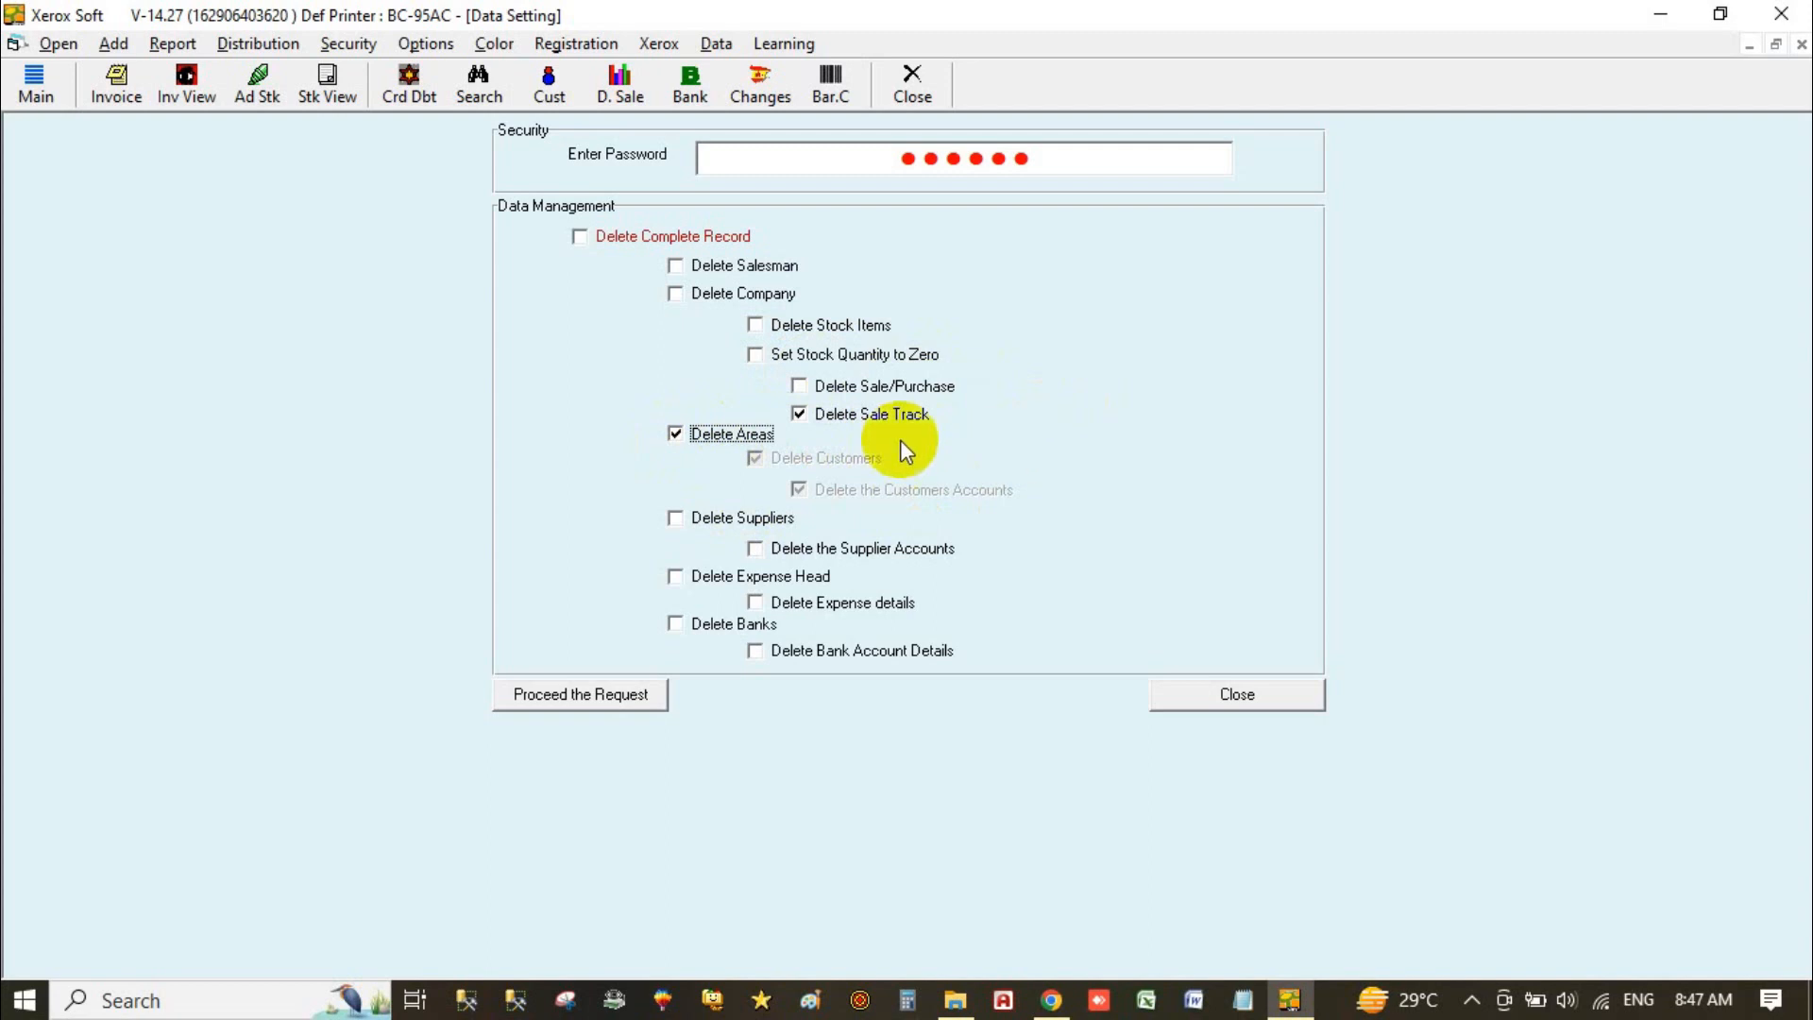
{"action": "left_click", "coordinate": [730, 434]}
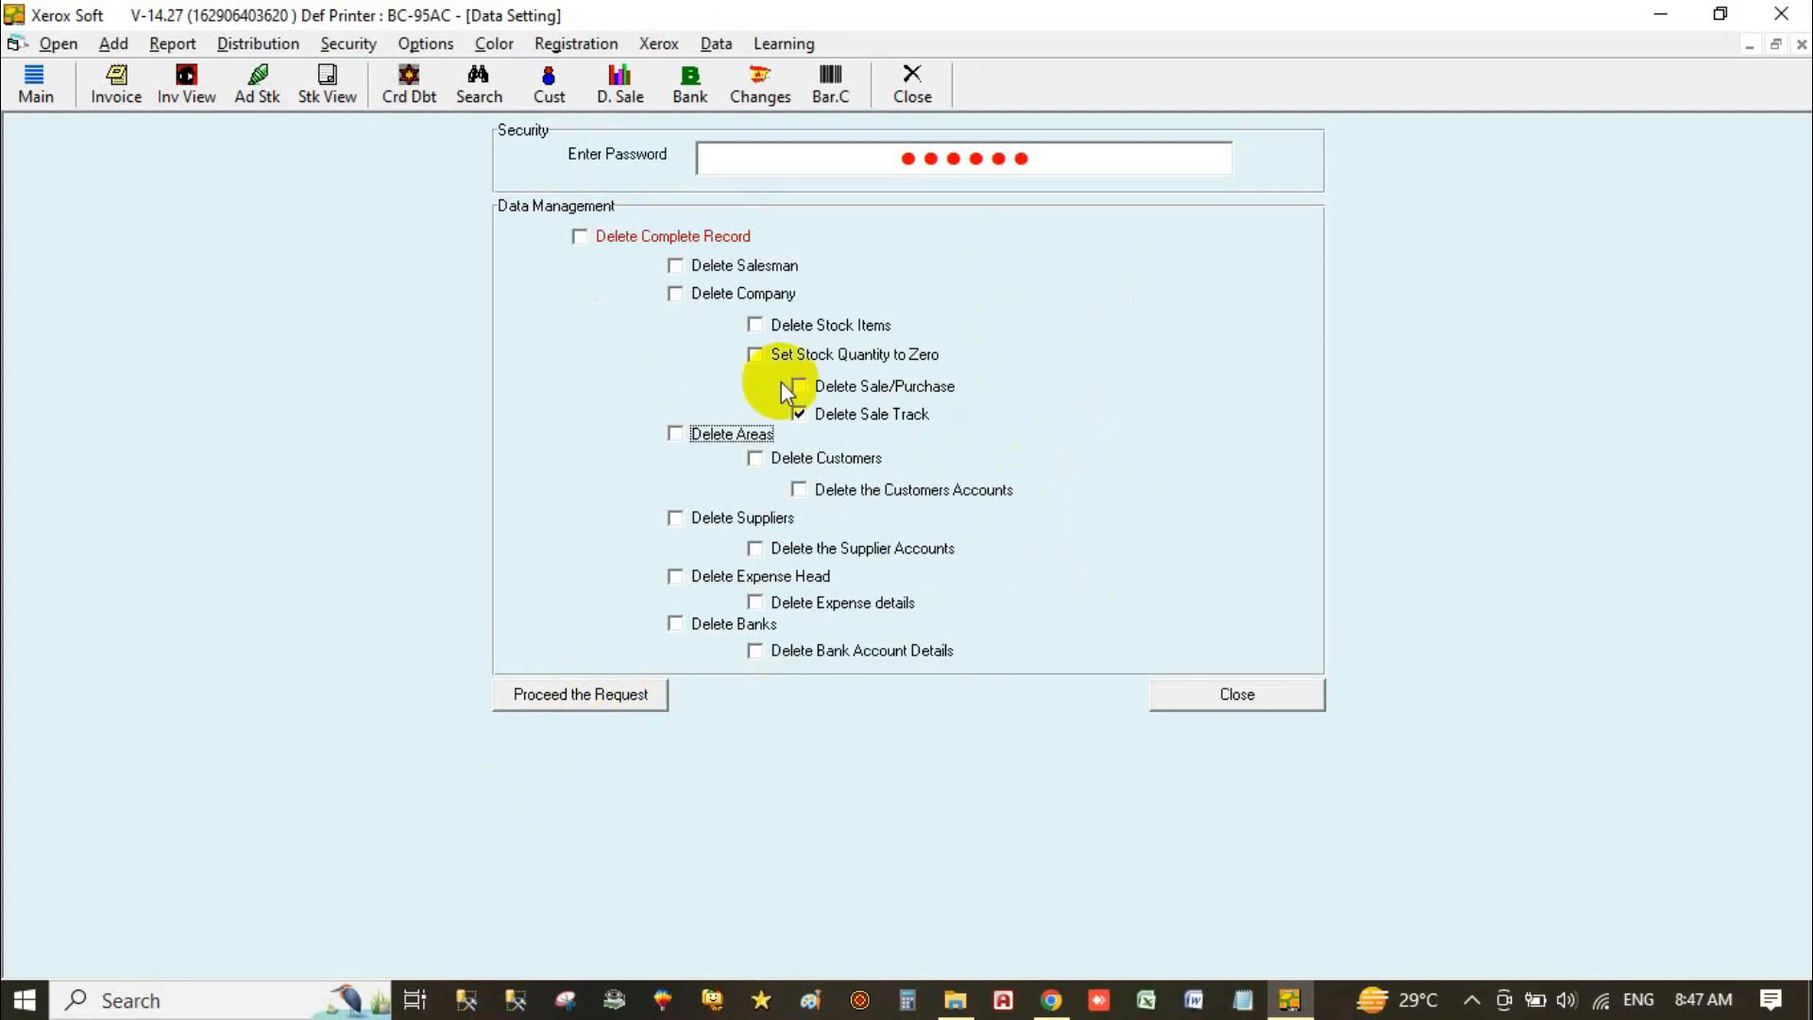
{"action": "left_click", "coordinate": [801, 420]}
{"action": "left_click", "coordinate": [800, 416]}
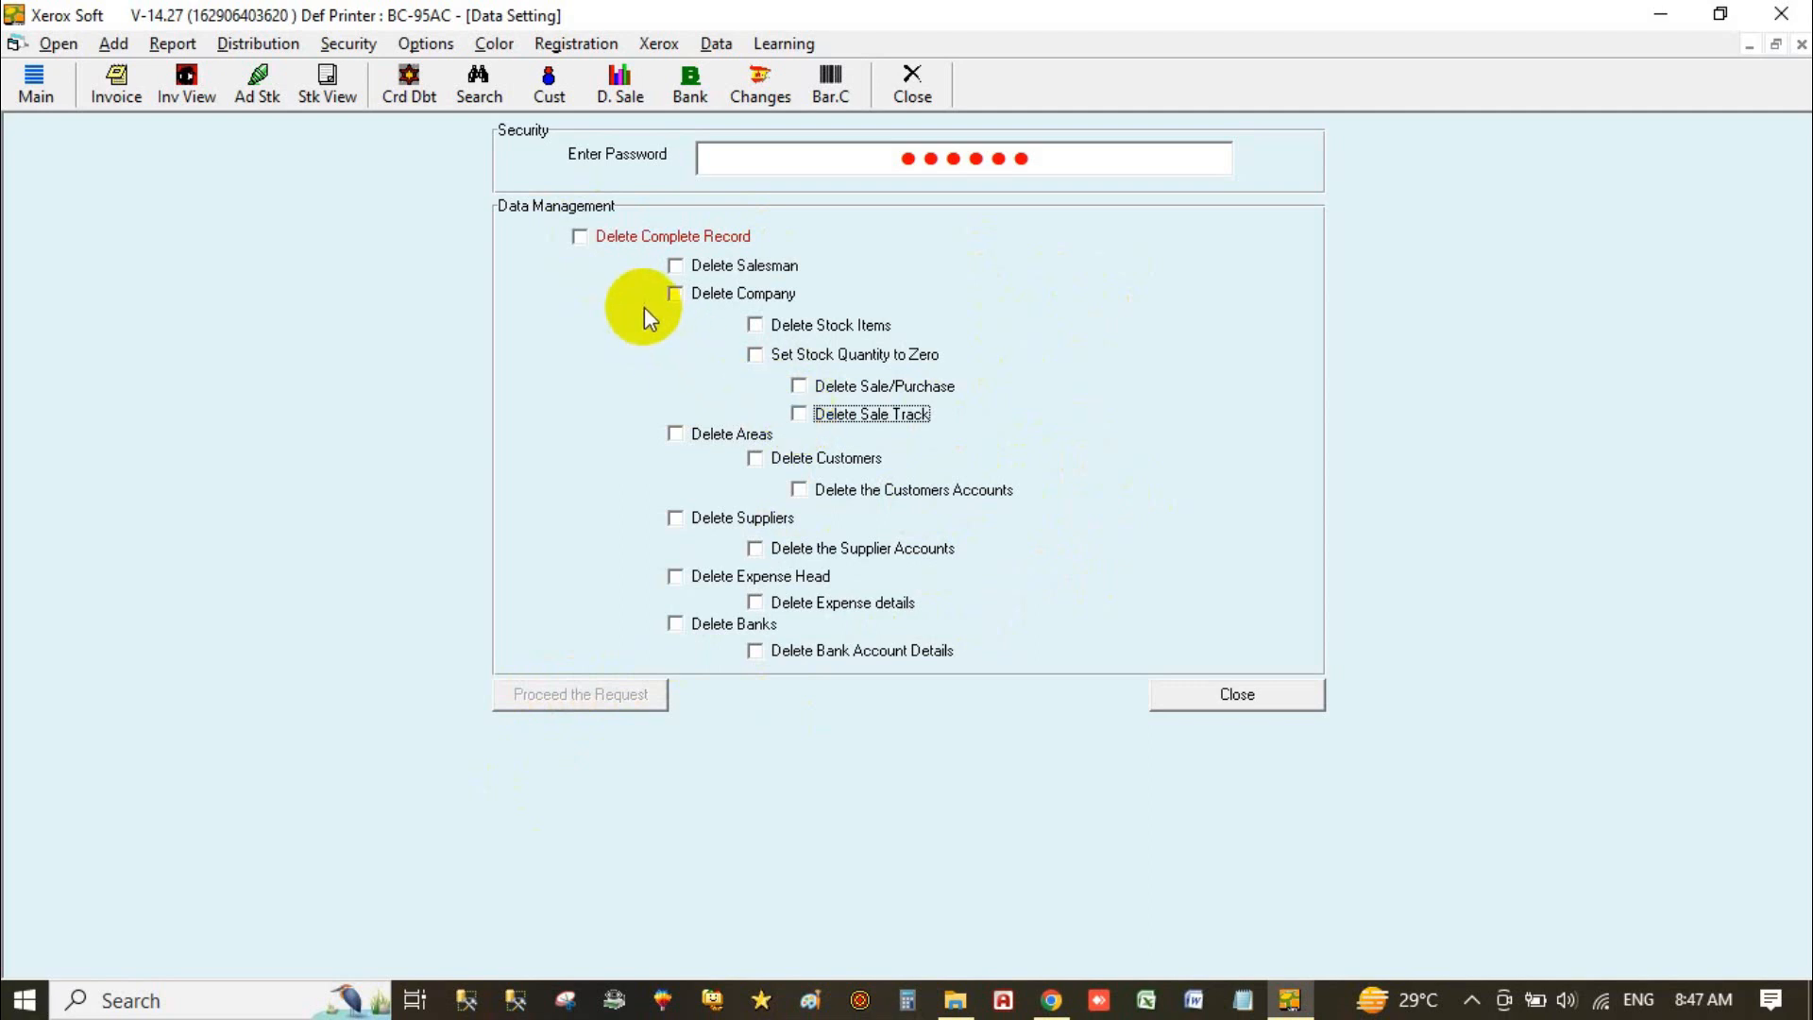
Step: Delete the complete record across all categories, confirm it, and close the Data Setting window
{"action": "left_click", "coordinate": [579, 237]}
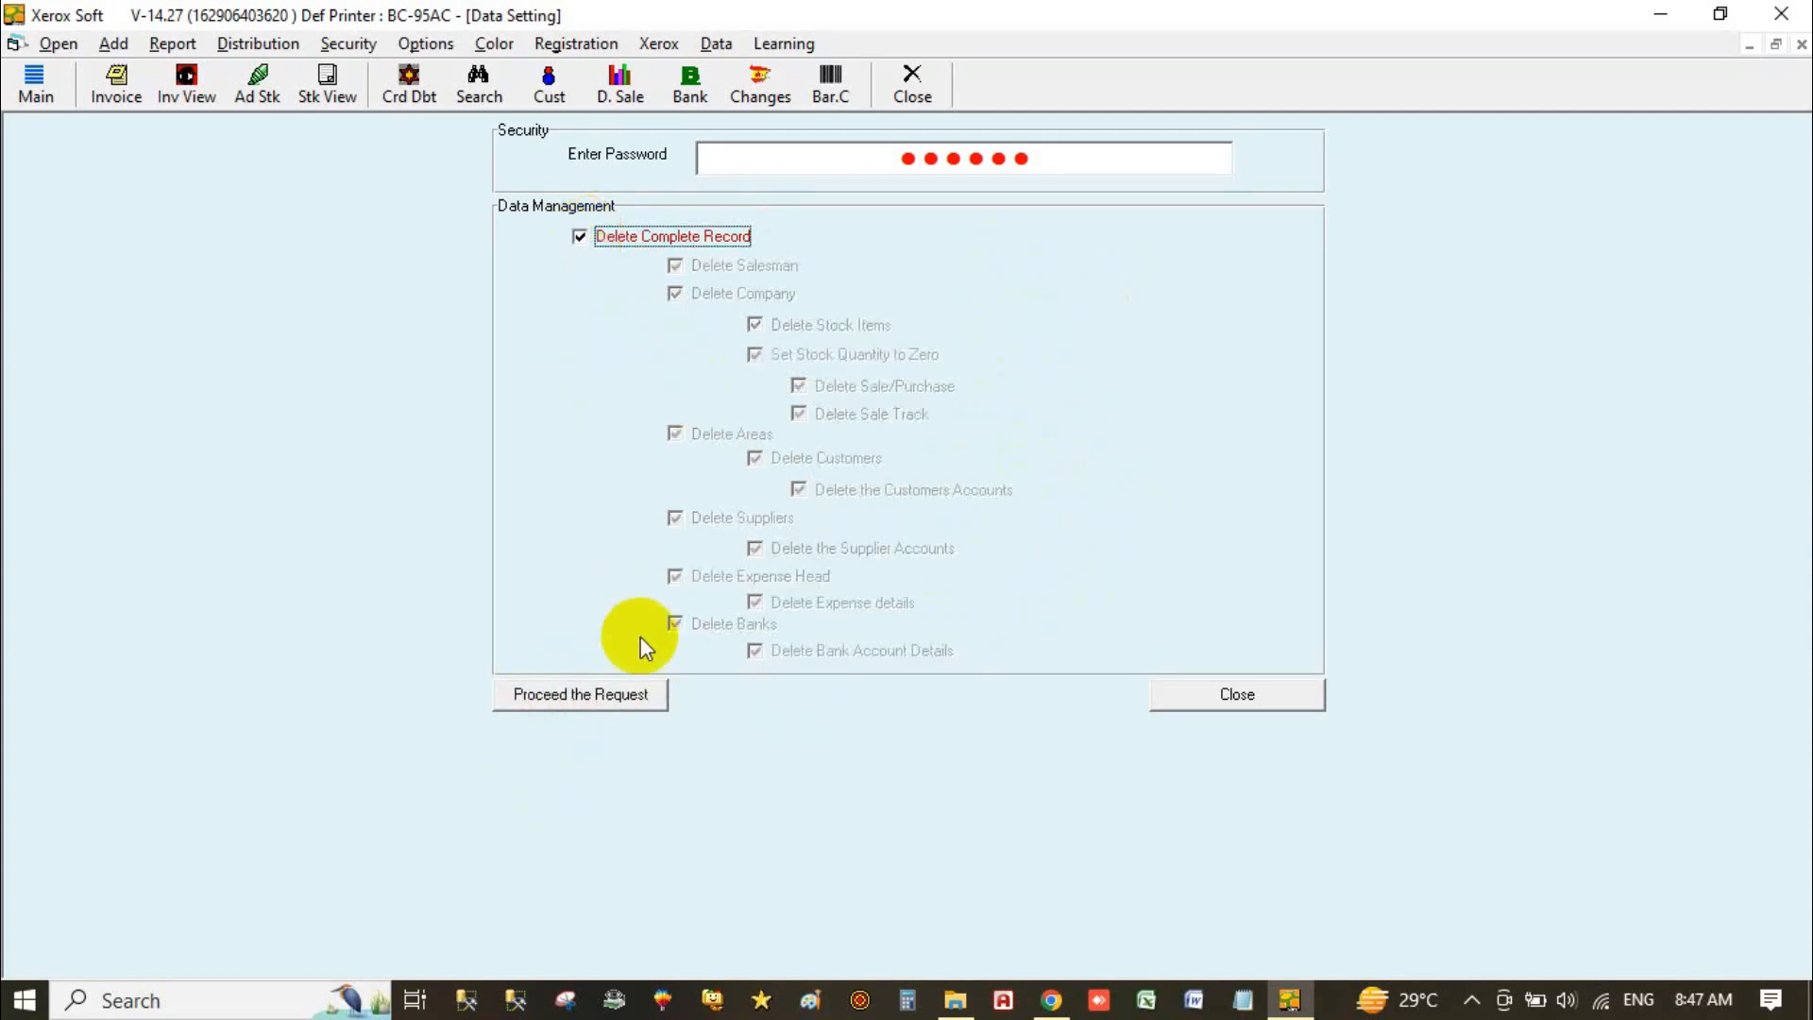
{"action": "left_click", "coordinate": [597, 699]}
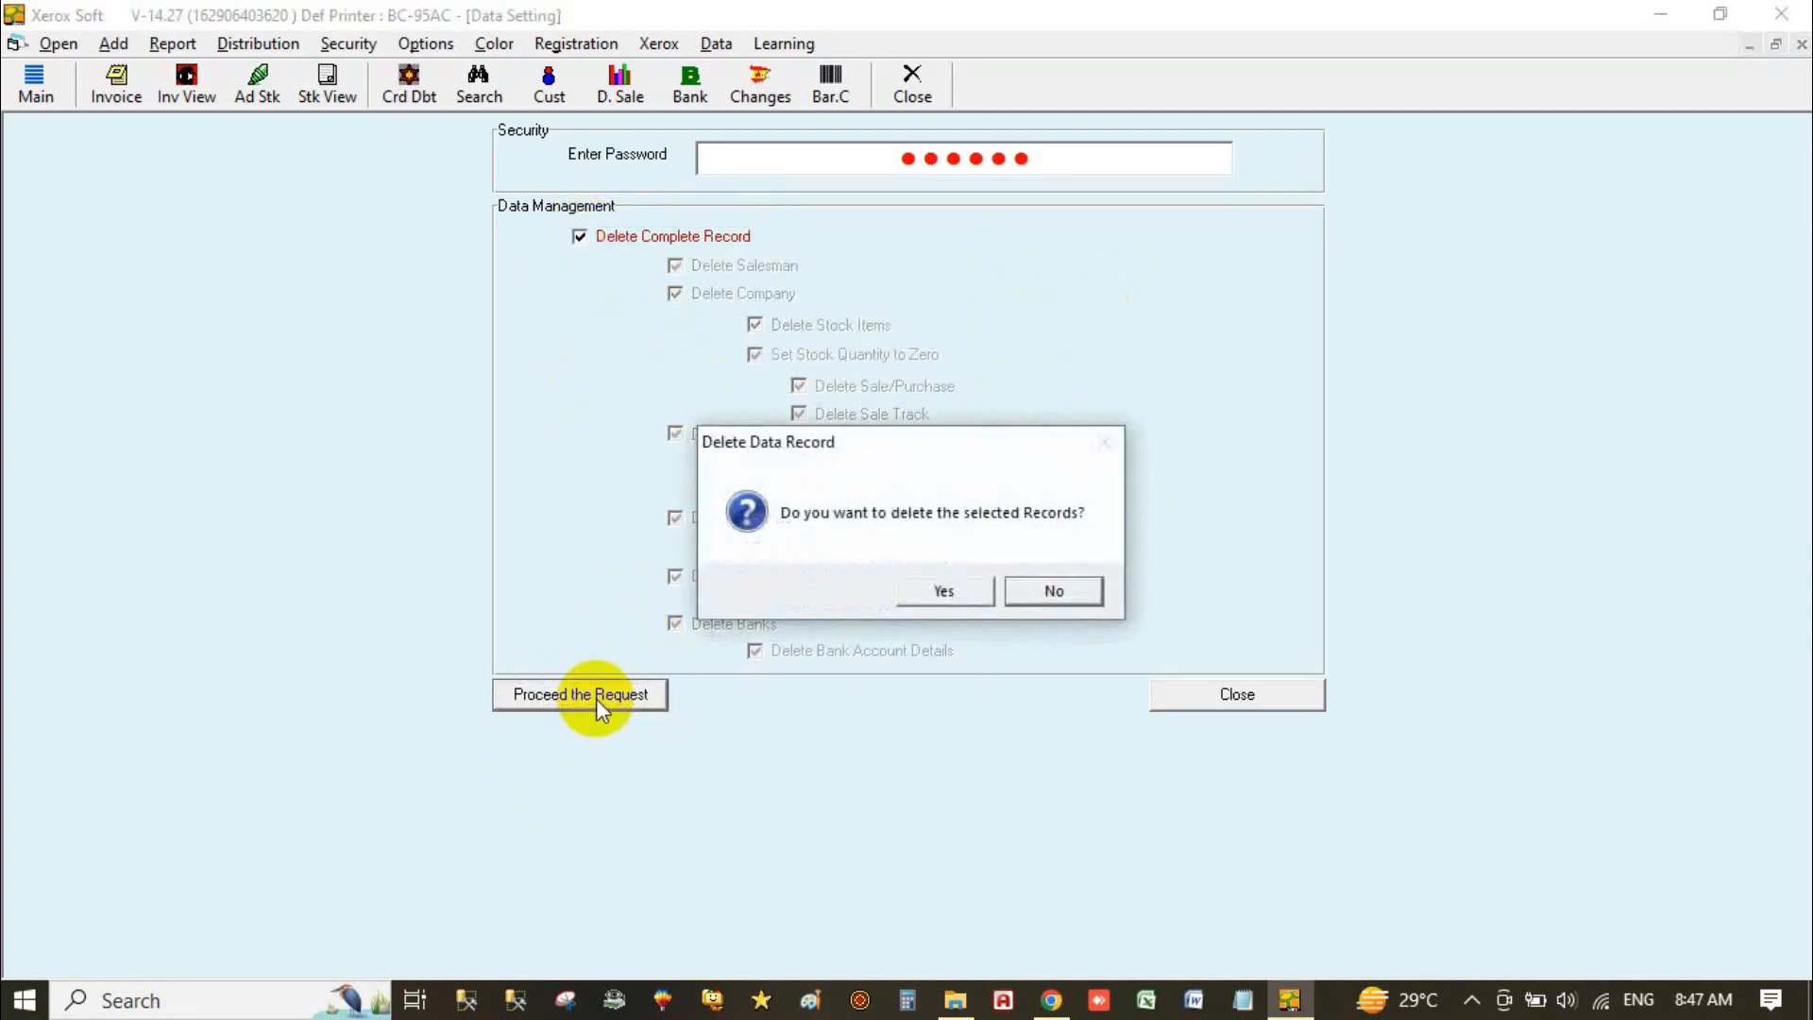
{"action": "left_click", "coordinate": [957, 595]}
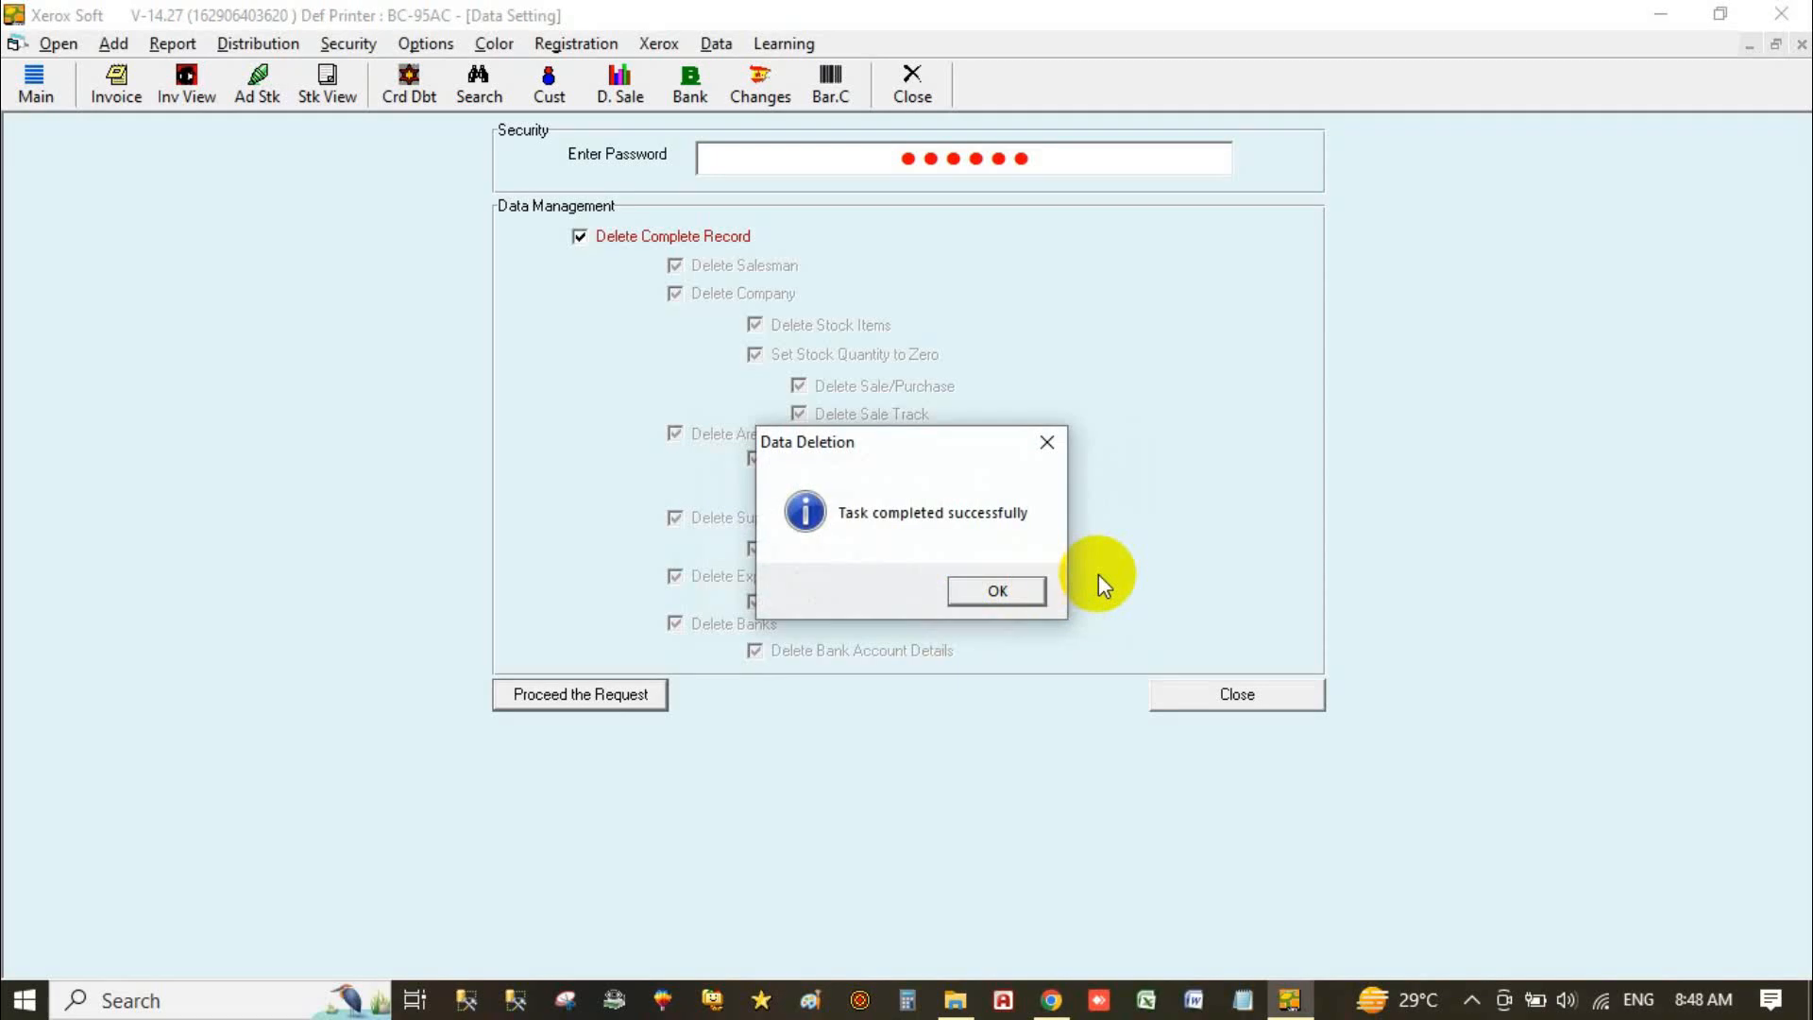
{"action": "left_click", "coordinate": [999, 592]}
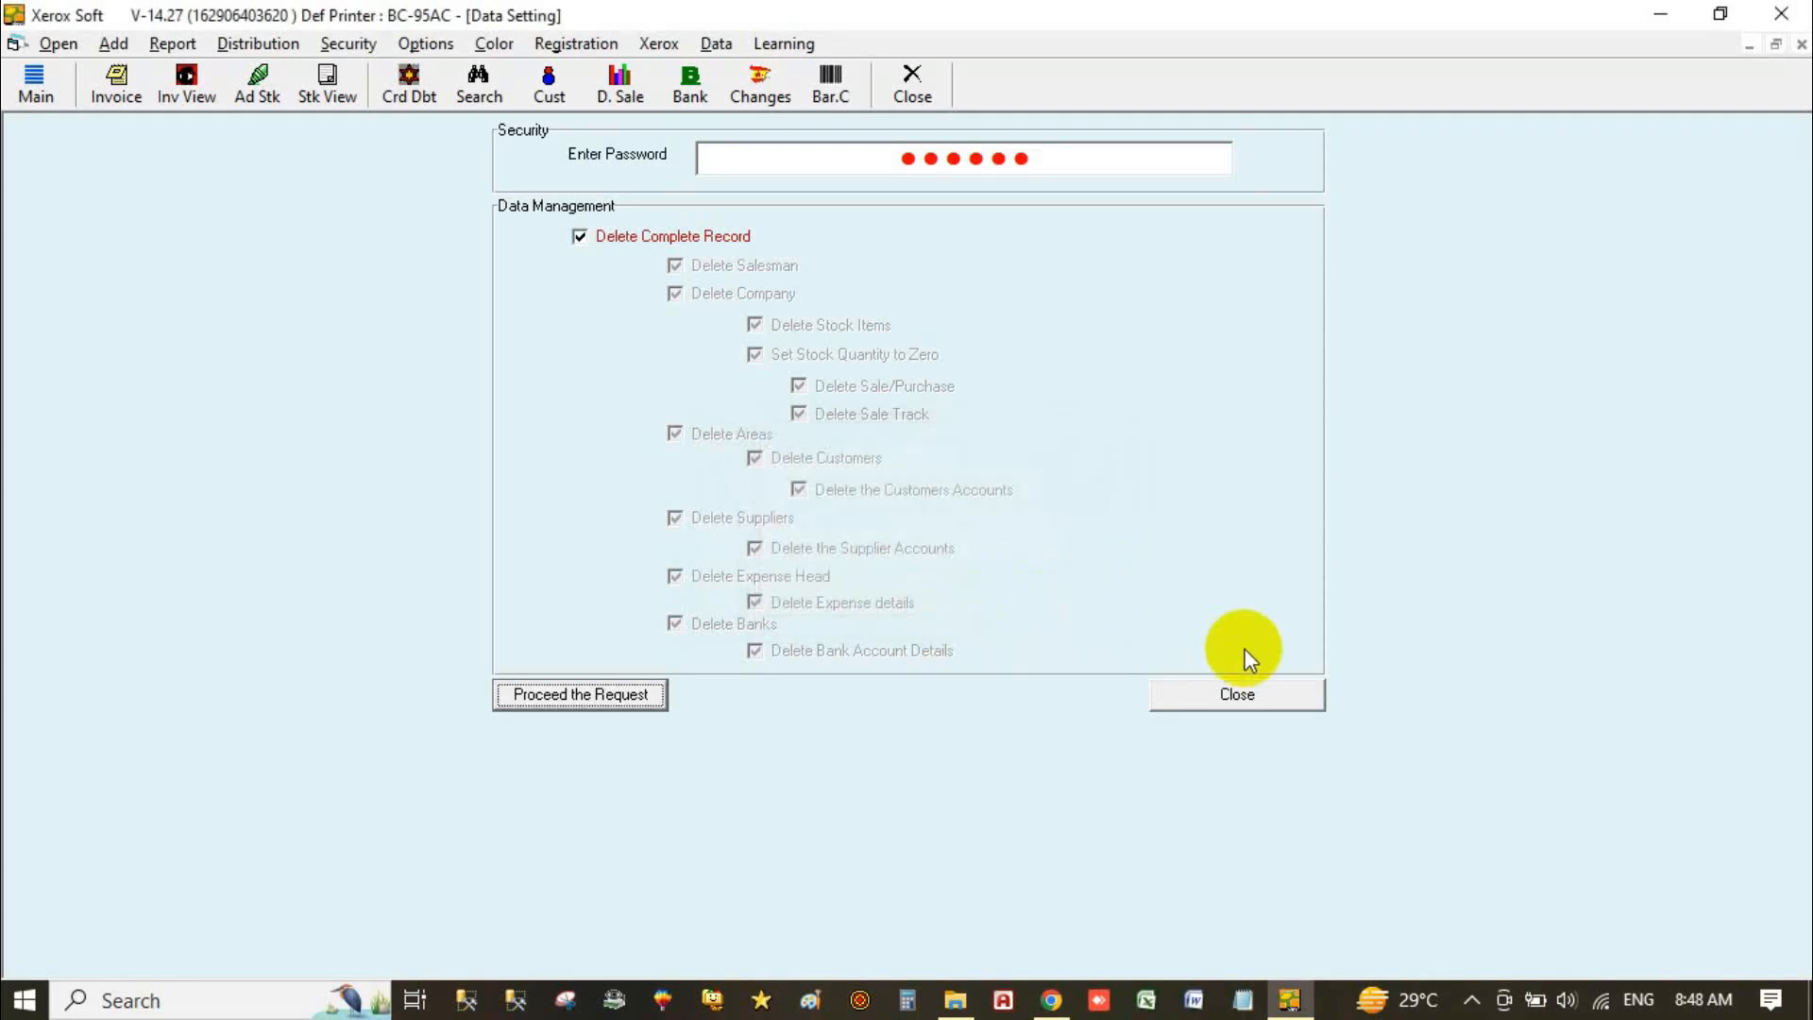
{"action": "left_click", "coordinate": [1193, 700]}
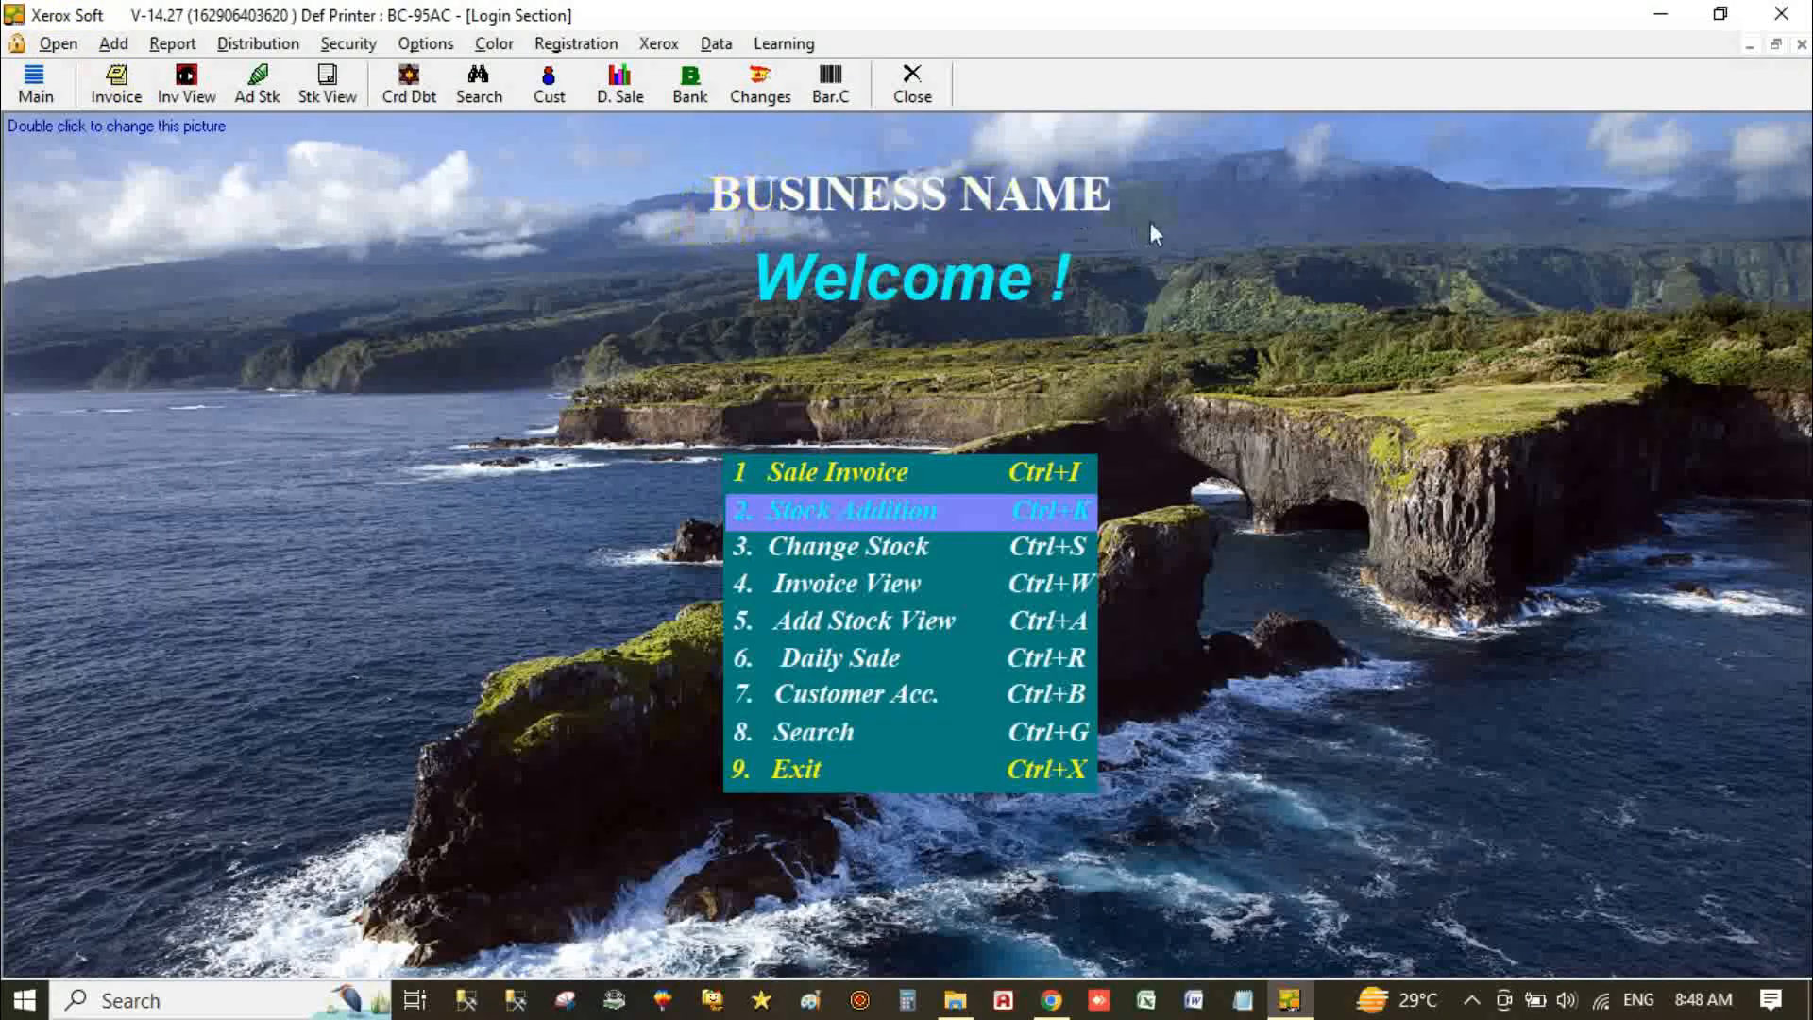
Step: Edit the Name, Business Name and Address in Business Point Information and save them
{"action": "left_click", "coordinate": [59, 44]}
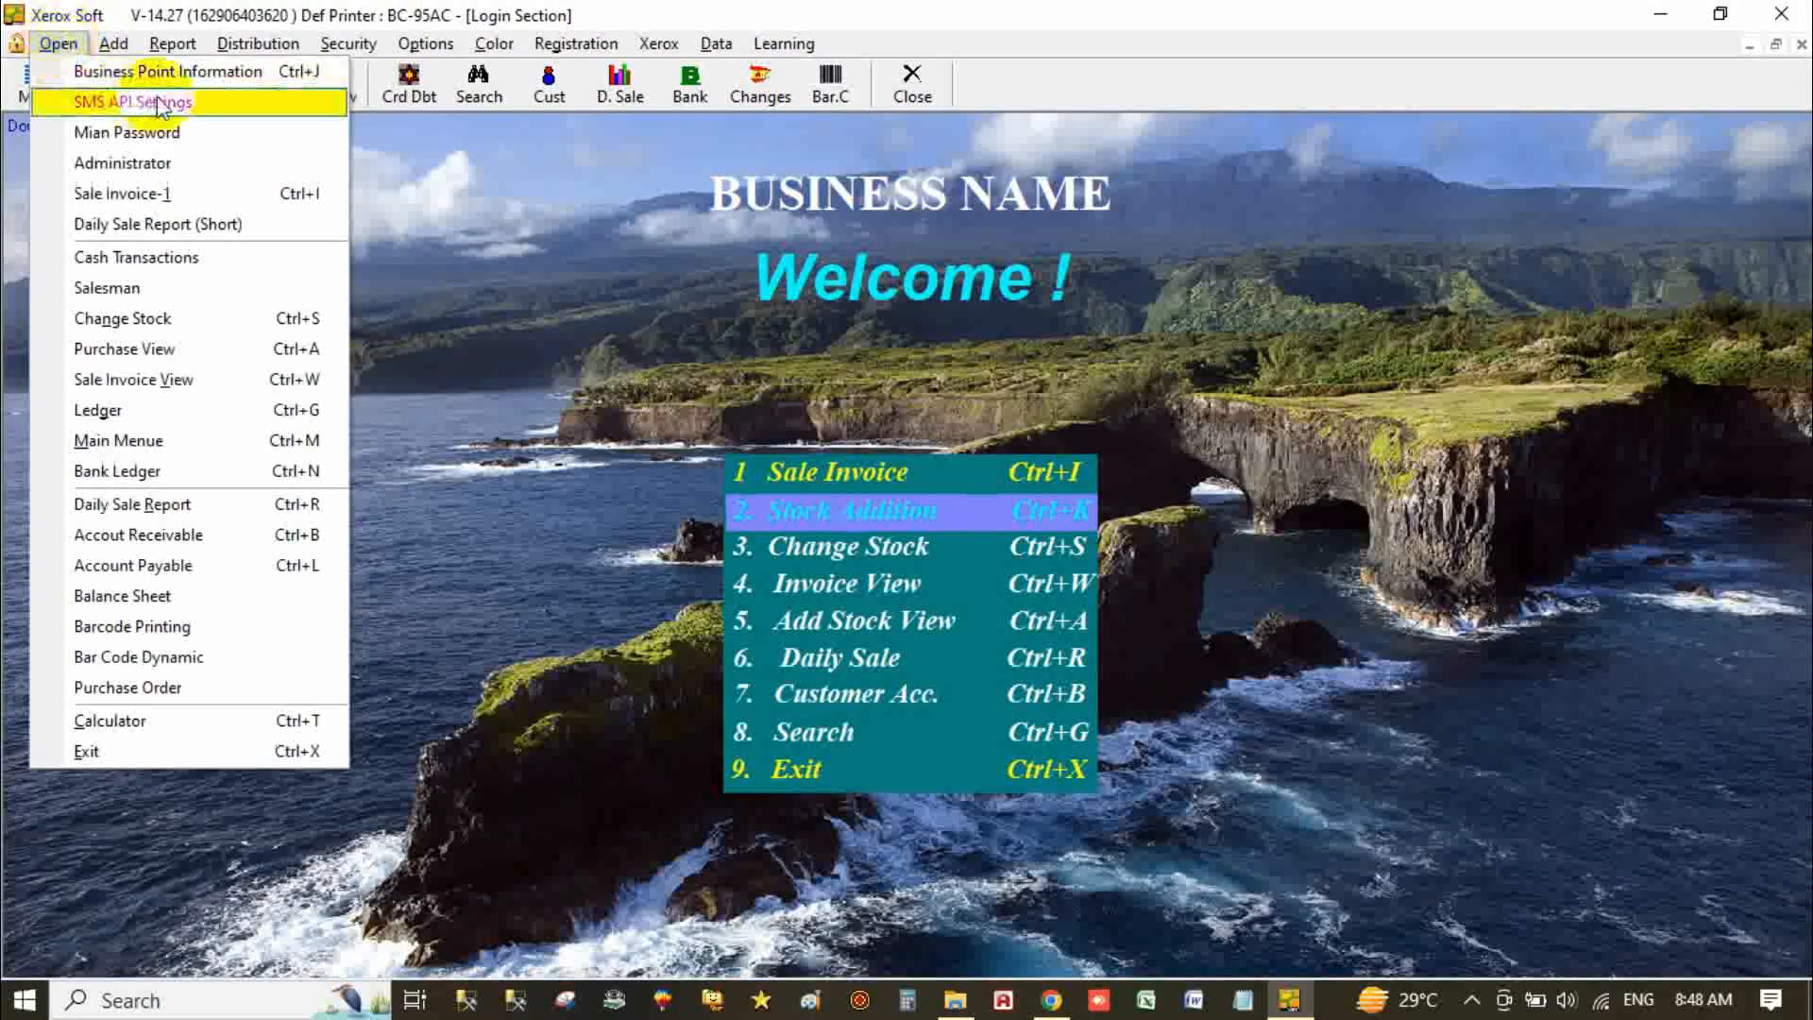
{"action": "left_click", "coordinate": [199, 76]}
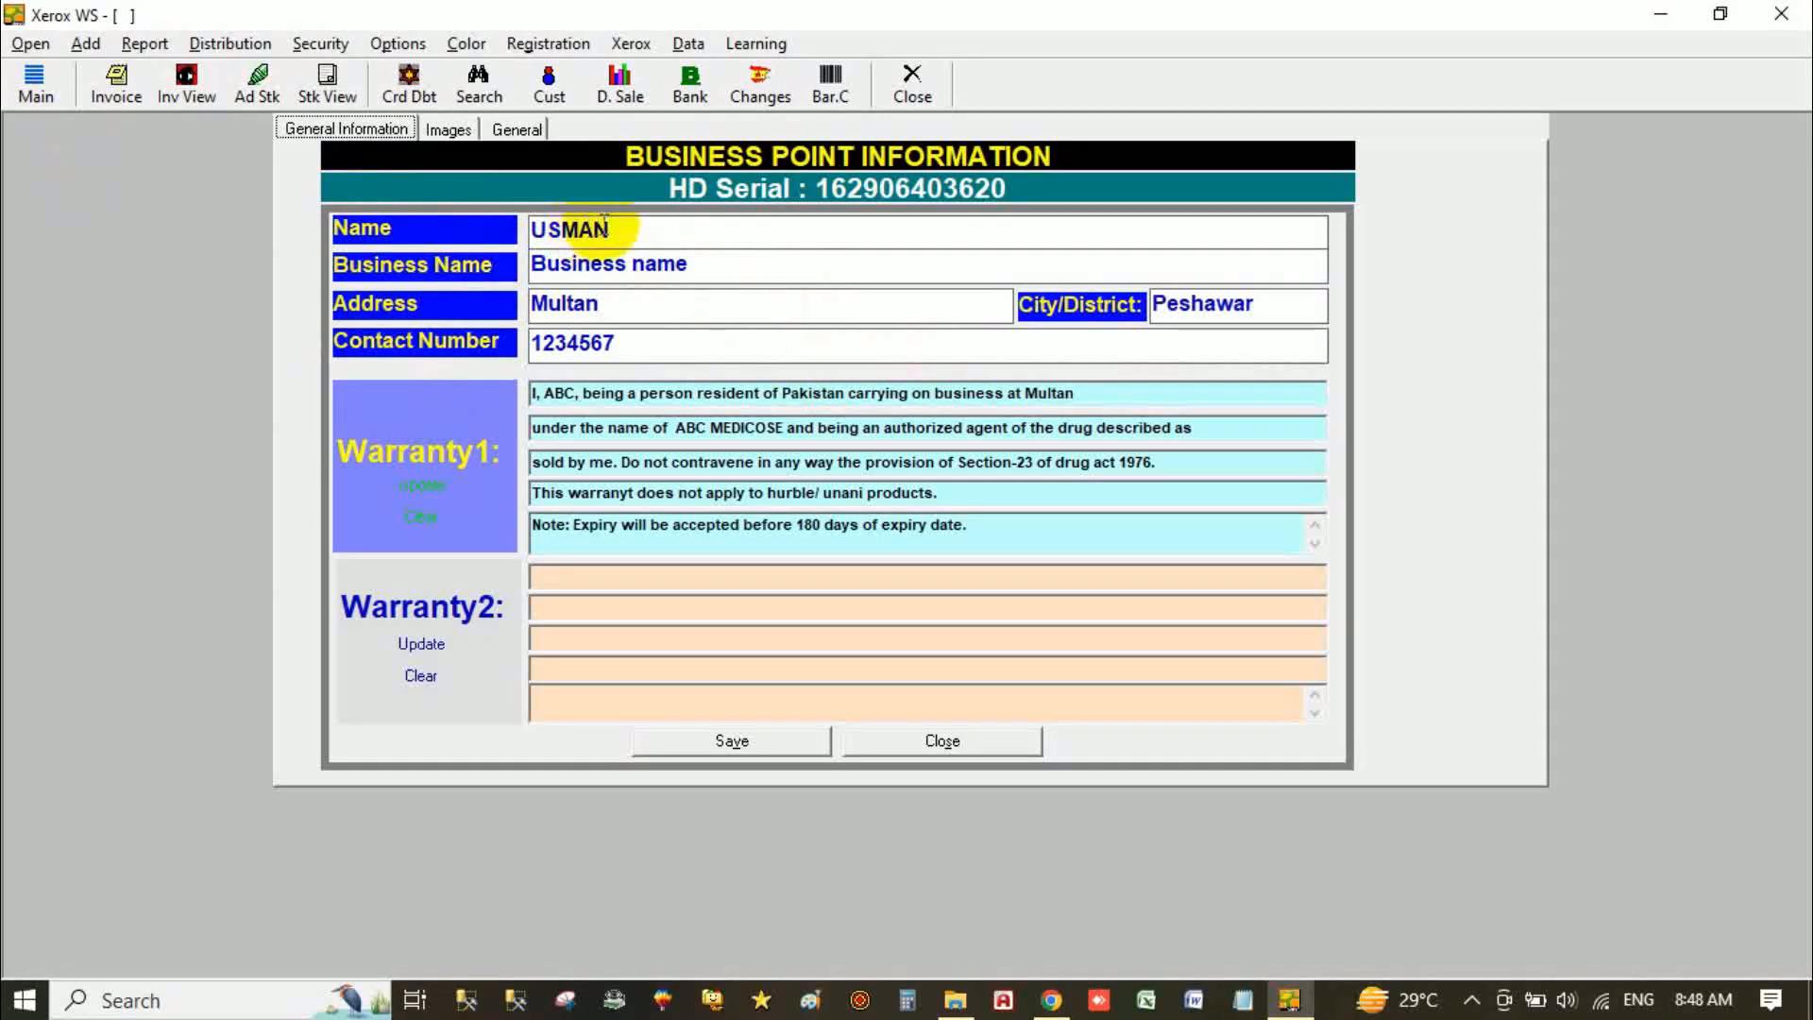
{"action": "left_click_drag", "start_coordinate": [635, 223], "coordinate": [442, 227]}
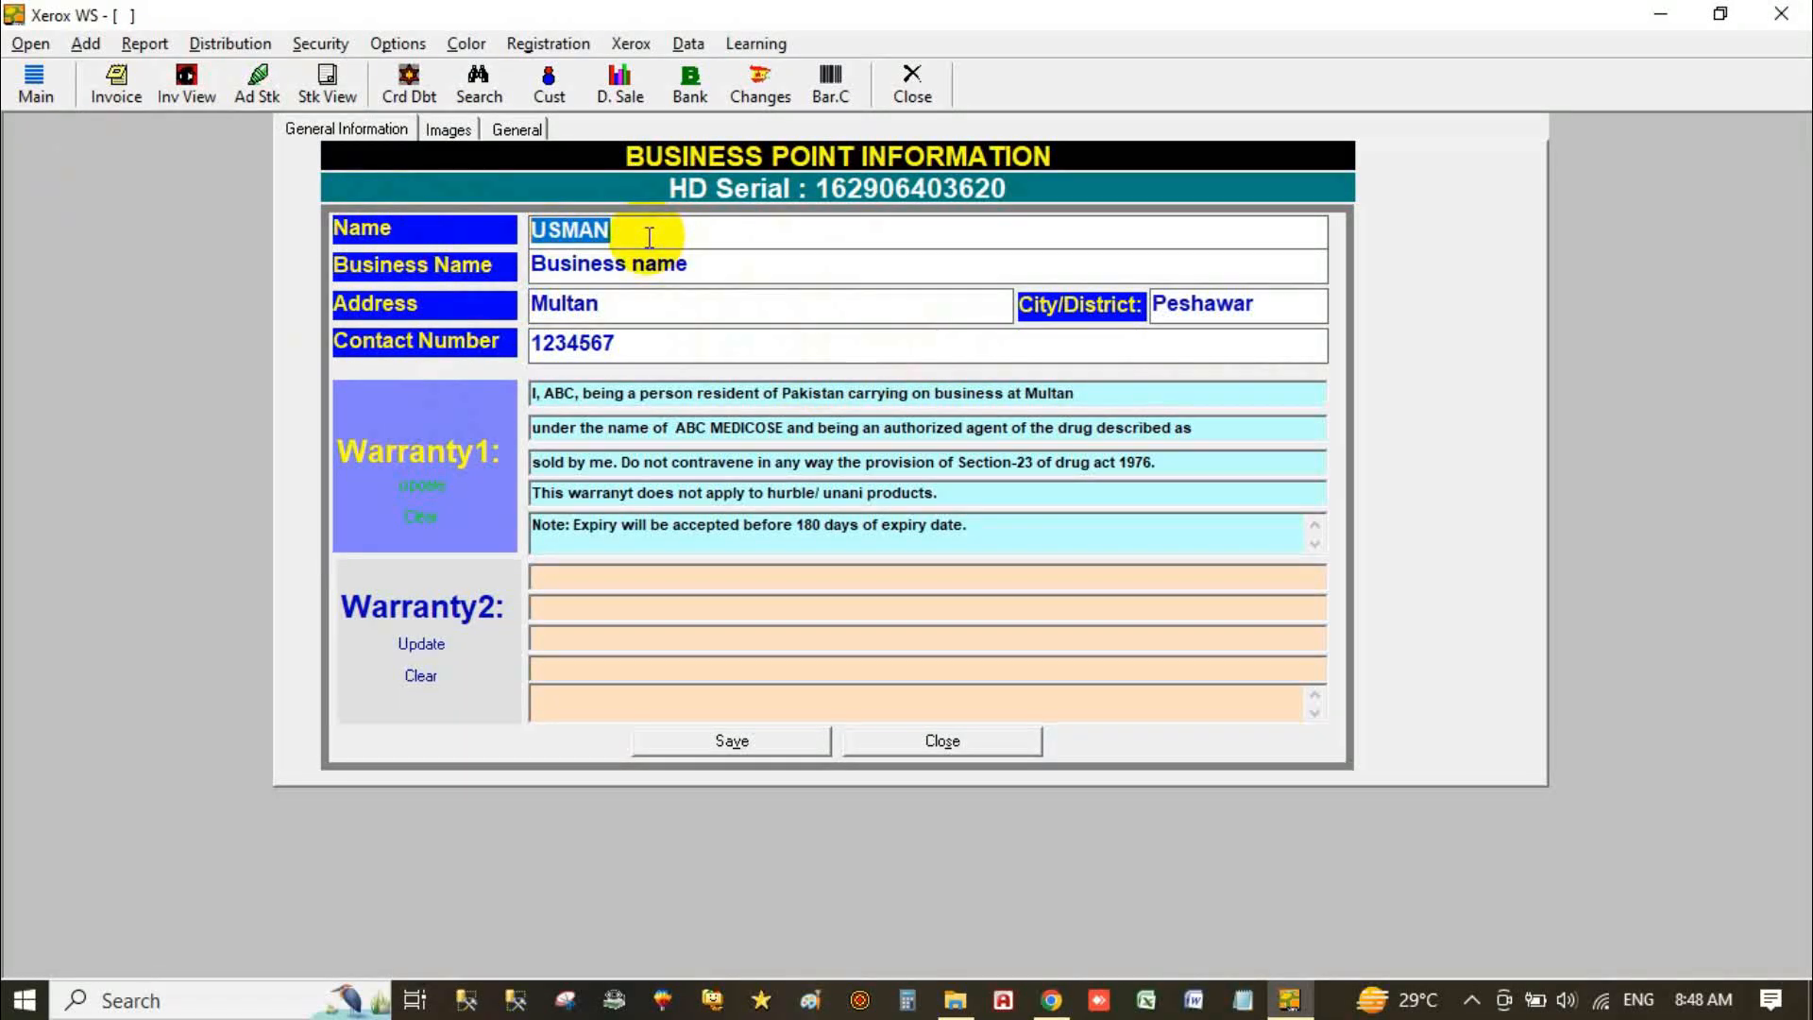
{"action": "left_click", "coordinate": [703, 271]}
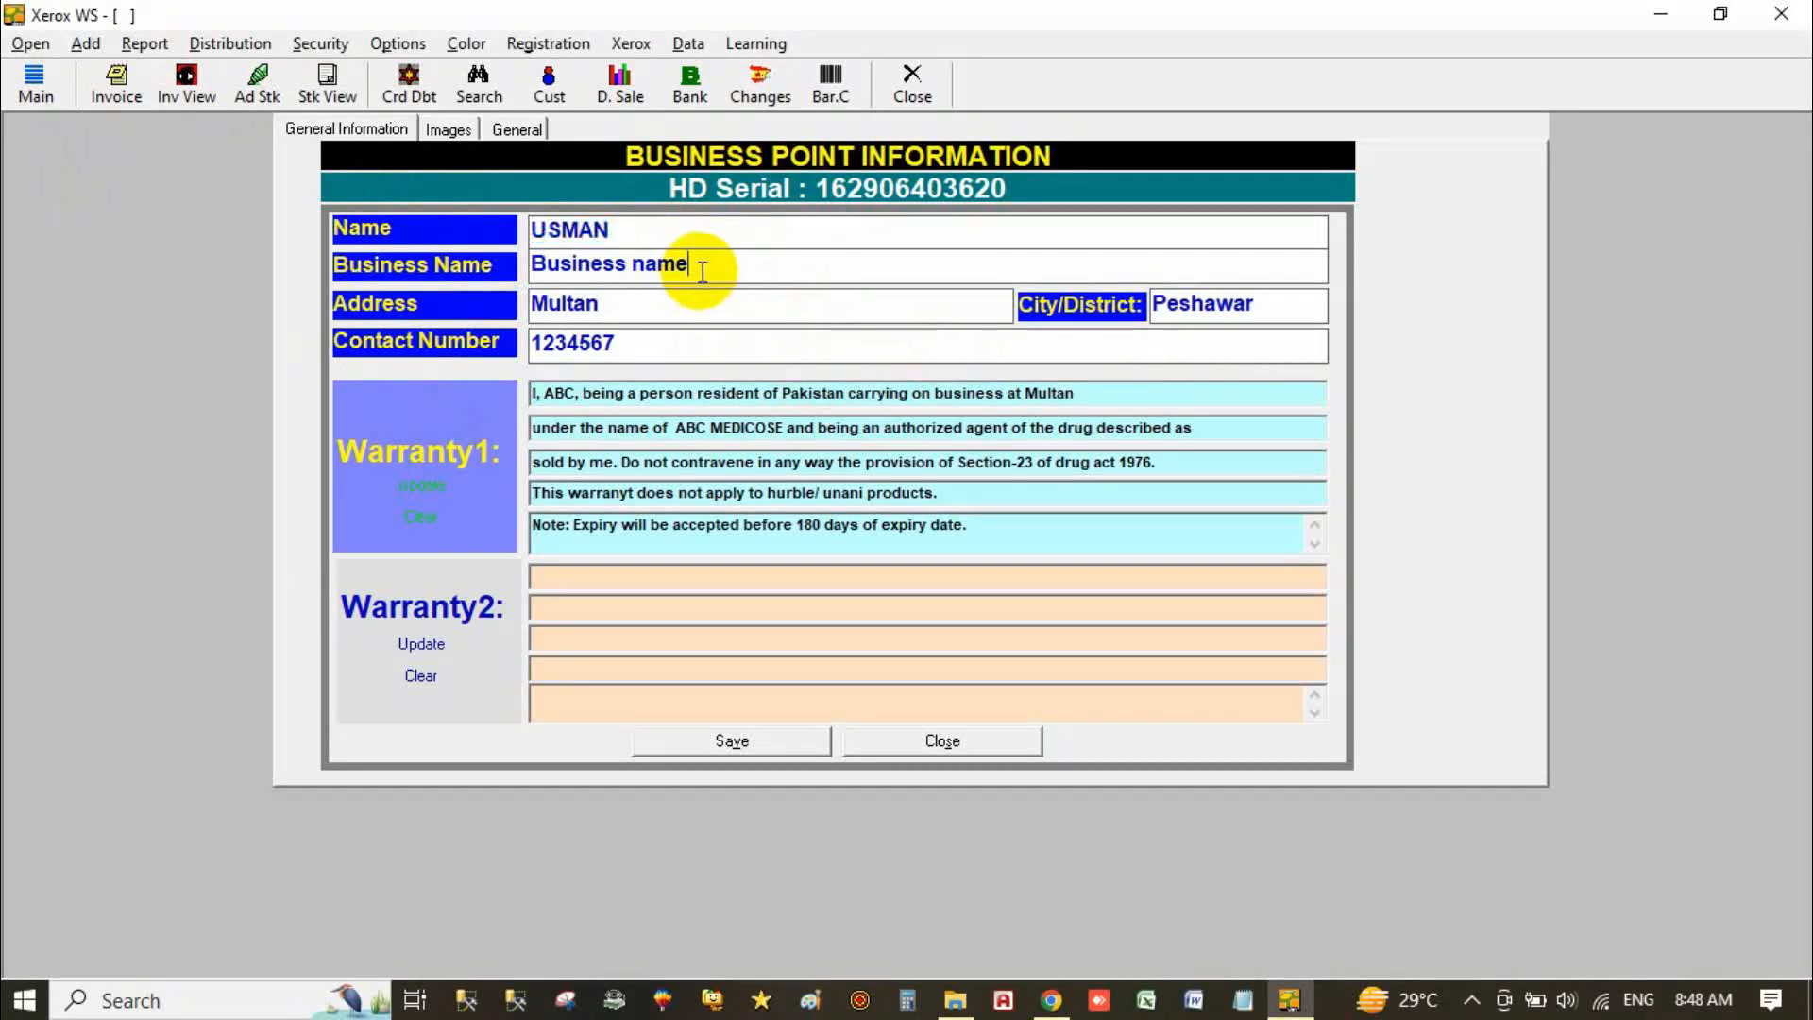
{"action": "left_click_drag", "start_coordinate": [702, 271], "coordinate": [436, 264]}
{"action": "left_click", "coordinate": [641, 317]}
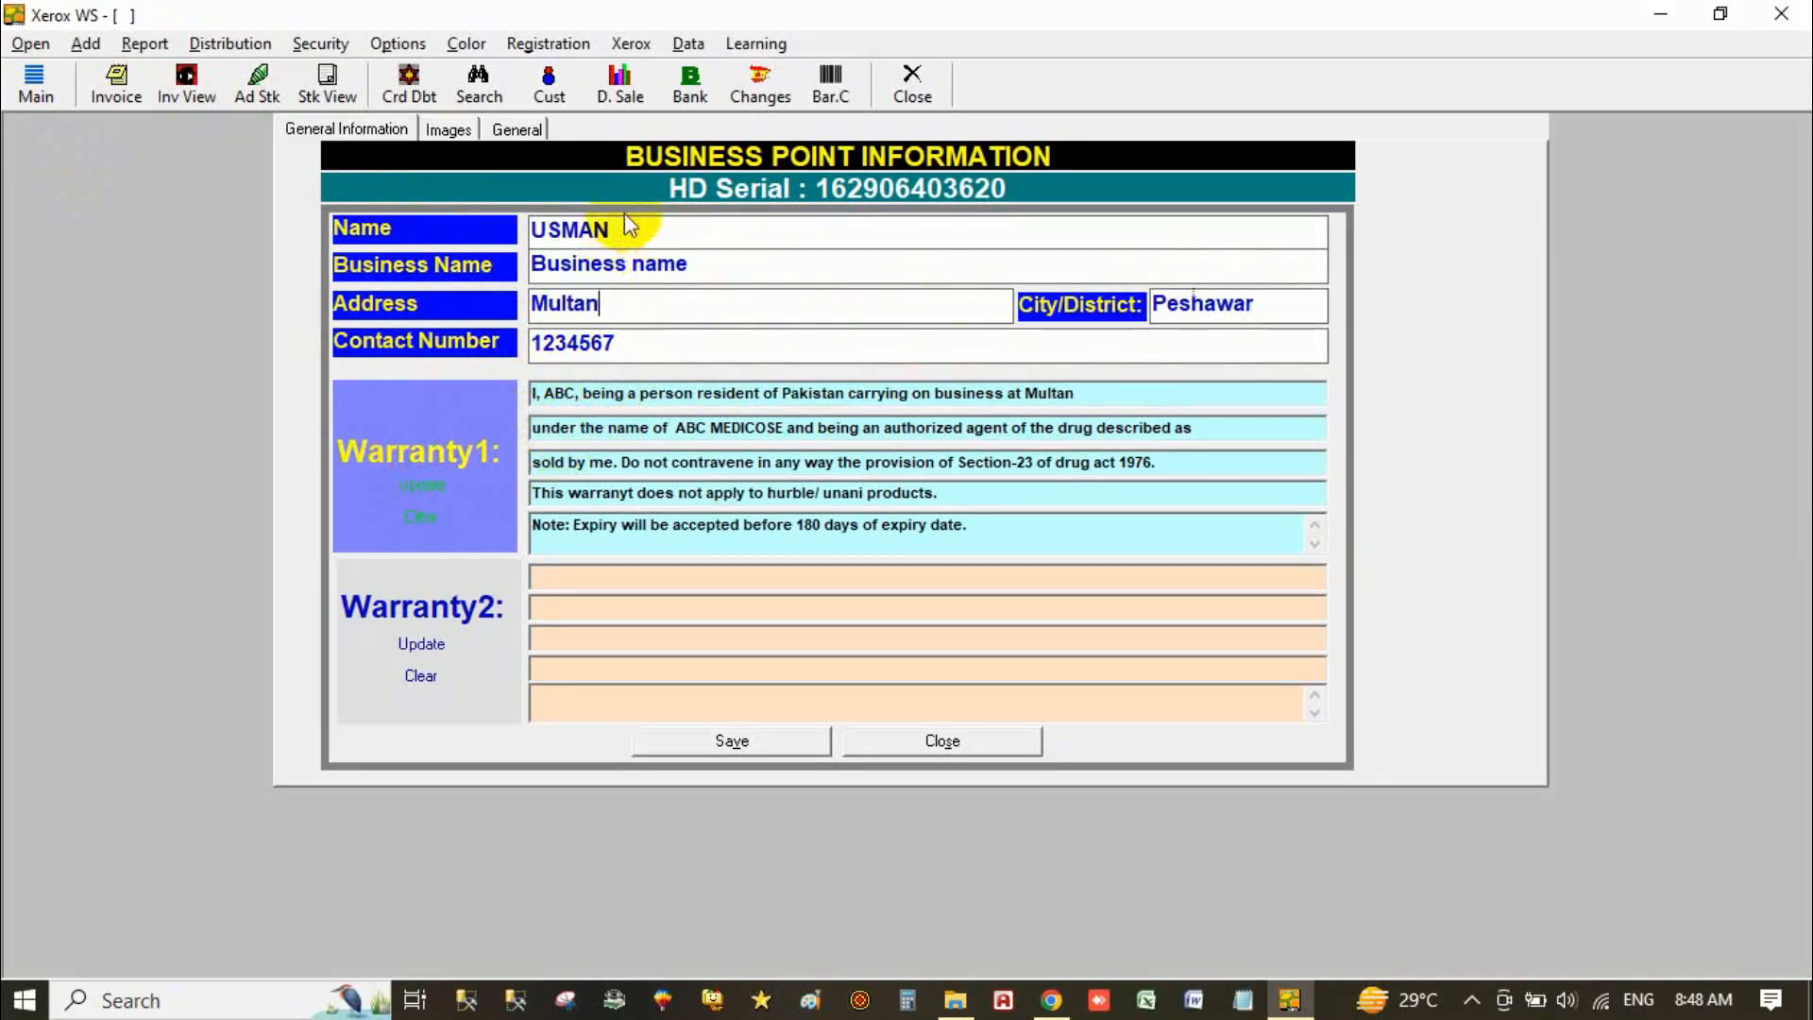
{"action": "left_click", "coordinate": [722, 740]}
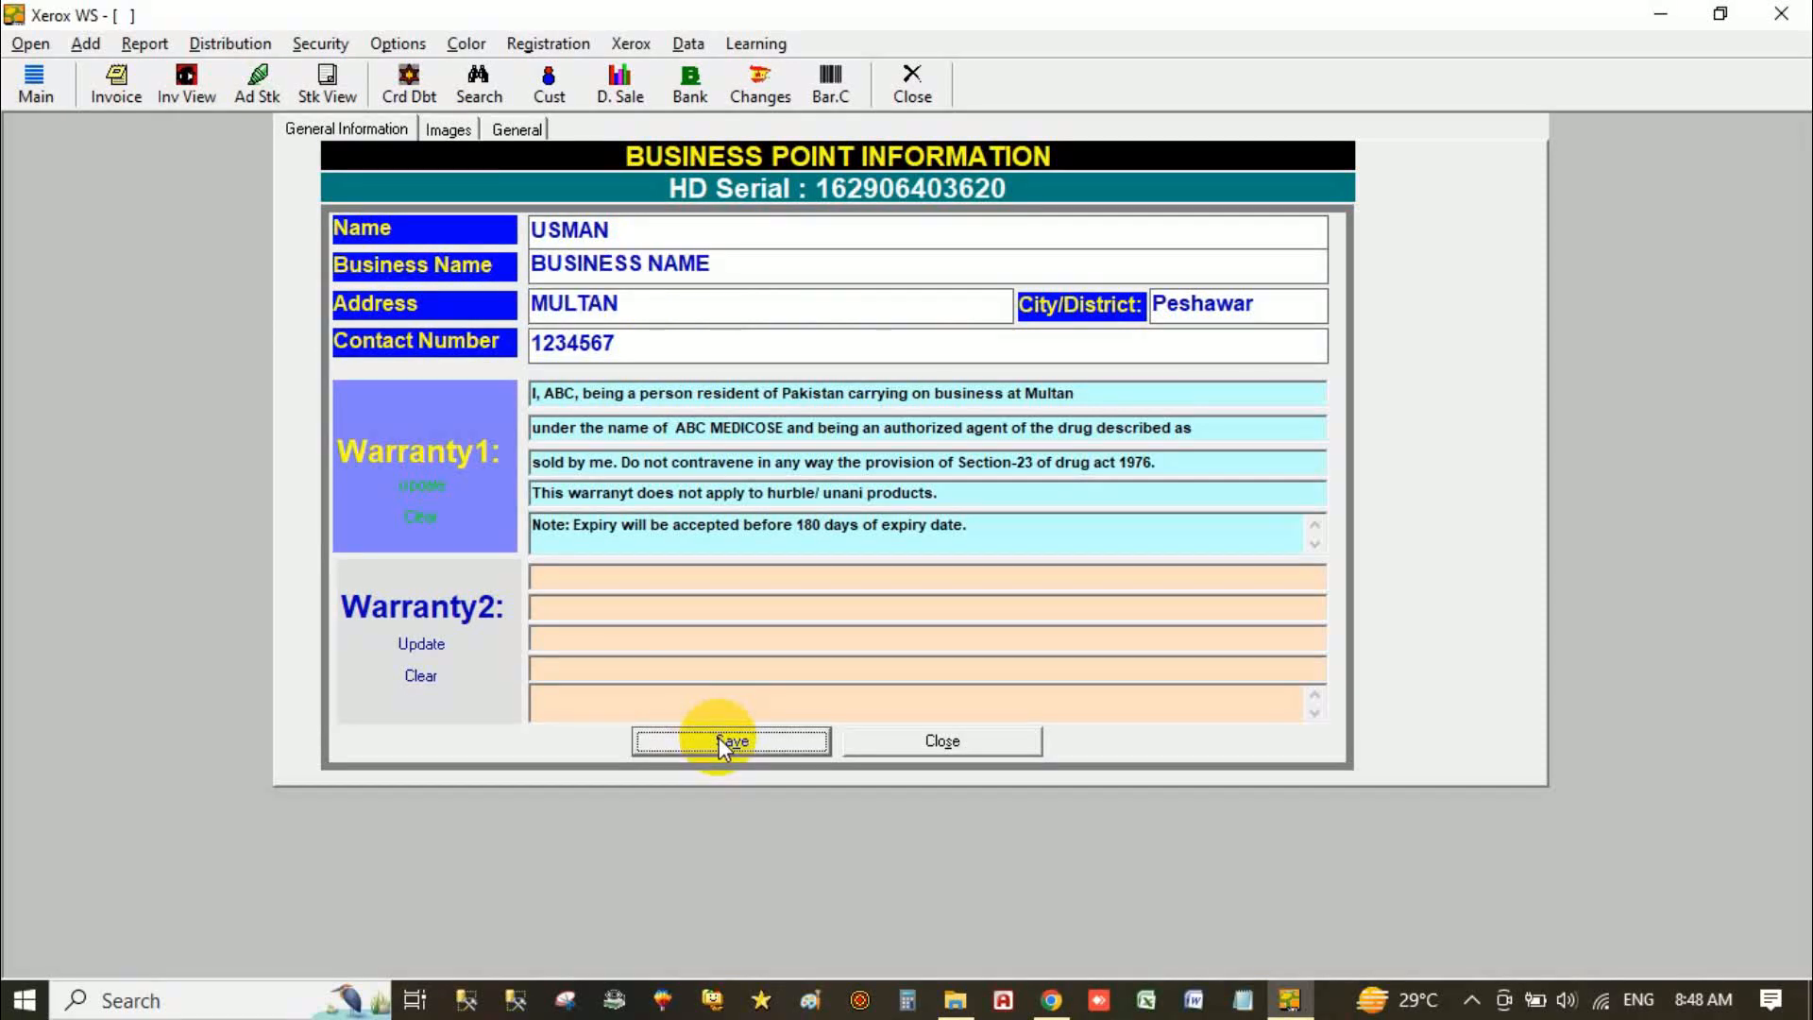
Step: Fill Warranty1 from the business details, save again, and show the Images page
{"action": "left_click", "coordinate": [432, 486]}
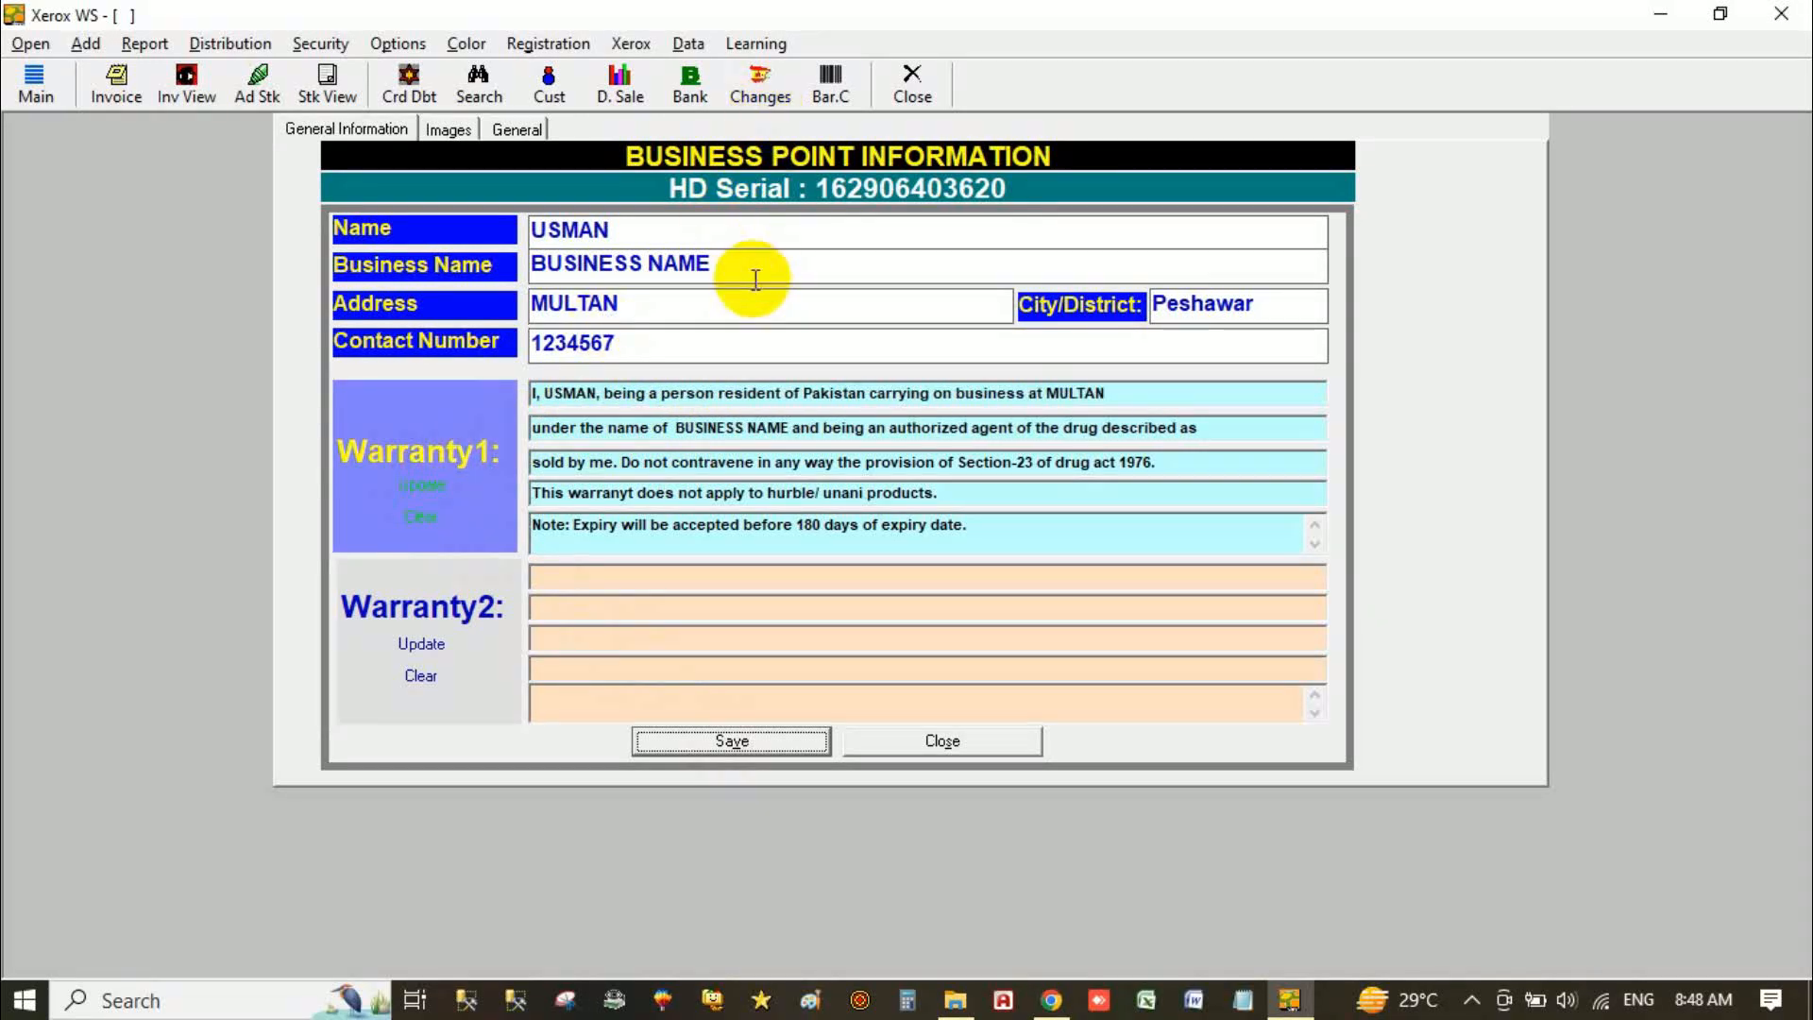
{"action": "left_click", "coordinate": [658, 580]}
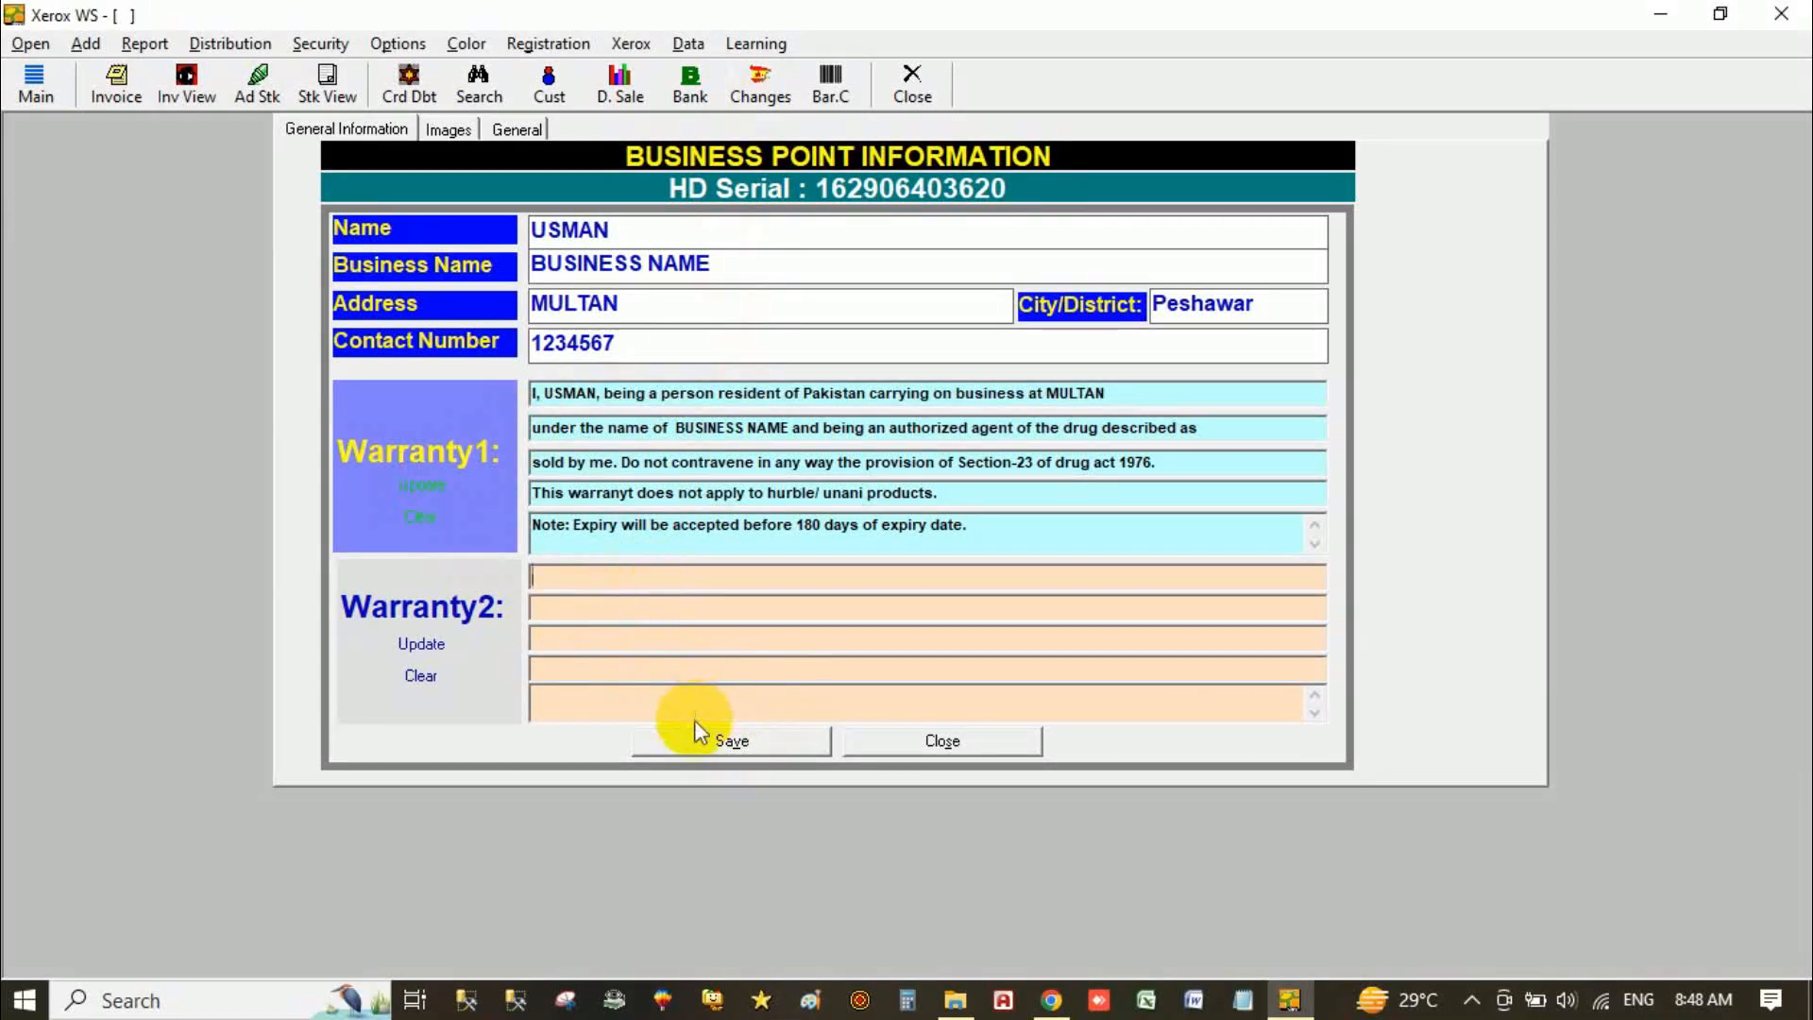
{"action": "left_click", "coordinate": [699, 750]}
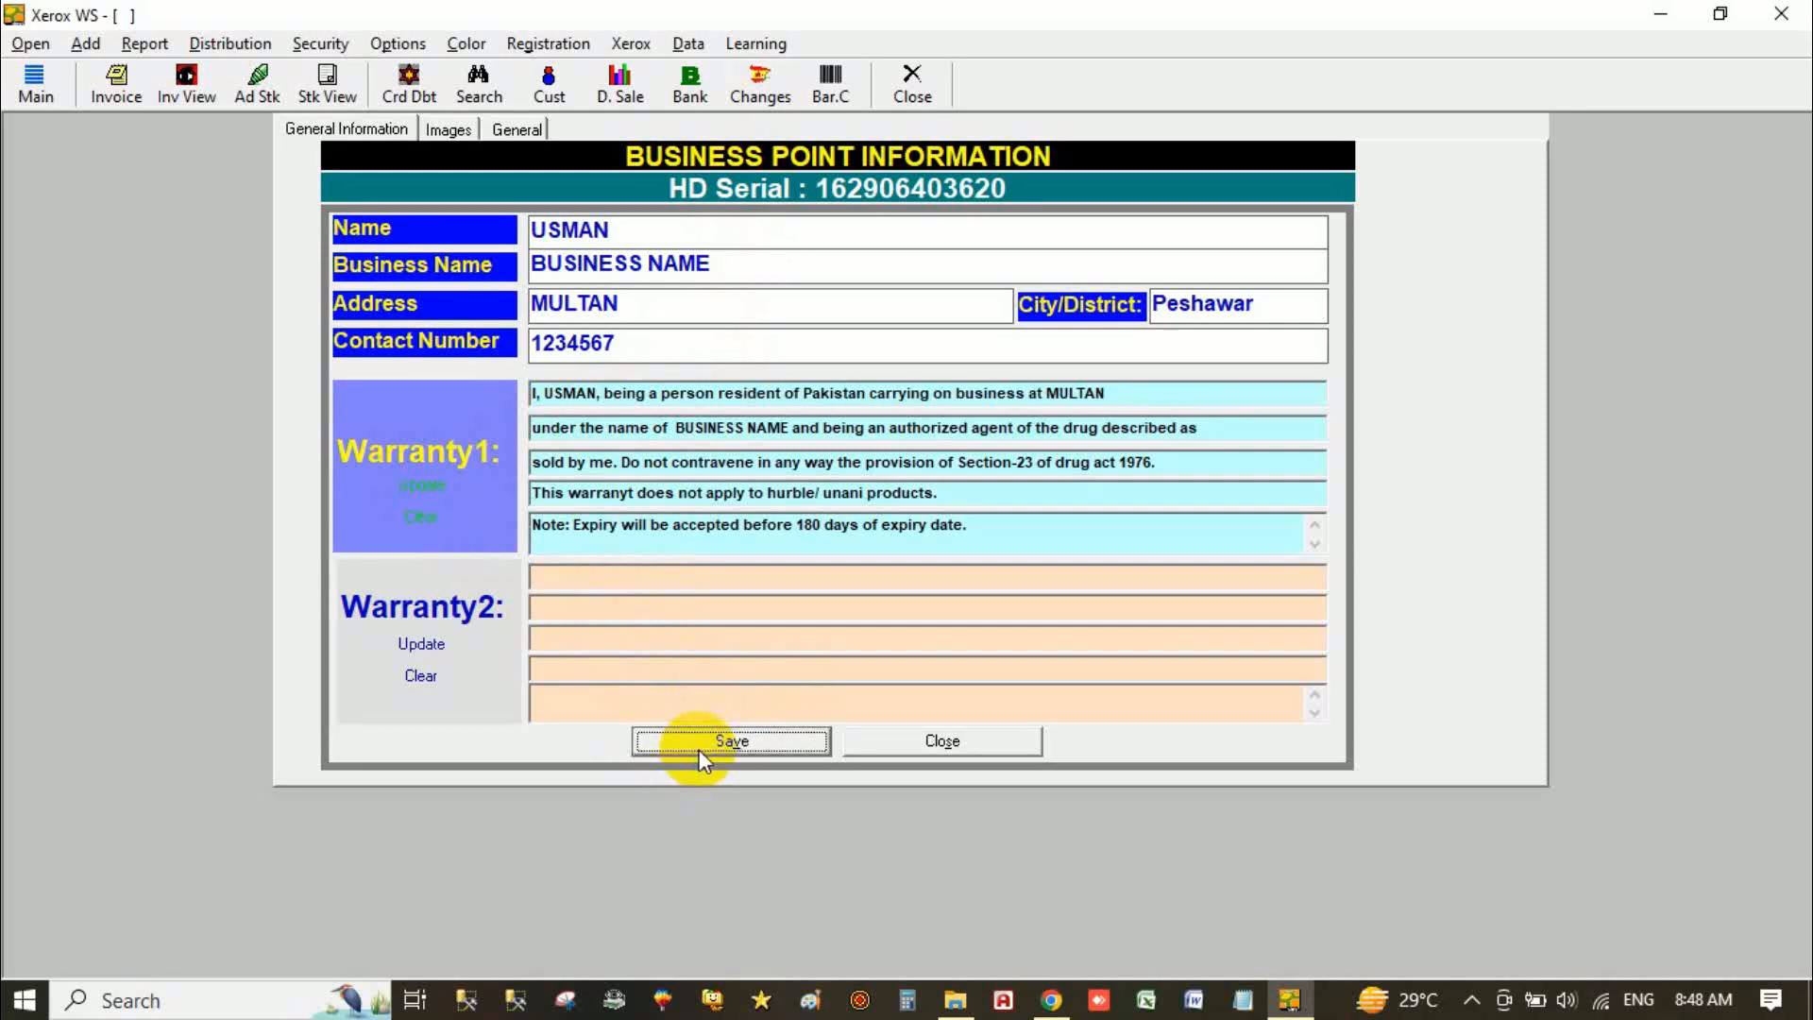
{"action": "left_click", "coordinate": [450, 130]}
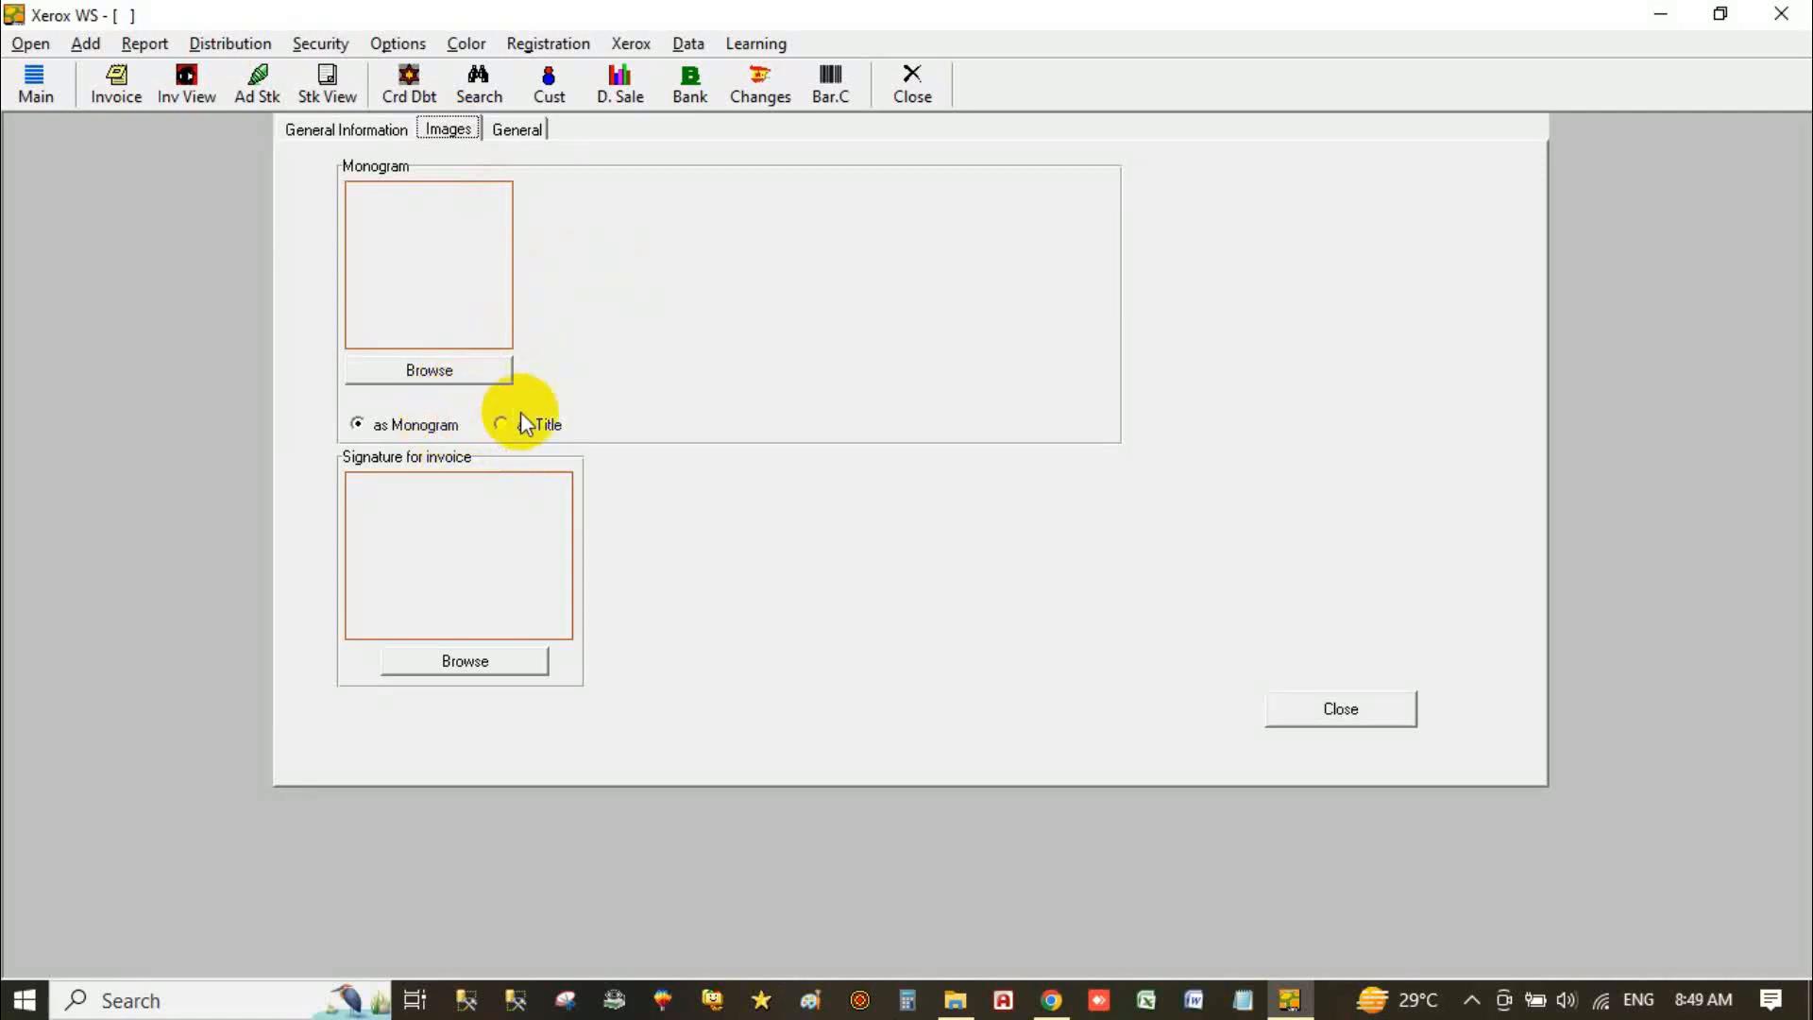
Step: Show the monogram image 'as Title', revert it to 'as Monogram', and view General settings
{"action": "left_click", "coordinate": [556, 433]}
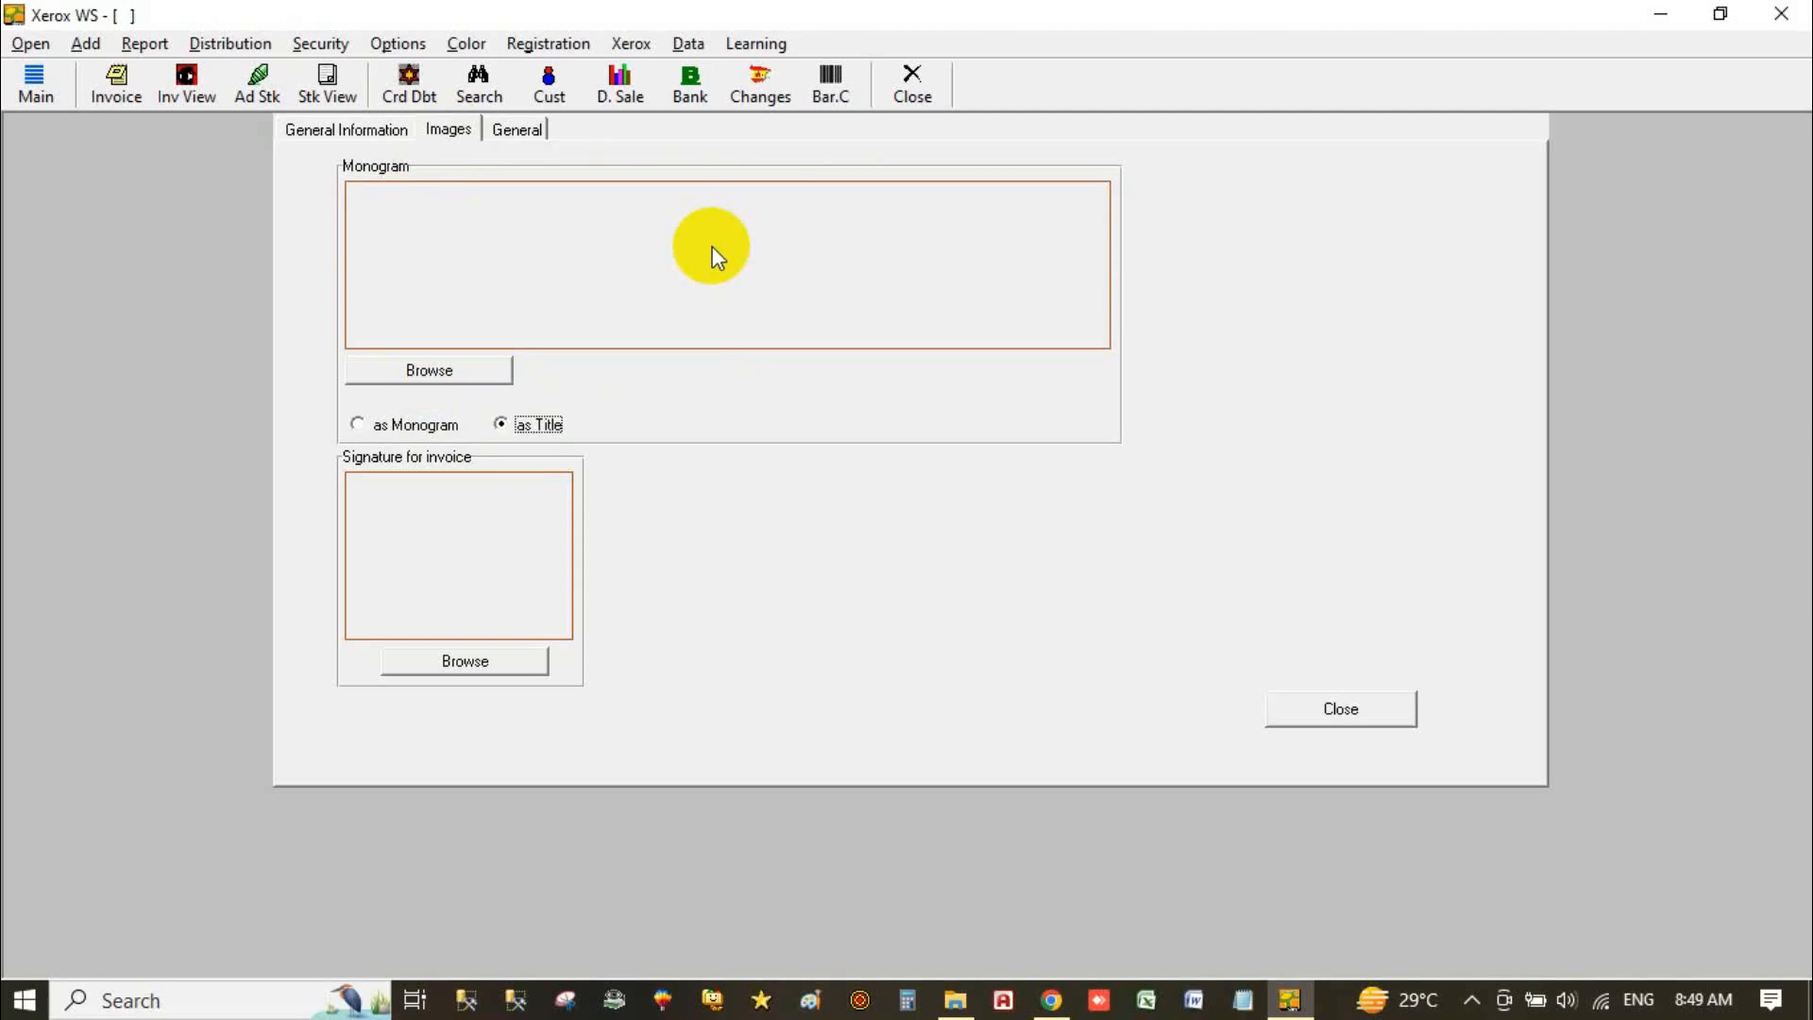
{"action": "left_click", "coordinate": [396, 430]}
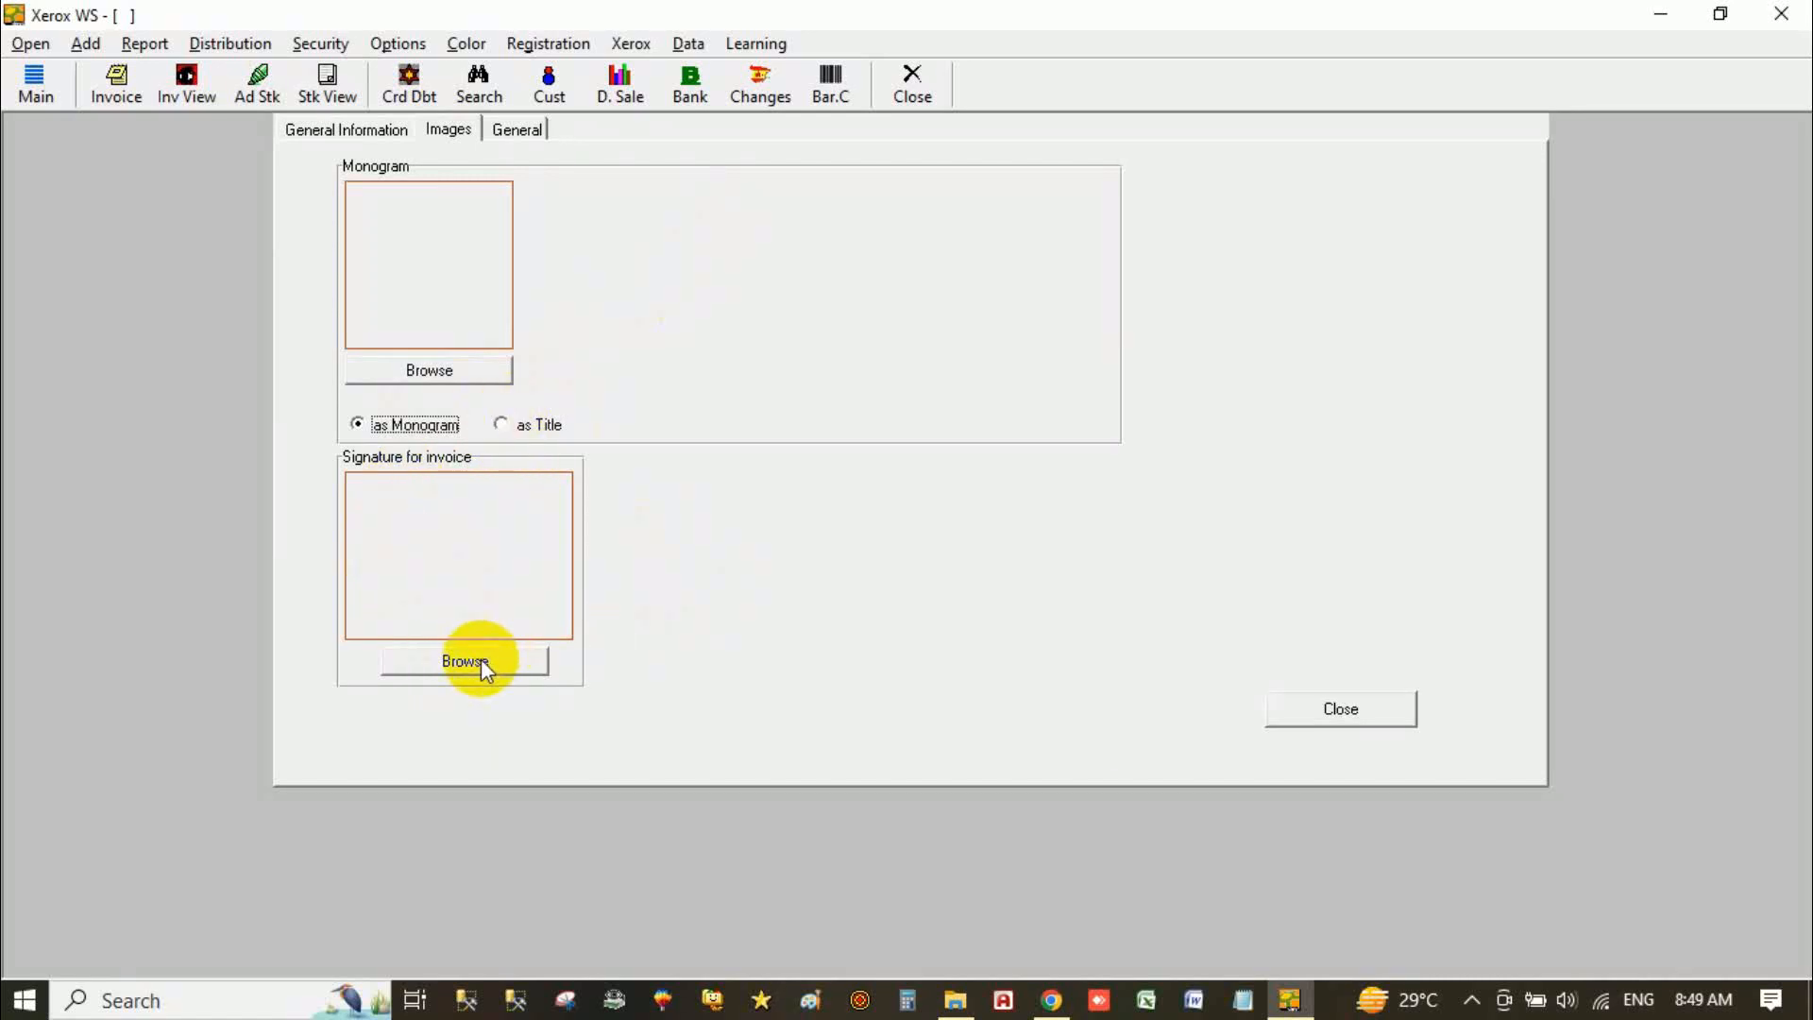
{"action": "left_click", "coordinate": [520, 132]}
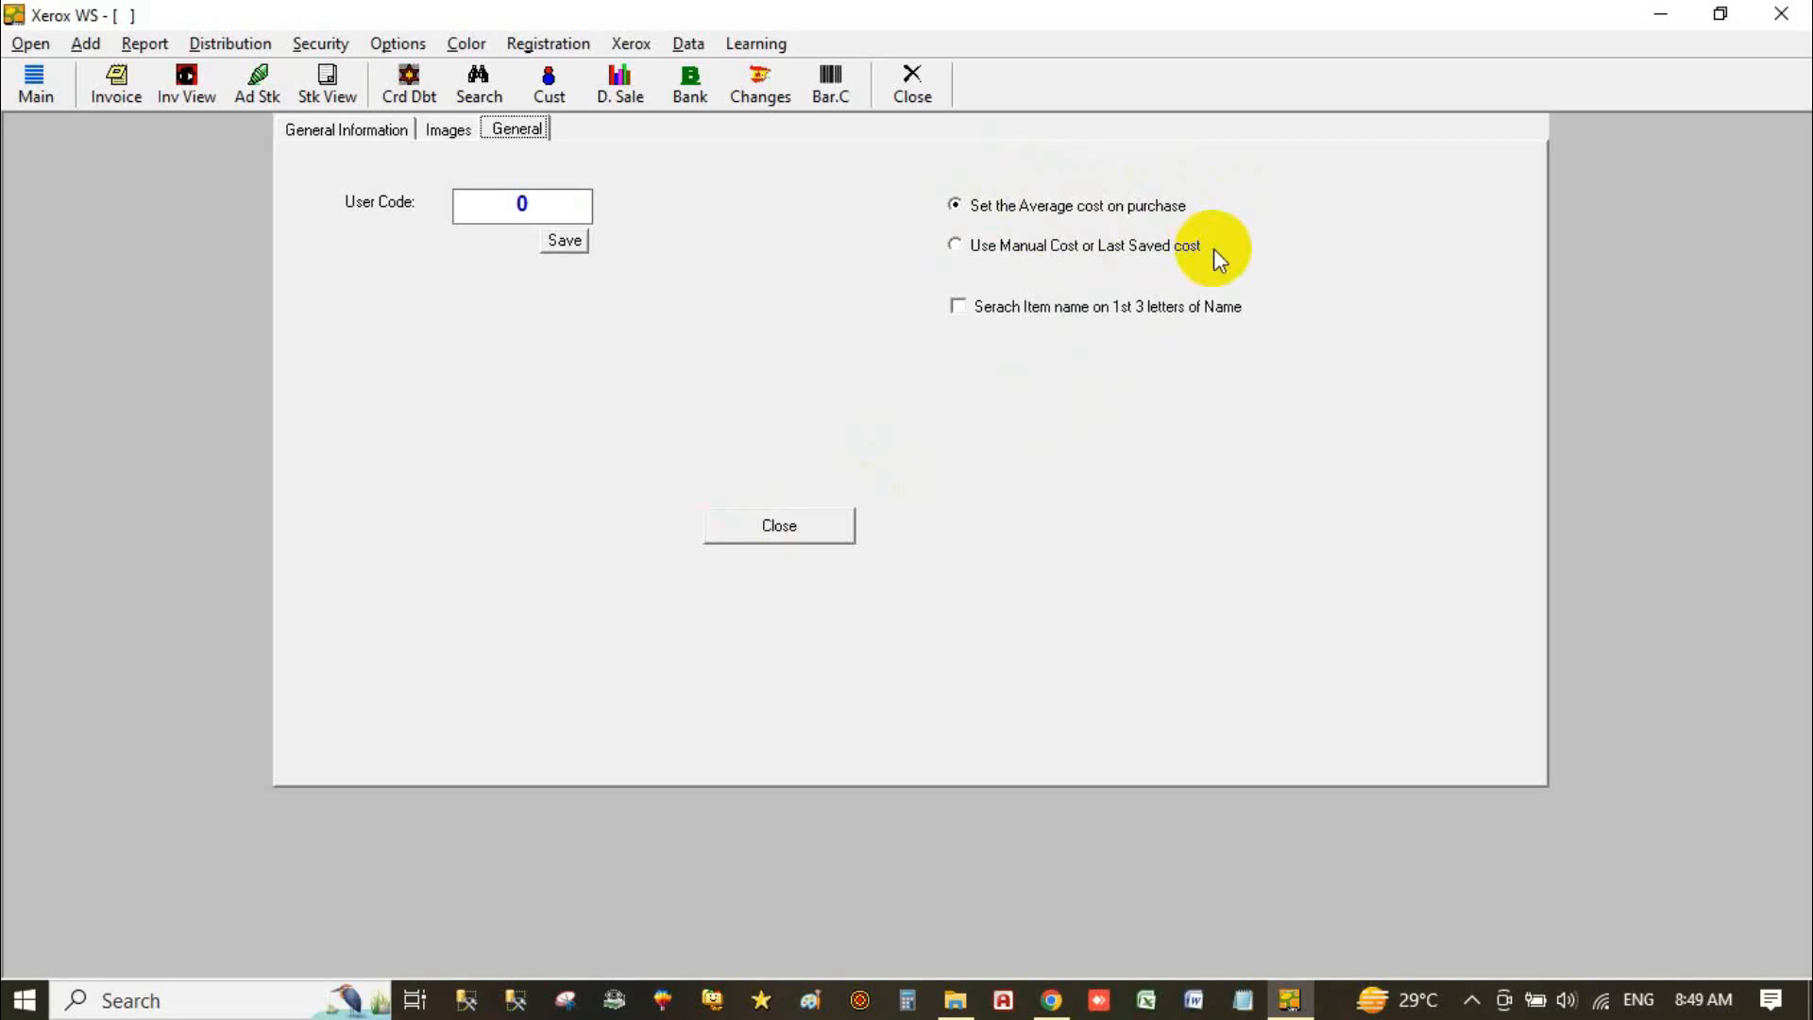
Step: Set costing to 'Use Manual Cost or Last Saved cost', leave search-by-three-letters off, and close
{"action": "left_click", "coordinate": [1015, 206]}
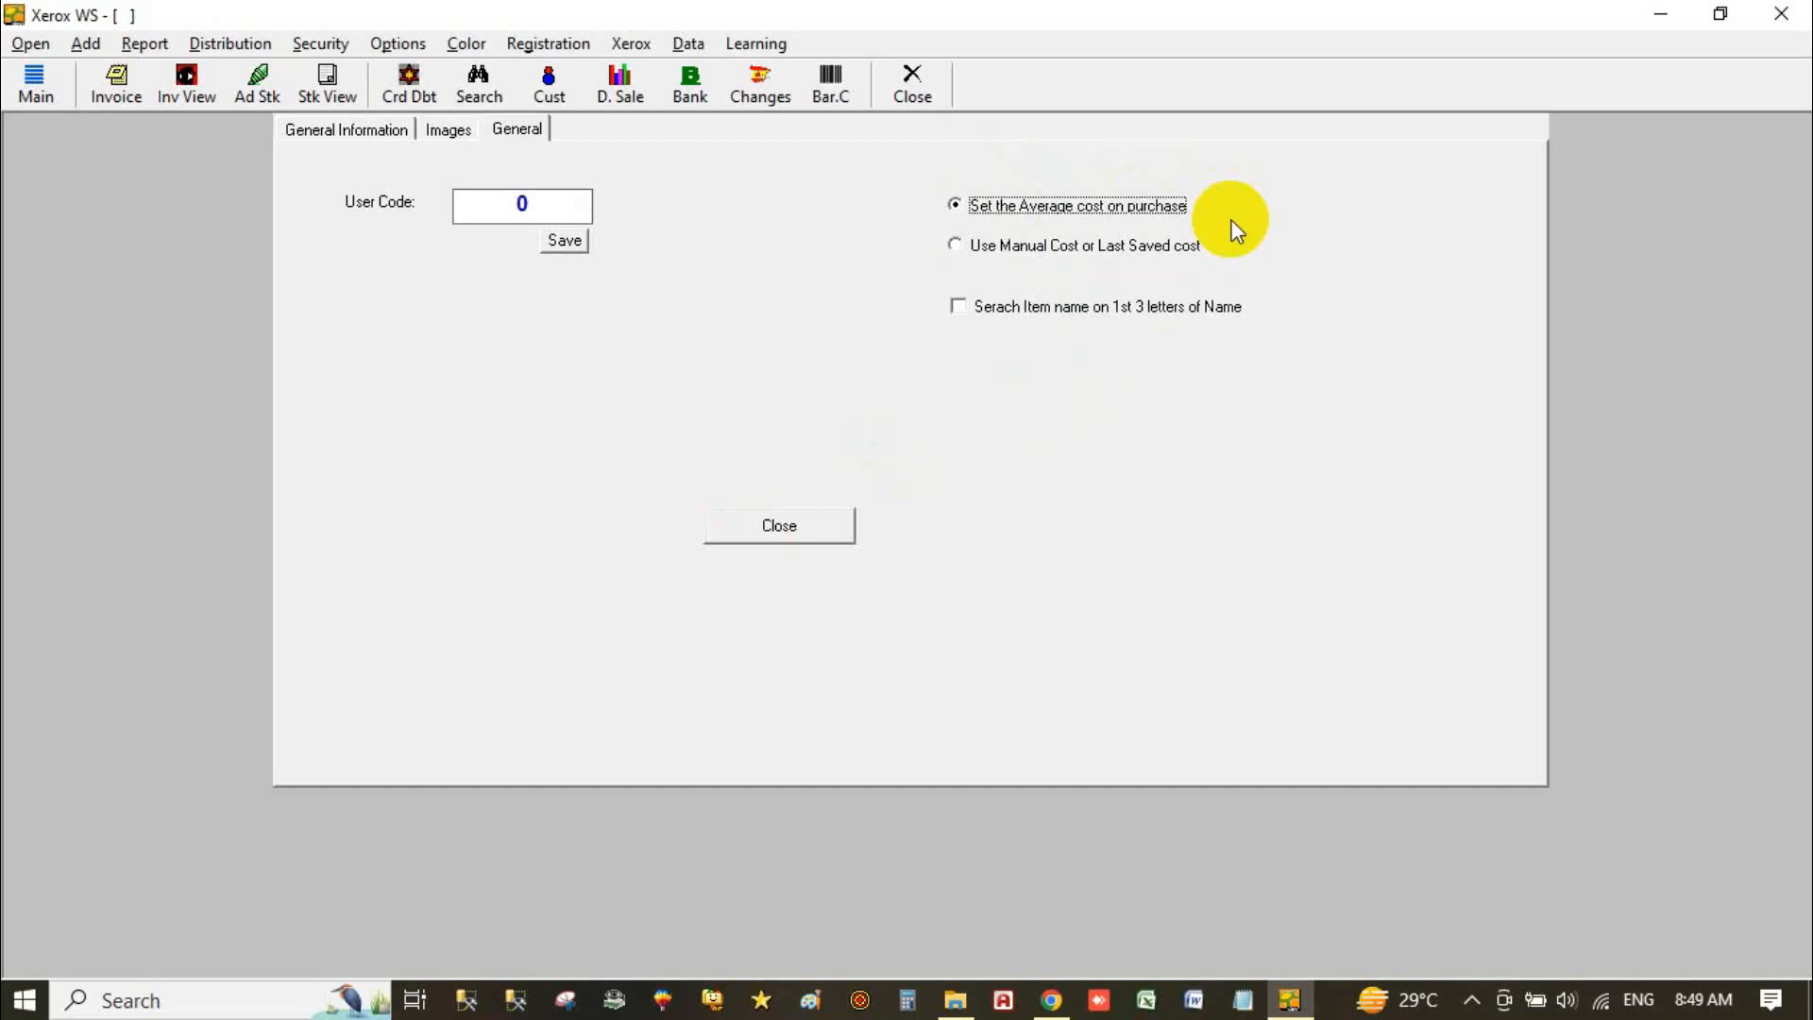
{"action": "left_click", "coordinate": [1051, 253]}
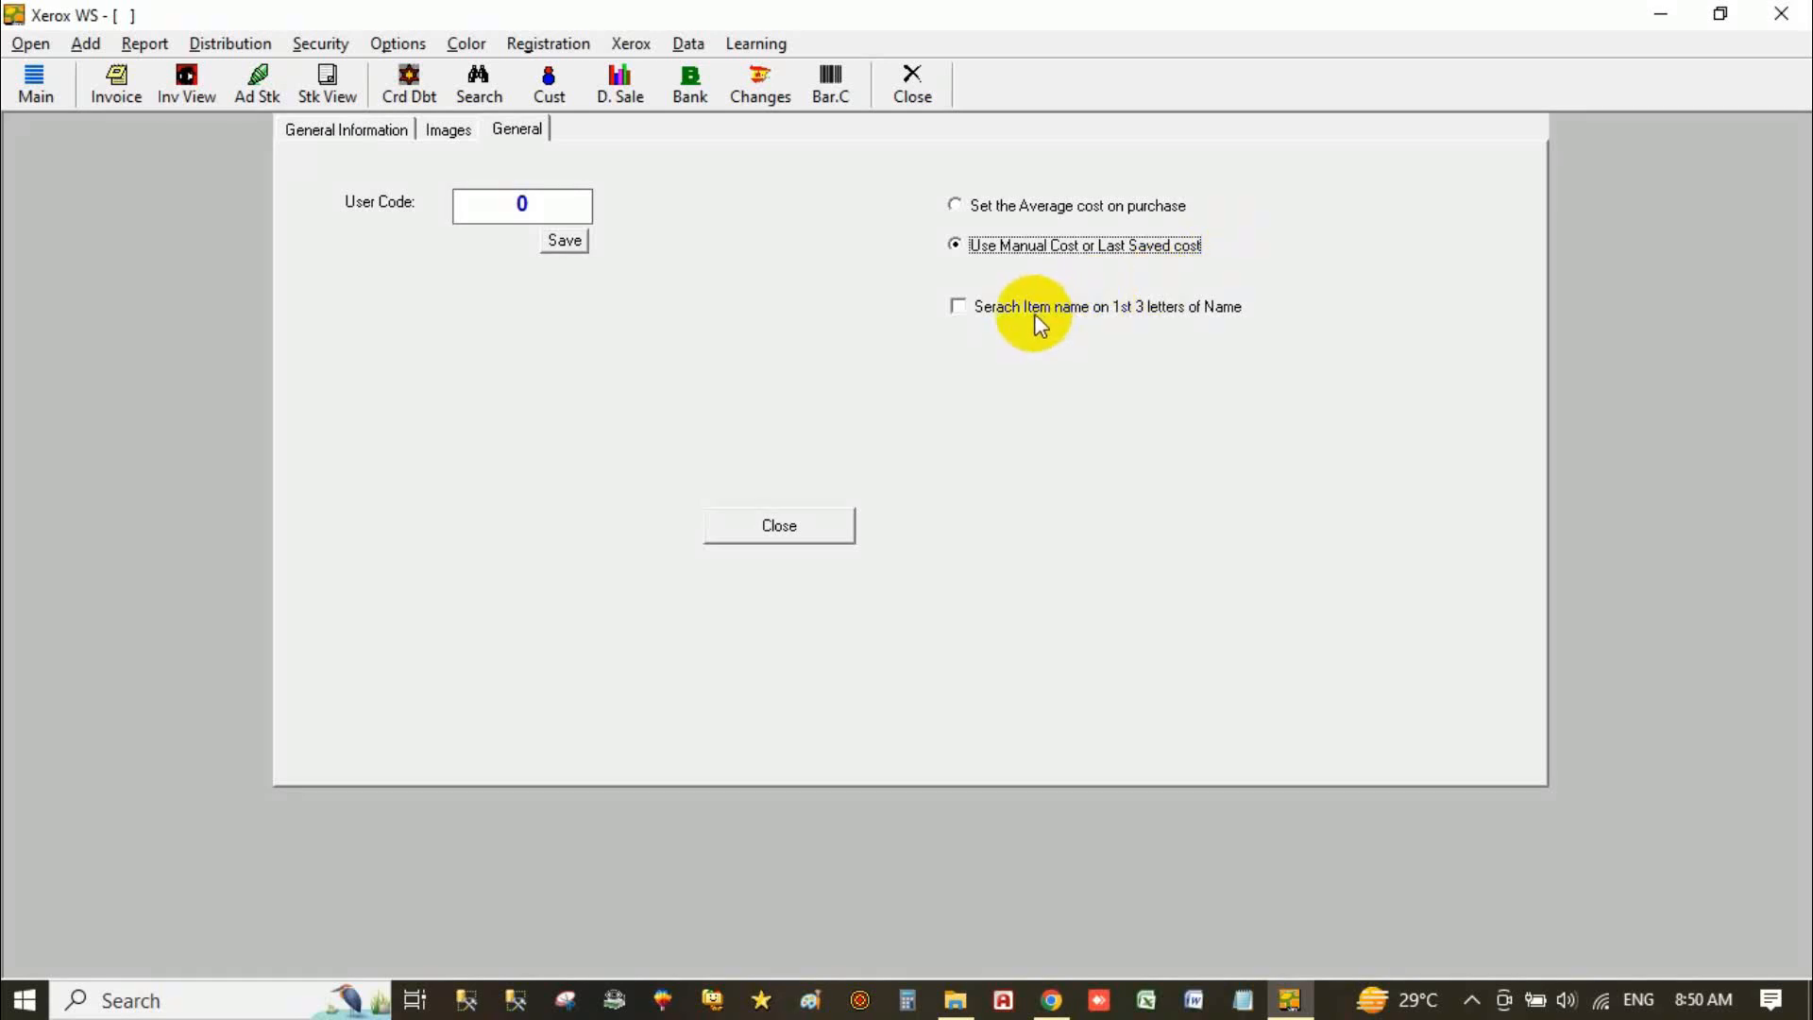
{"action": "left_click", "coordinate": [1057, 311]}
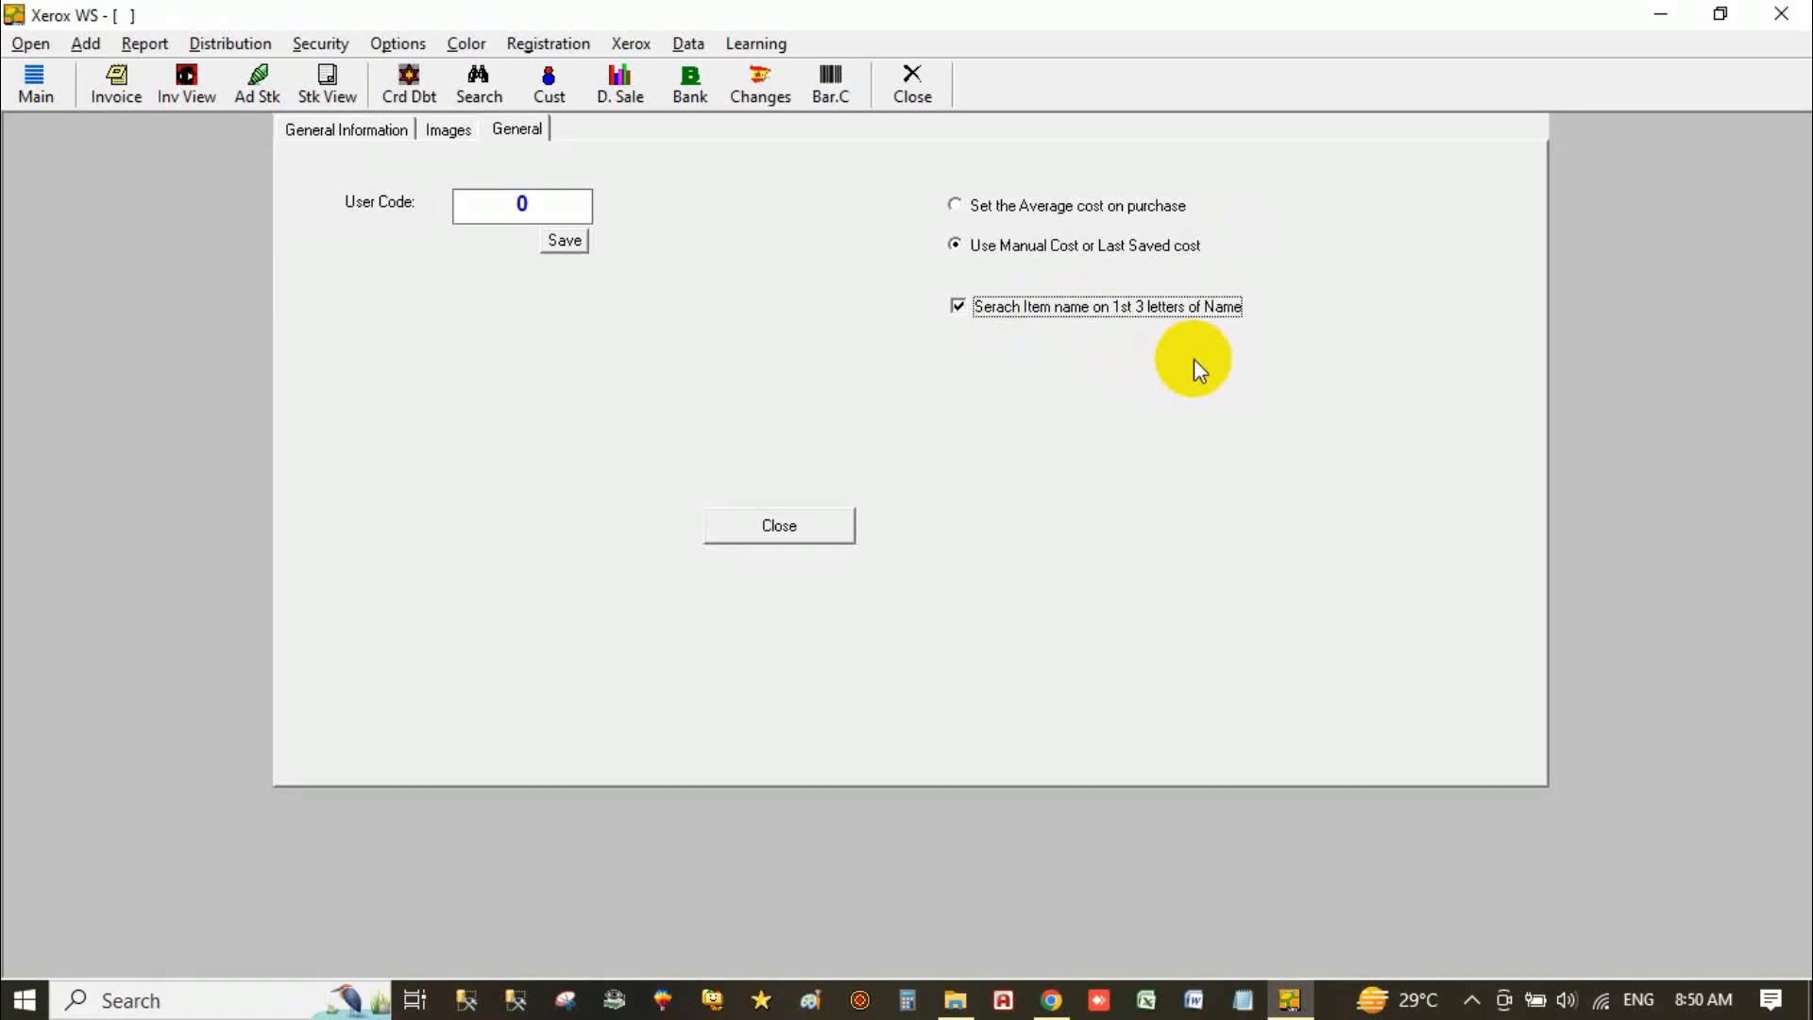
{"action": "left_click", "coordinate": [1025, 312]}
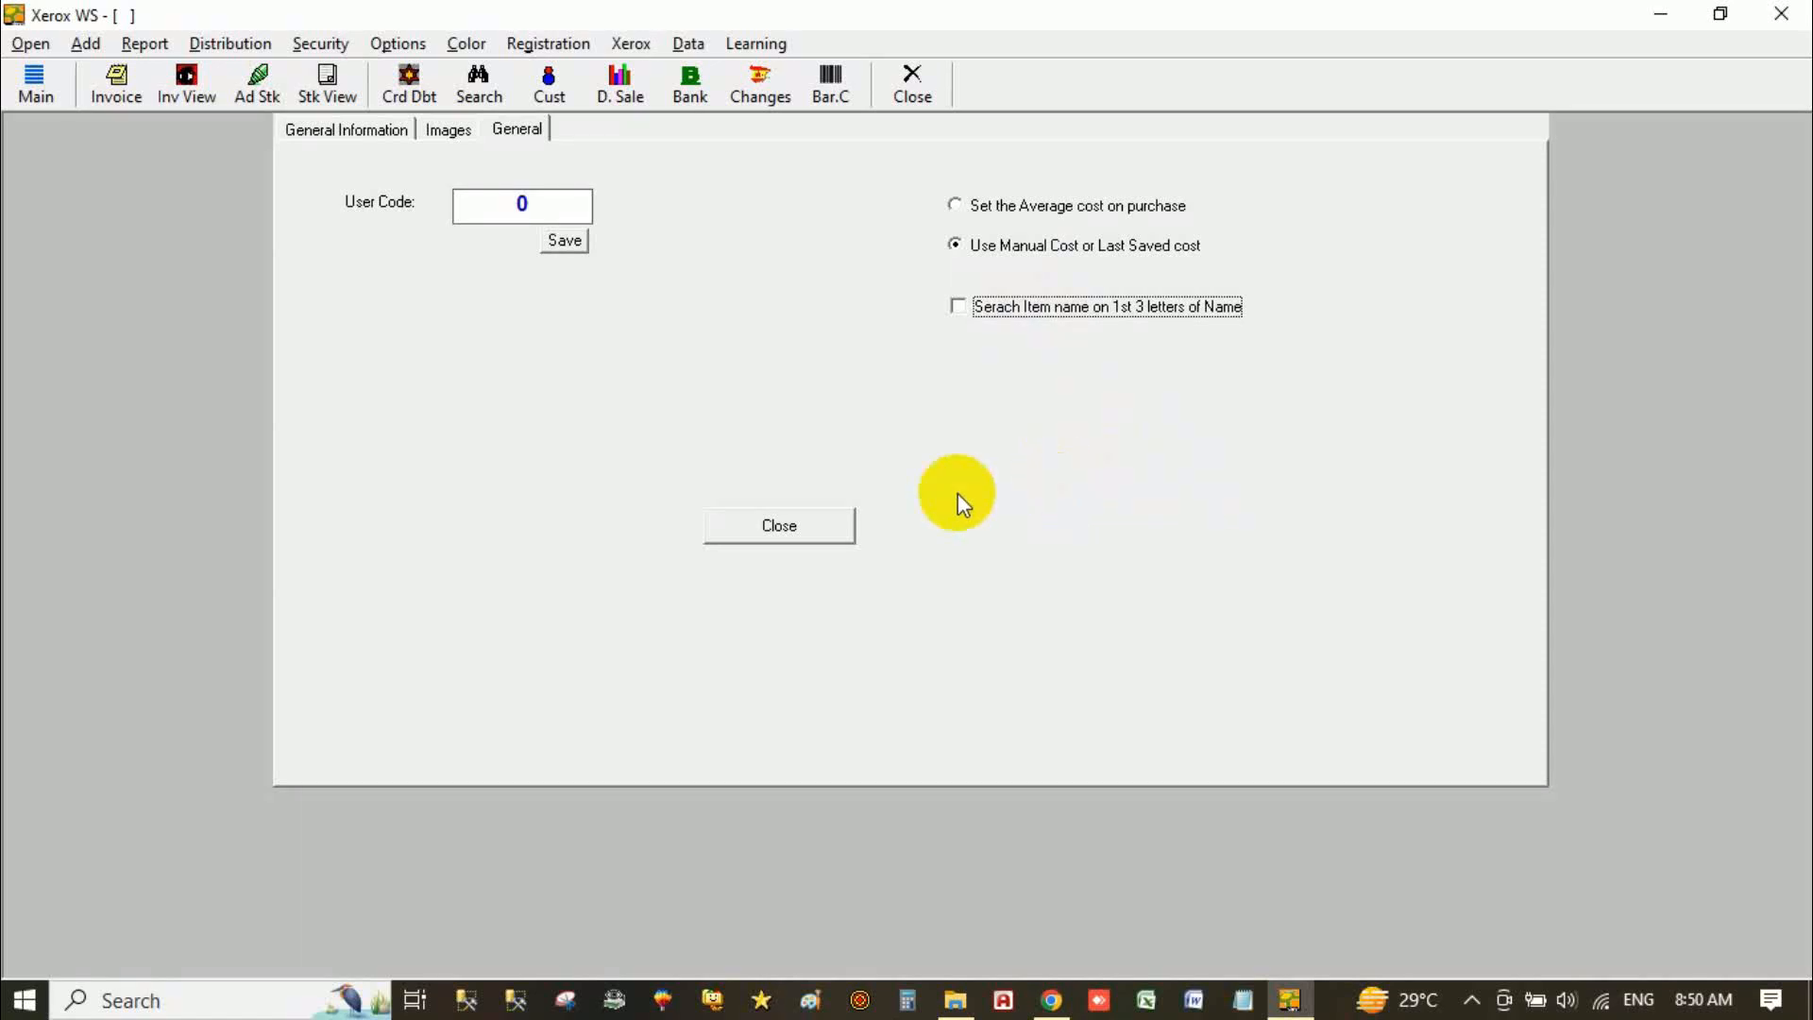
{"action": "left_click", "coordinate": [780, 526]}
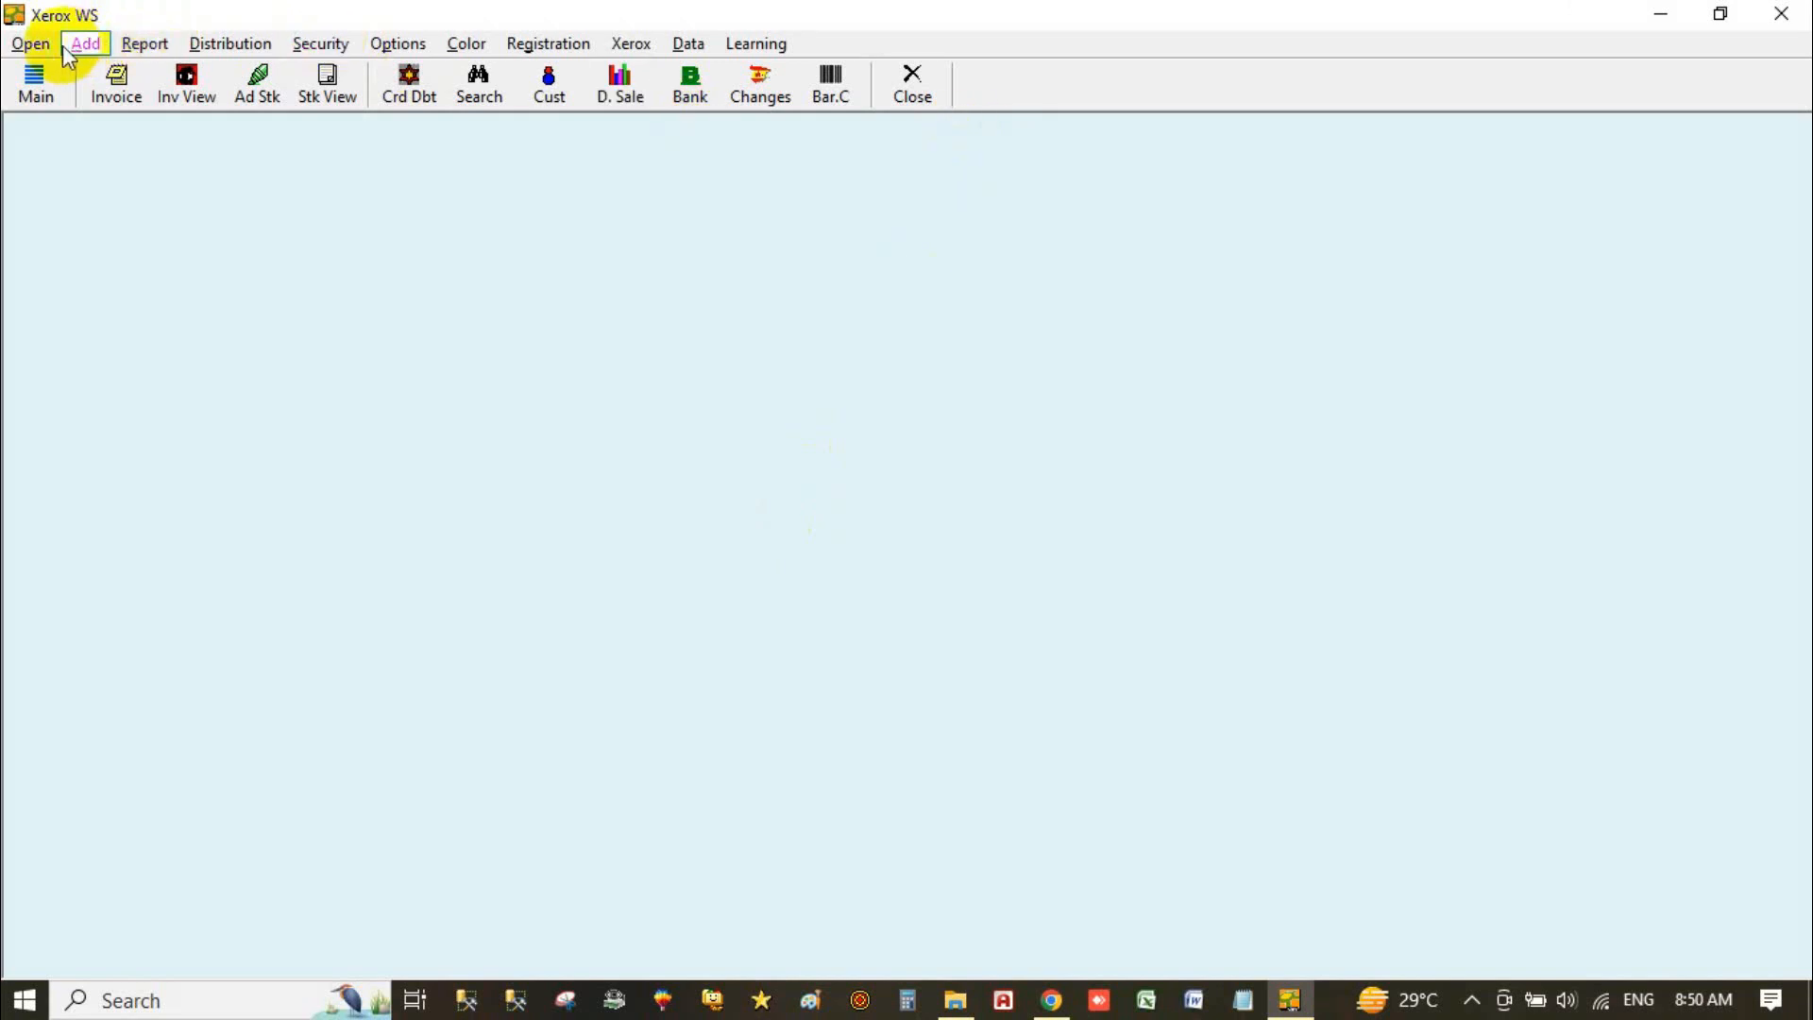
Step: Start a new sale invoice from the Open menu
{"action": "left_click", "coordinate": [34, 47]}
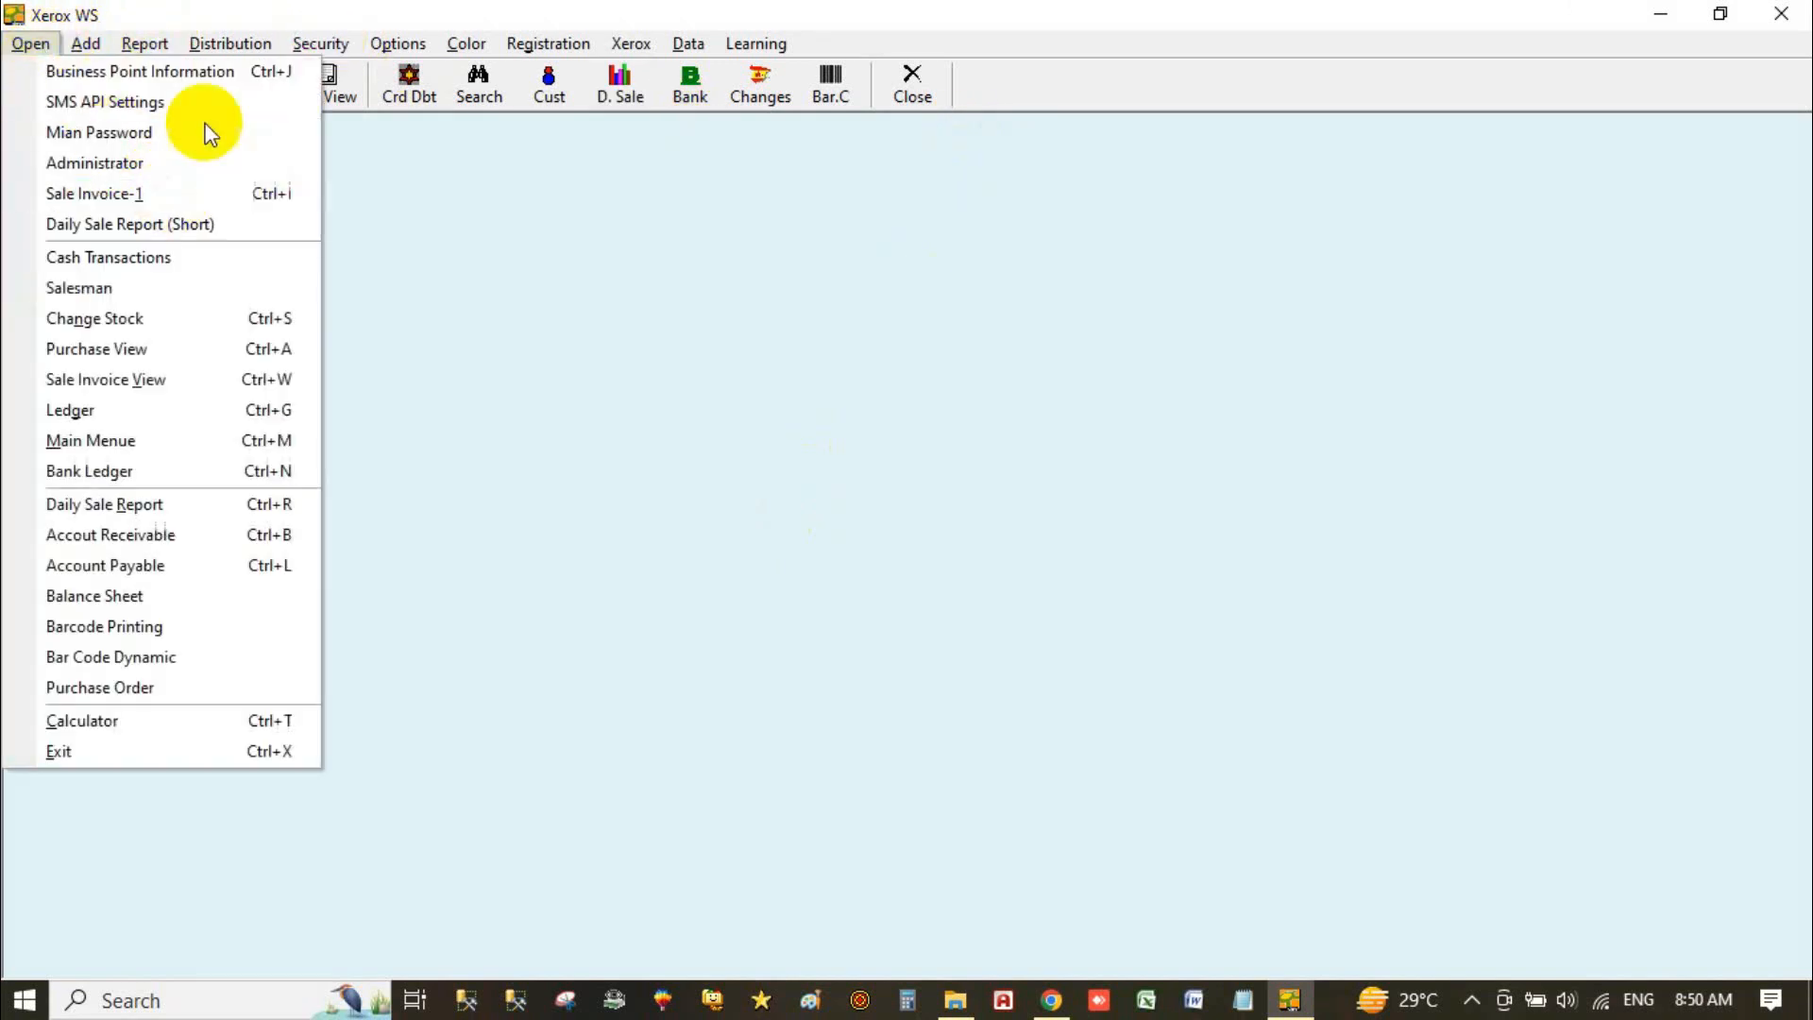
{"action": "mouse_move", "coordinate": [319, 44]}
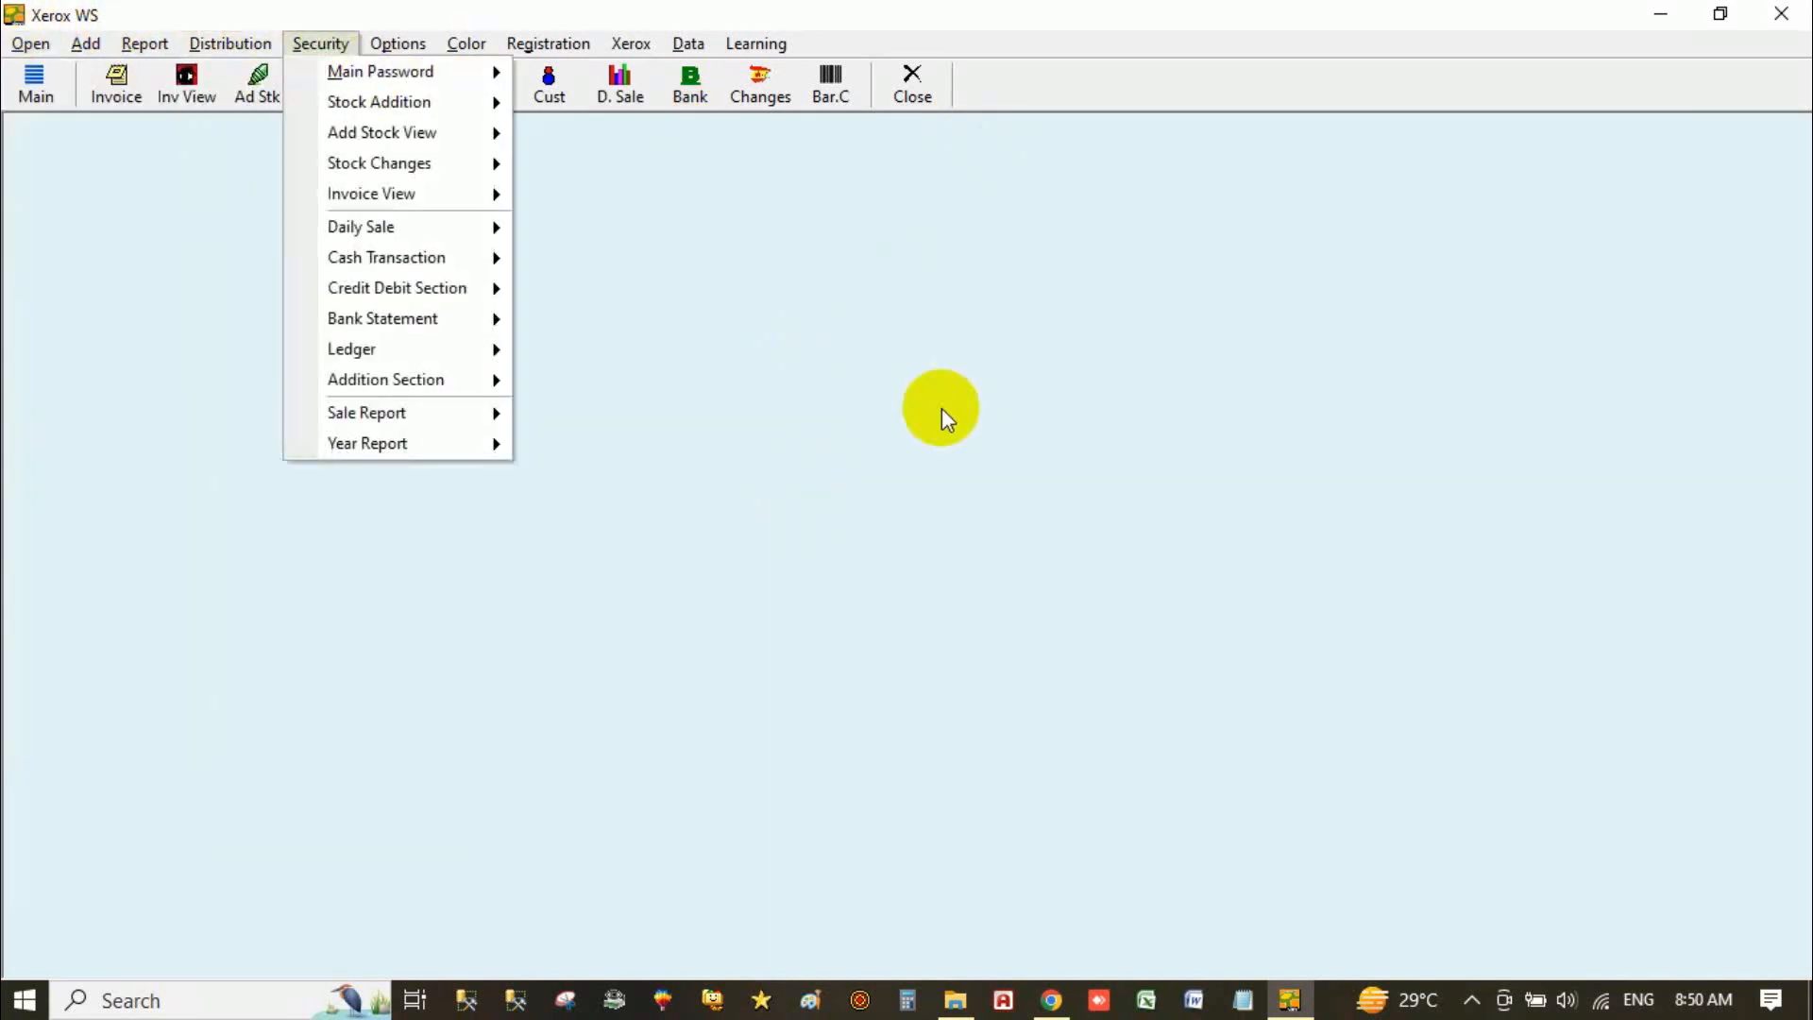
{"action": "left_click", "coordinate": [110, 94]}
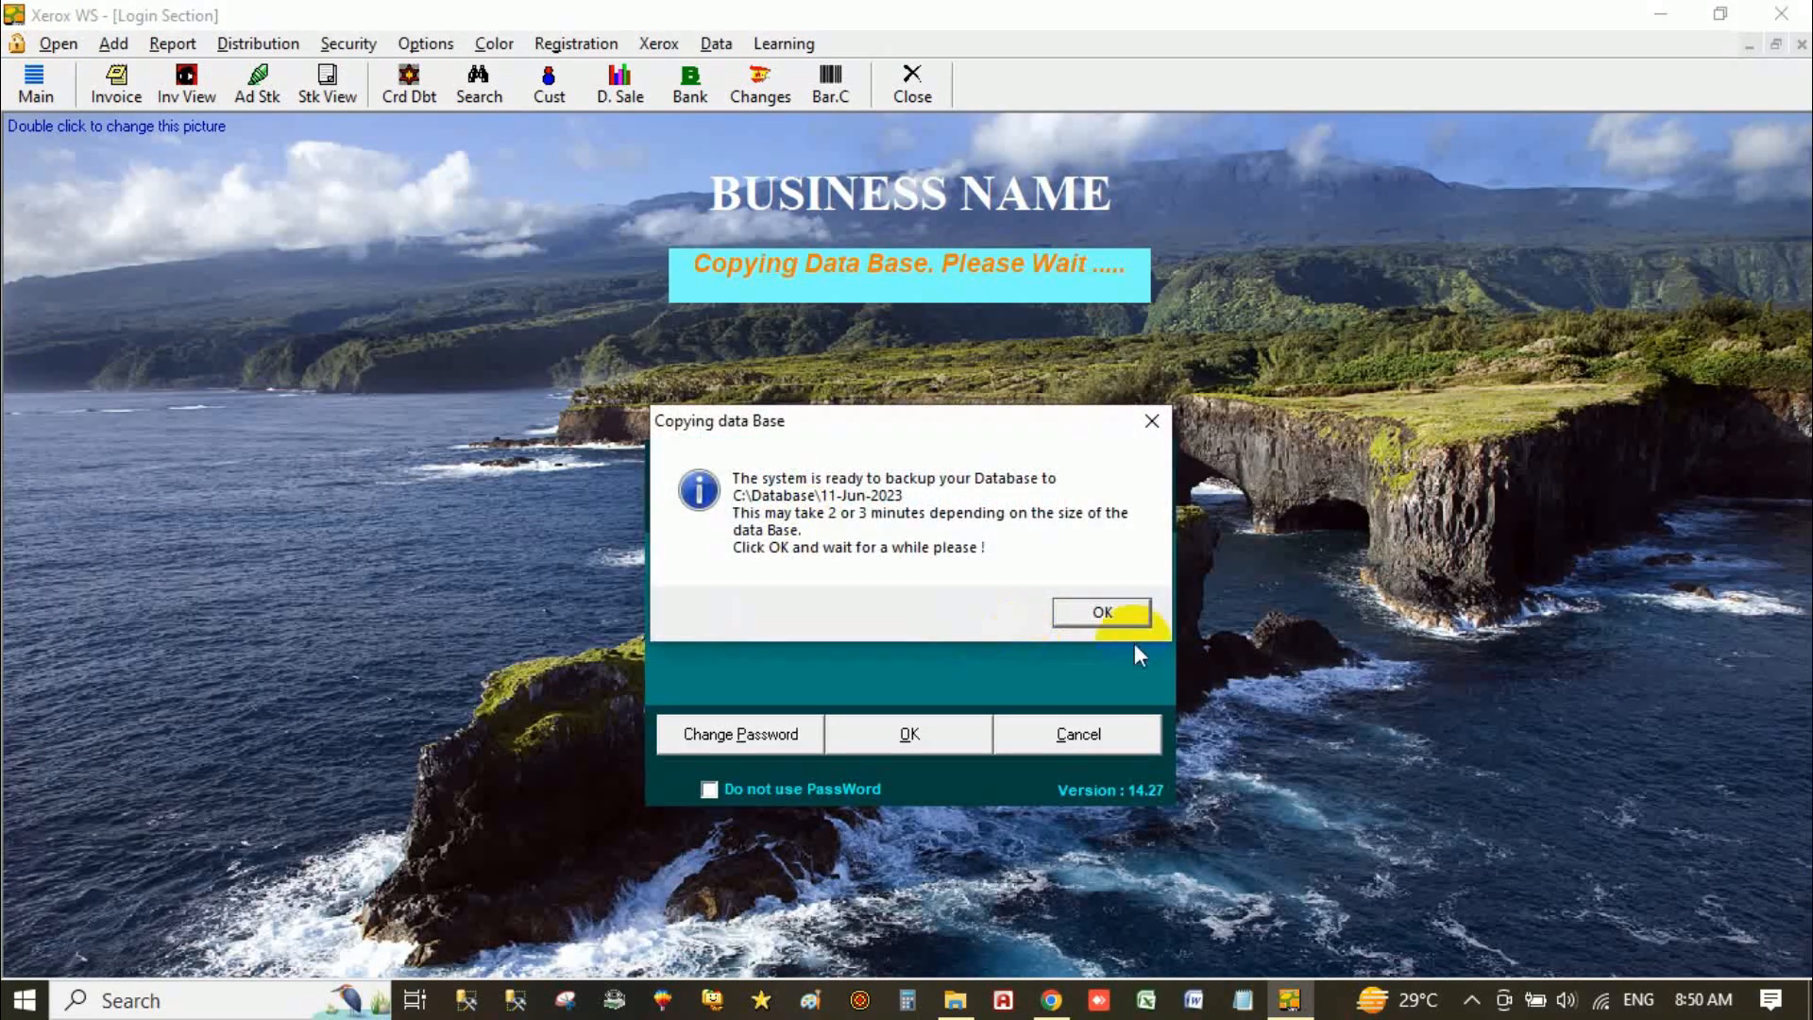
Step: Confirm the database backup and open the Salesman form from the Open menu
{"action": "left_click", "coordinate": [1112, 609]}
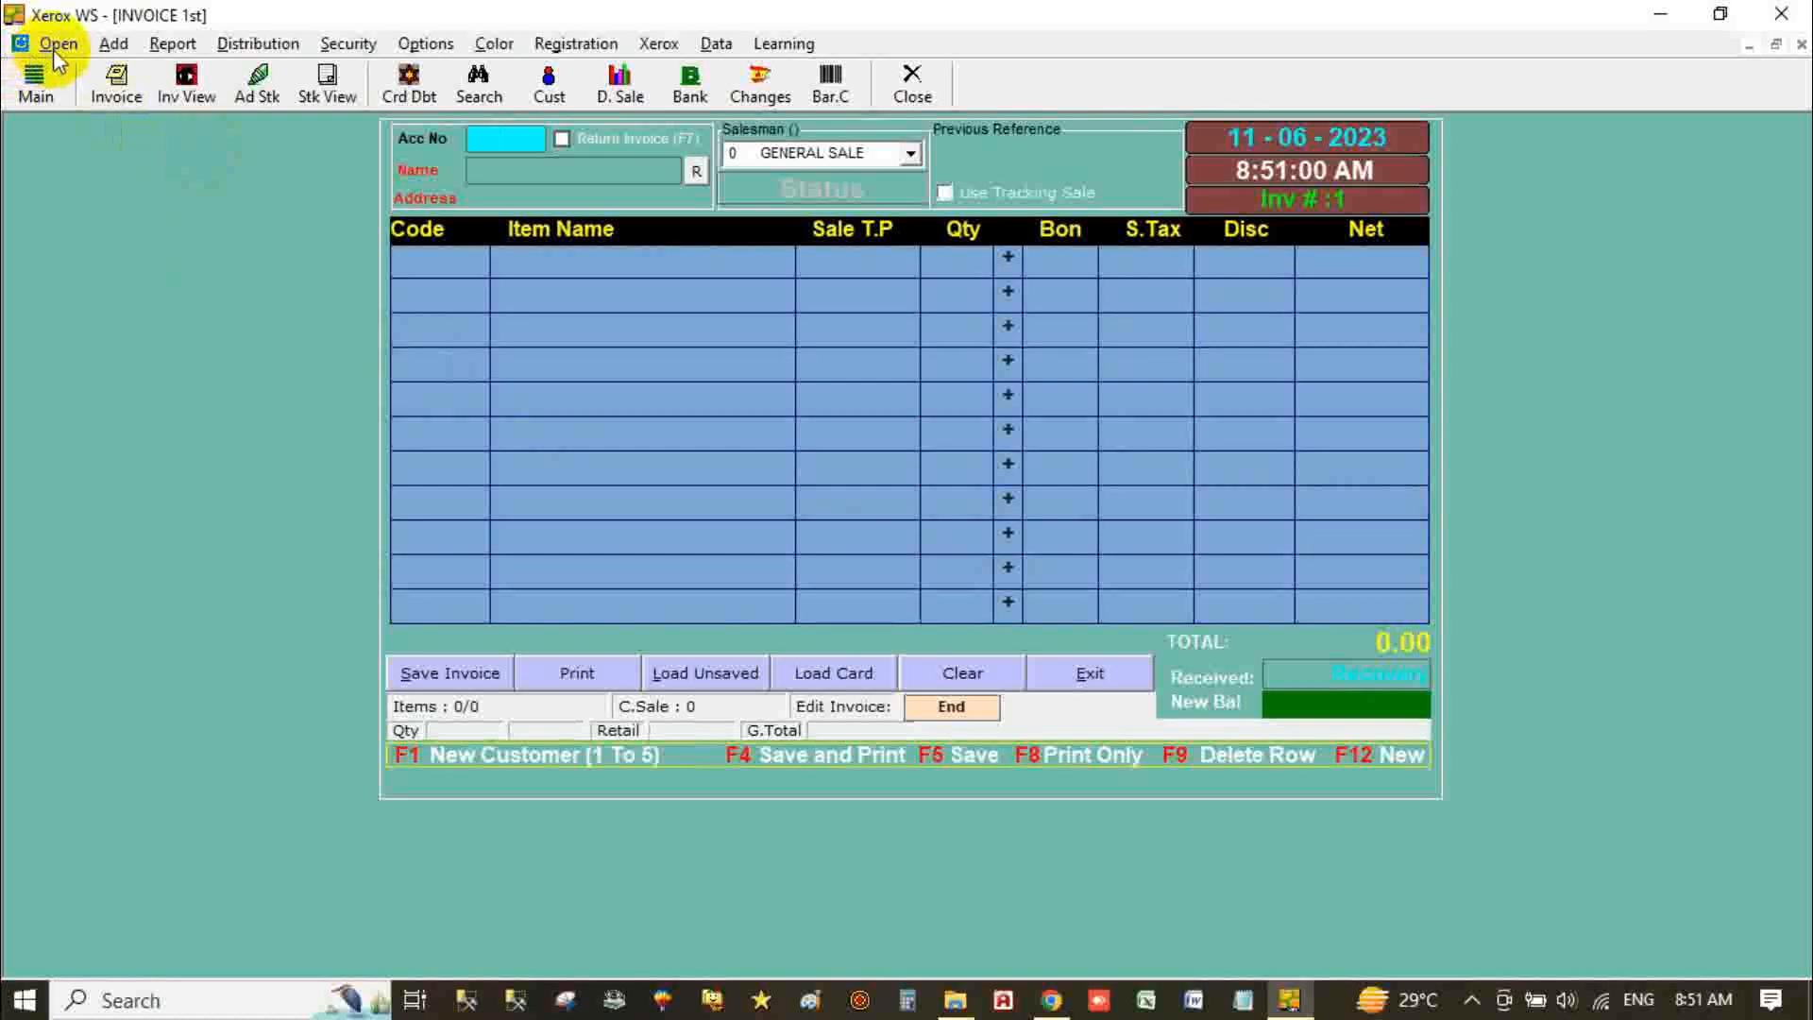
{"action": "left_click", "coordinate": [56, 47]}
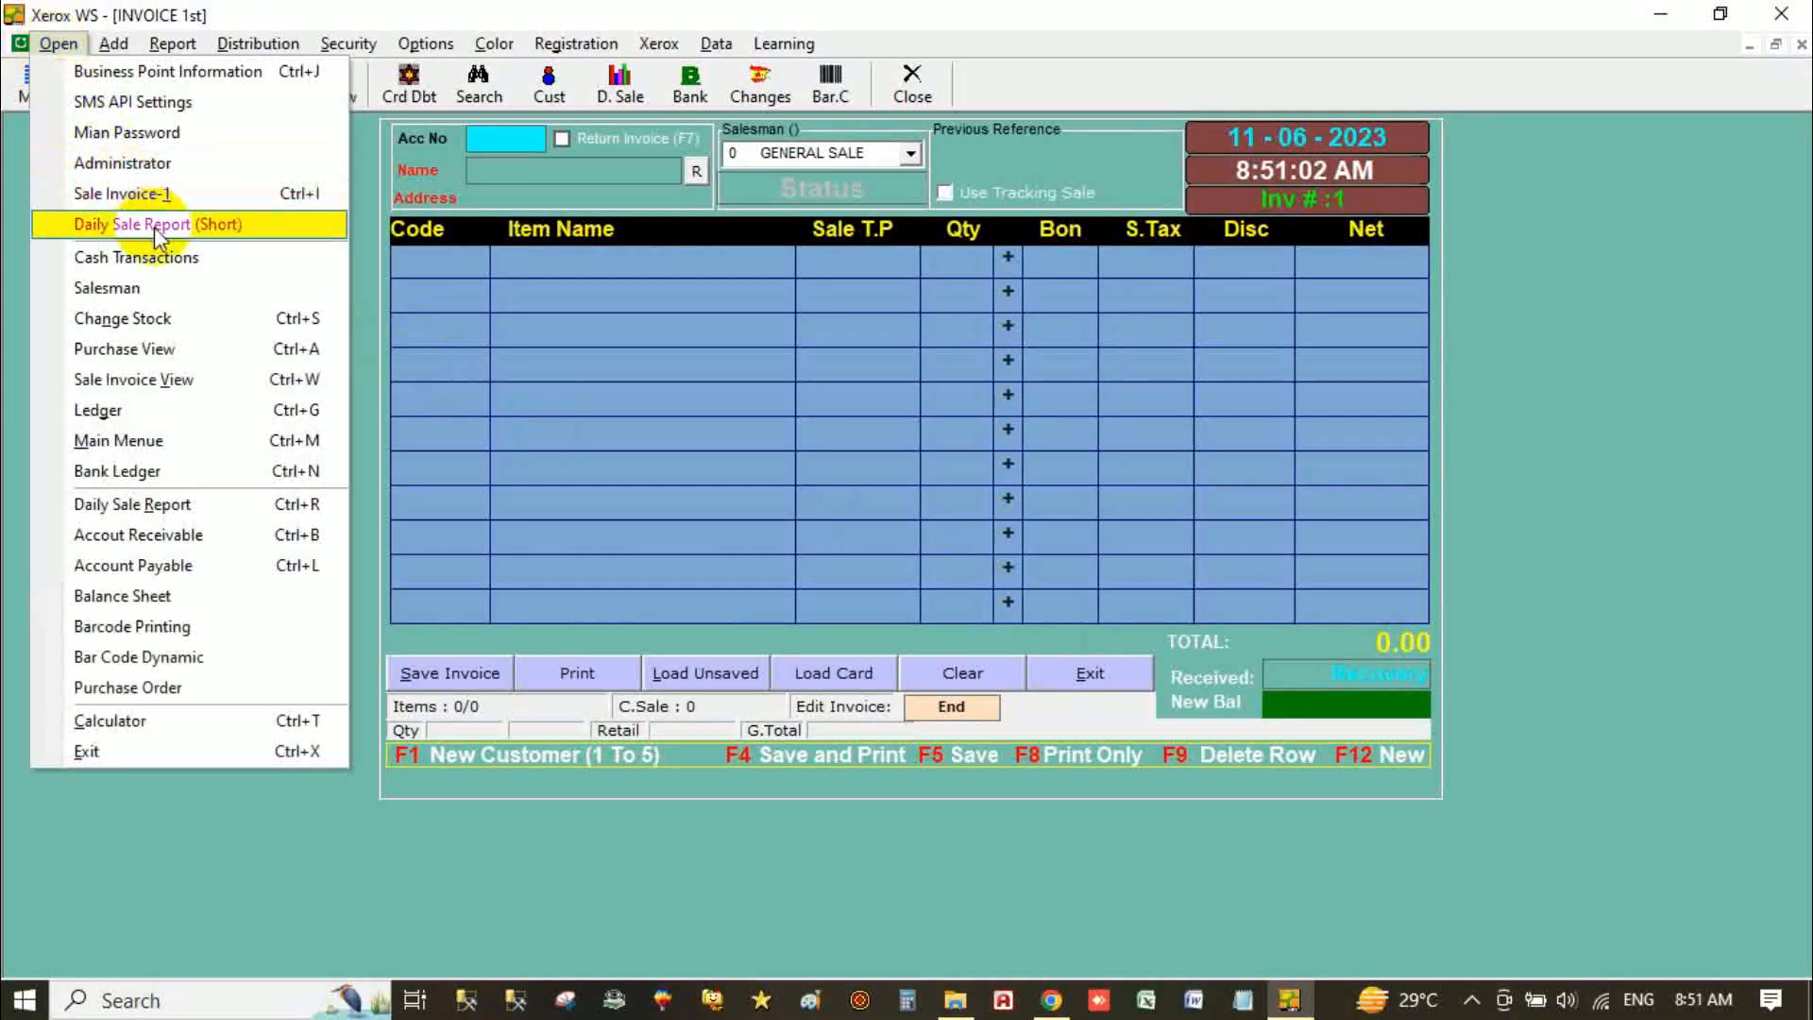
{"action": "left_click", "coordinate": [184, 287]}
{"action": "left_click", "coordinate": [571, 230]}
Step: Close the Sale Man form and browse the Open menu toward the Add options
{"action": "left_click", "coordinate": [556, 273]}
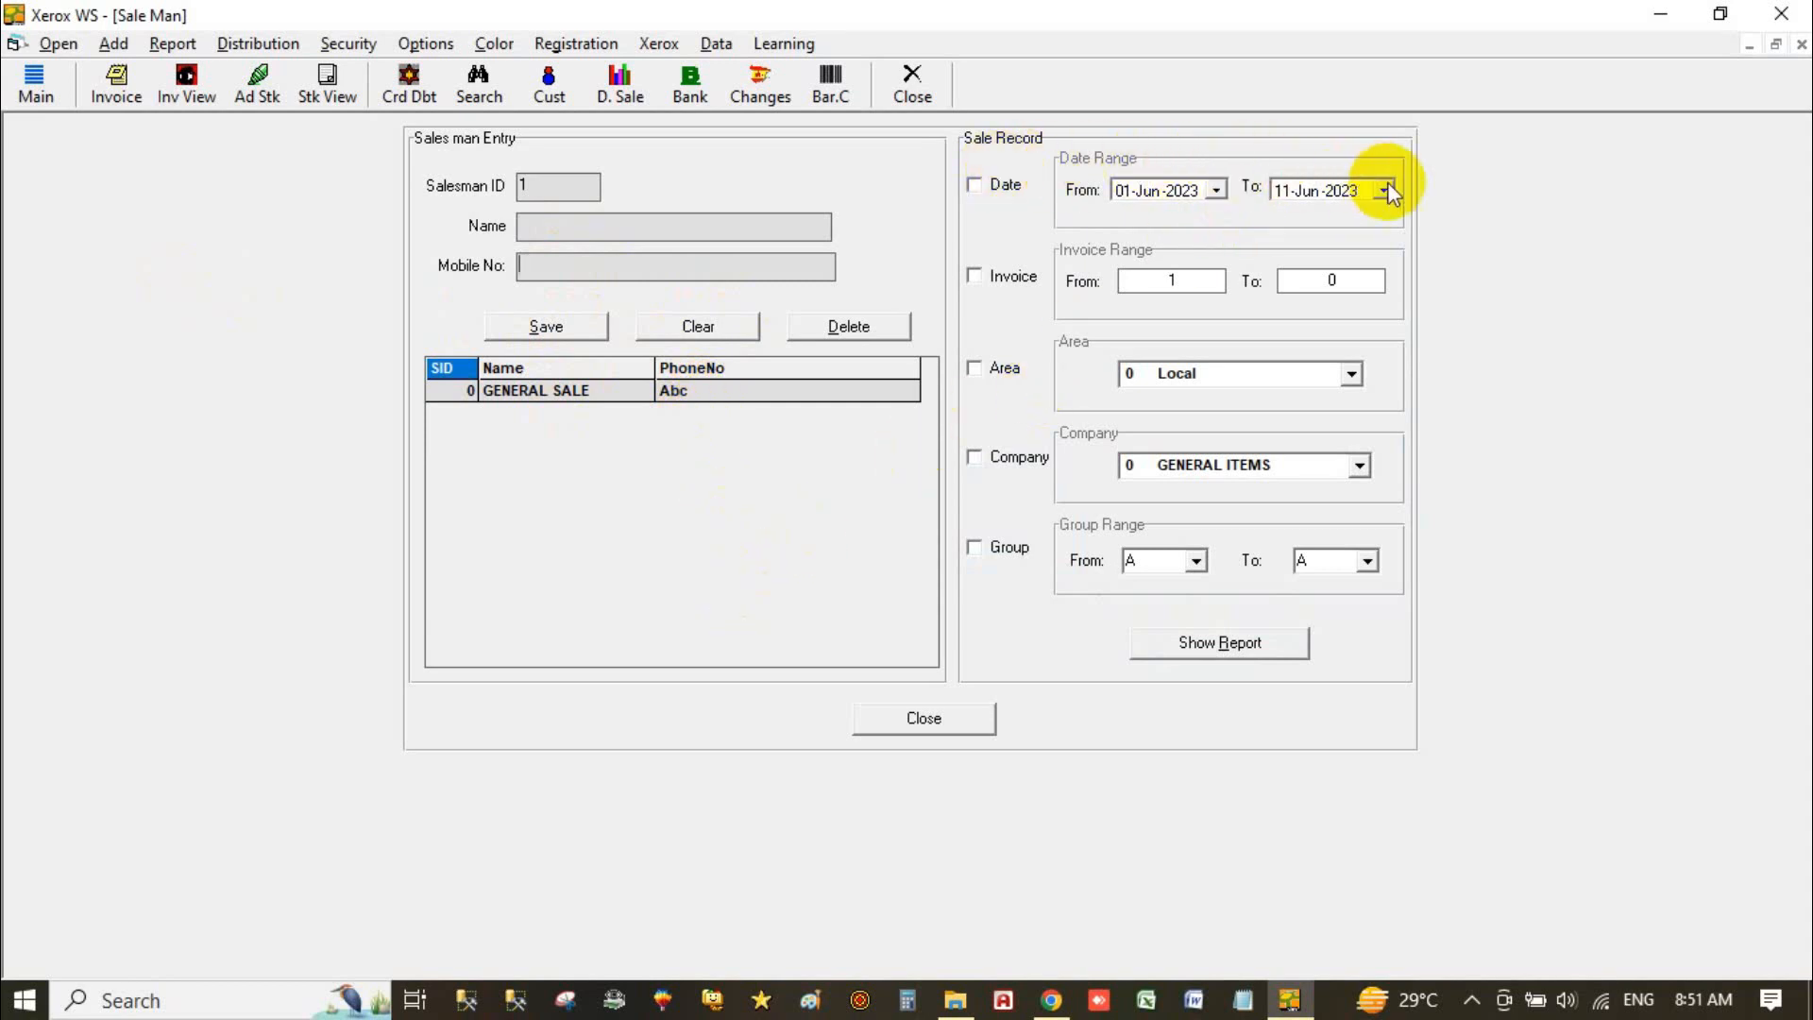
{"action": "left_click", "coordinate": [929, 719]}
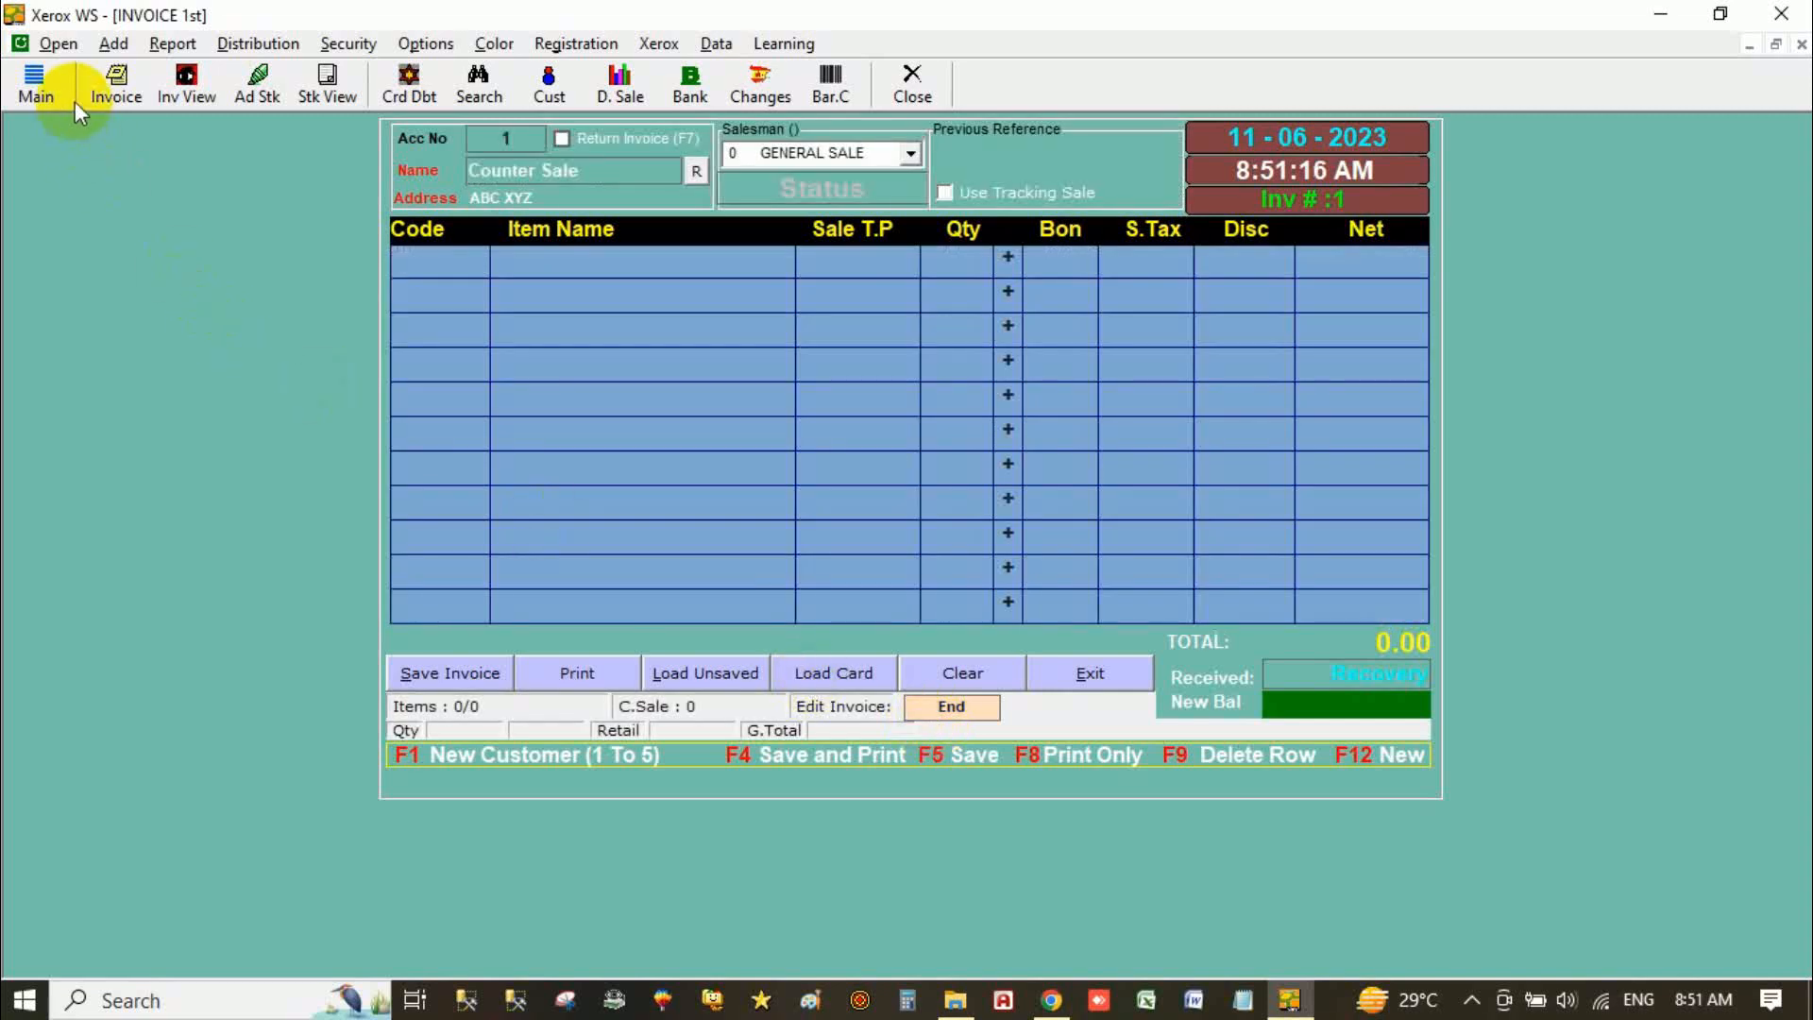
{"action": "left_click", "coordinate": [59, 44]}
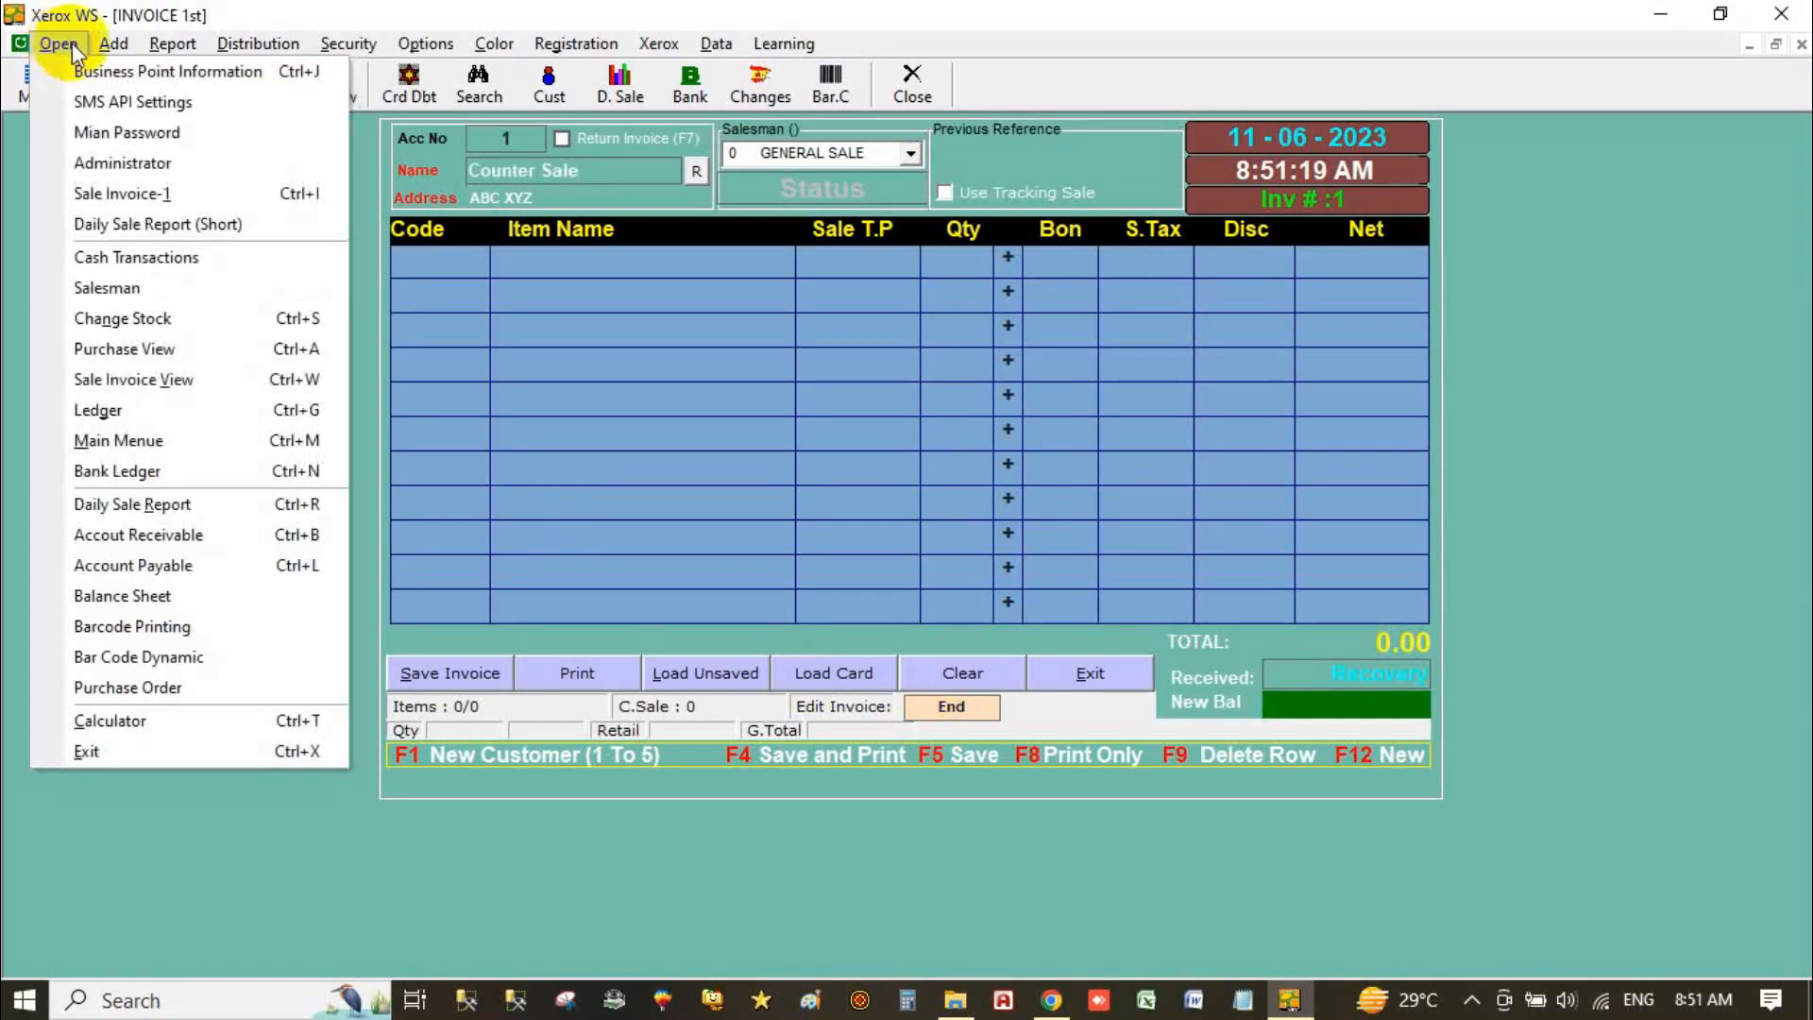
{"action": "mouse_move", "coordinate": [121, 49]}
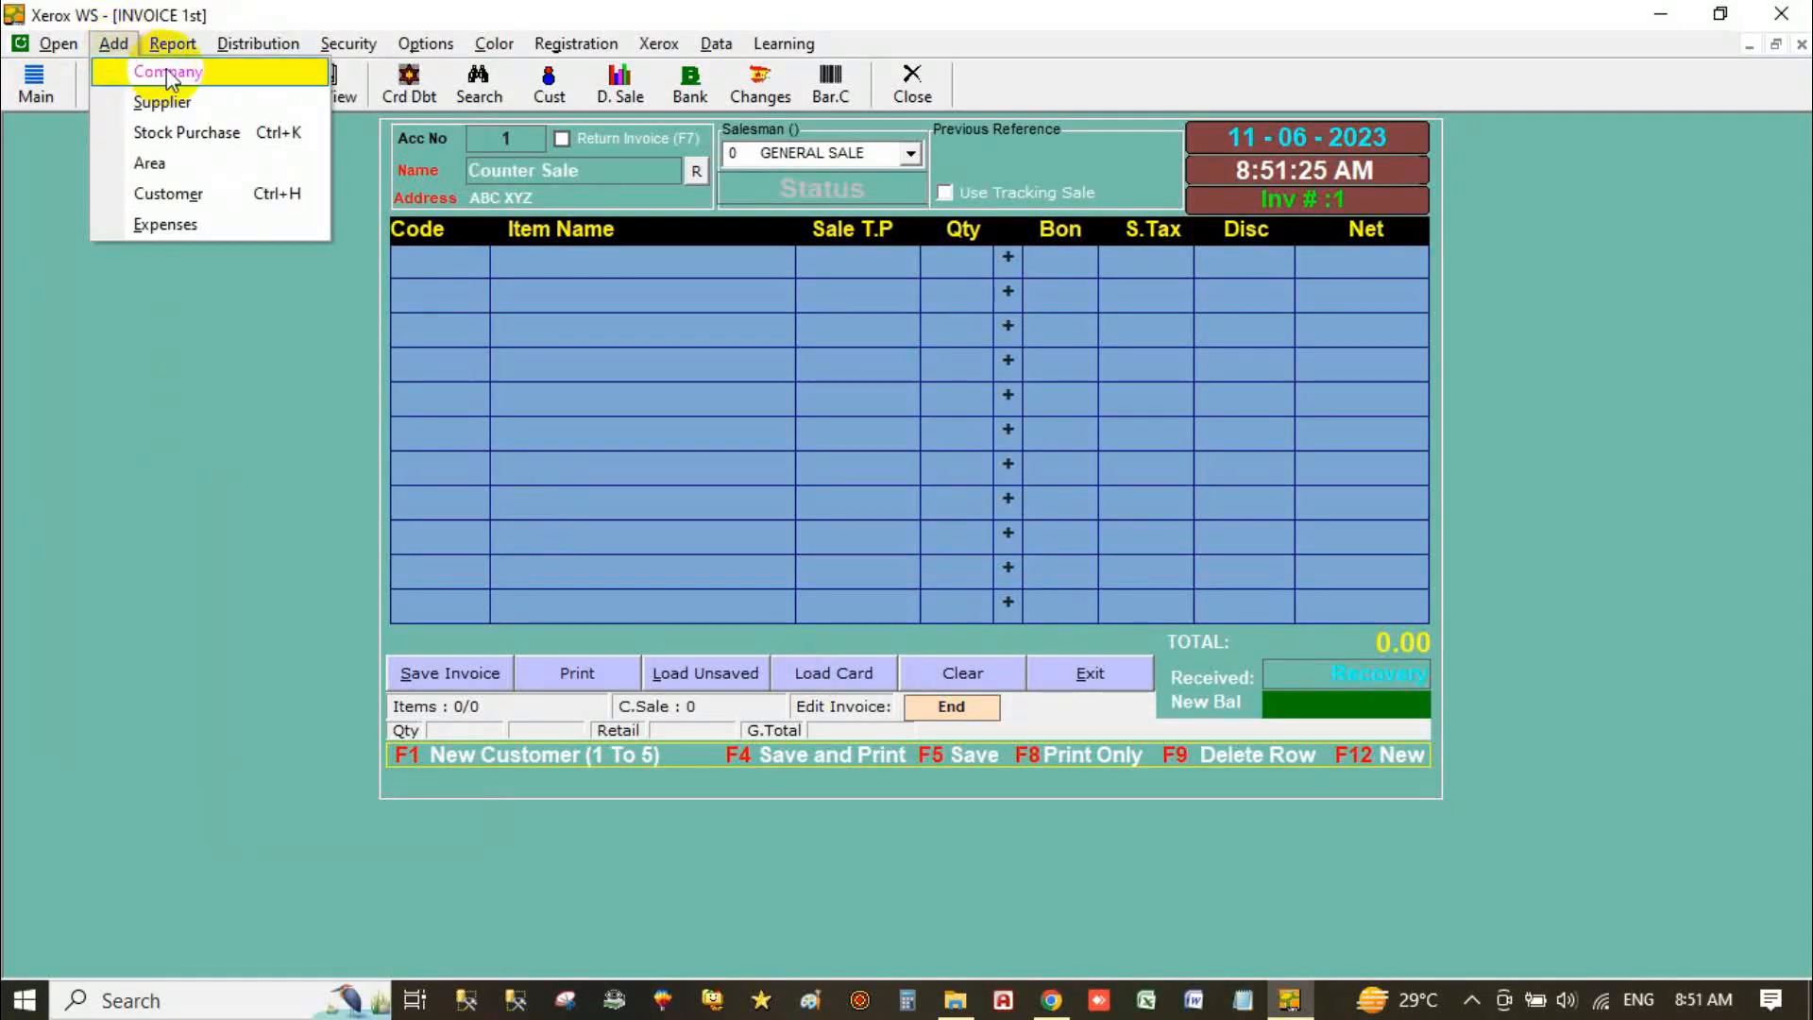
Step: Add the company 'Galxo Smith Klin' on the 1-Company tab and clear the form
{"action": "left_click", "coordinate": [230, 73]}
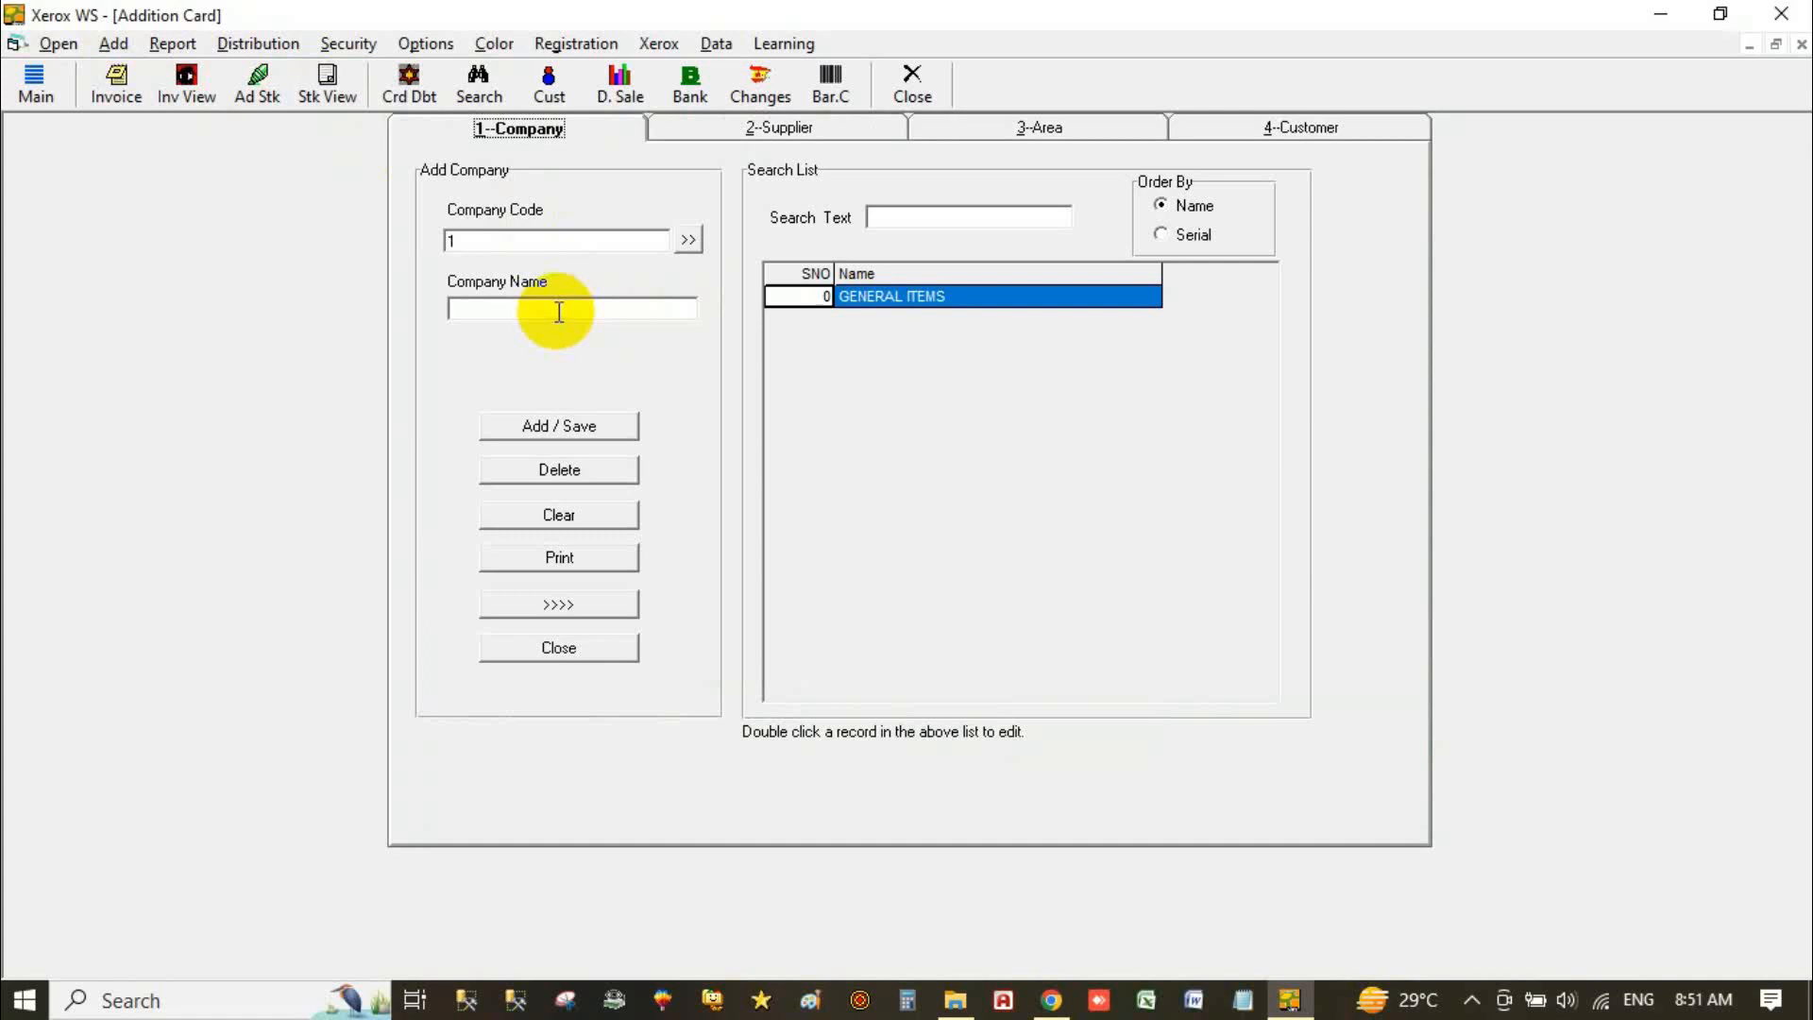
{"action": "left_click", "coordinate": [559, 313]}
{"action": "type", "text": "Galxo Smith Klin"}
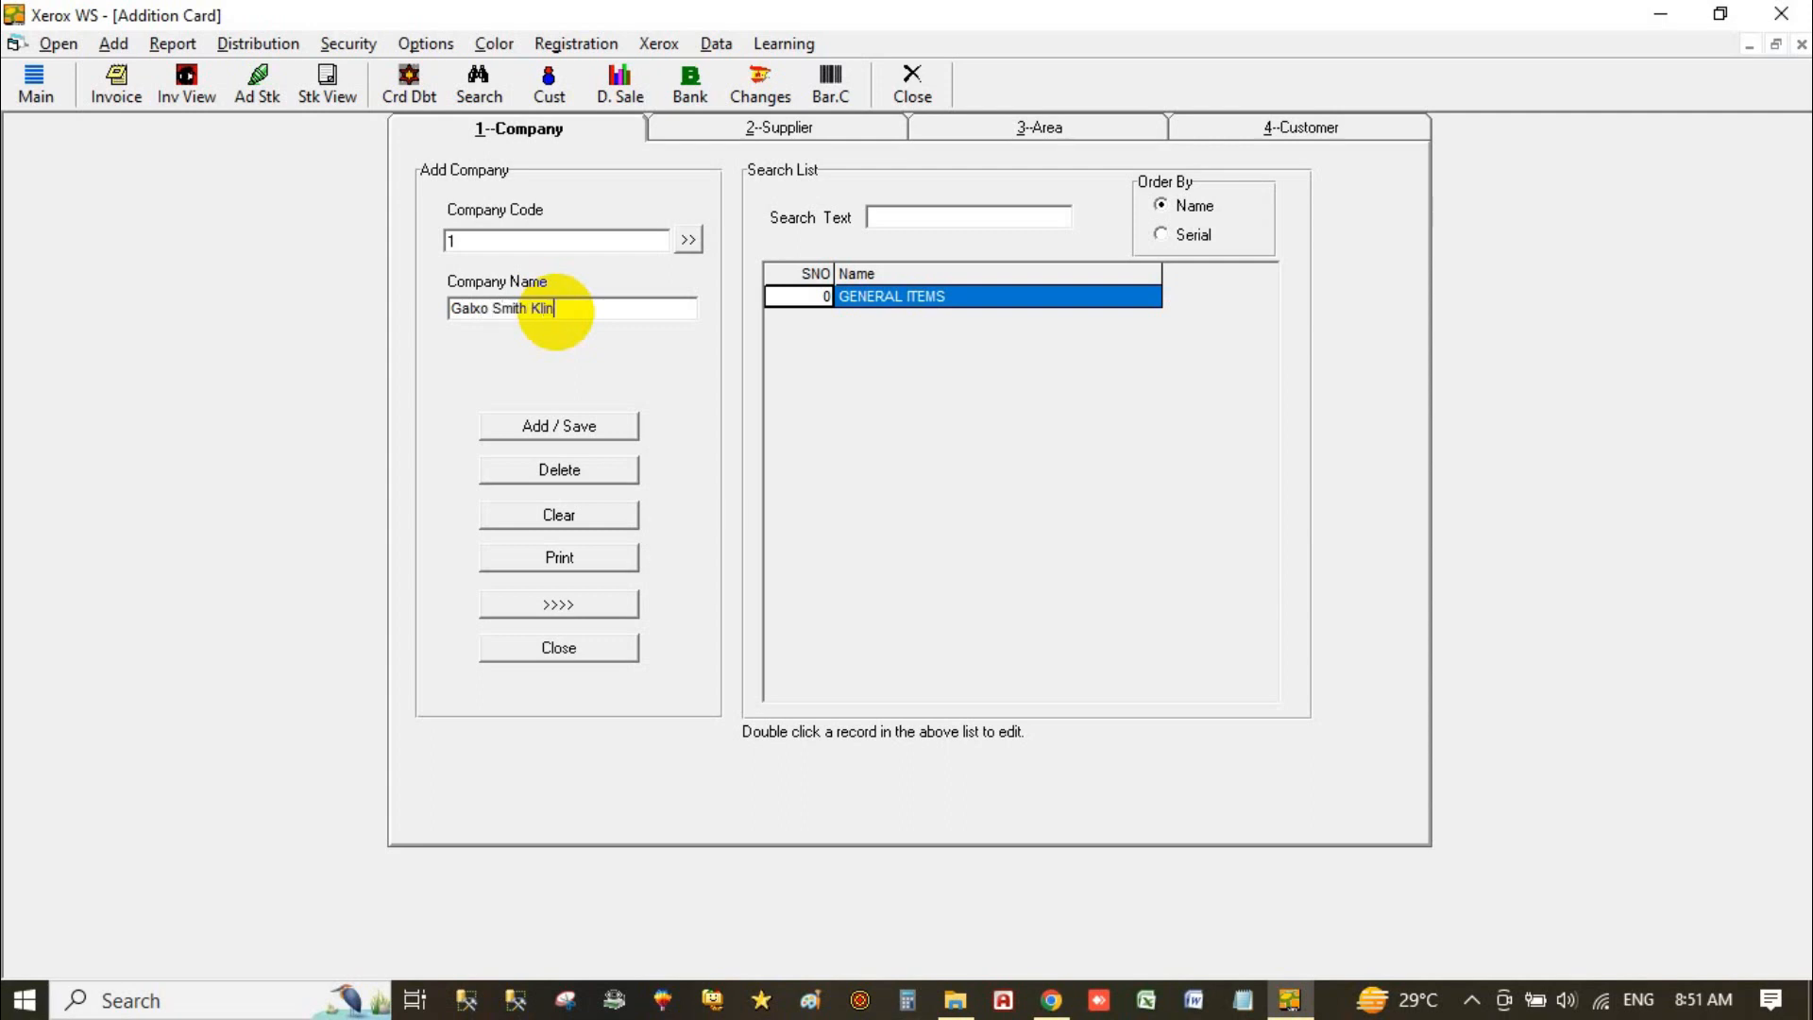
{"action": "left_click", "coordinate": [582, 425]}
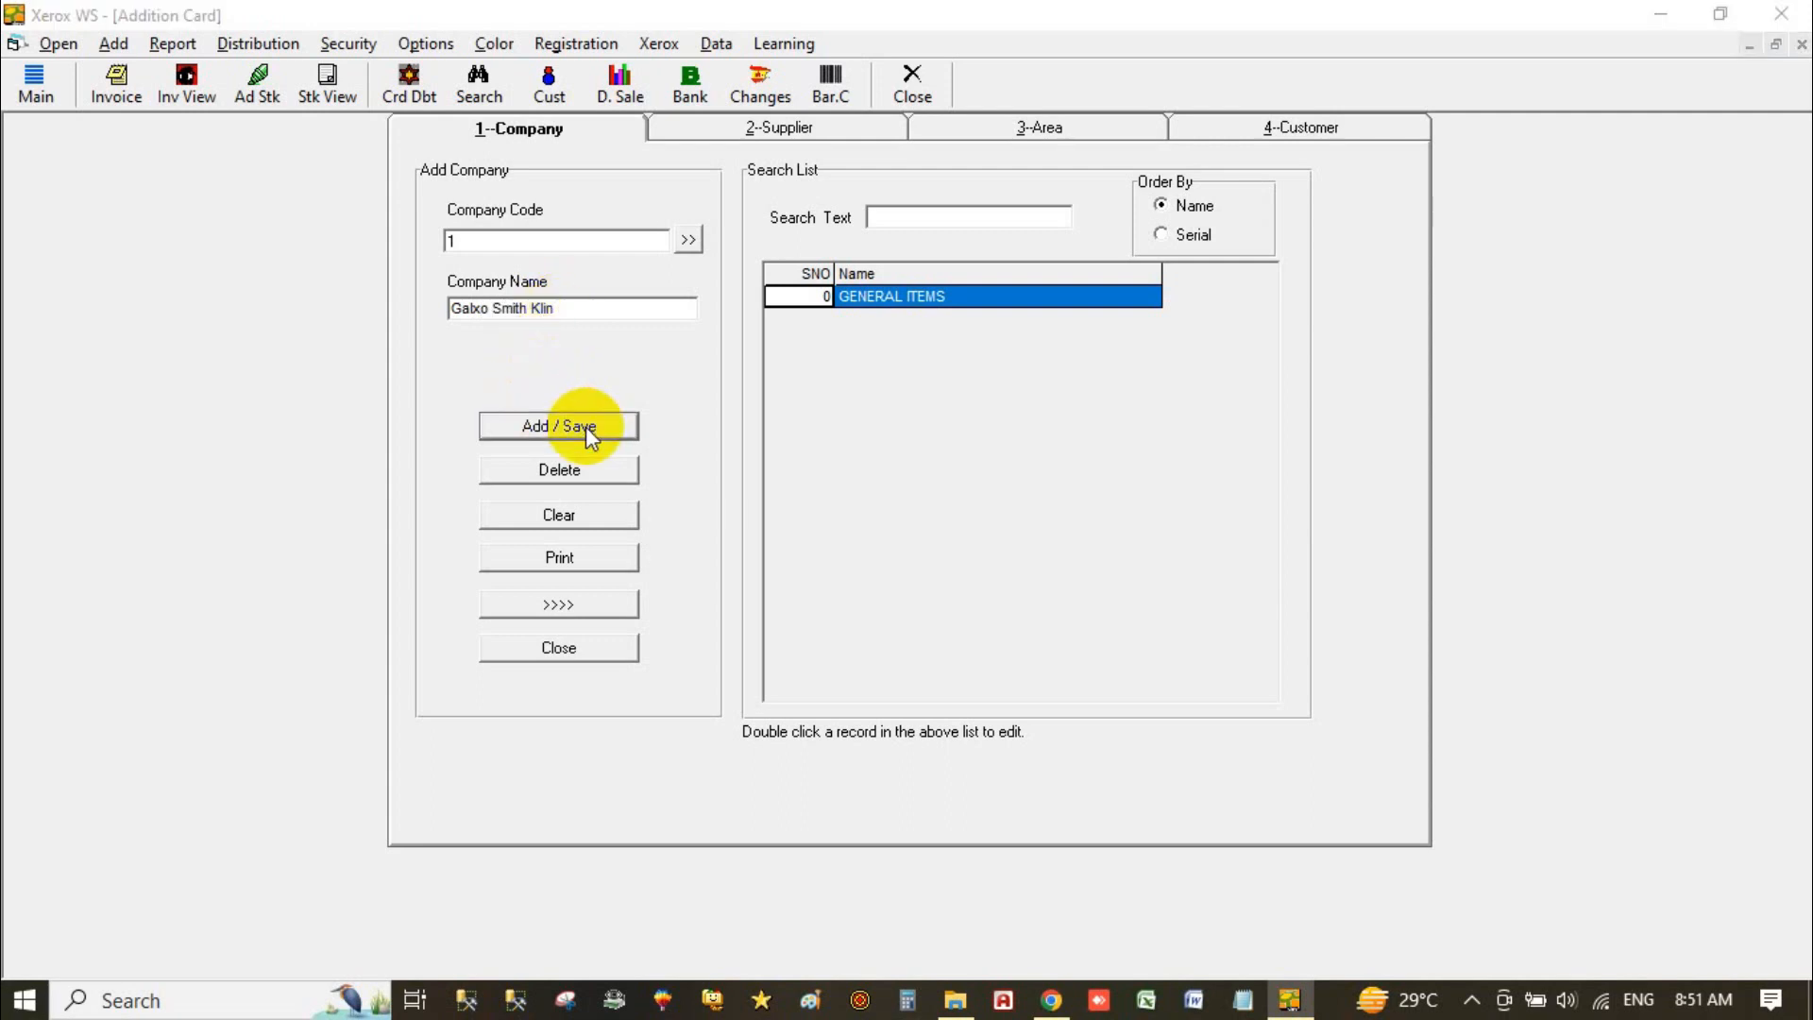
{"action": "left_click", "coordinate": [925, 597]}
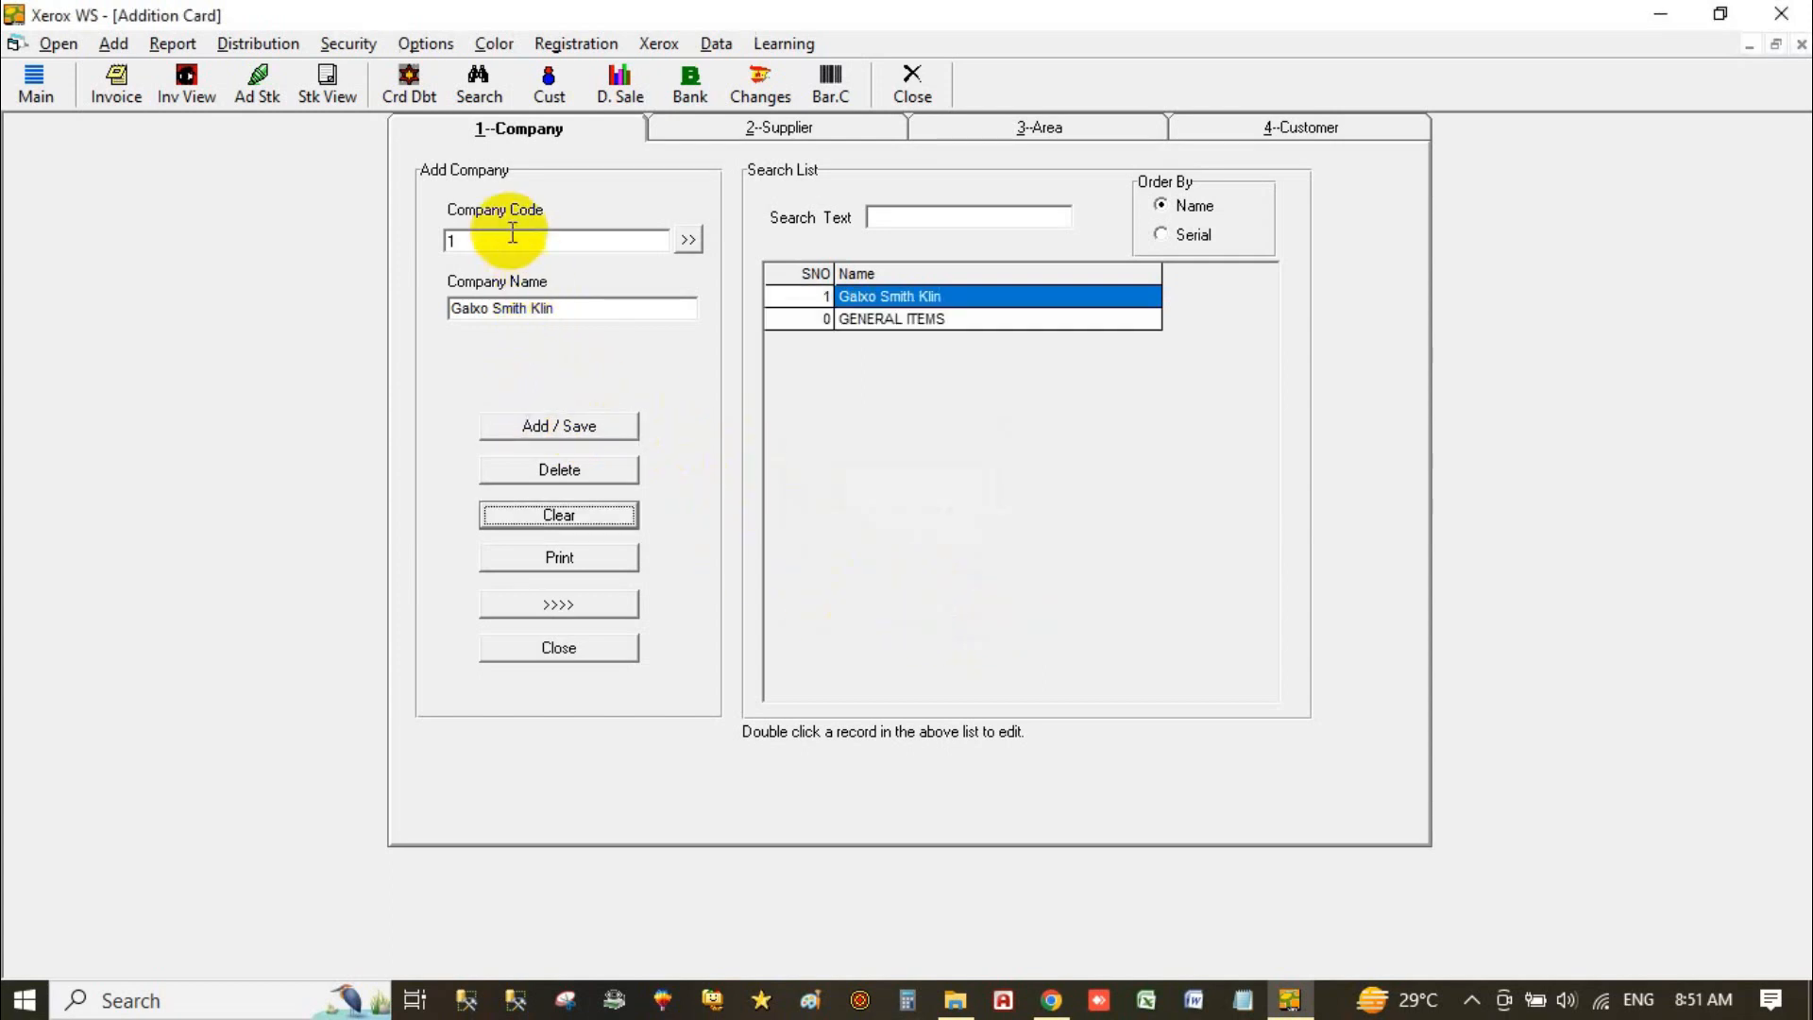
{"action": "left_click", "coordinate": [589, 513]}
Step: Reload the Galxo Smith Klin record from the search list, then view the 2-Supplier tab
{"action": "double_click", "coordinate": [459, 244]}
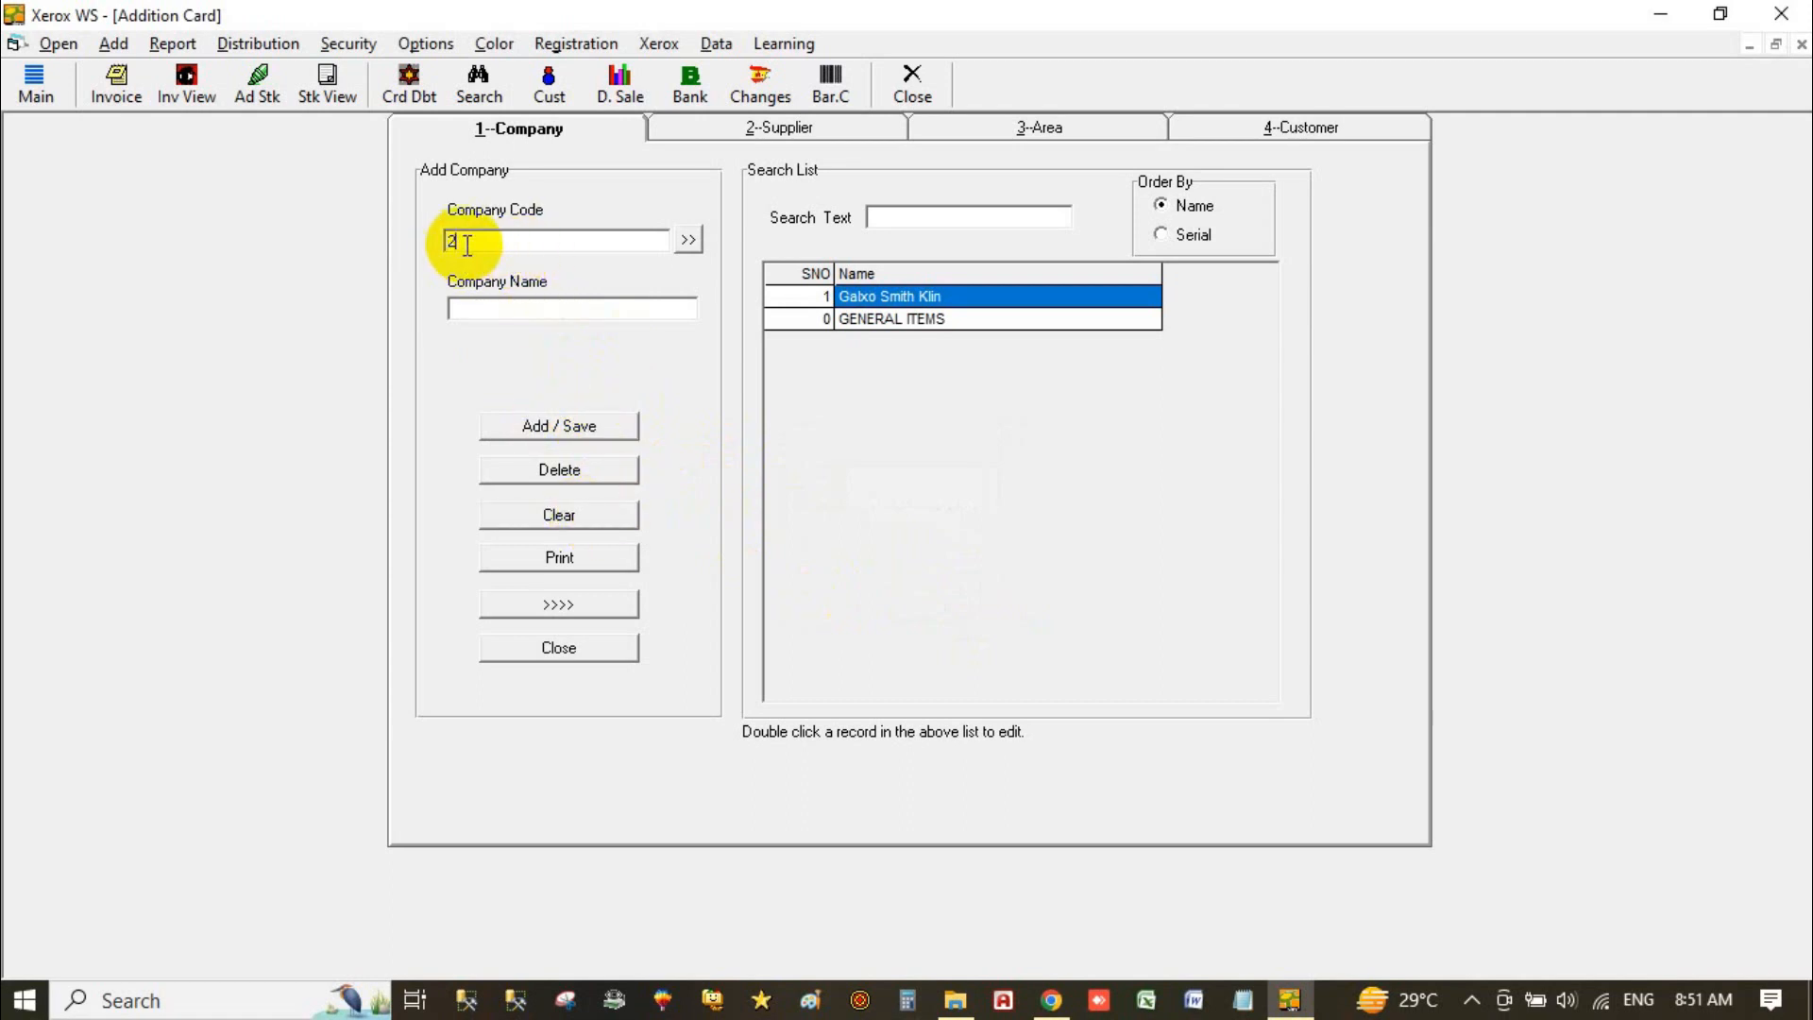
{"action": "left_click", "coordinate": [566, 307]}
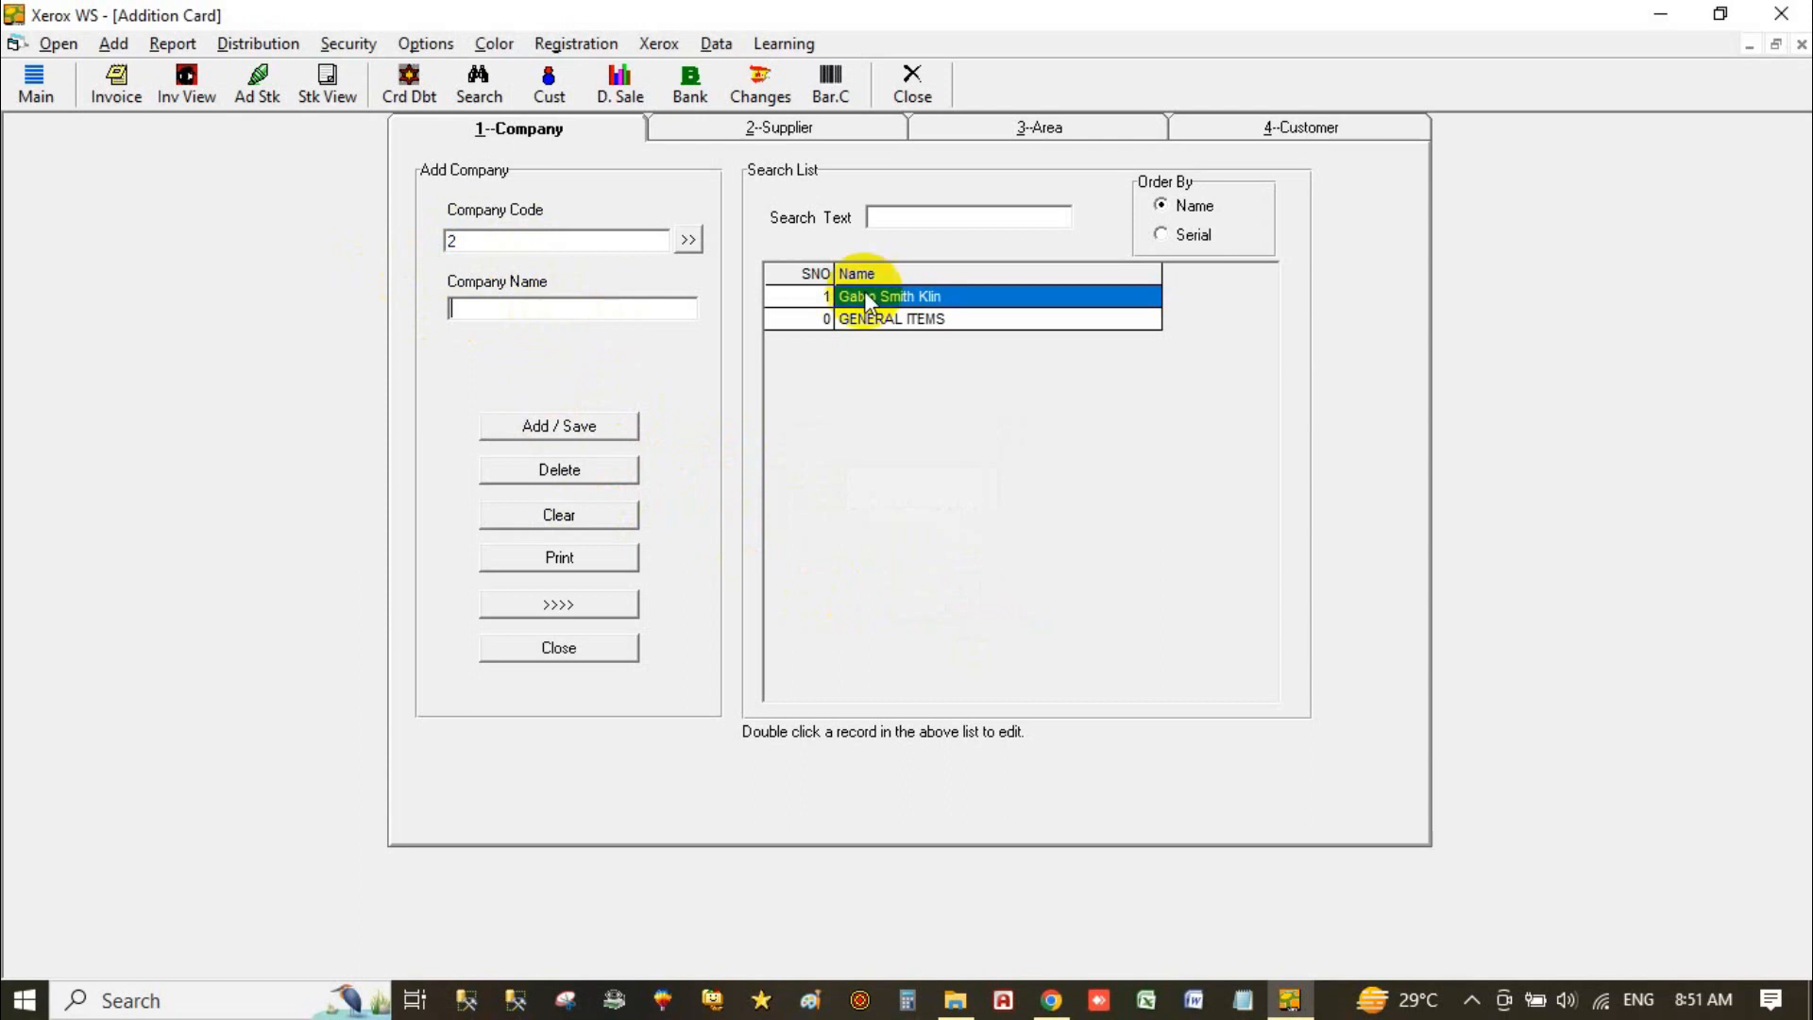
{"action": "double_click", "coordinate": [952, 295]}
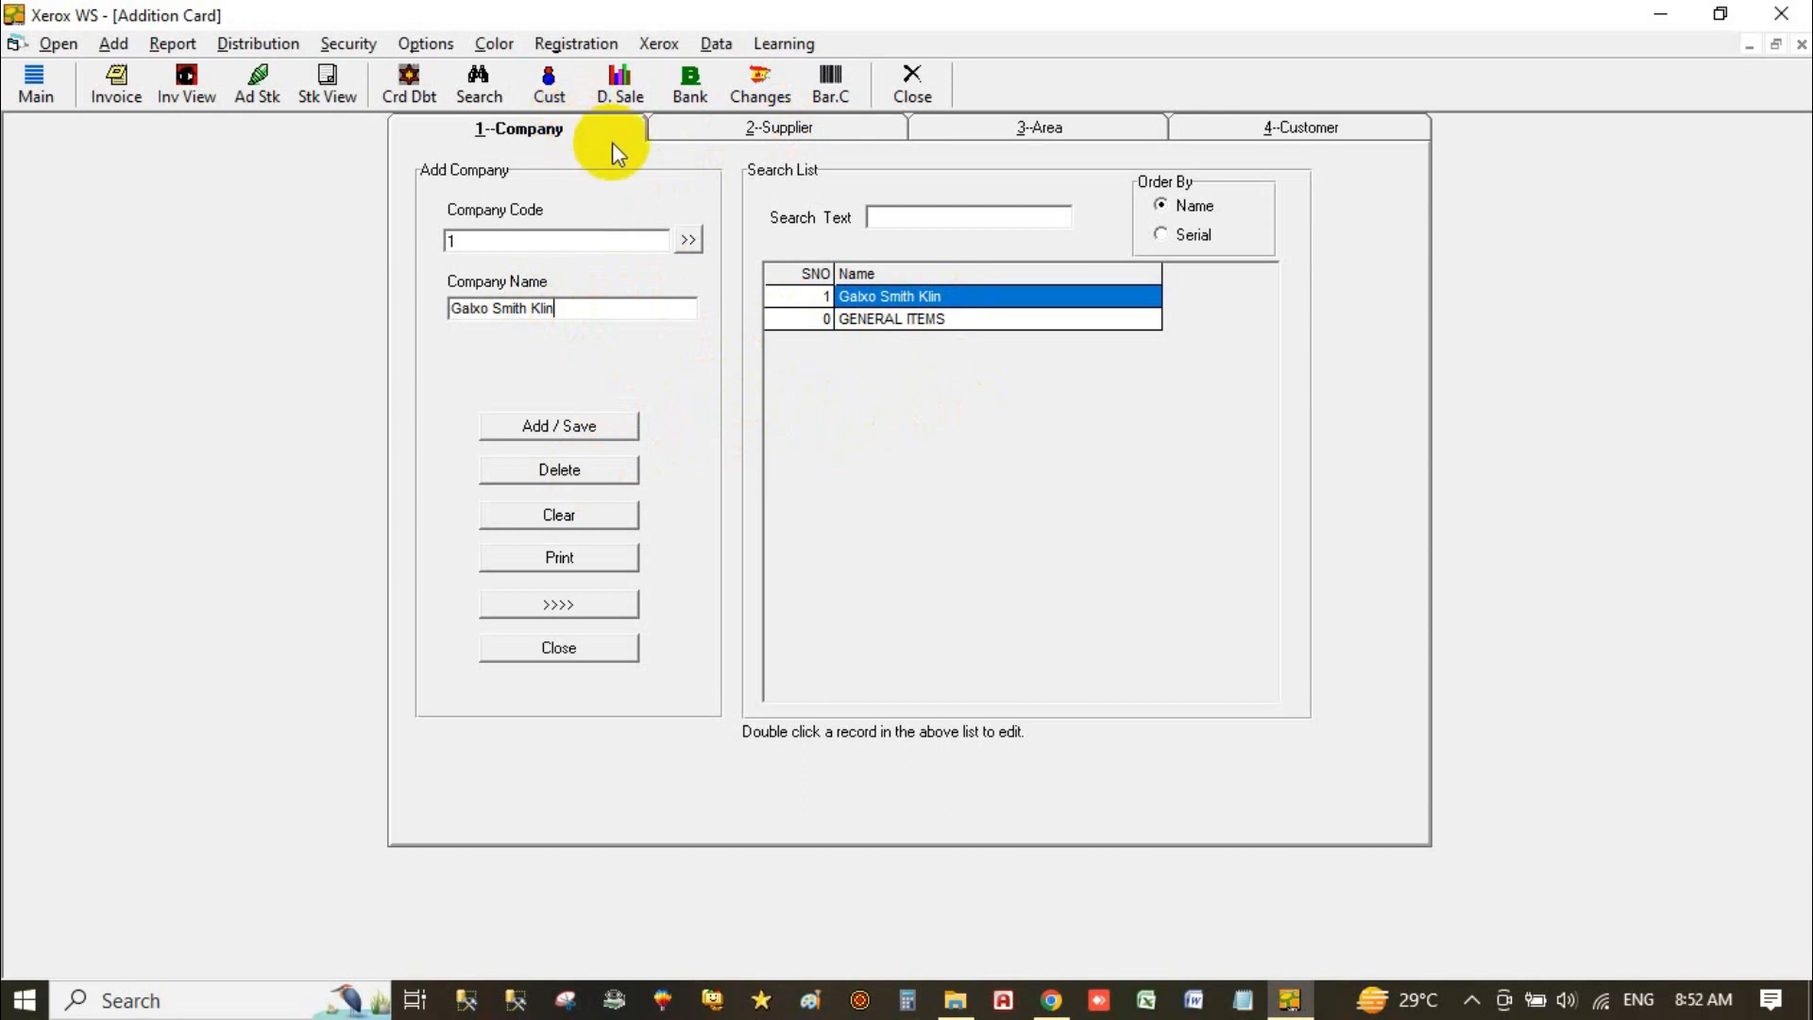
{"action": "left_click", "coordinate": [751, 126]}
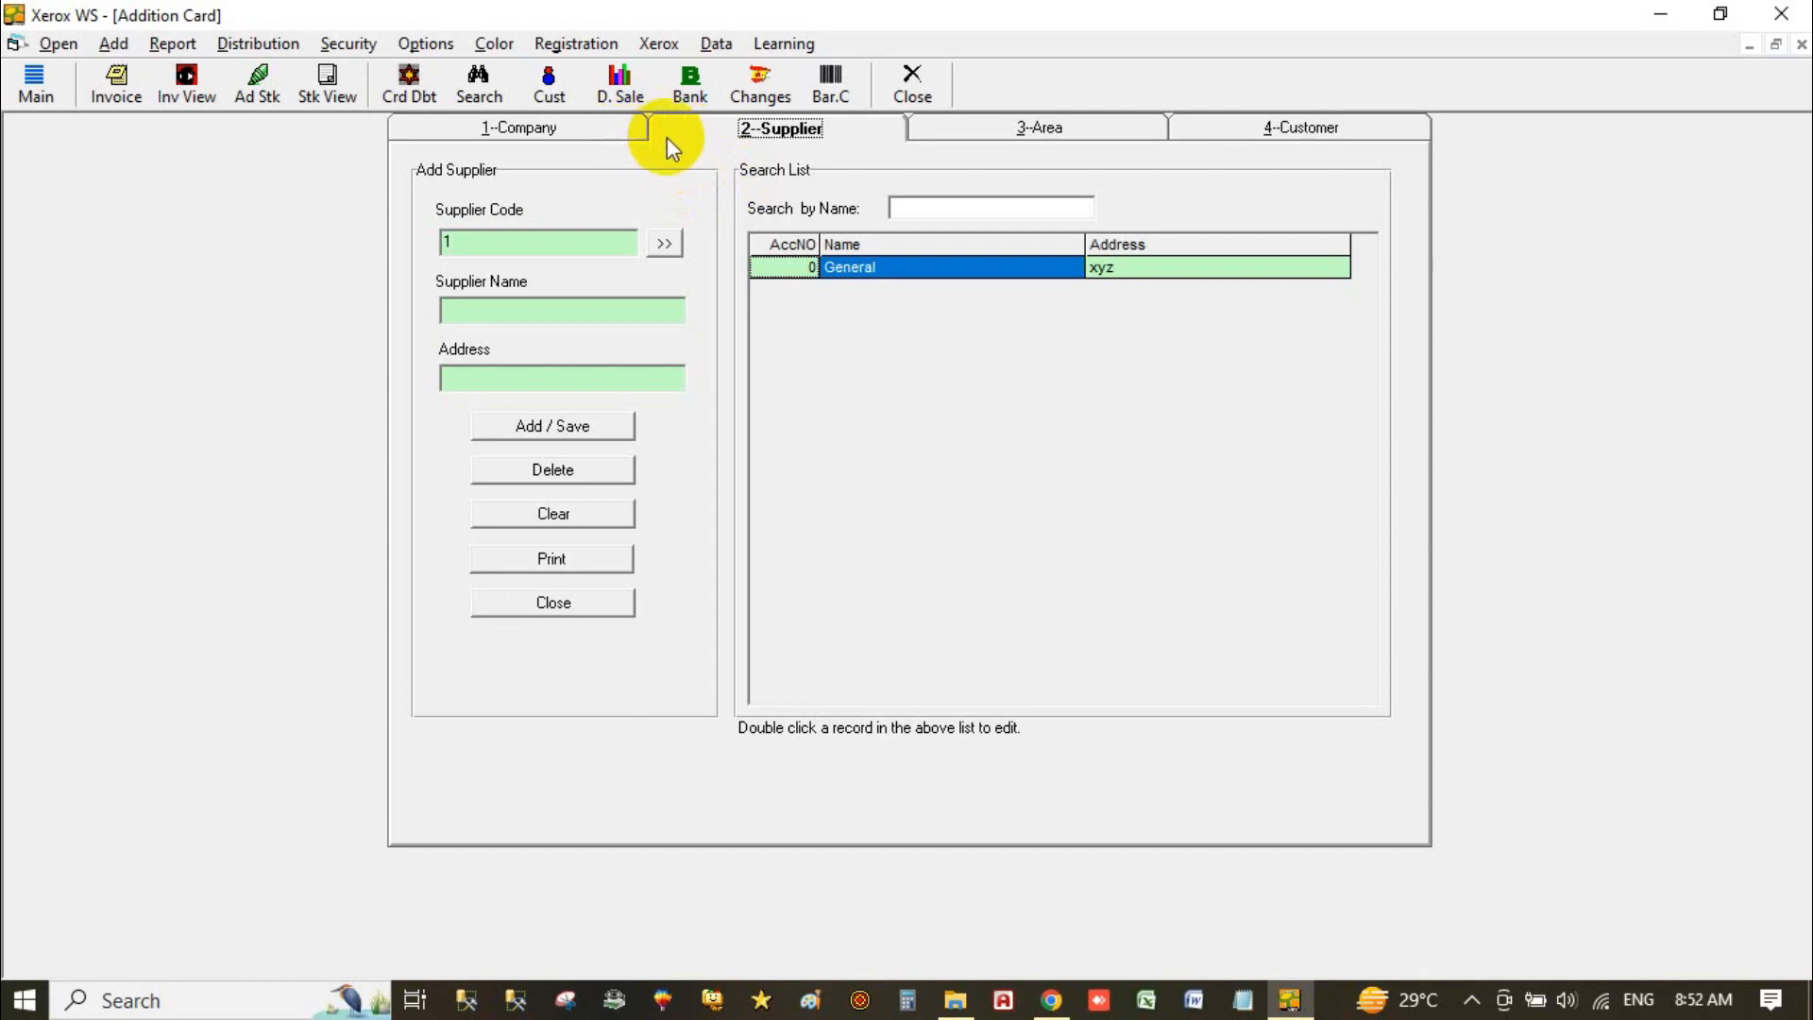
Step: On the 2-Supplier form, save a new supplier with address Peshawar as code 1, then close the card
{"action": "left_click", "coordinate": [575, 127]}
{"action": "left_click", "coordinate": [752, 137]}
{"action": "left_click", "coordinate": [542, 310]}
{"action": "type", "text": "Madina"}
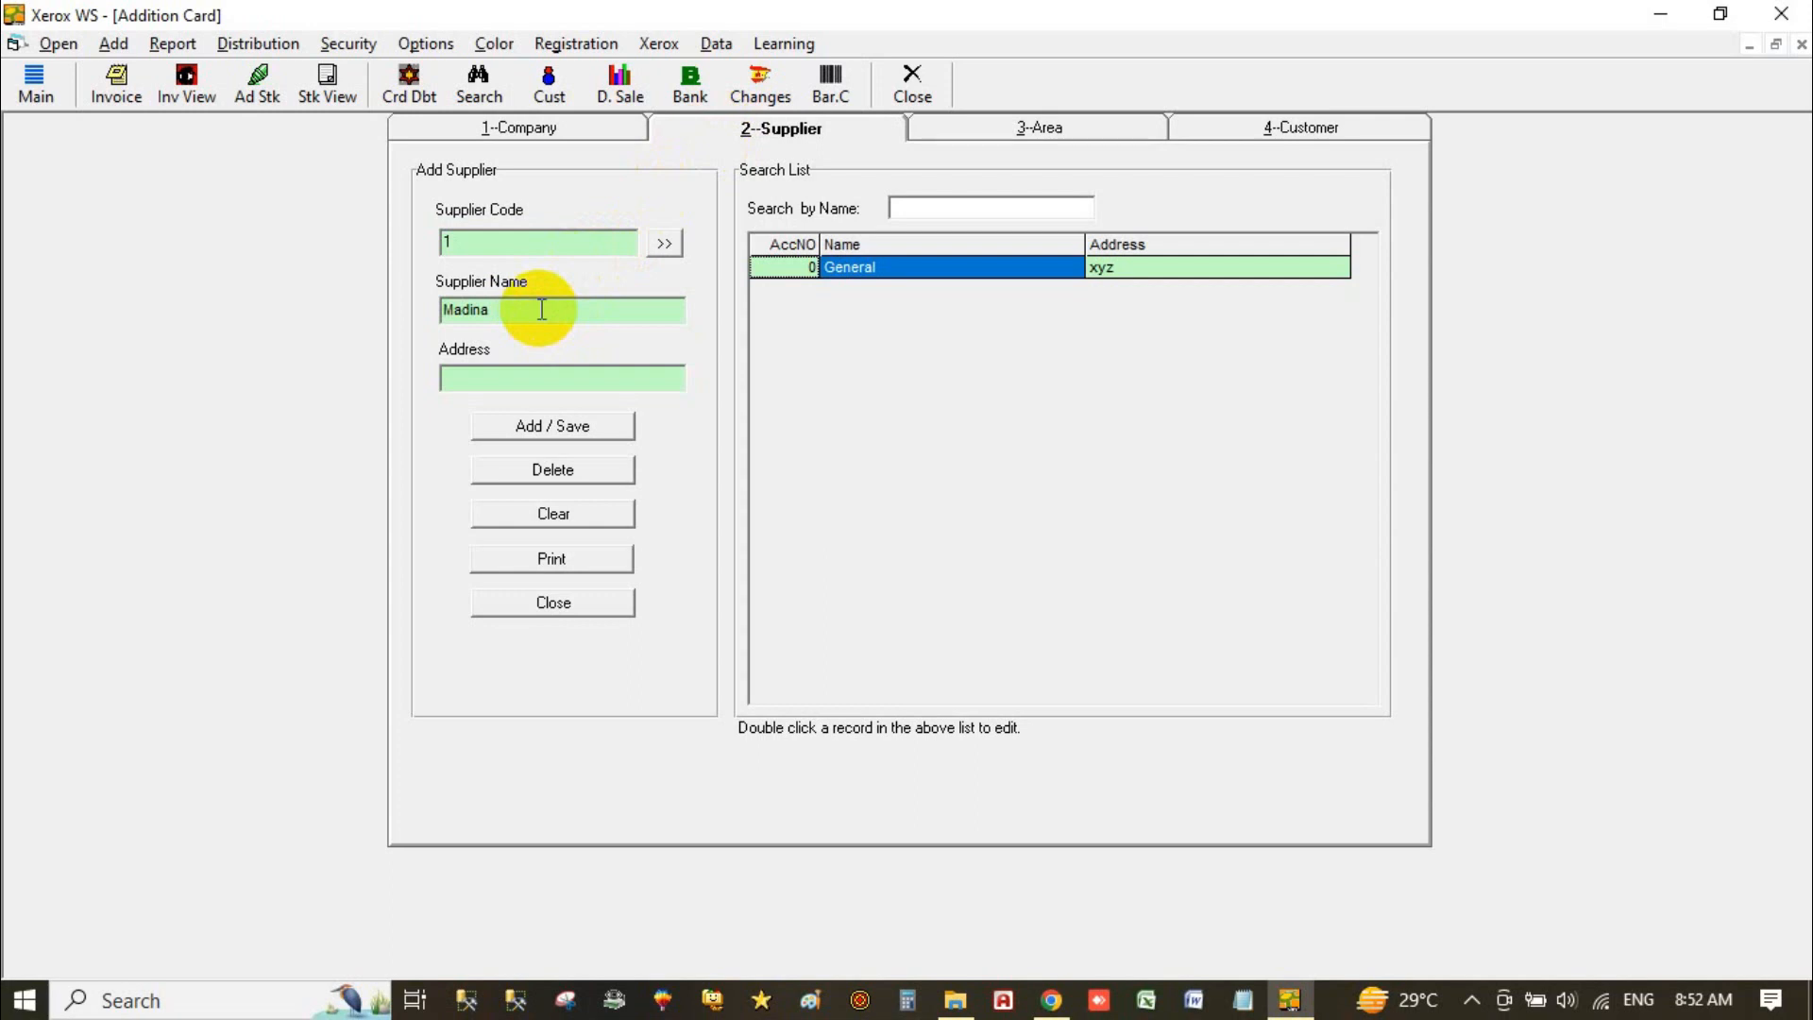
{"action": "type", "text": "Peshawar"}
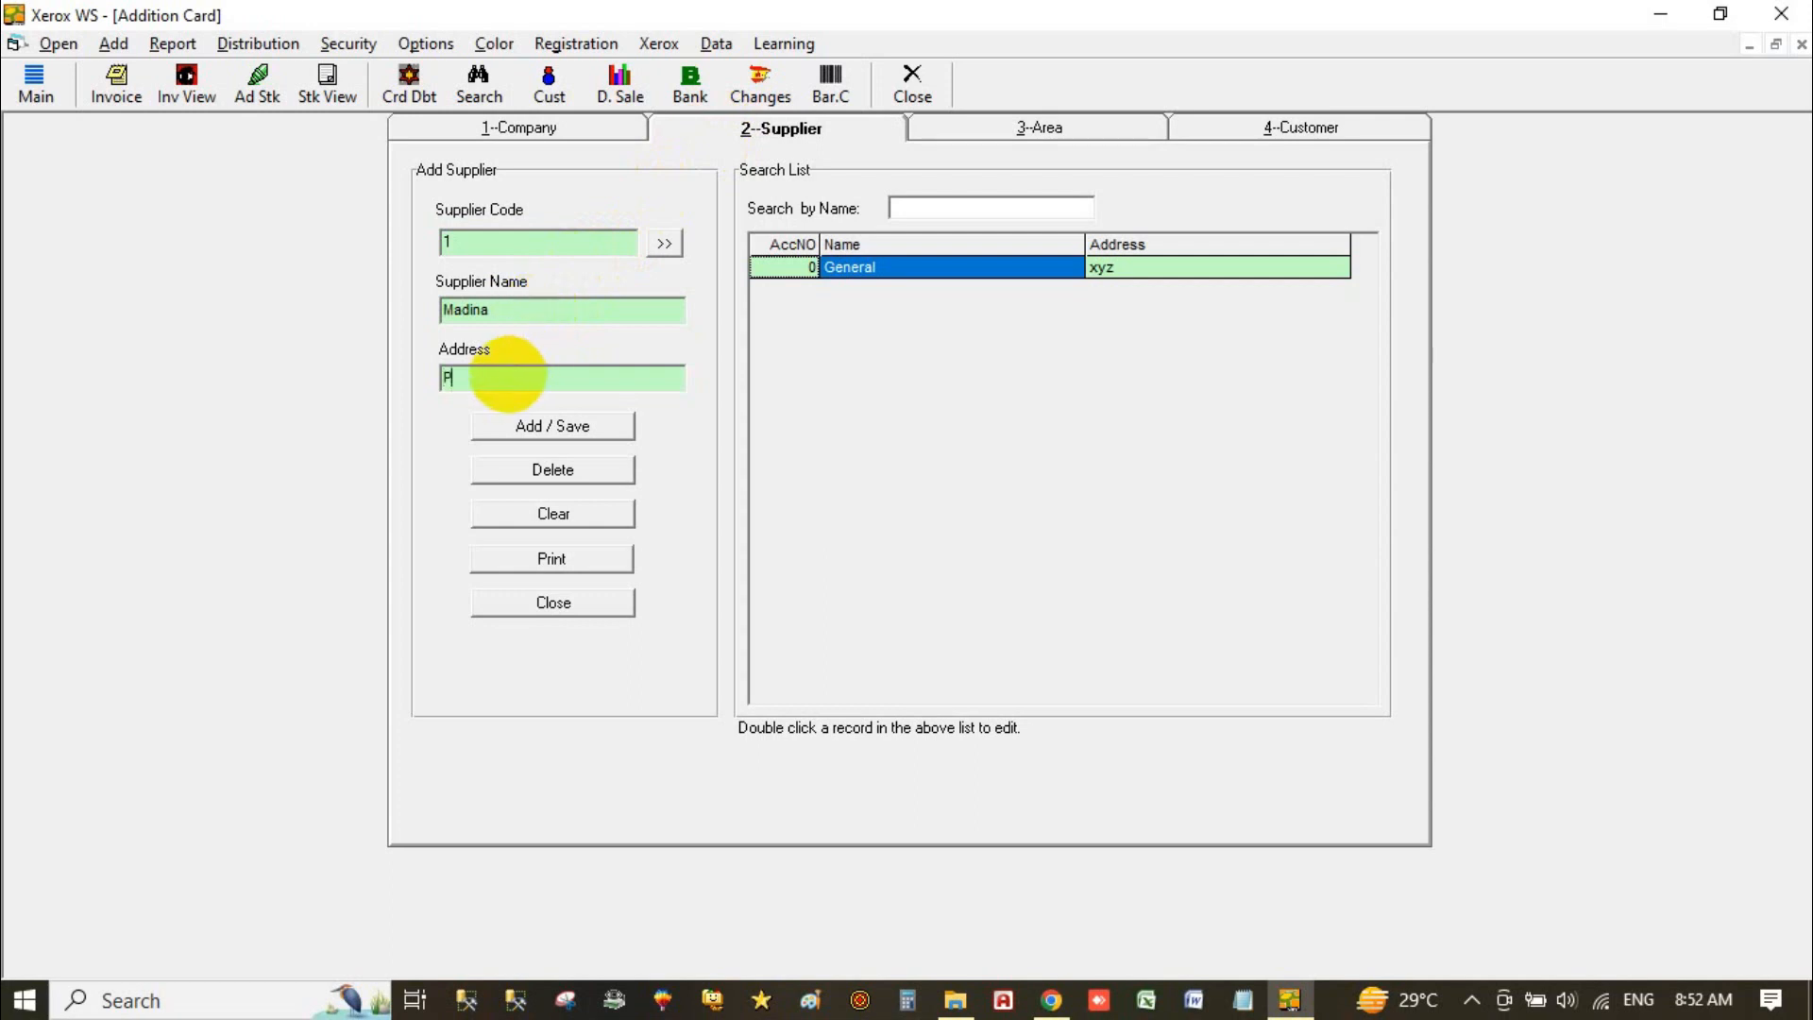
{"action": "left_click", "coordinate": [496, 425]}
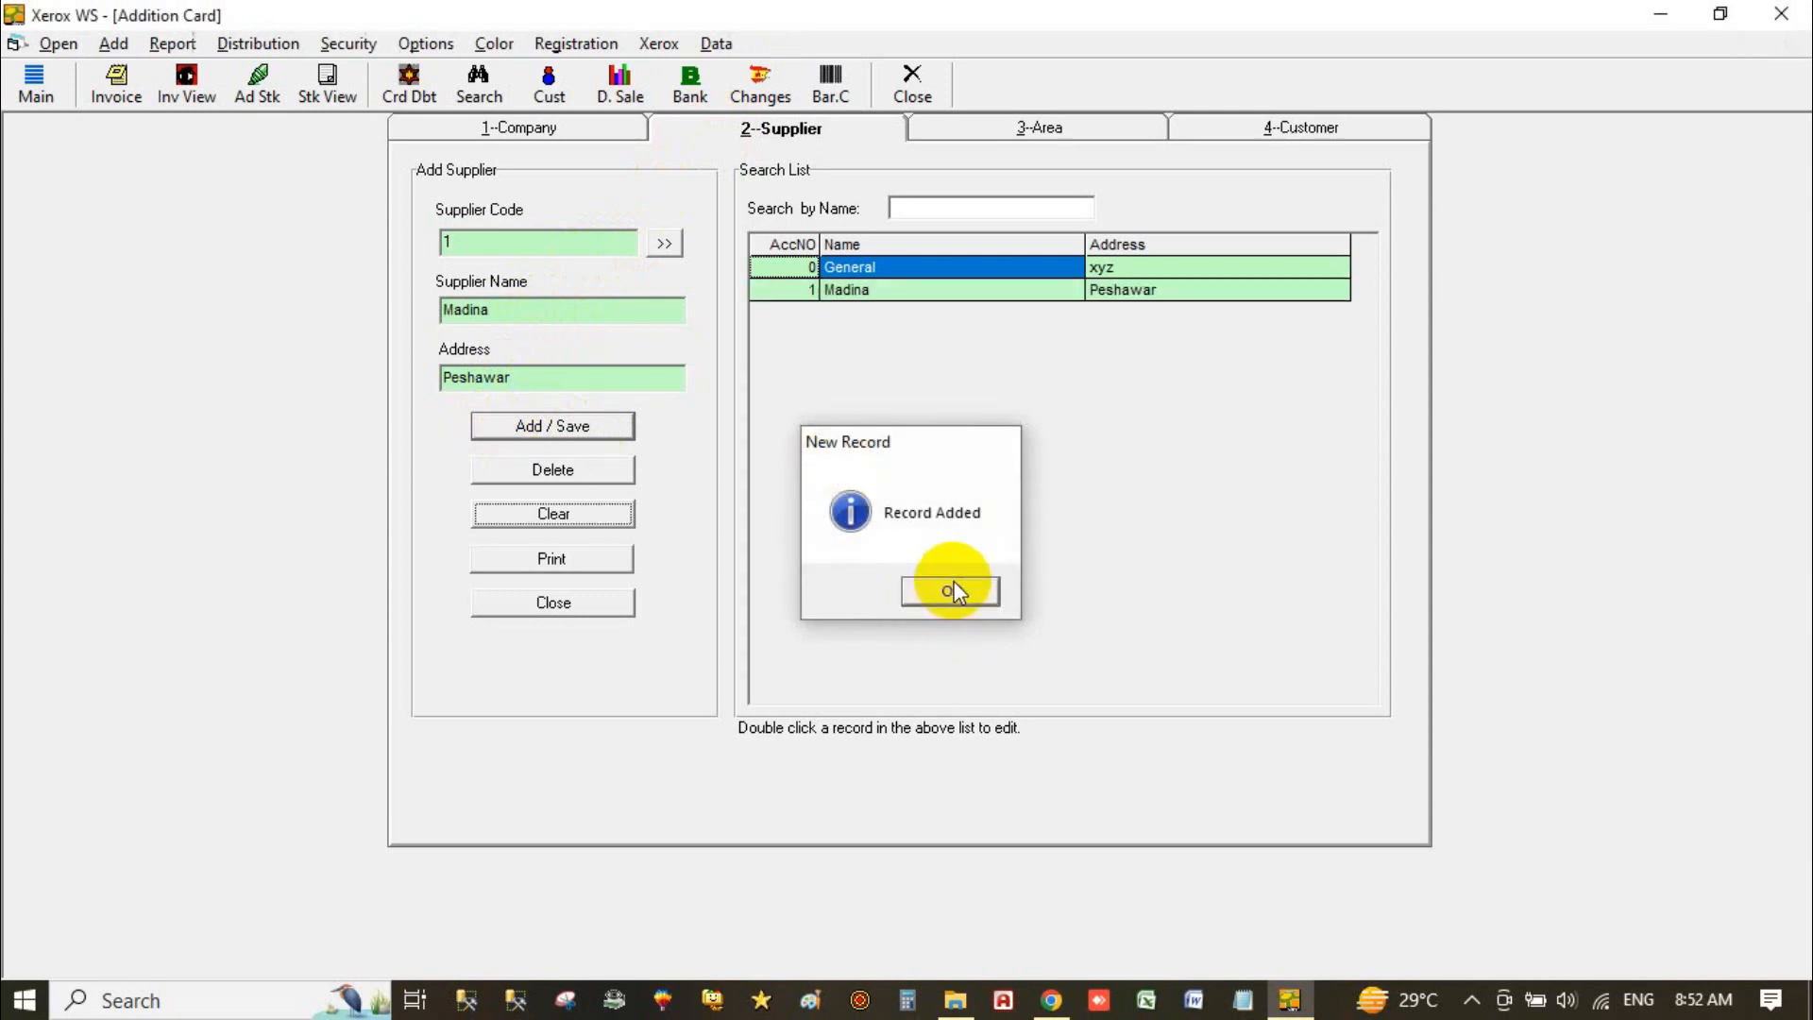
{"action": "left_click", "coordinate": [951, 591]}
{"action": "left_click", "coordinate": [552, 604]}
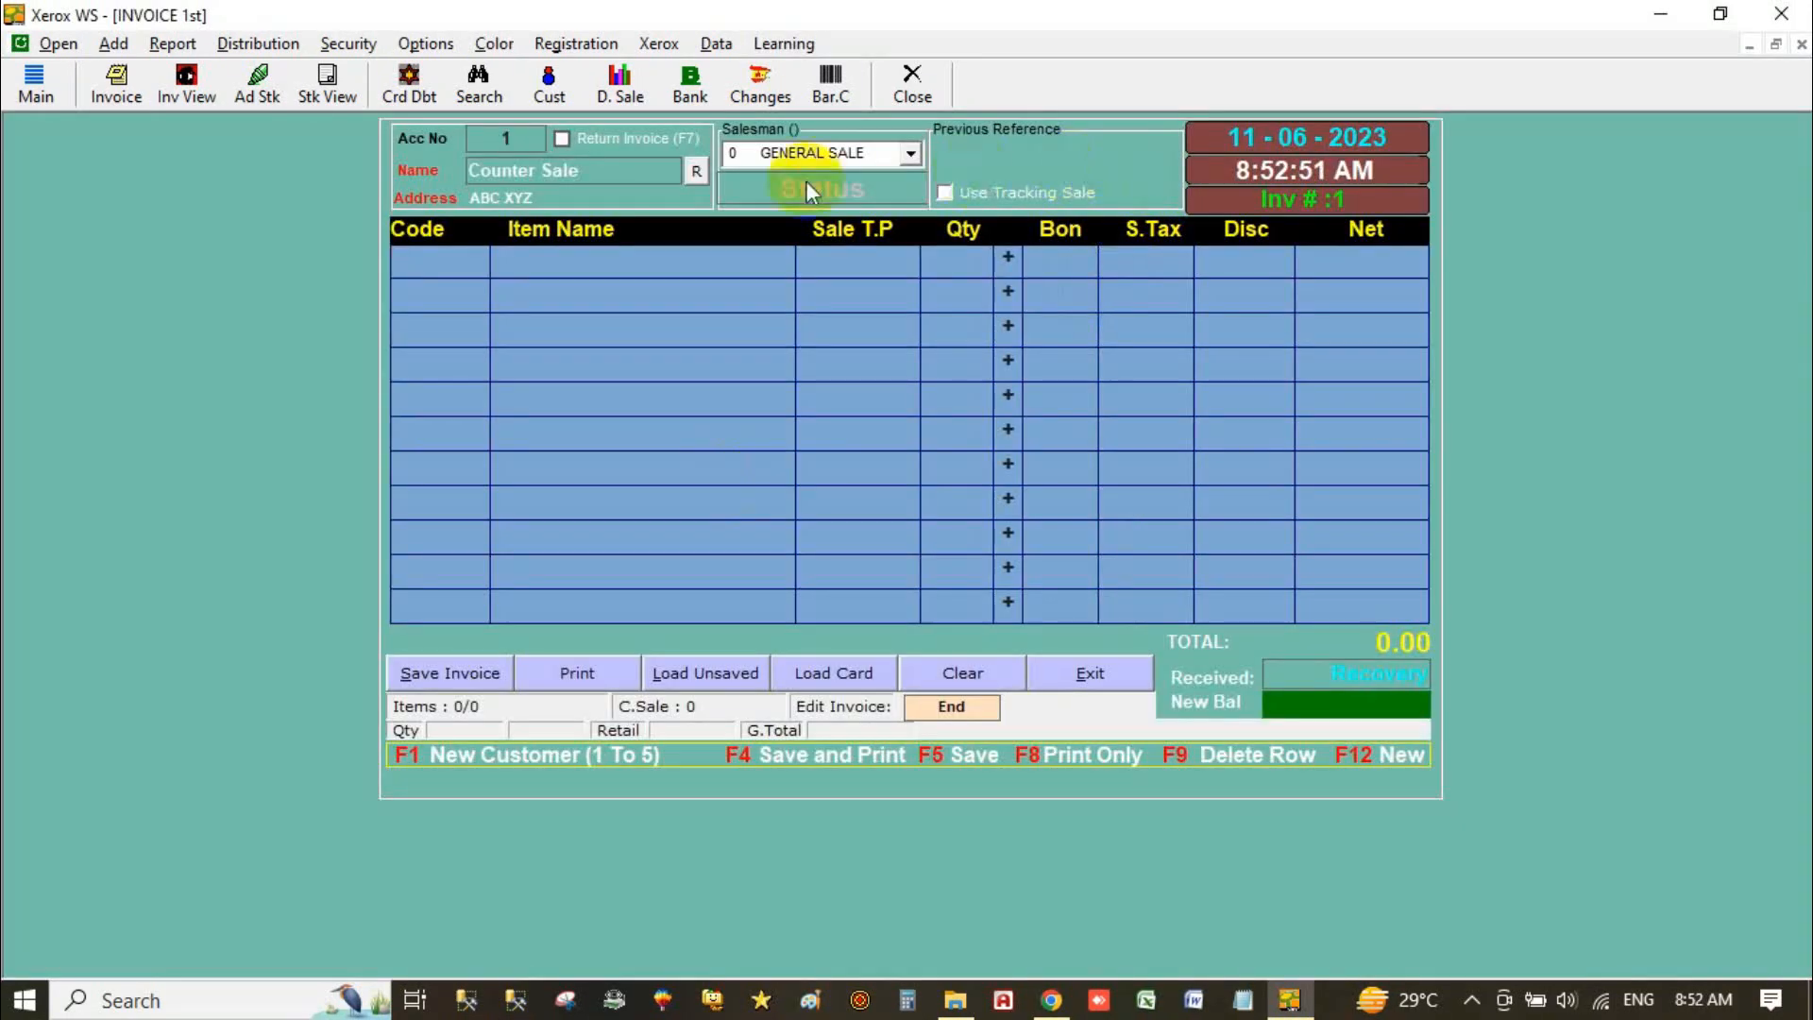
Step: Open the Company addition card's 3-Area form and save Nowshera as area code 1
{"action": "left_click", "coordinate": [114, 44]}
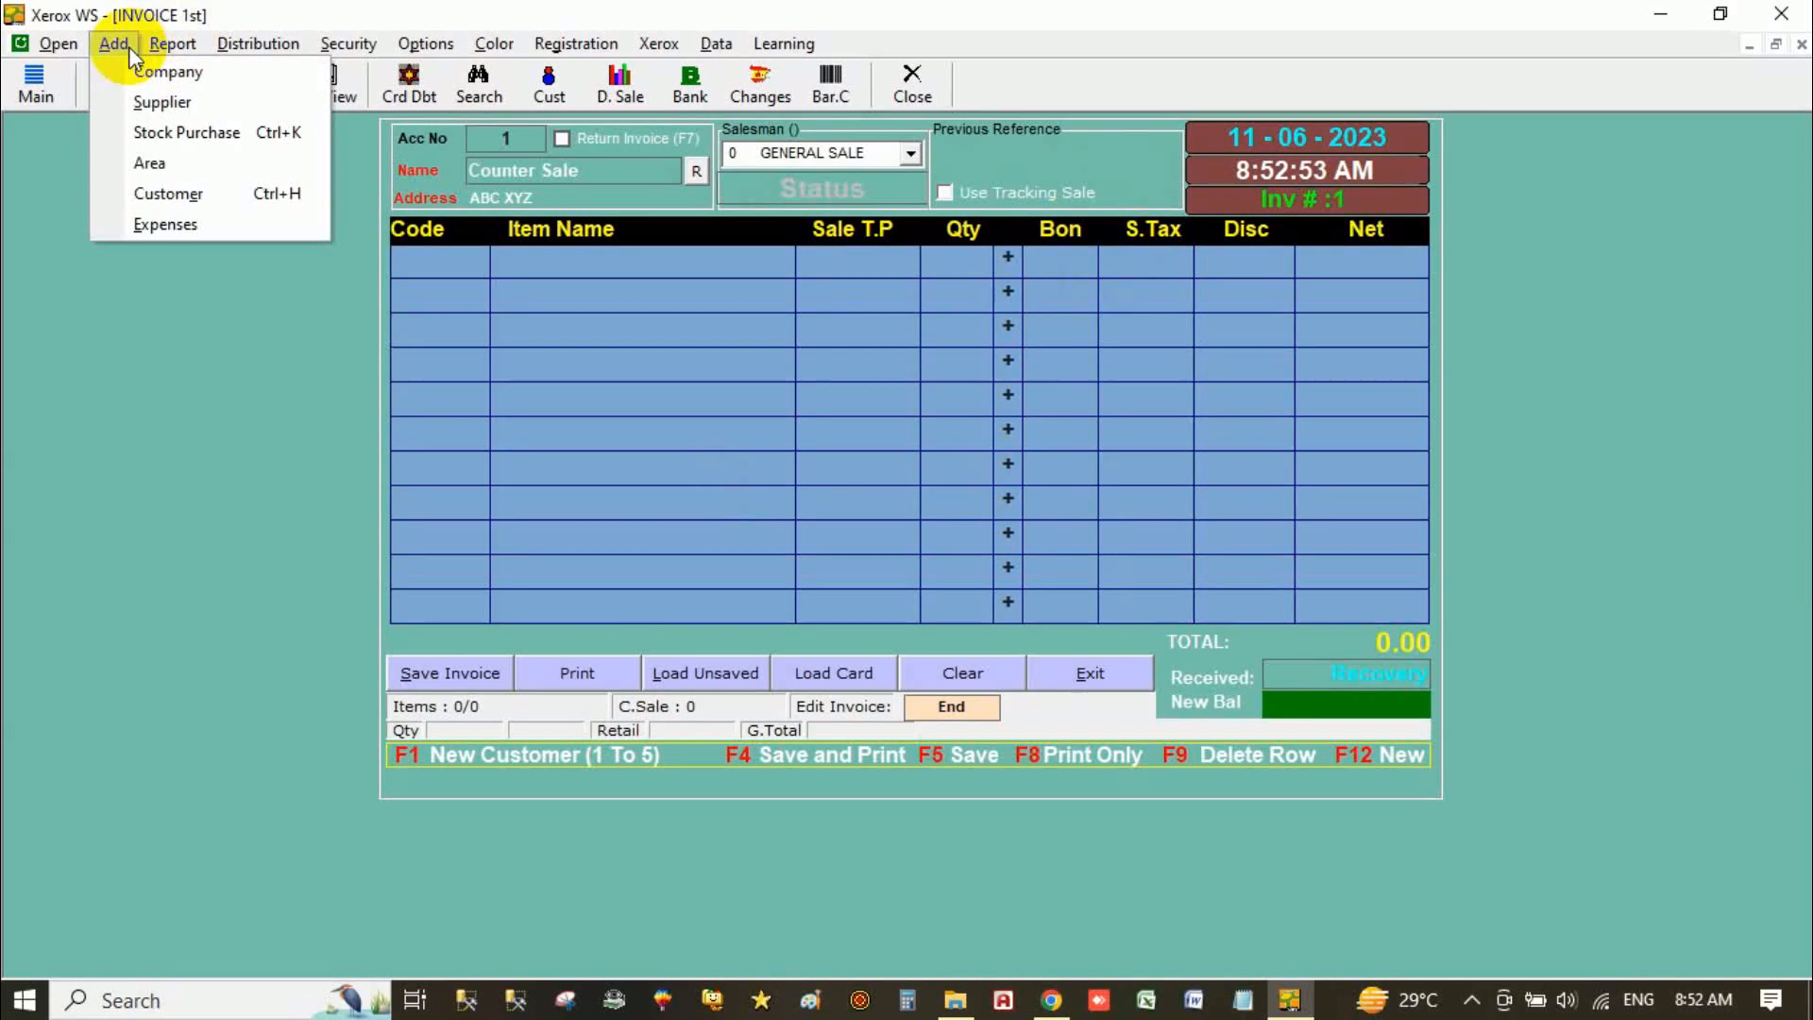
{"action": "left_click", "coordinate": [228, 74]}
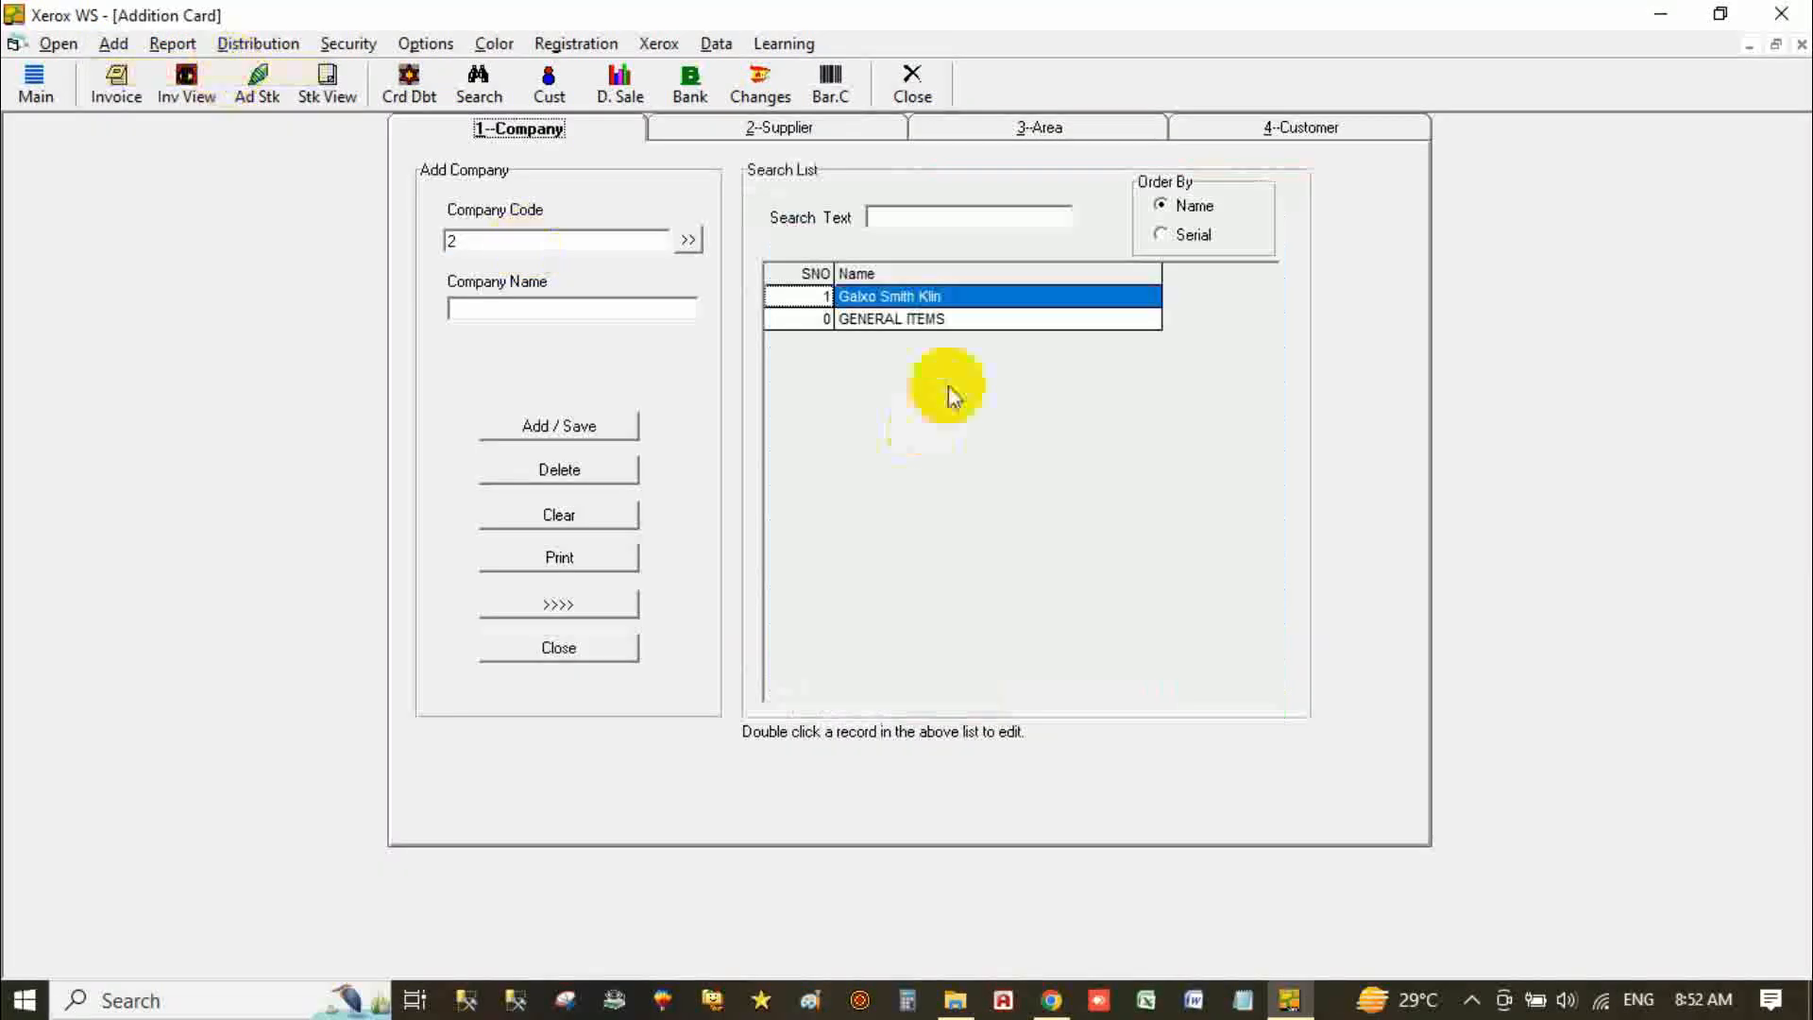
{"action": "left_click", "coordinate": [1113, 133]}
{"action": "left_click", "coordinate": [1263, 125]}
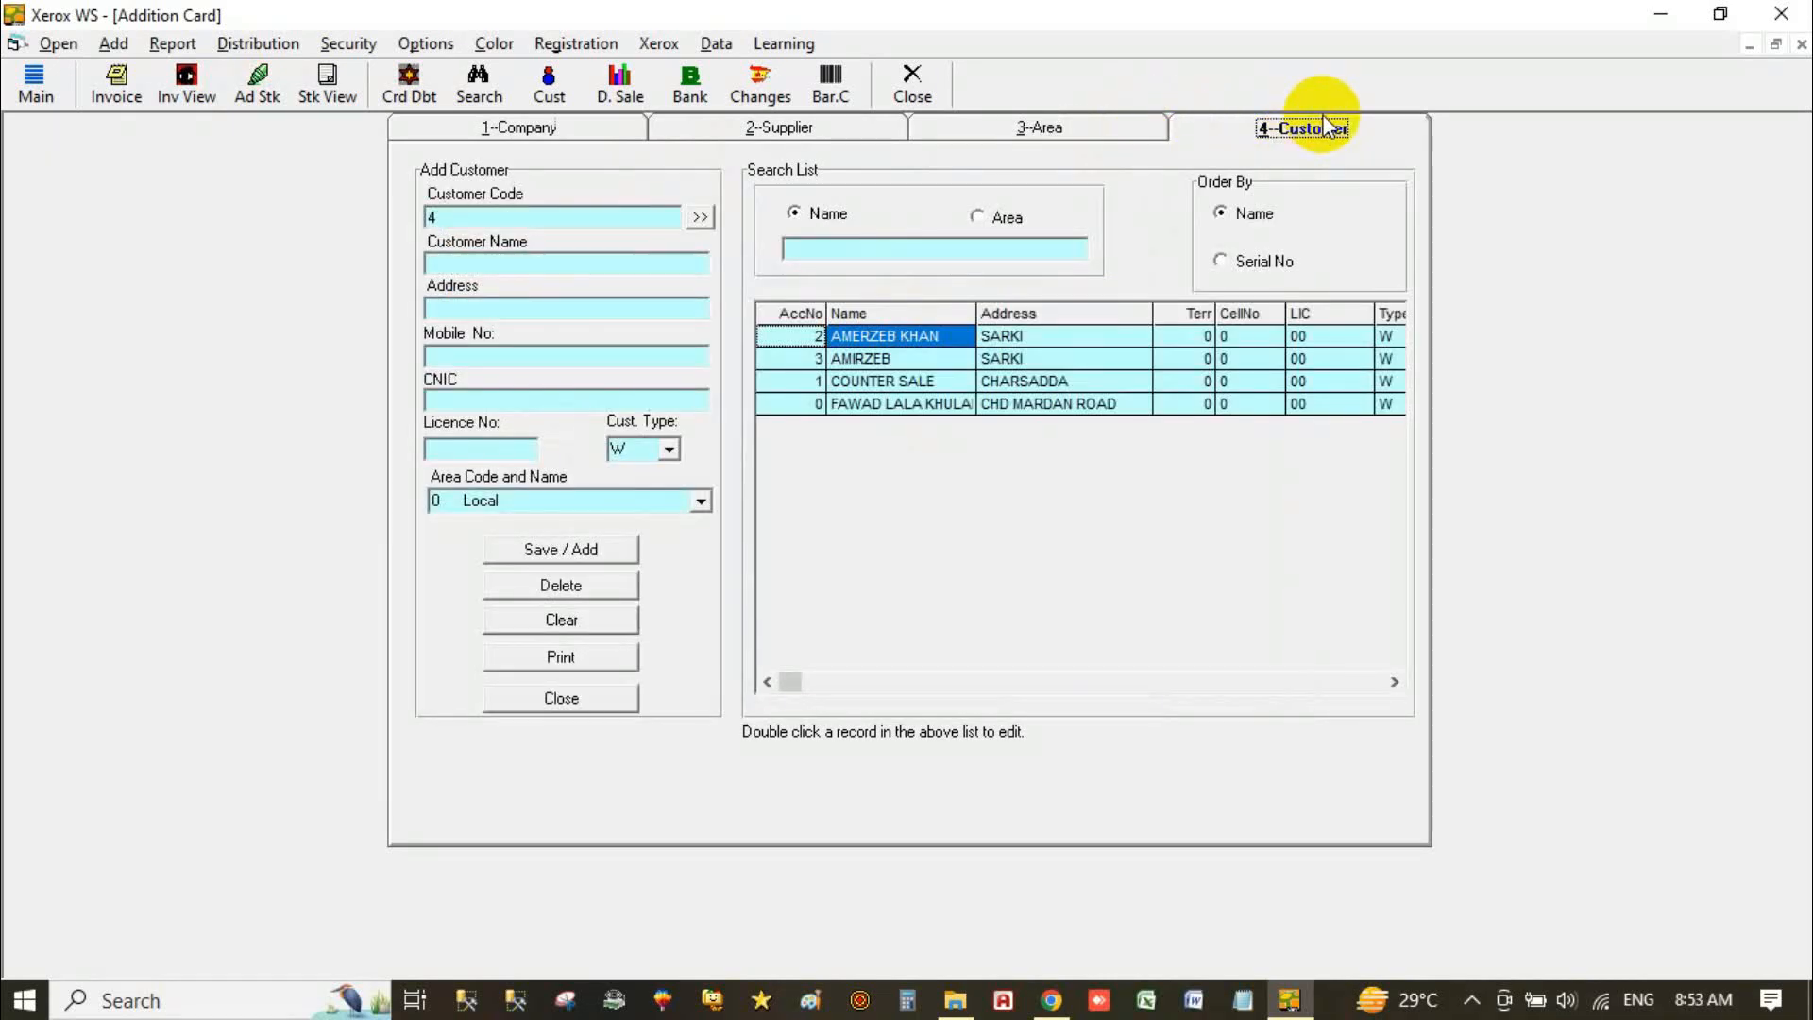
{"action": "left_click", "coordinate": [1072, 132]}
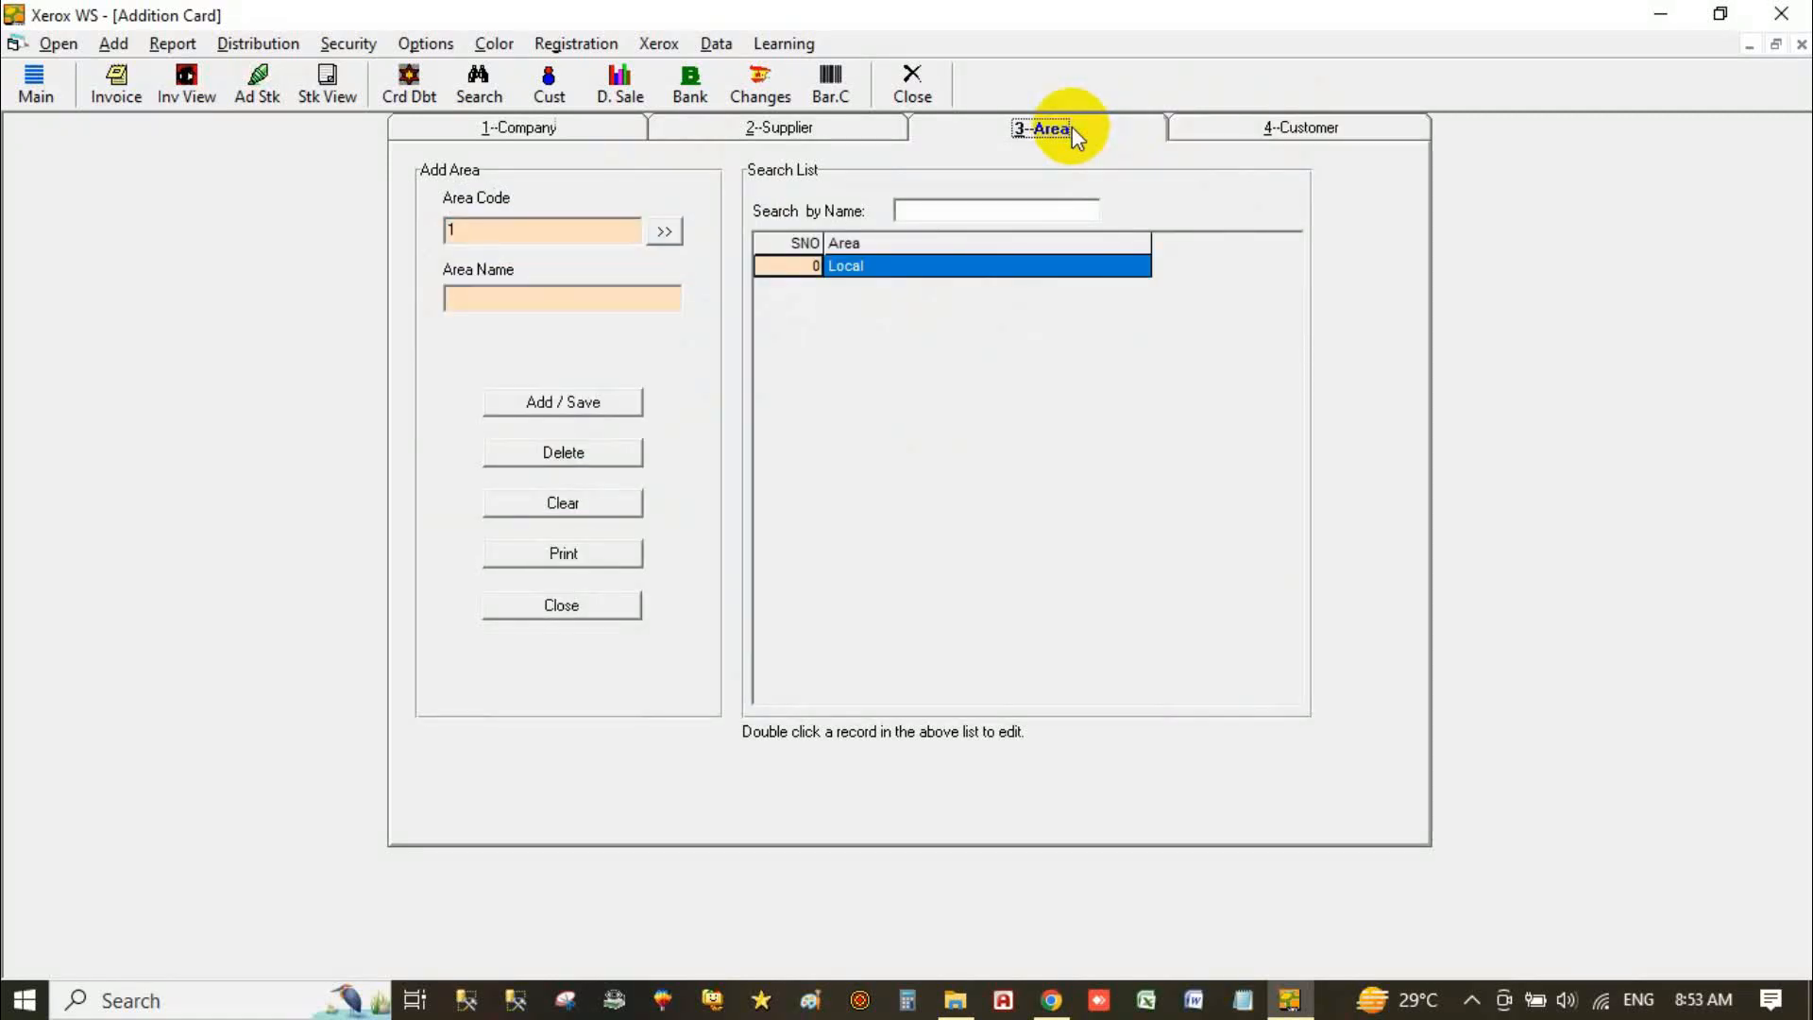
{"action": "left_click", "coordinate": [500, 301]}
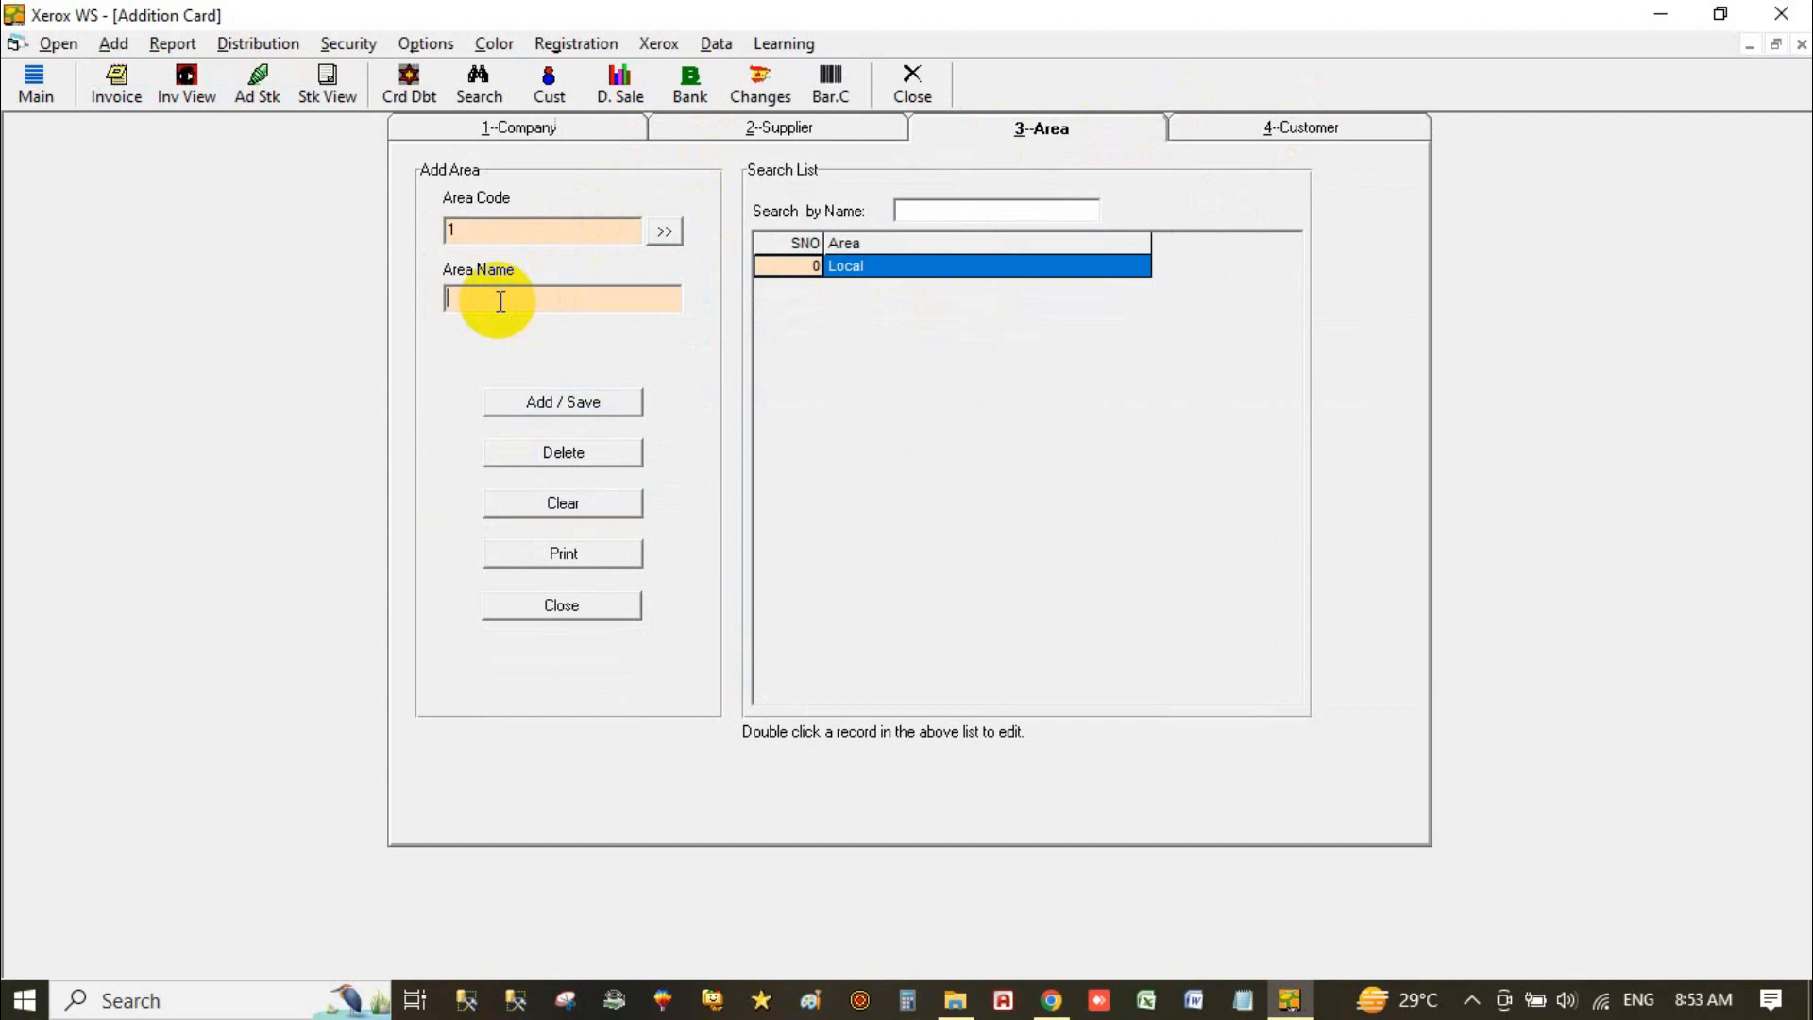
{"action": "type", "text": "Nowshera"}
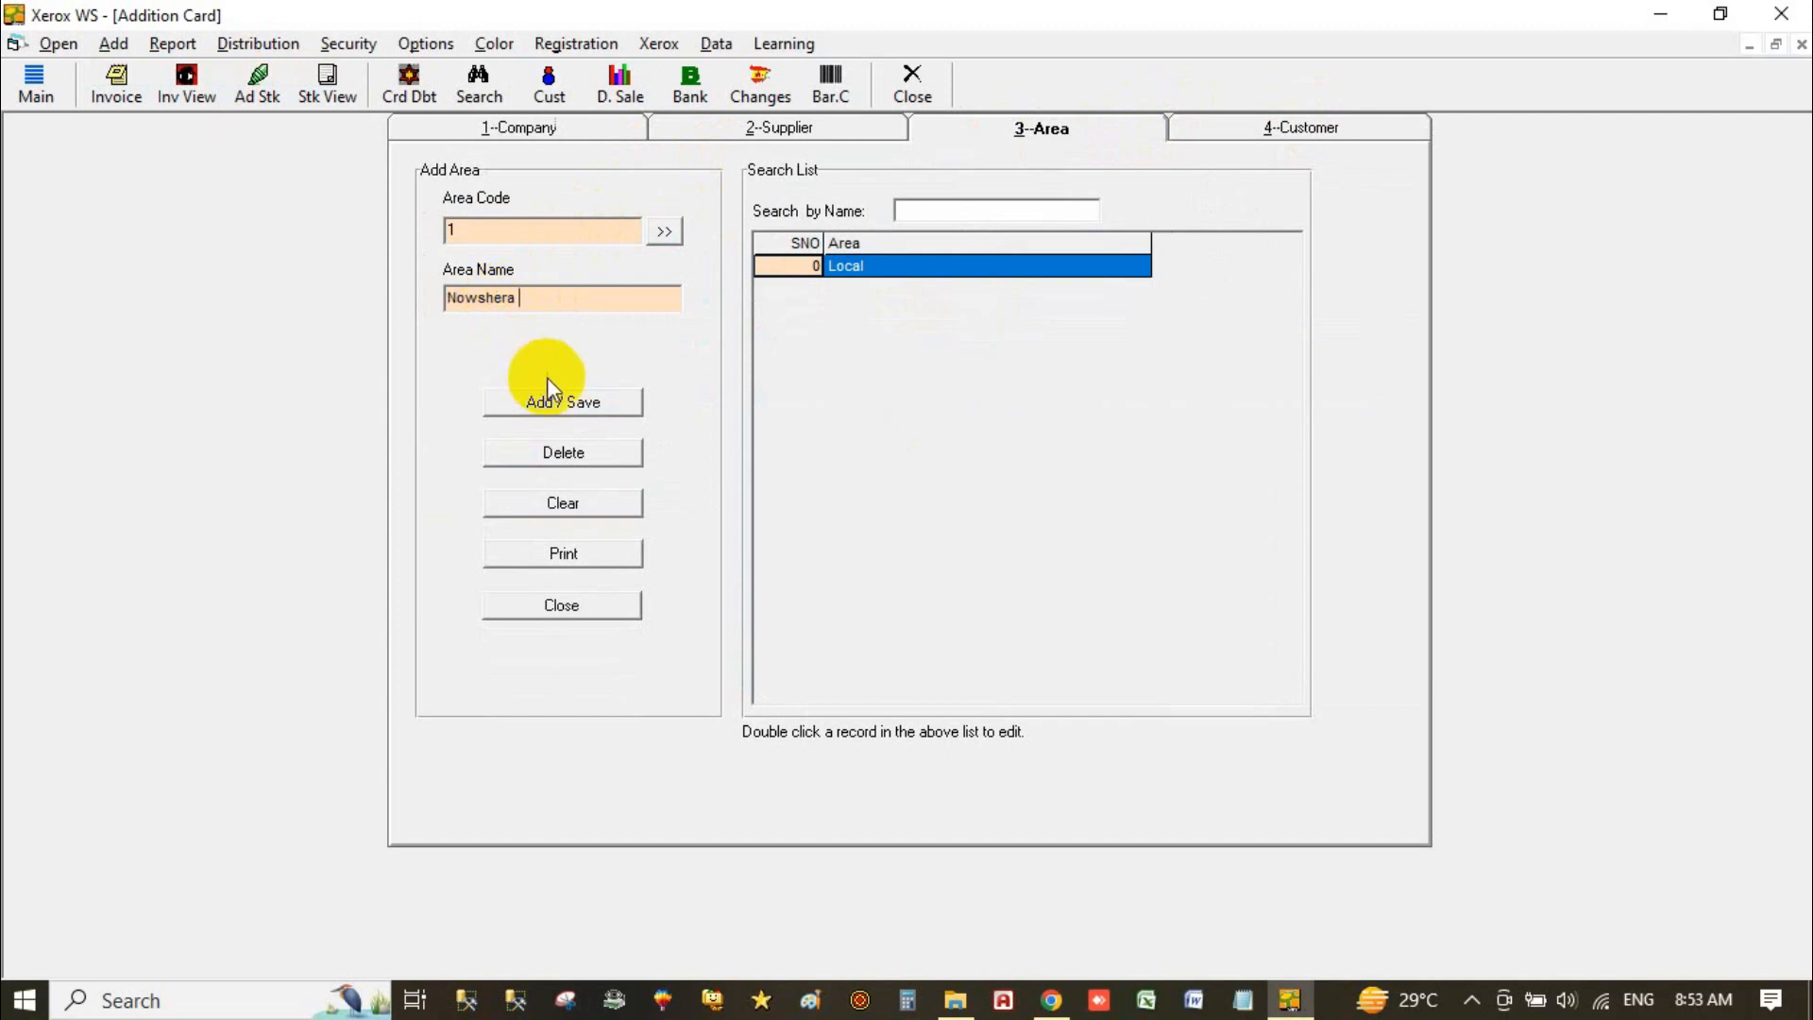
{"action": "left_click", "coordinate": [575, 400]}
{"action": "left_click", "coordinate": [952, 590]}
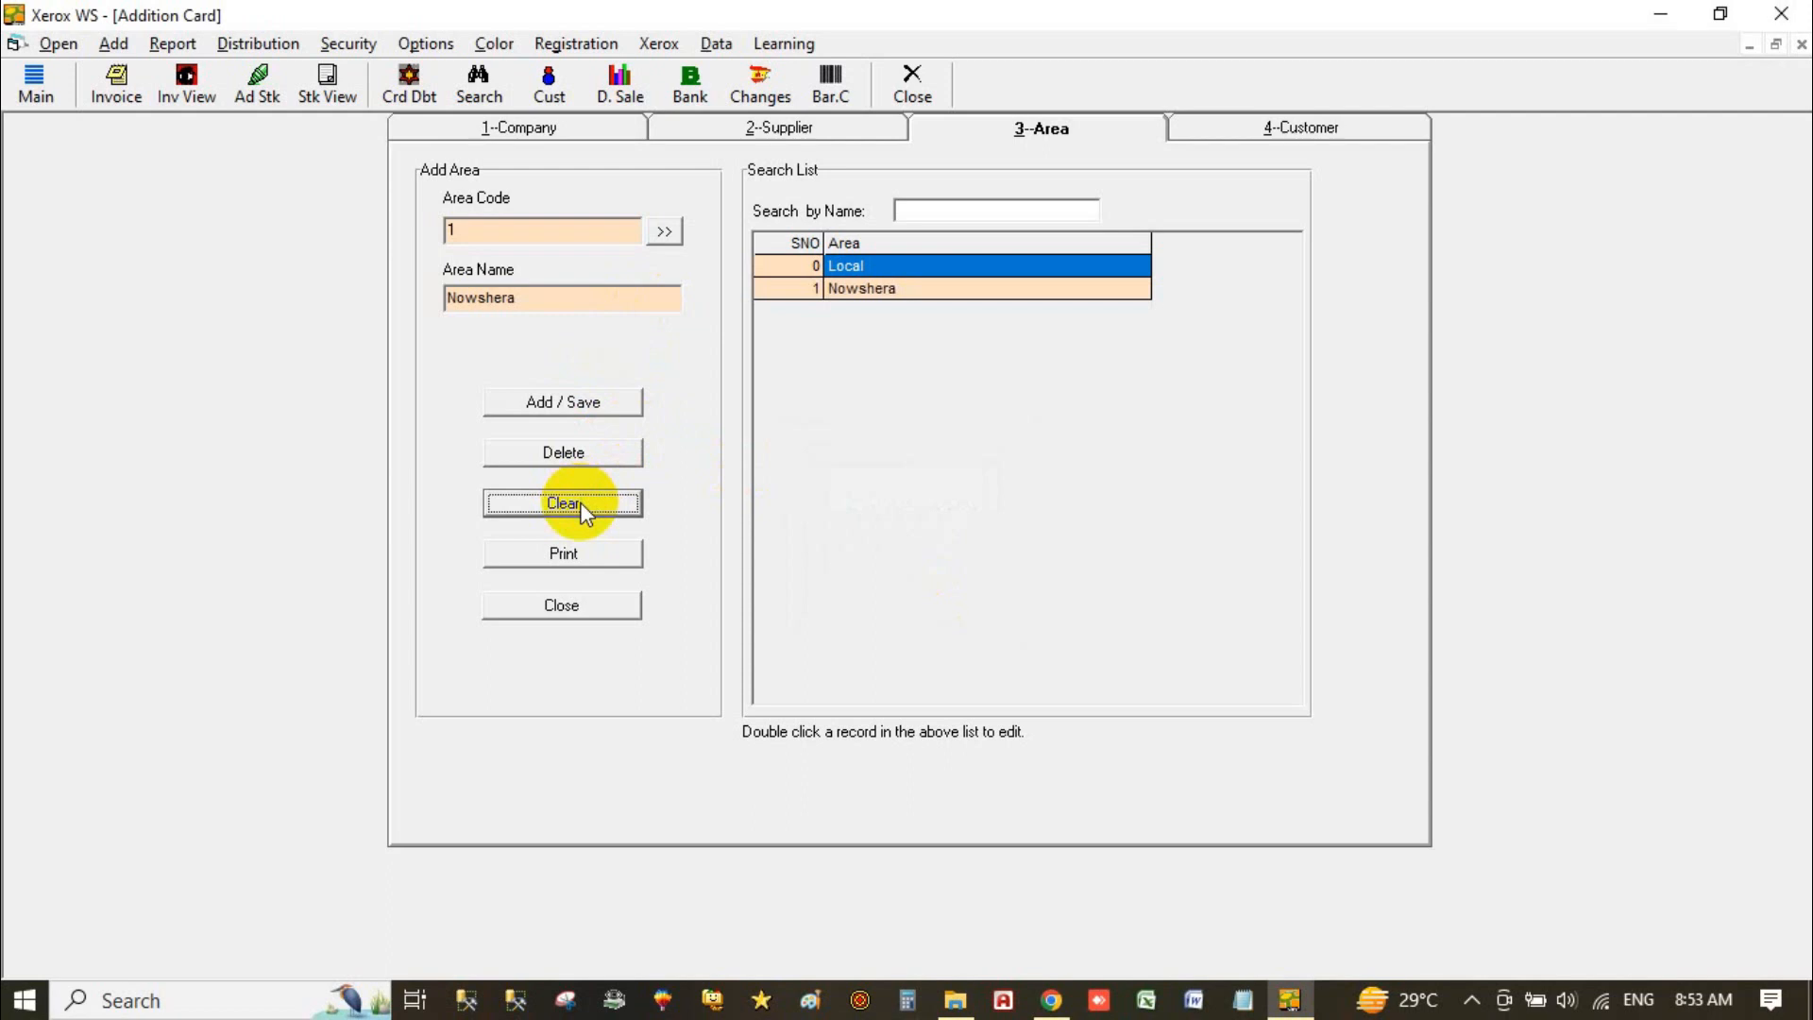
Step: Clear the form and save Nowshera Kalan as area code 2
{"action": "left_click", "coordinate": [602, 510]}
{"action": "left_click", "coordinate": [519, 303]}
{"action": "type", "text": "N"}
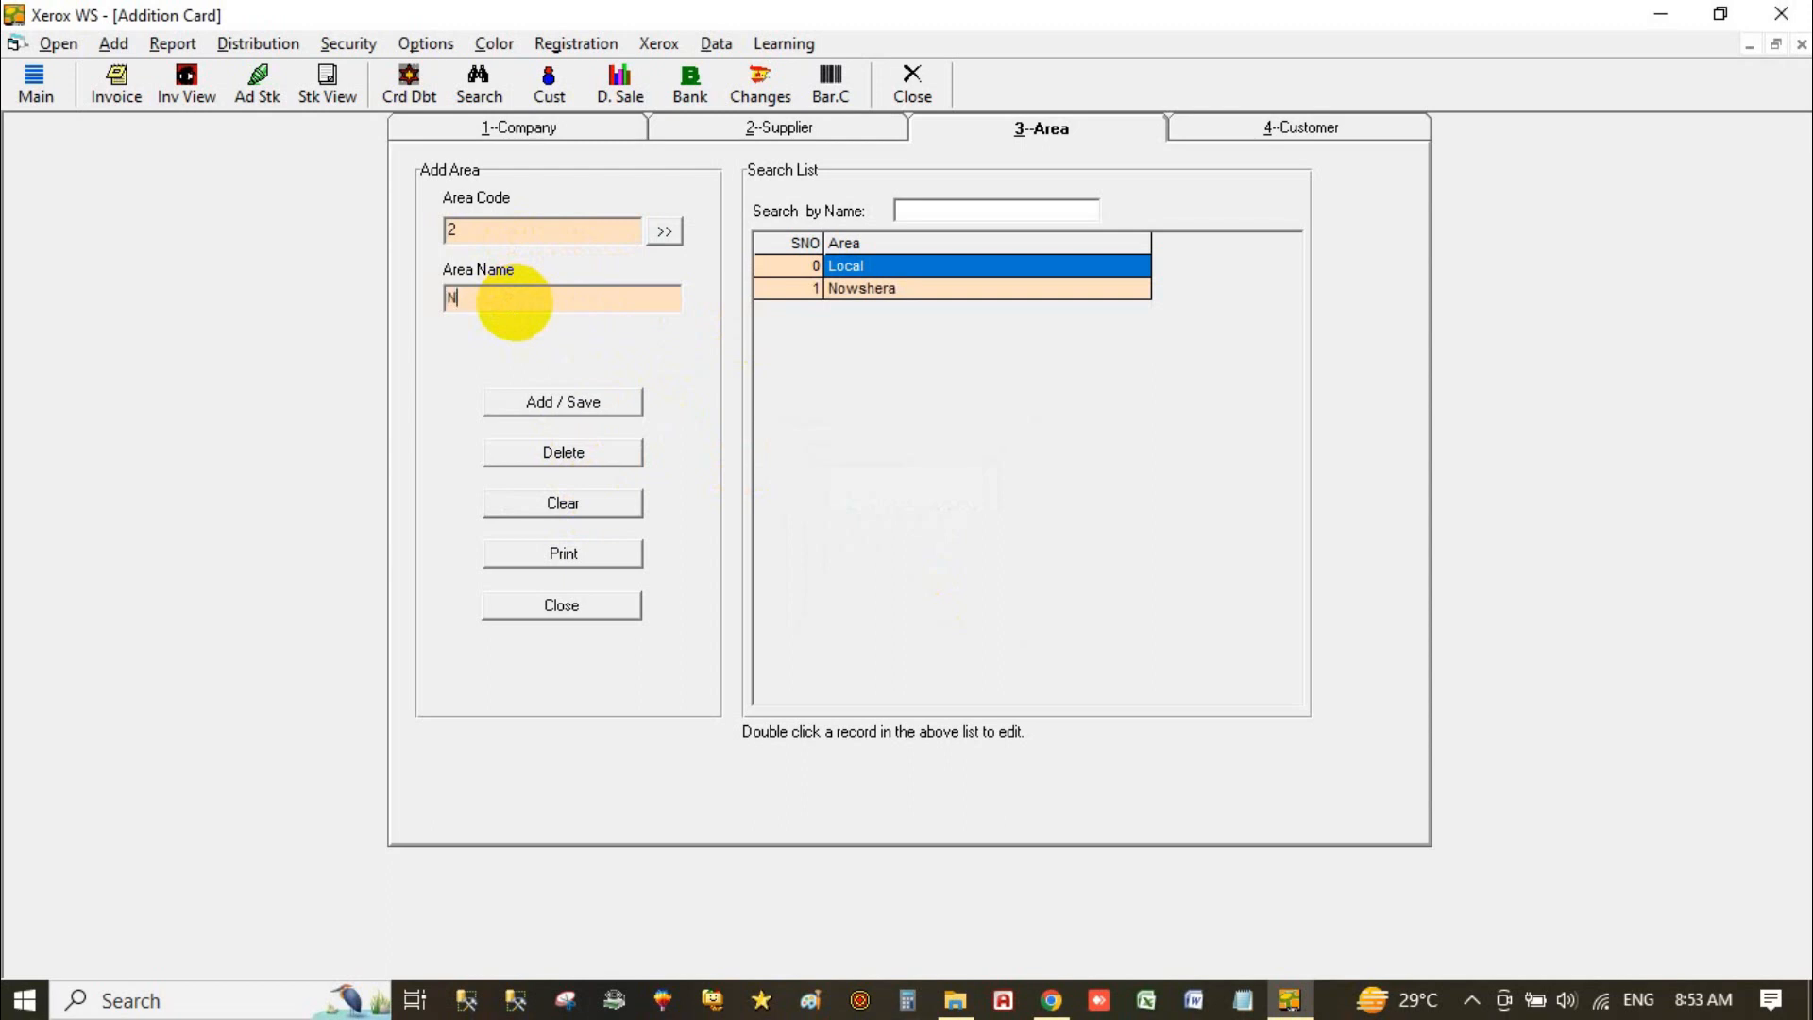
{"action": "type", "text": "owshera Kalan"}
{"action": "left_click", "coordinate": [514, 400]}
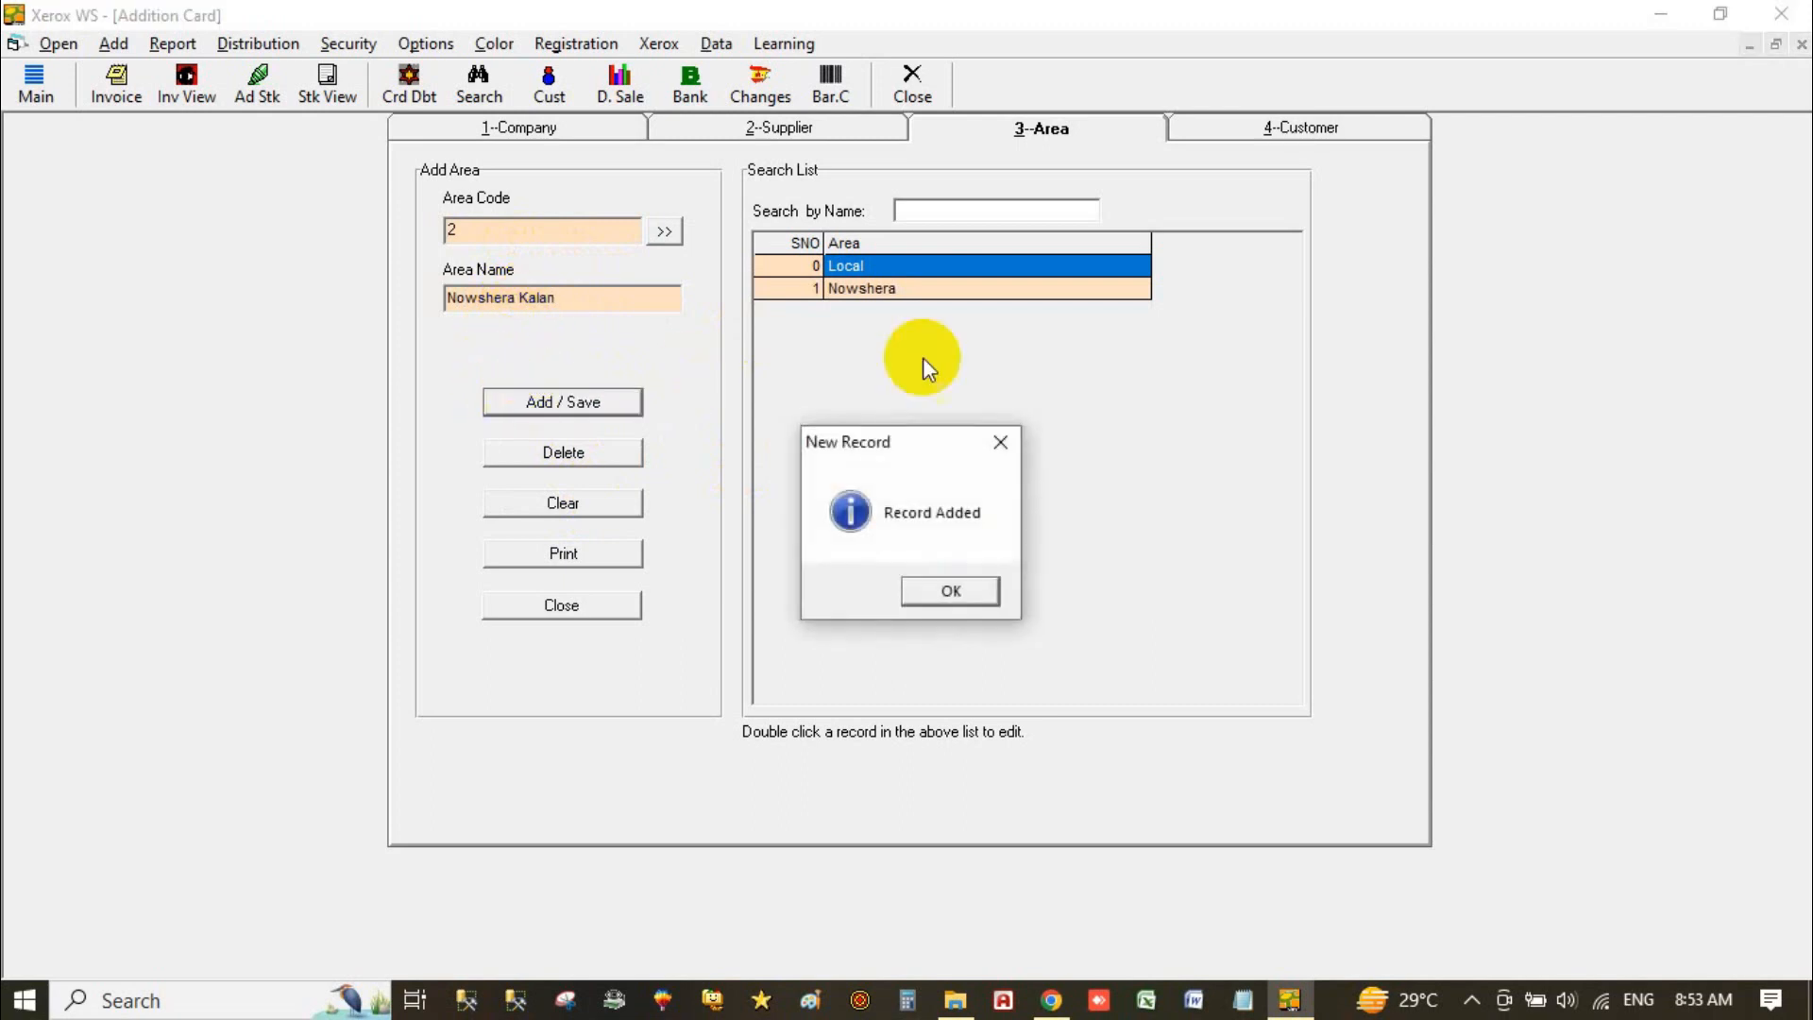
{"action": "left_click", "coordinate": [944, 596]}
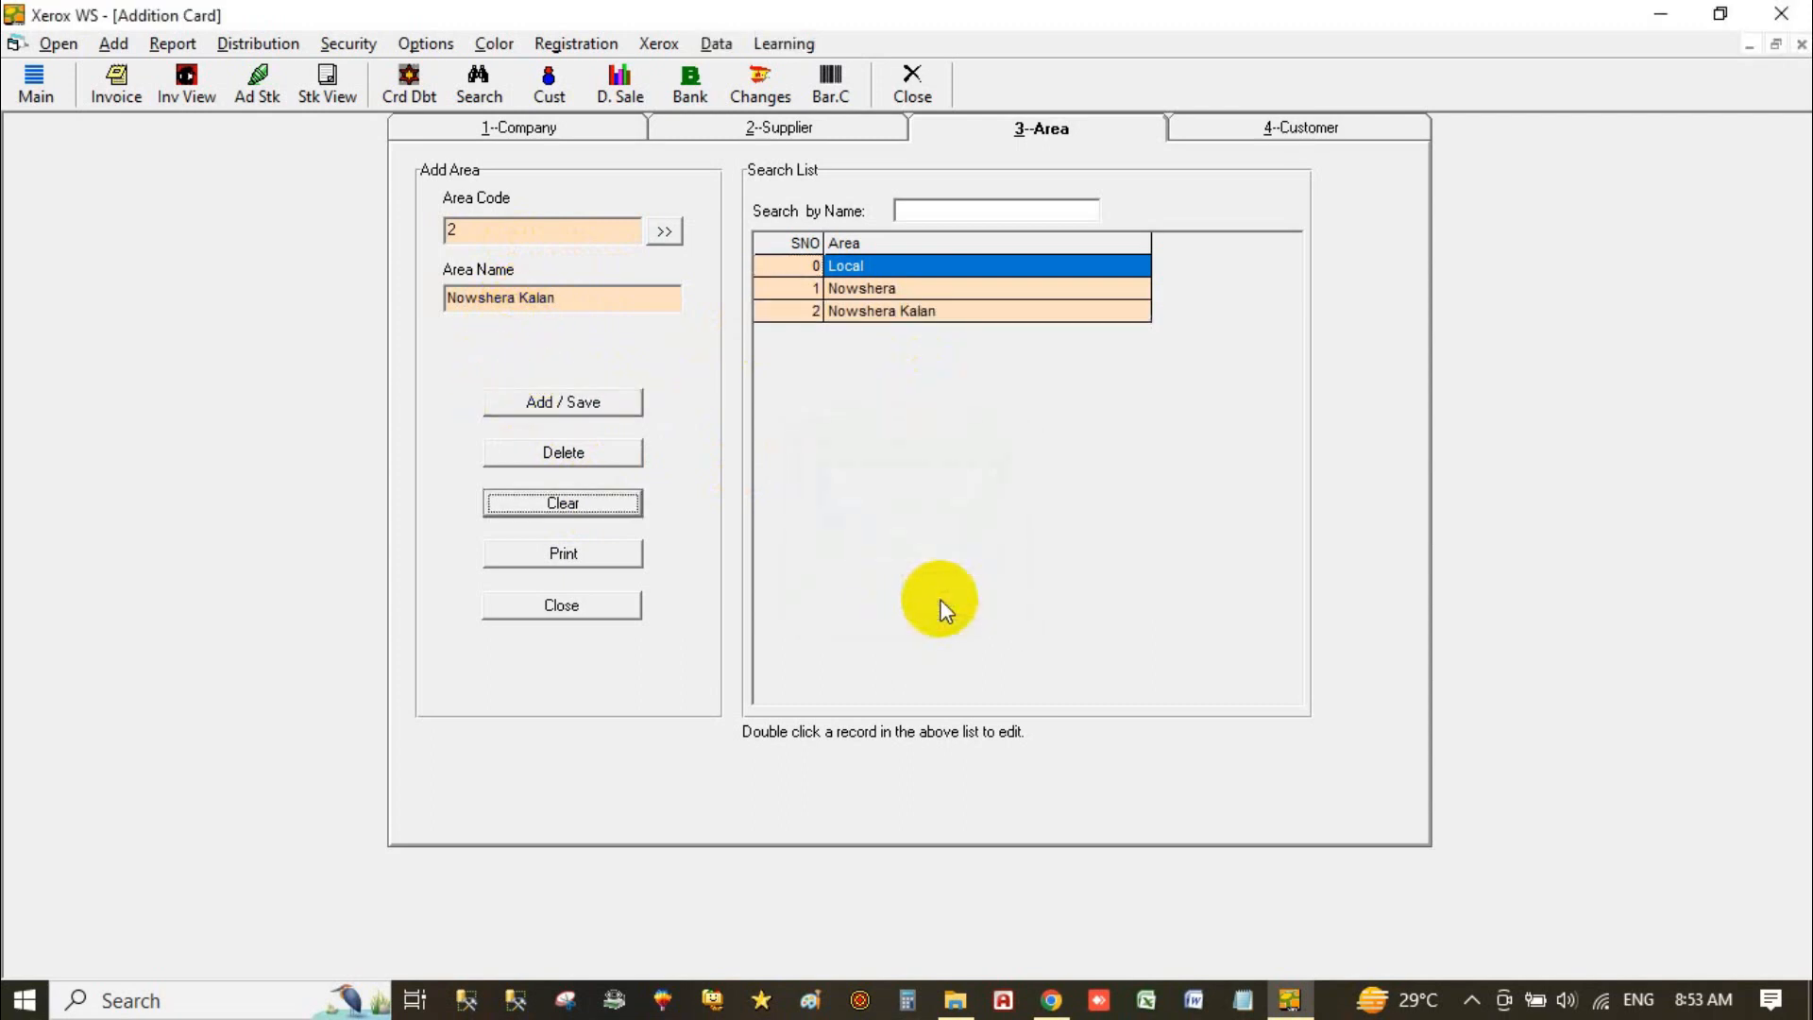
Step: Load COUNTER SALE on the 4-Customer form and save a copy under account number 2
{"action": "left_click", "coordinate": [1253, 132]}
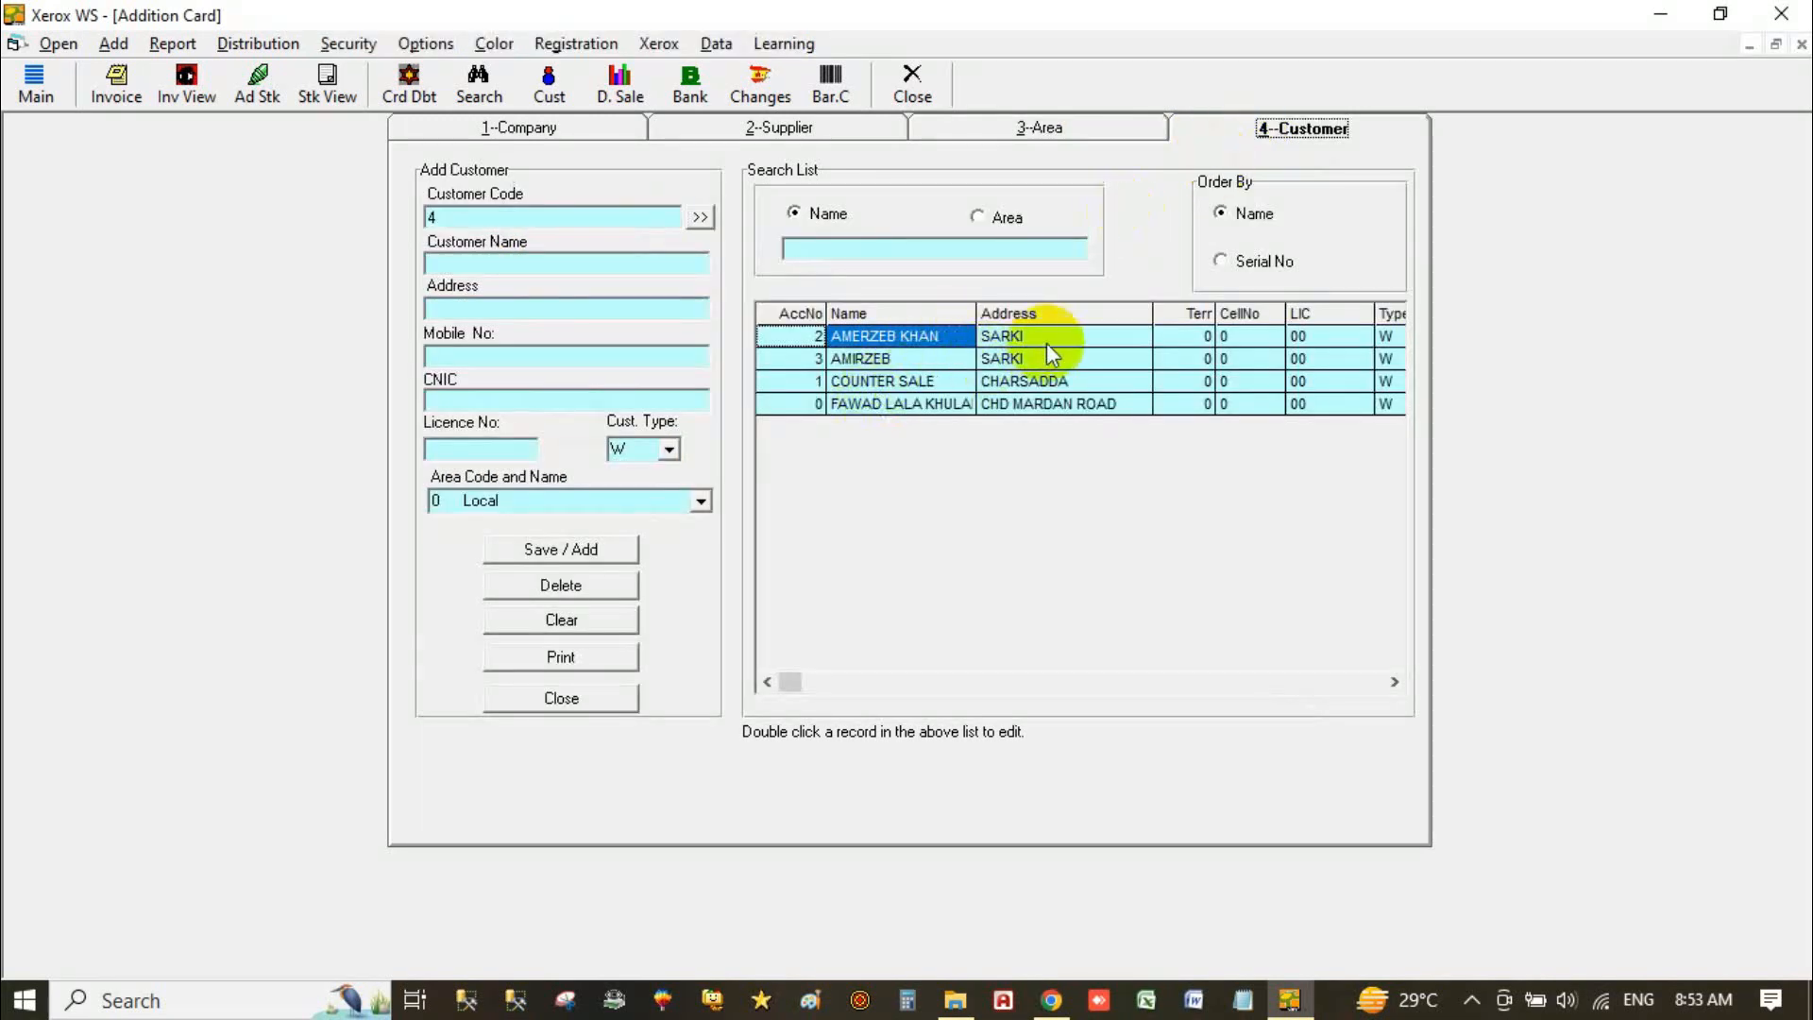
{"action": "double_click", "coordinate": [863, 380]}
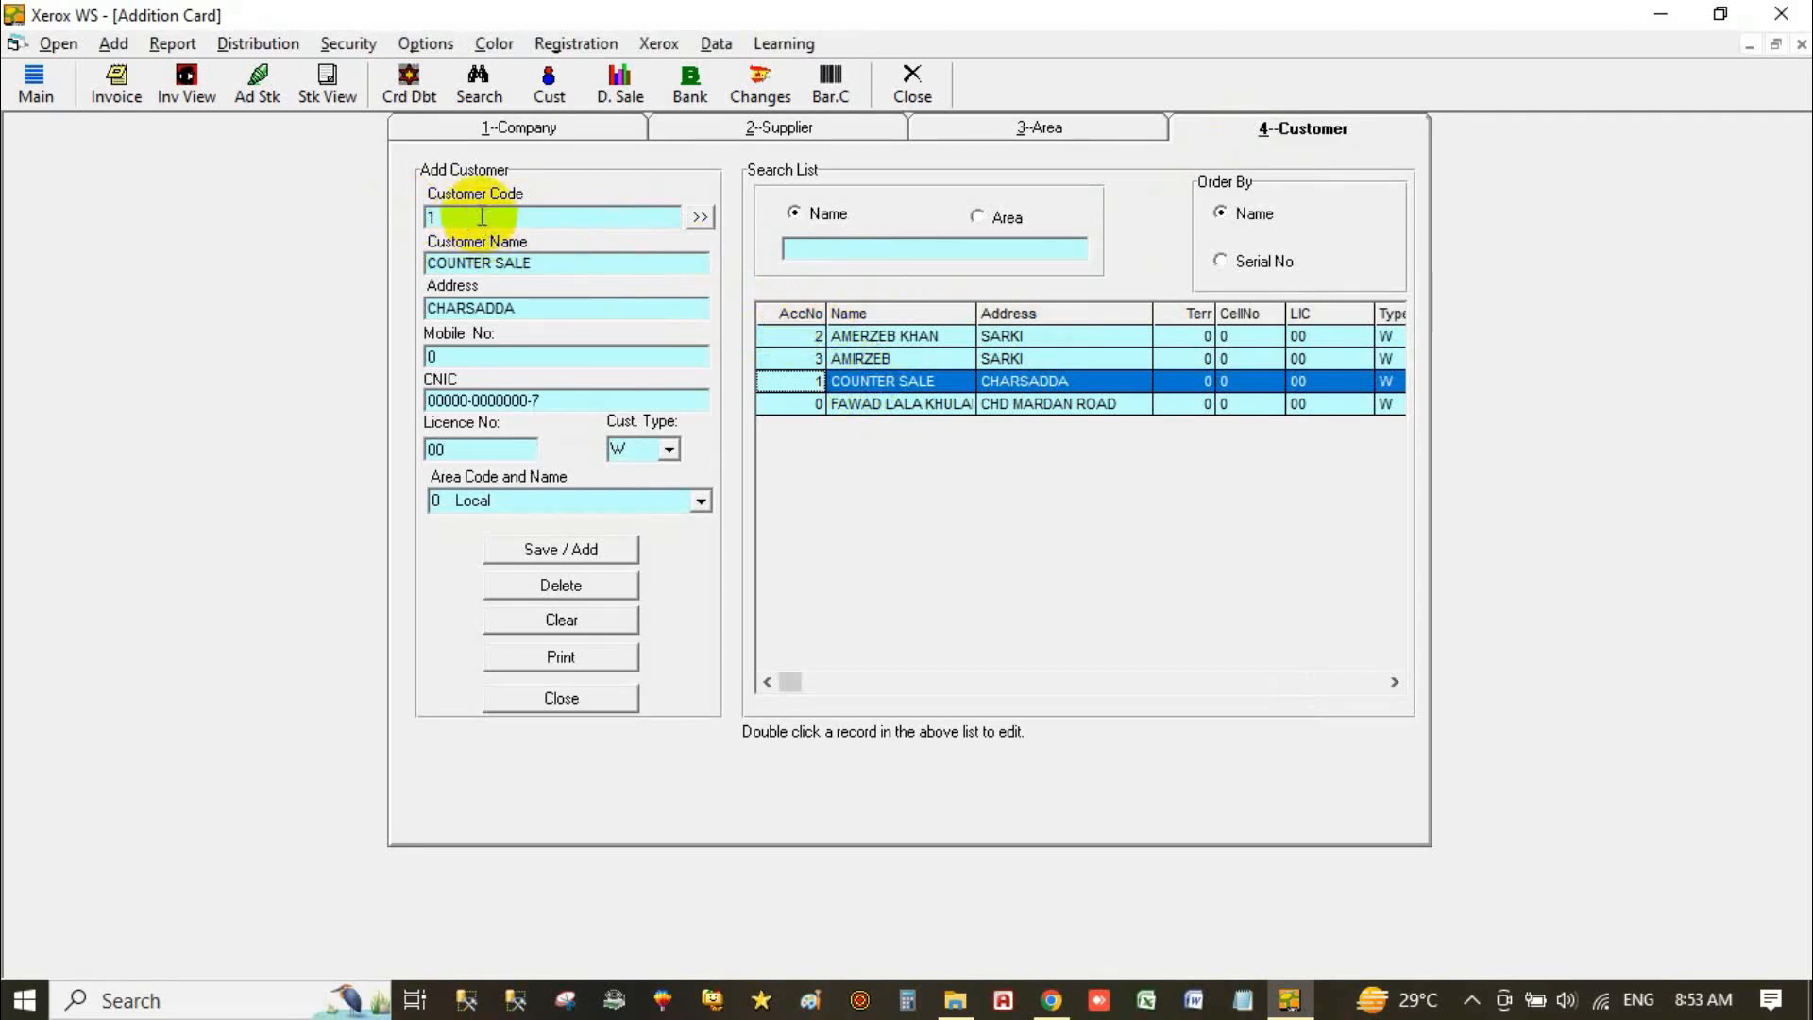
{"action": "left_click", "coordinate": [451, 215]}
{"action": "key", "text": "BackSpace"}
{"action": "type", "text": "2"}
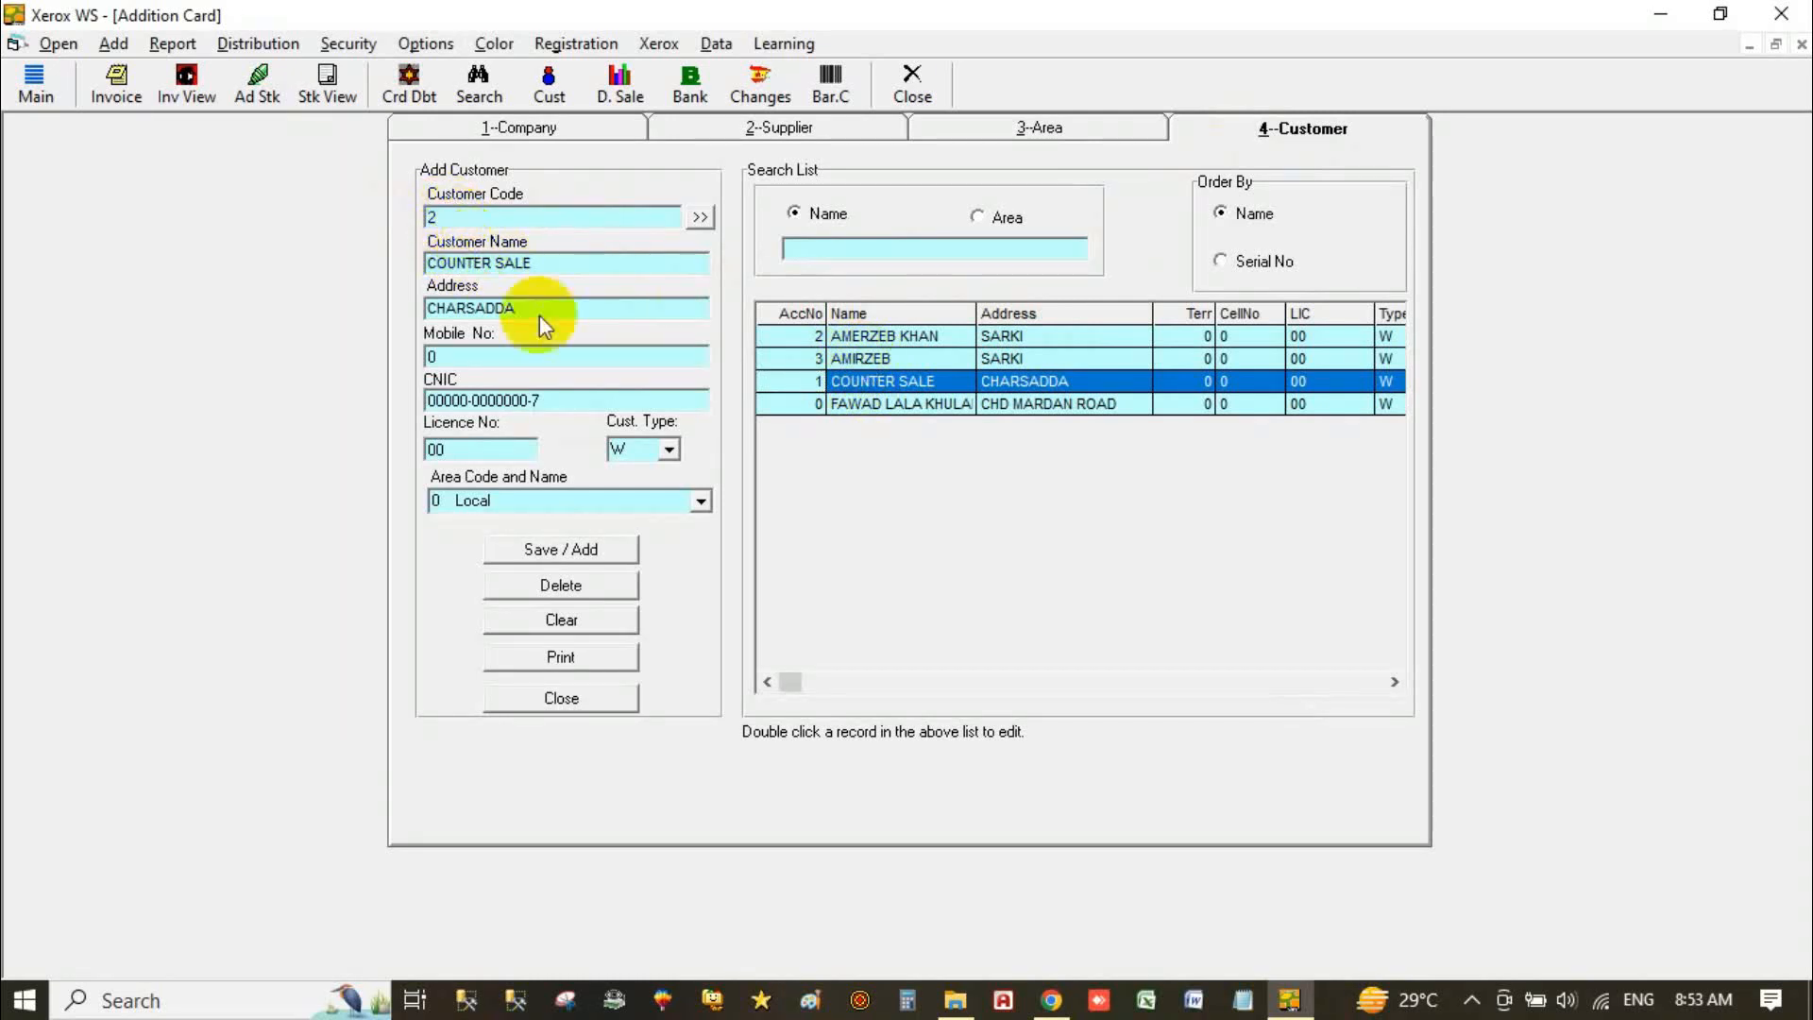
{"action": "left_click", "coordinate": [585, 551]}
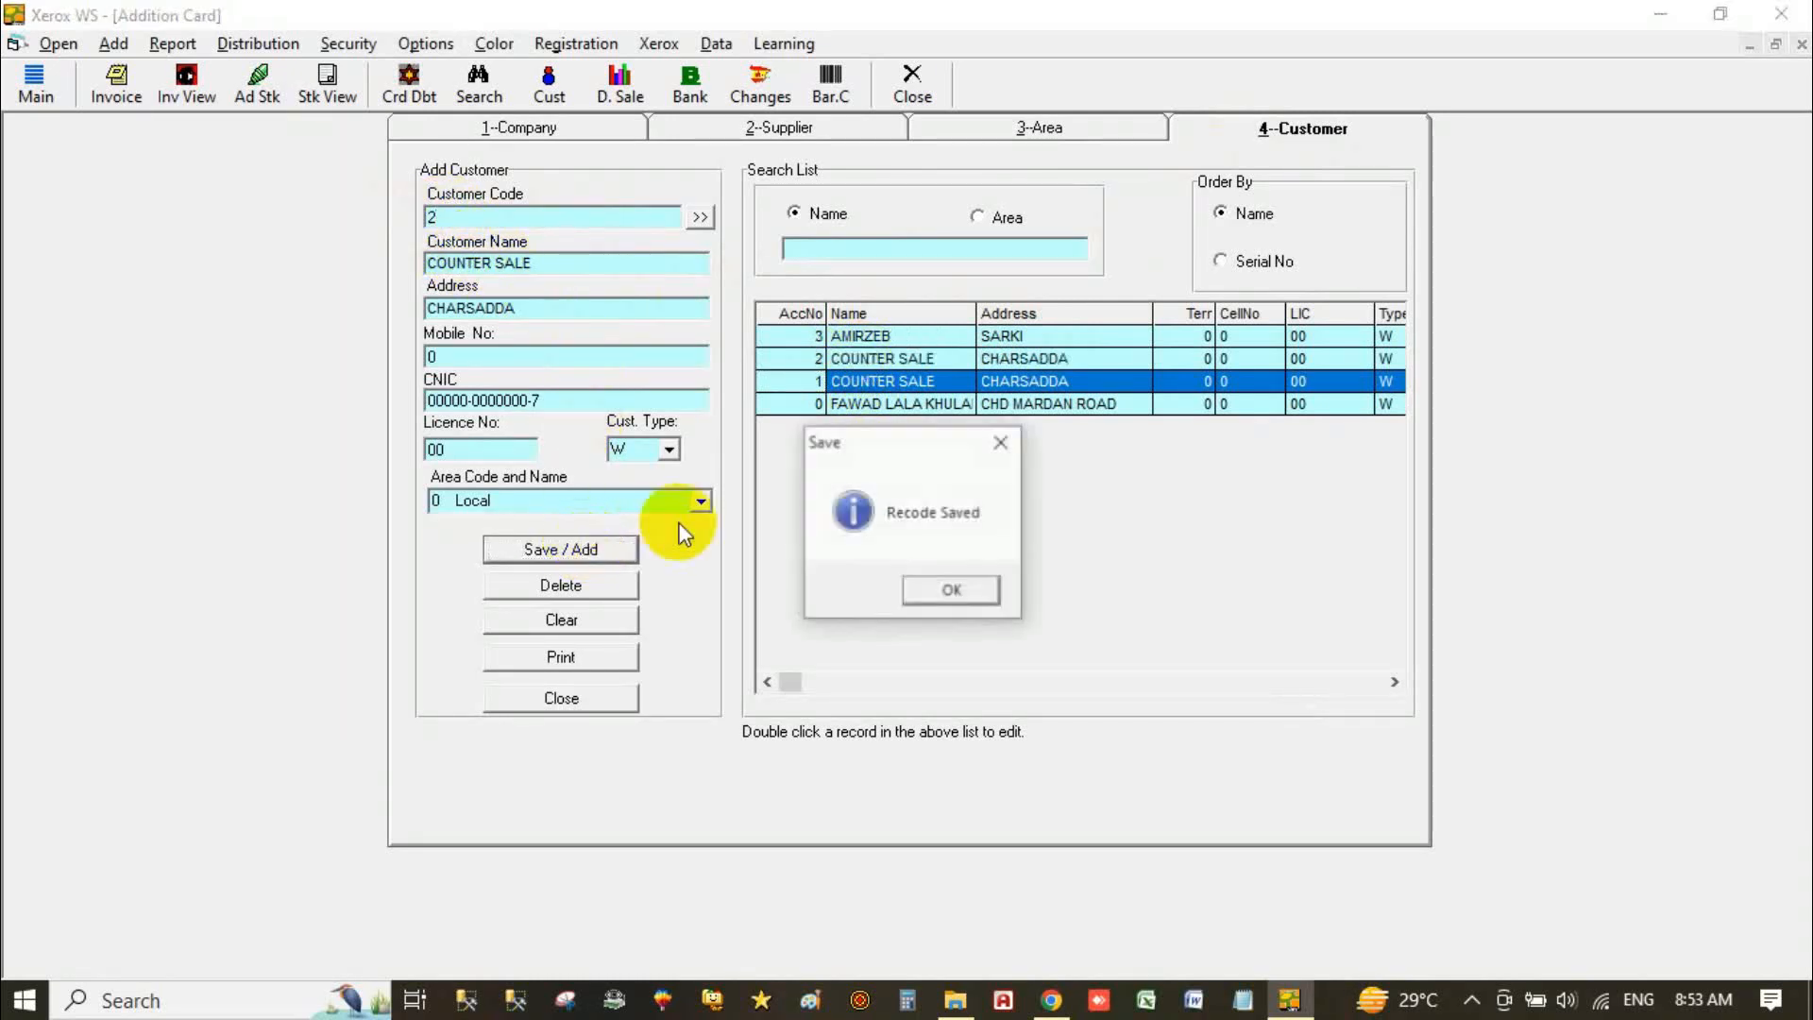
{"action": "left_click", "coordinate": [935, 588]}
Step: Save another COUNTER SALE copy under account number 3 and close the addition card
{"action": "left_click", "coordinate": [938, 359]}
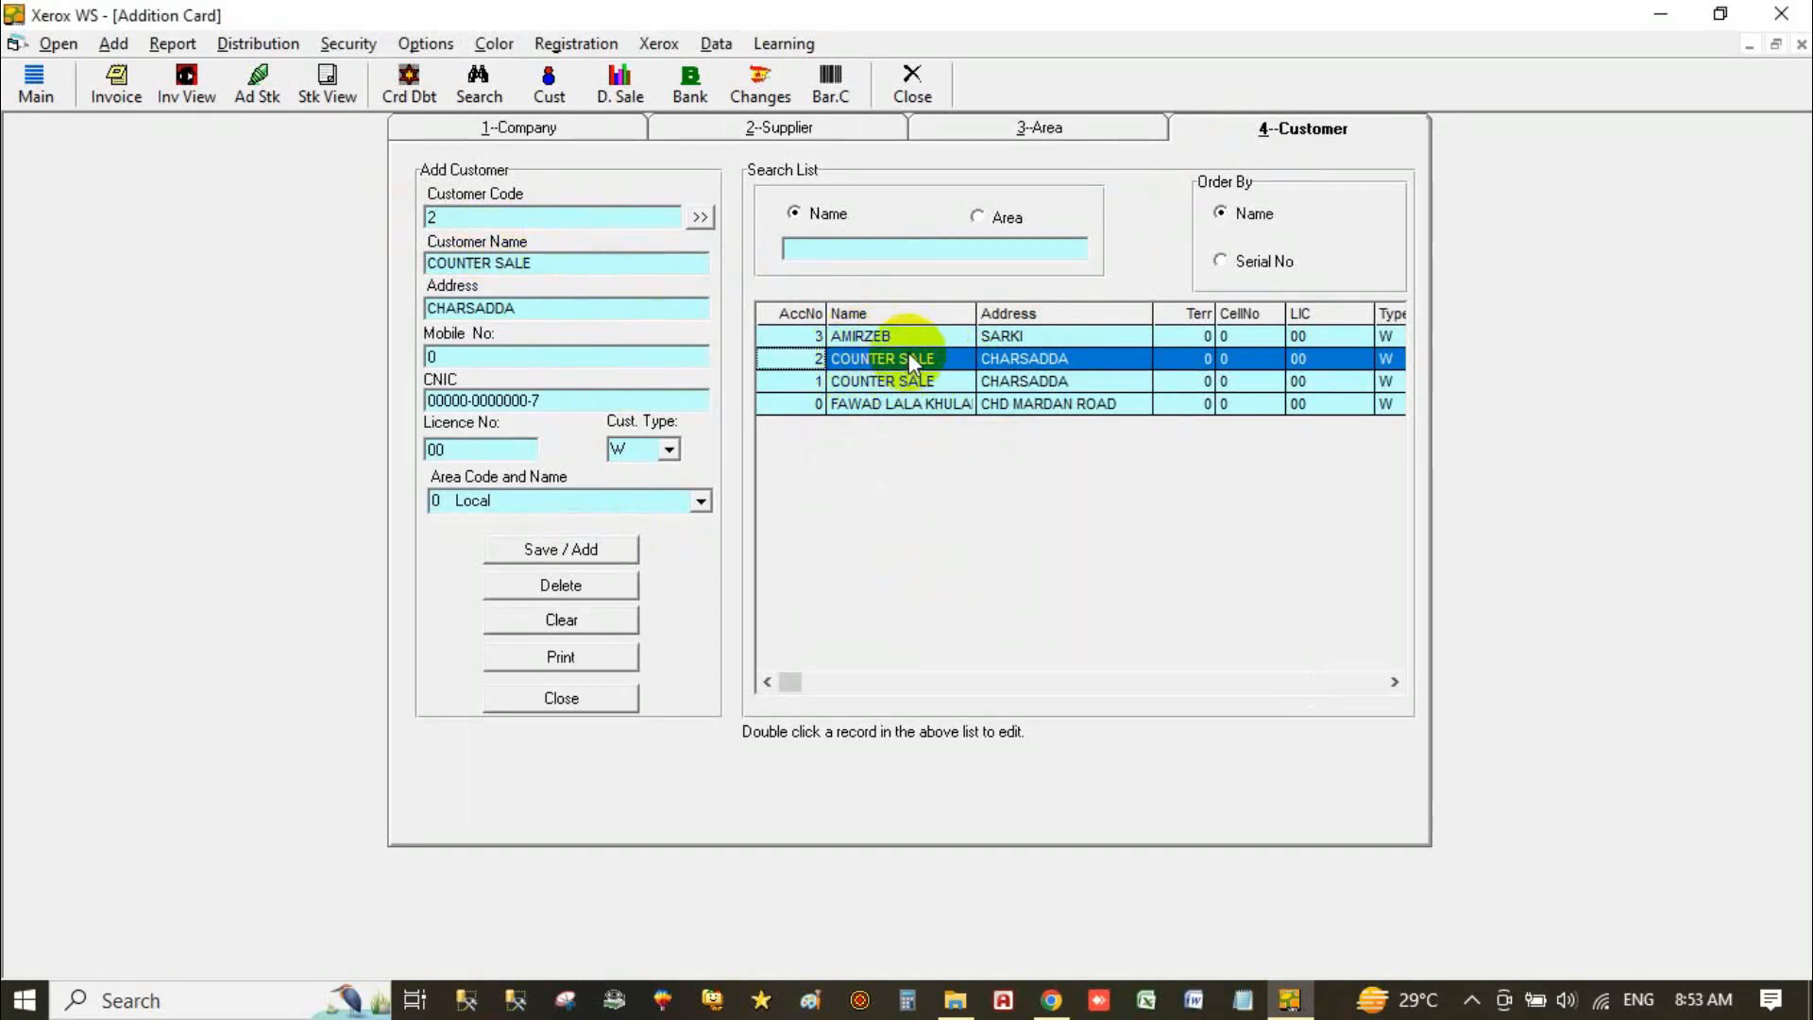
{"action": "left_click", "coordinate": [463, 217]}
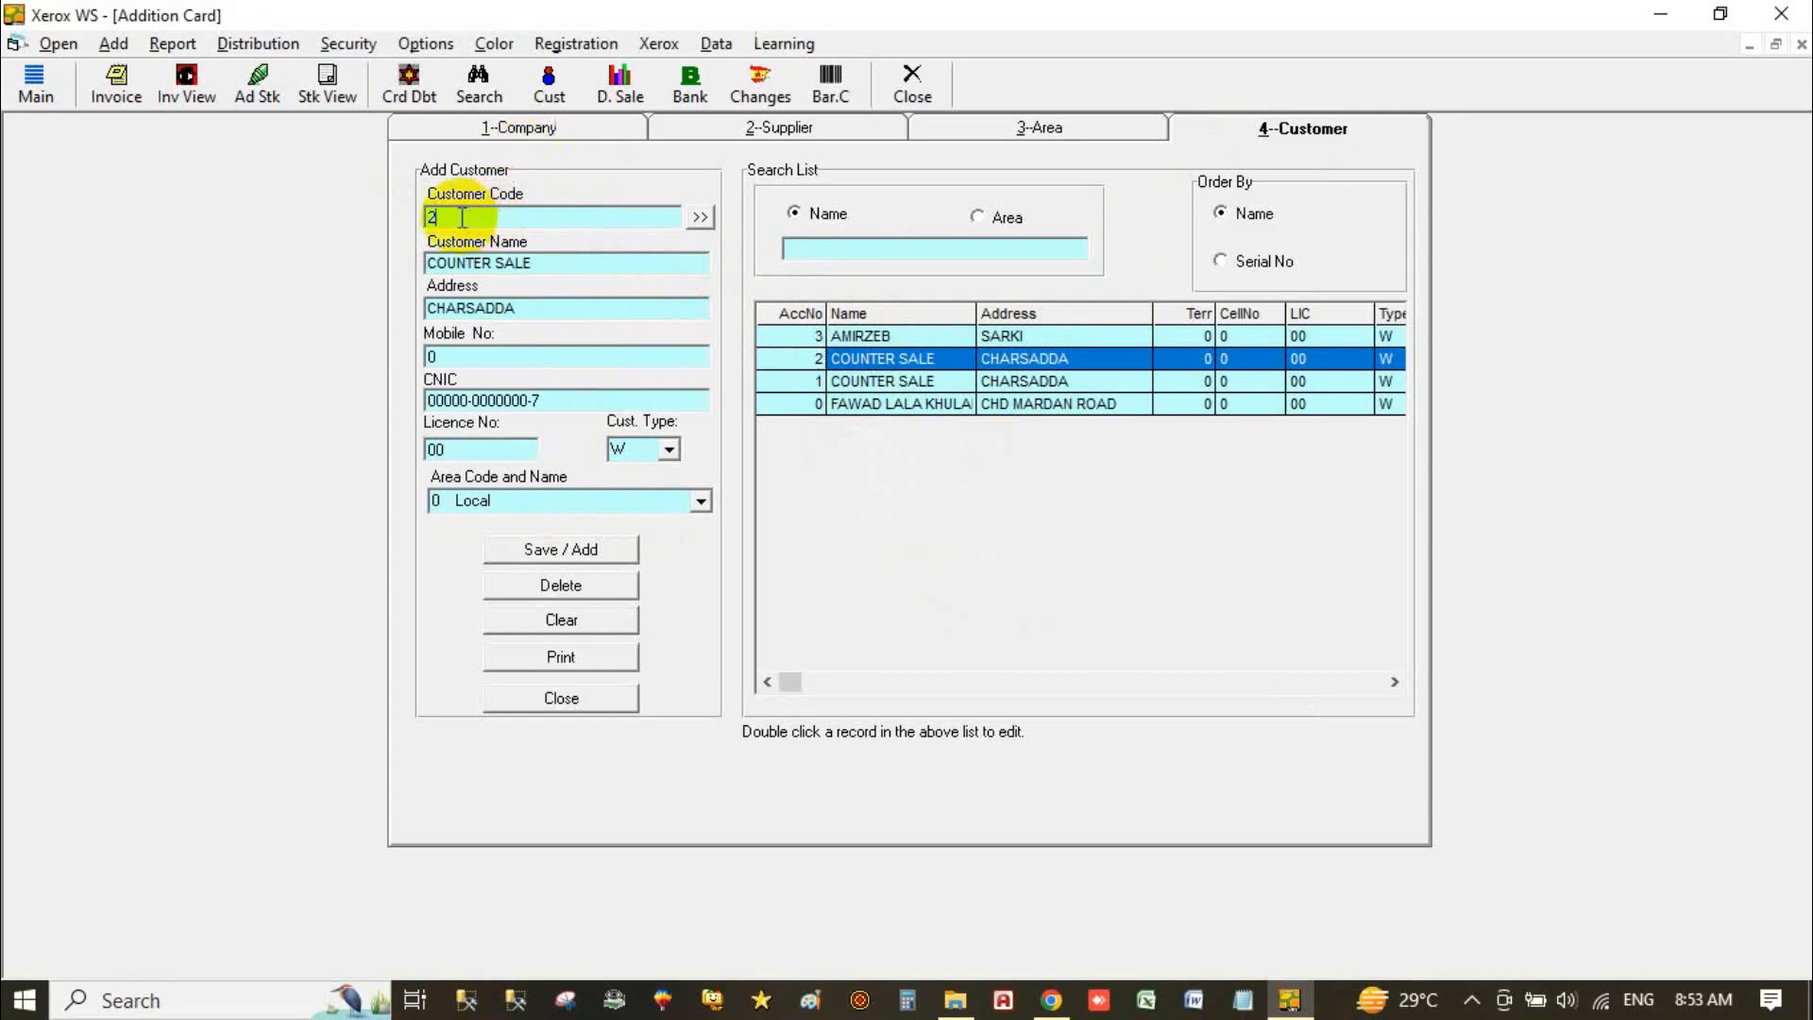
{"action": "key", "text": "BackSpace"}
{"action": "type", "text": "3"}
{"action": "left_click", "coordinate": [561, 554]}
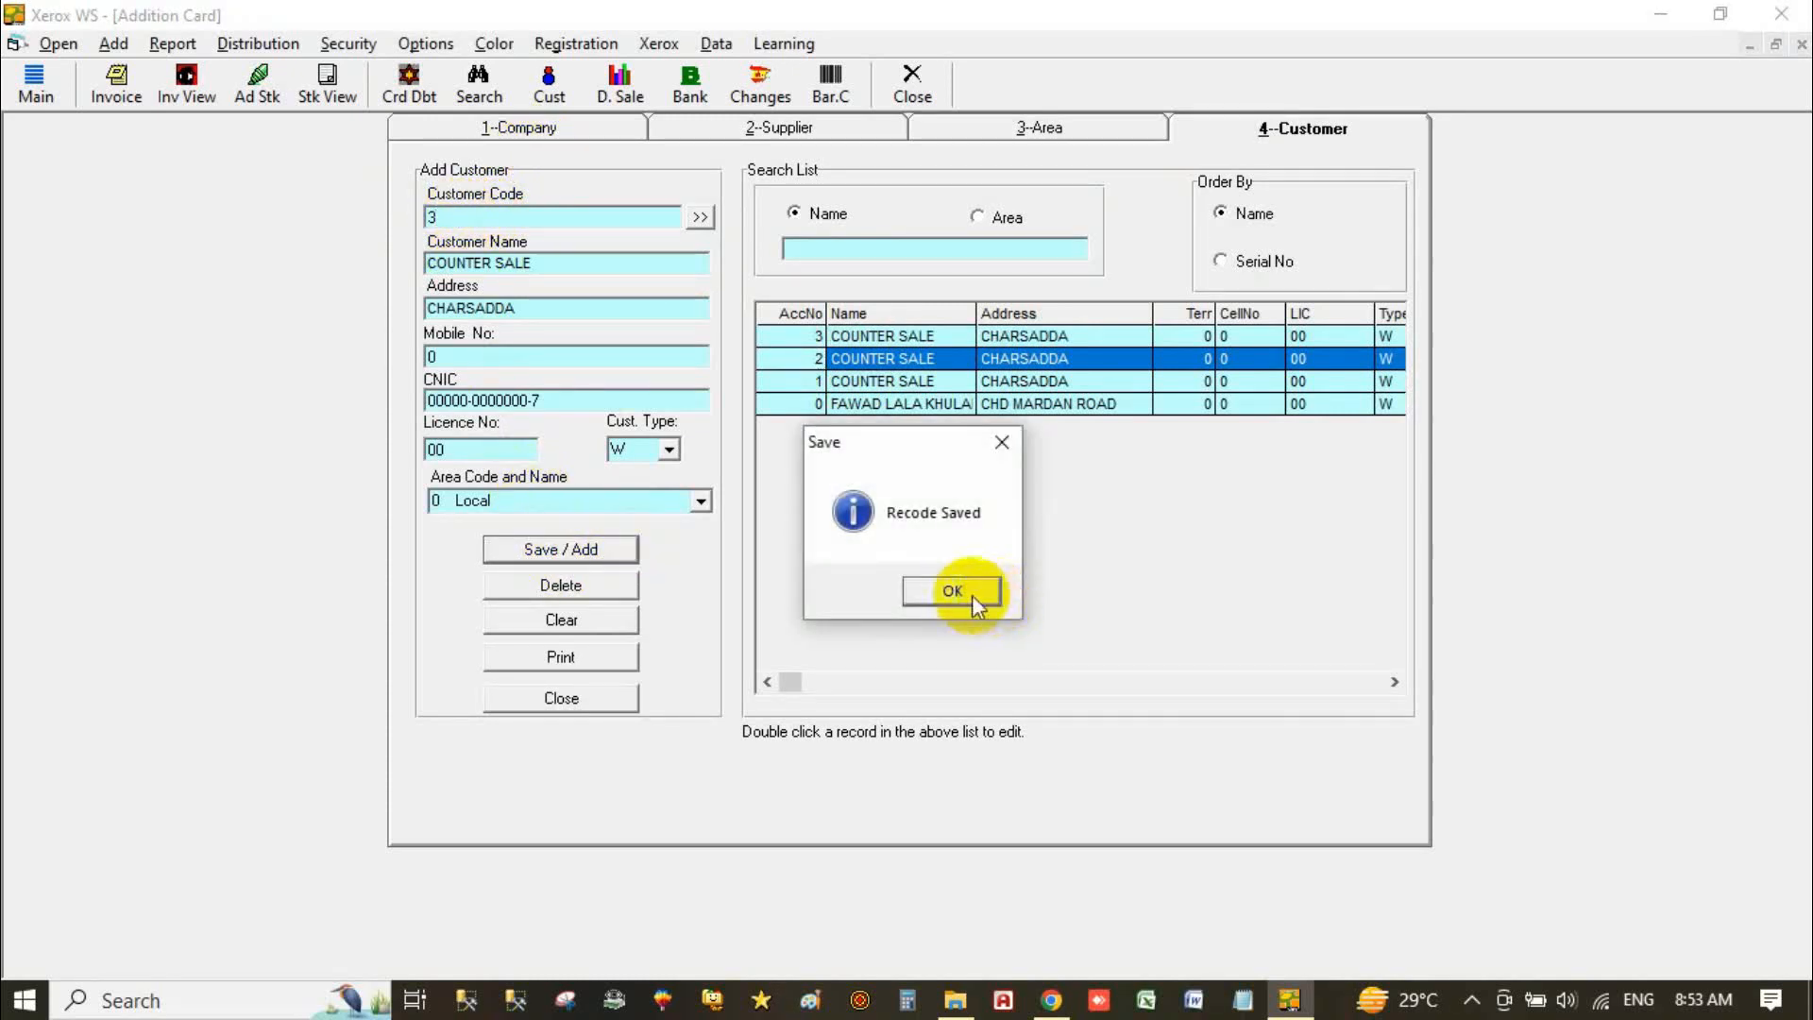
{"action": "left_click", "coordinate": [965, 589]}
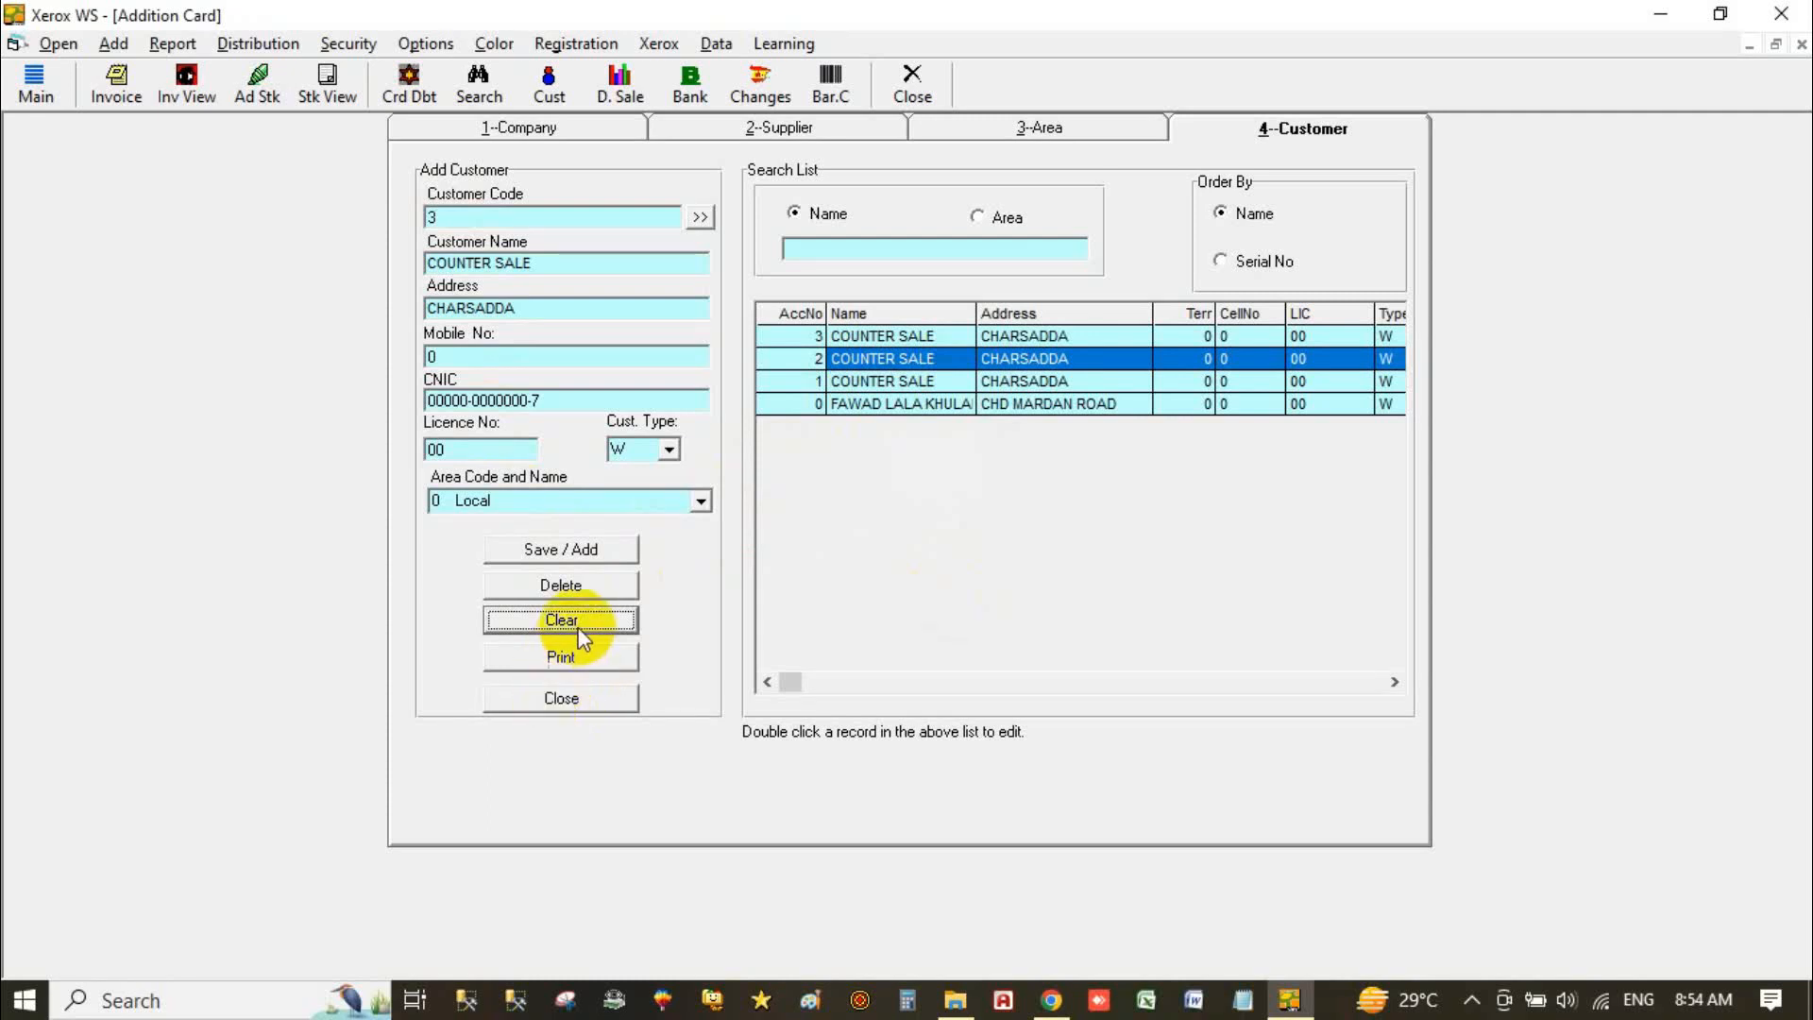
{"action": "left_click", "coordinate": [561, 699]}
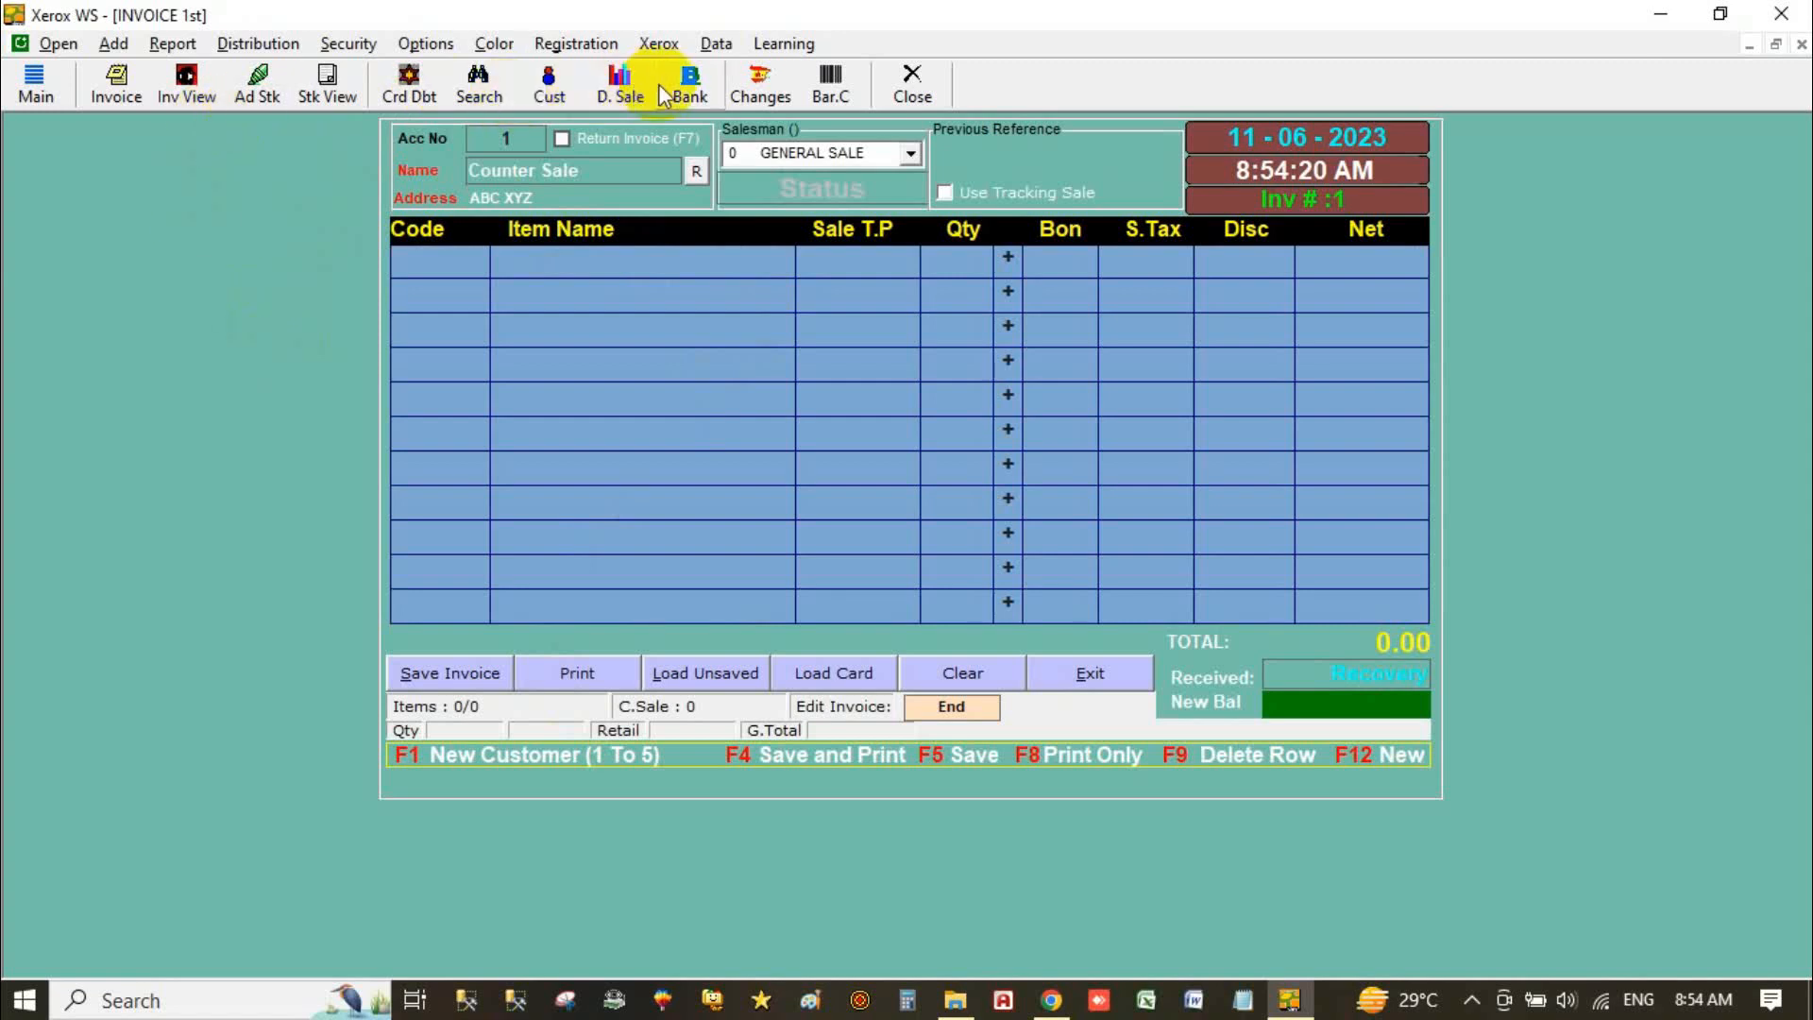
Step: Open Account Receivable to show the Customer Acc Account Entry page
{"action": "left_click", "coordinate": [57, 44]}
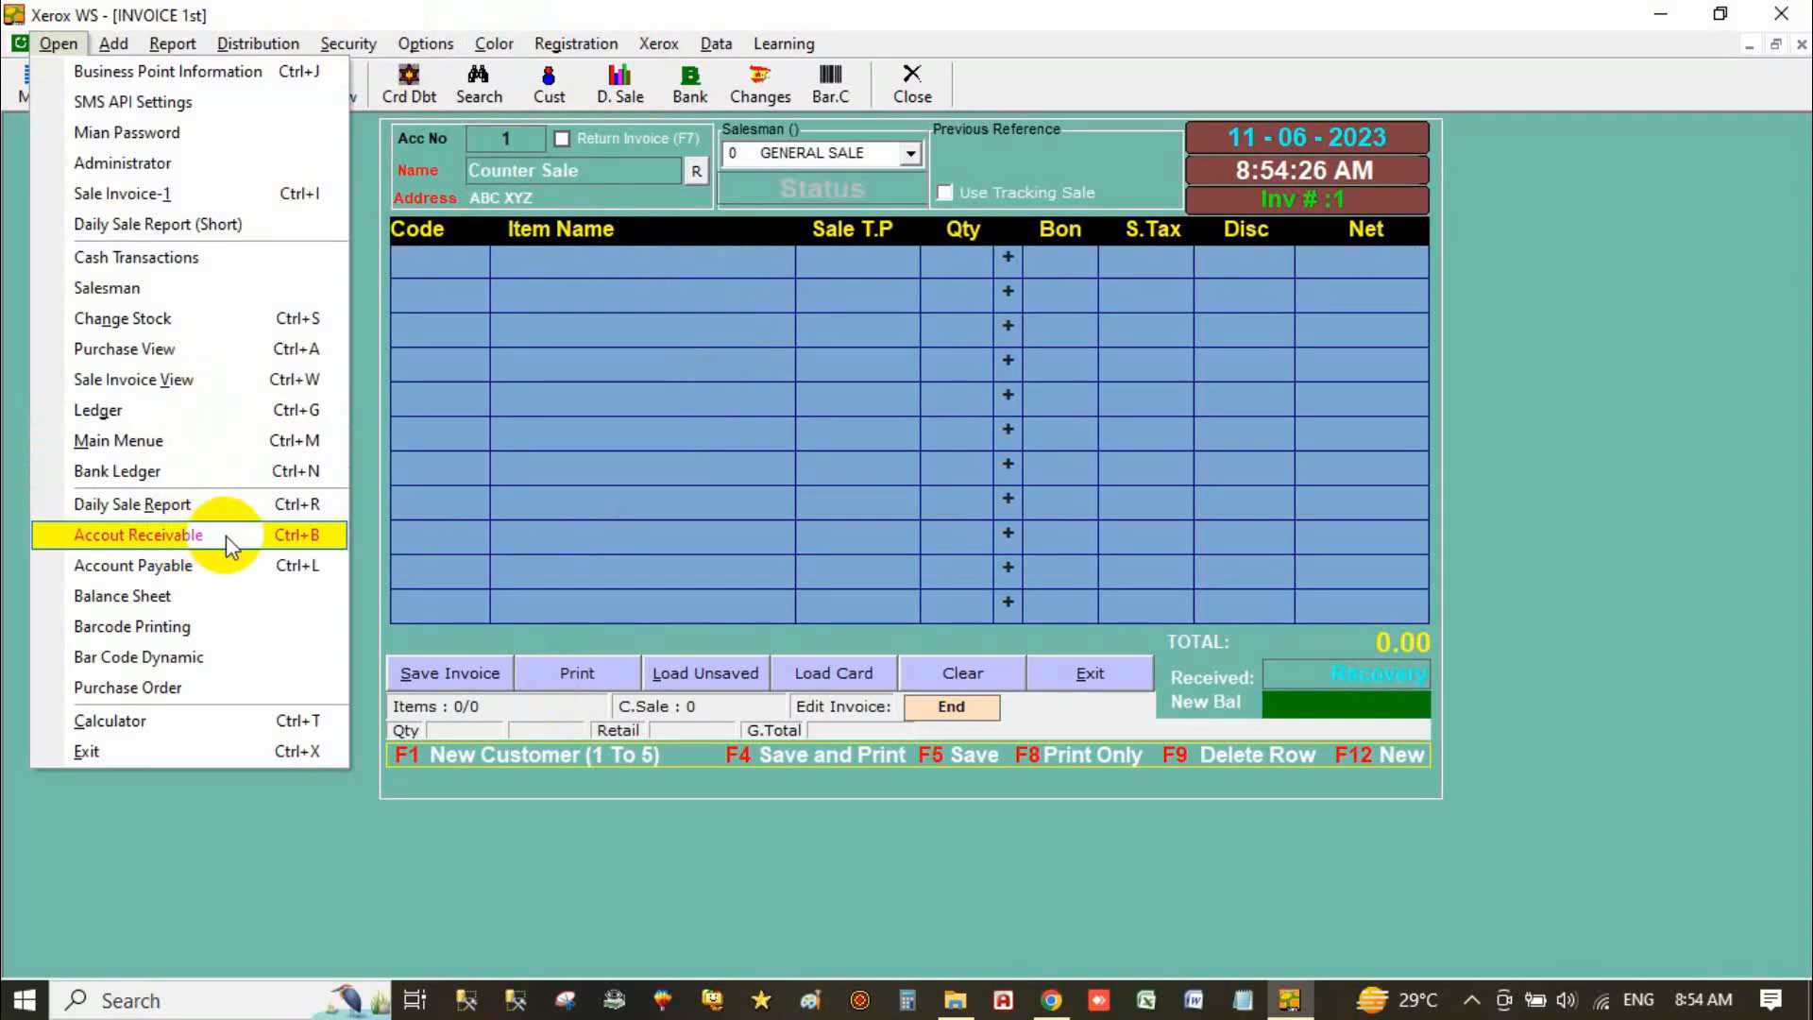
{"action": "left_click", "coordinate": [224, 535]}
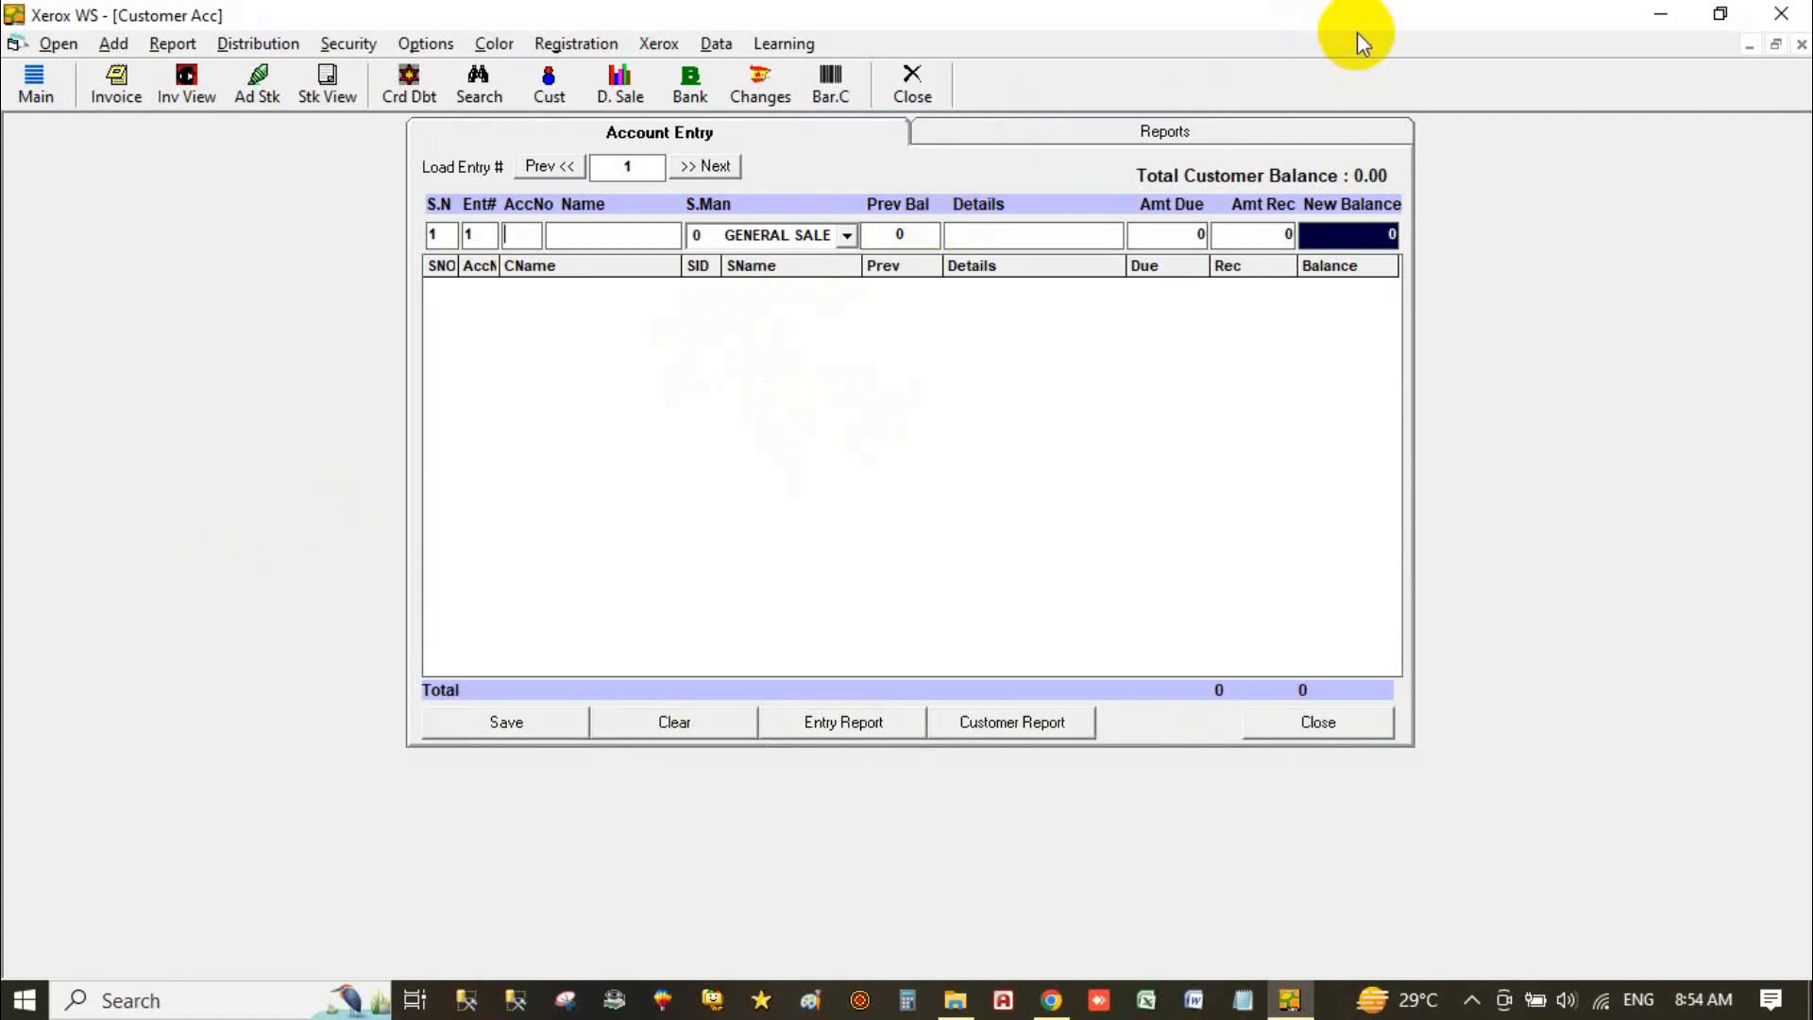
Step: Clear the stray account number and bring up the Add Customer form
{"action": "type", "text": "4"}
{"action": "key", "text": "BackSpace"}
{"action": "left_click", "coordinate": [716, 43]}
{"action": "mouse_move", "coordinate": [142, 52]}
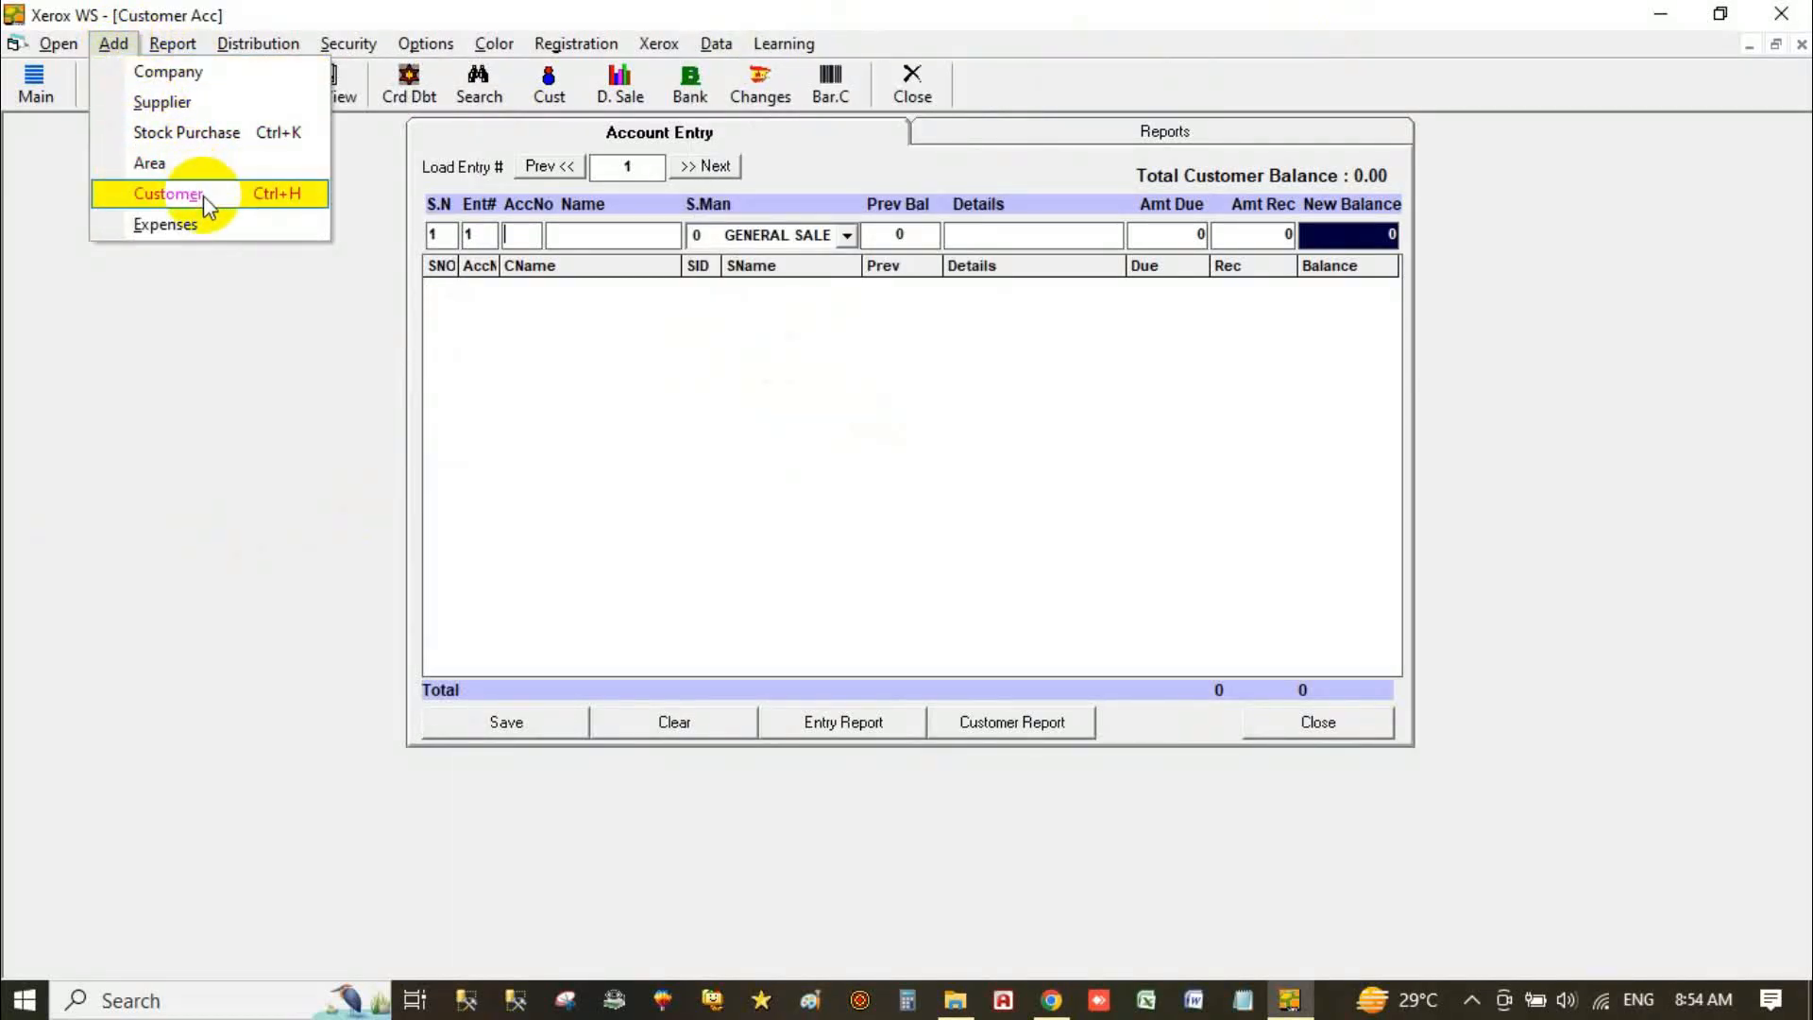
{"action": "left_click", "coordinate": [202, 195]}
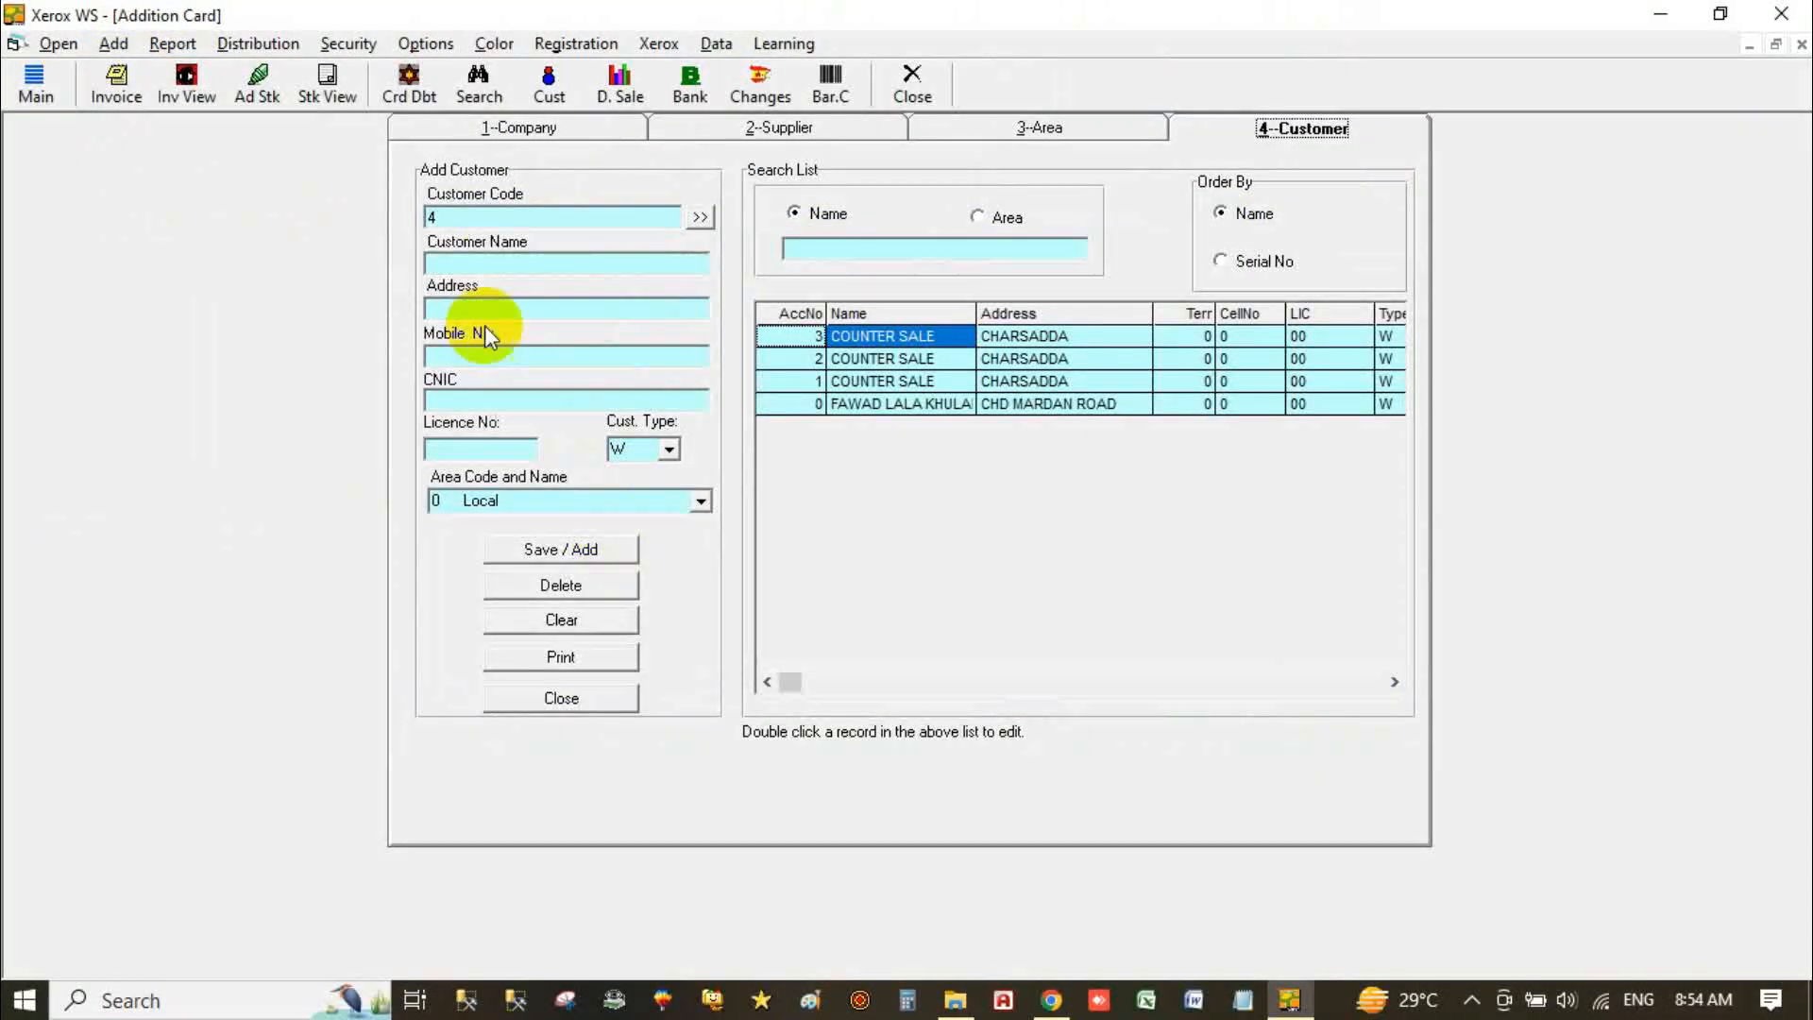
Step: Enter the customer's name, address and mobile number, save as account 4, and close the form
{"action": "left_click", "coordinate": [481, 268]}
{"action": "type", "text": "Ahmad "}
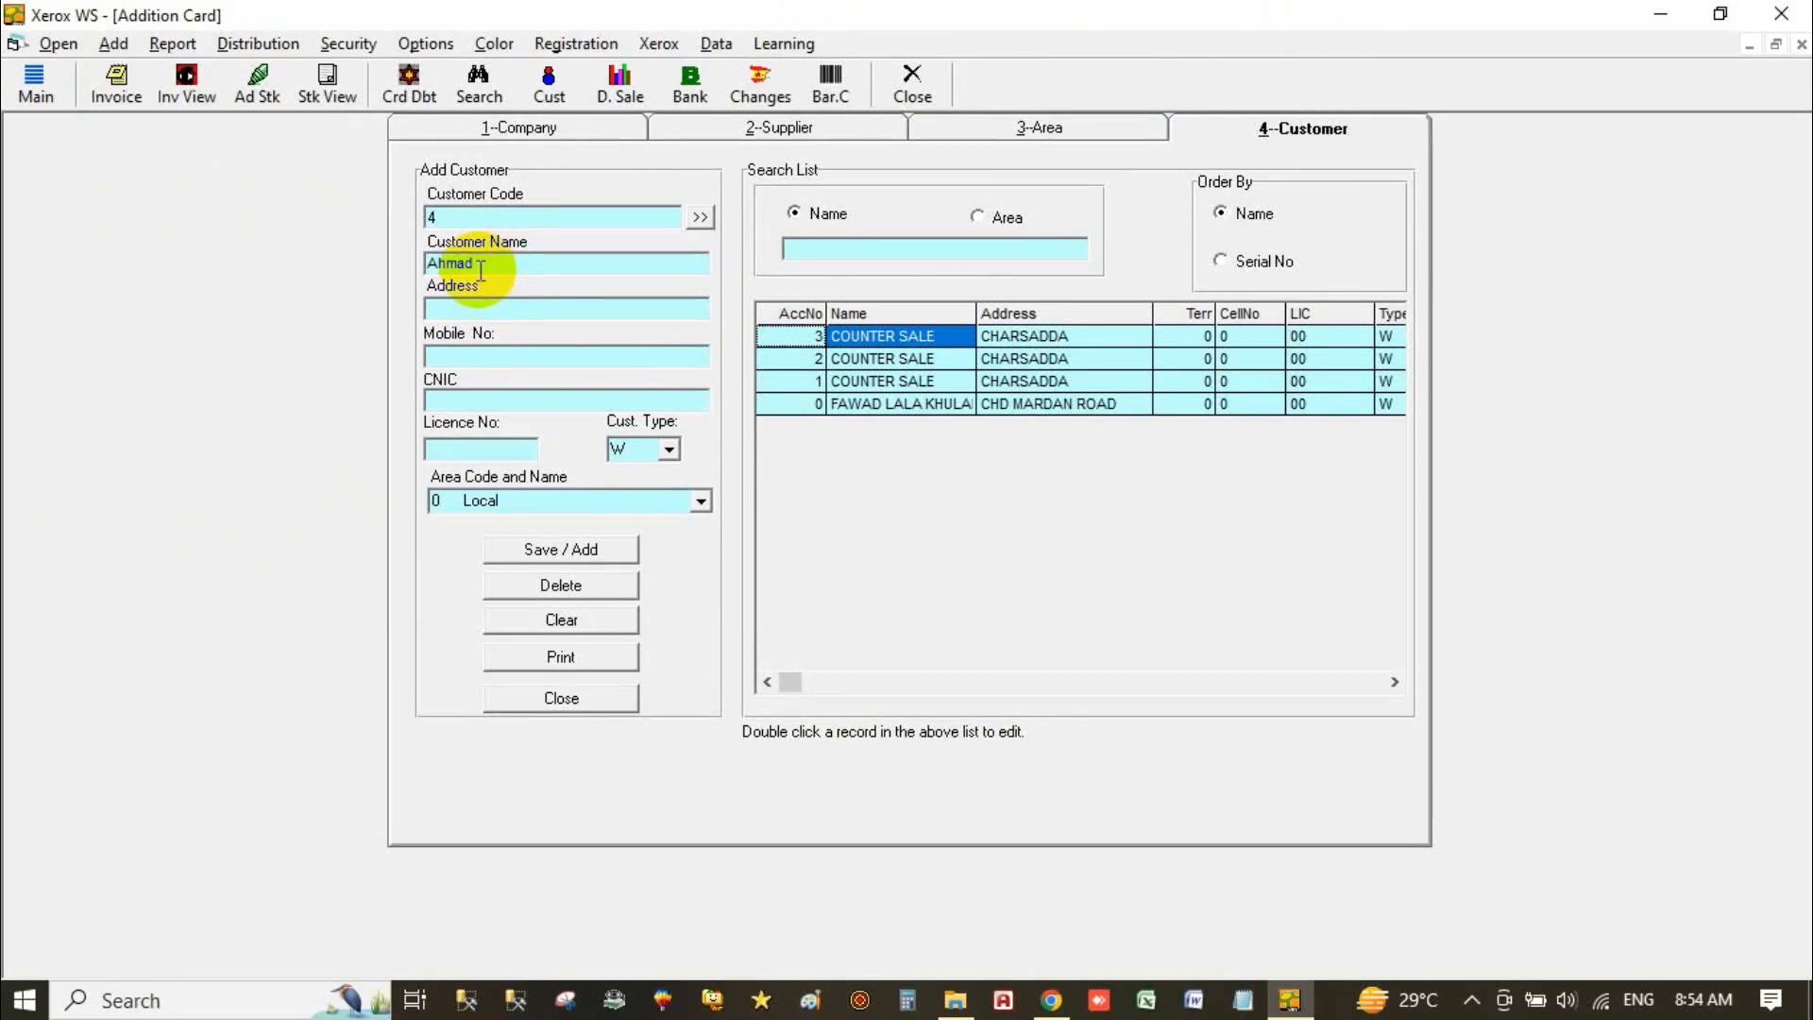
{"action": "type", "text": "Traders"}
{"action": "key", "text": "Return"}
{"action": "type", "text": "P"}
{"action": "key", "text": "BackSpace"}
{"action": "type", "text": "Namak Mandi Peshawar"}
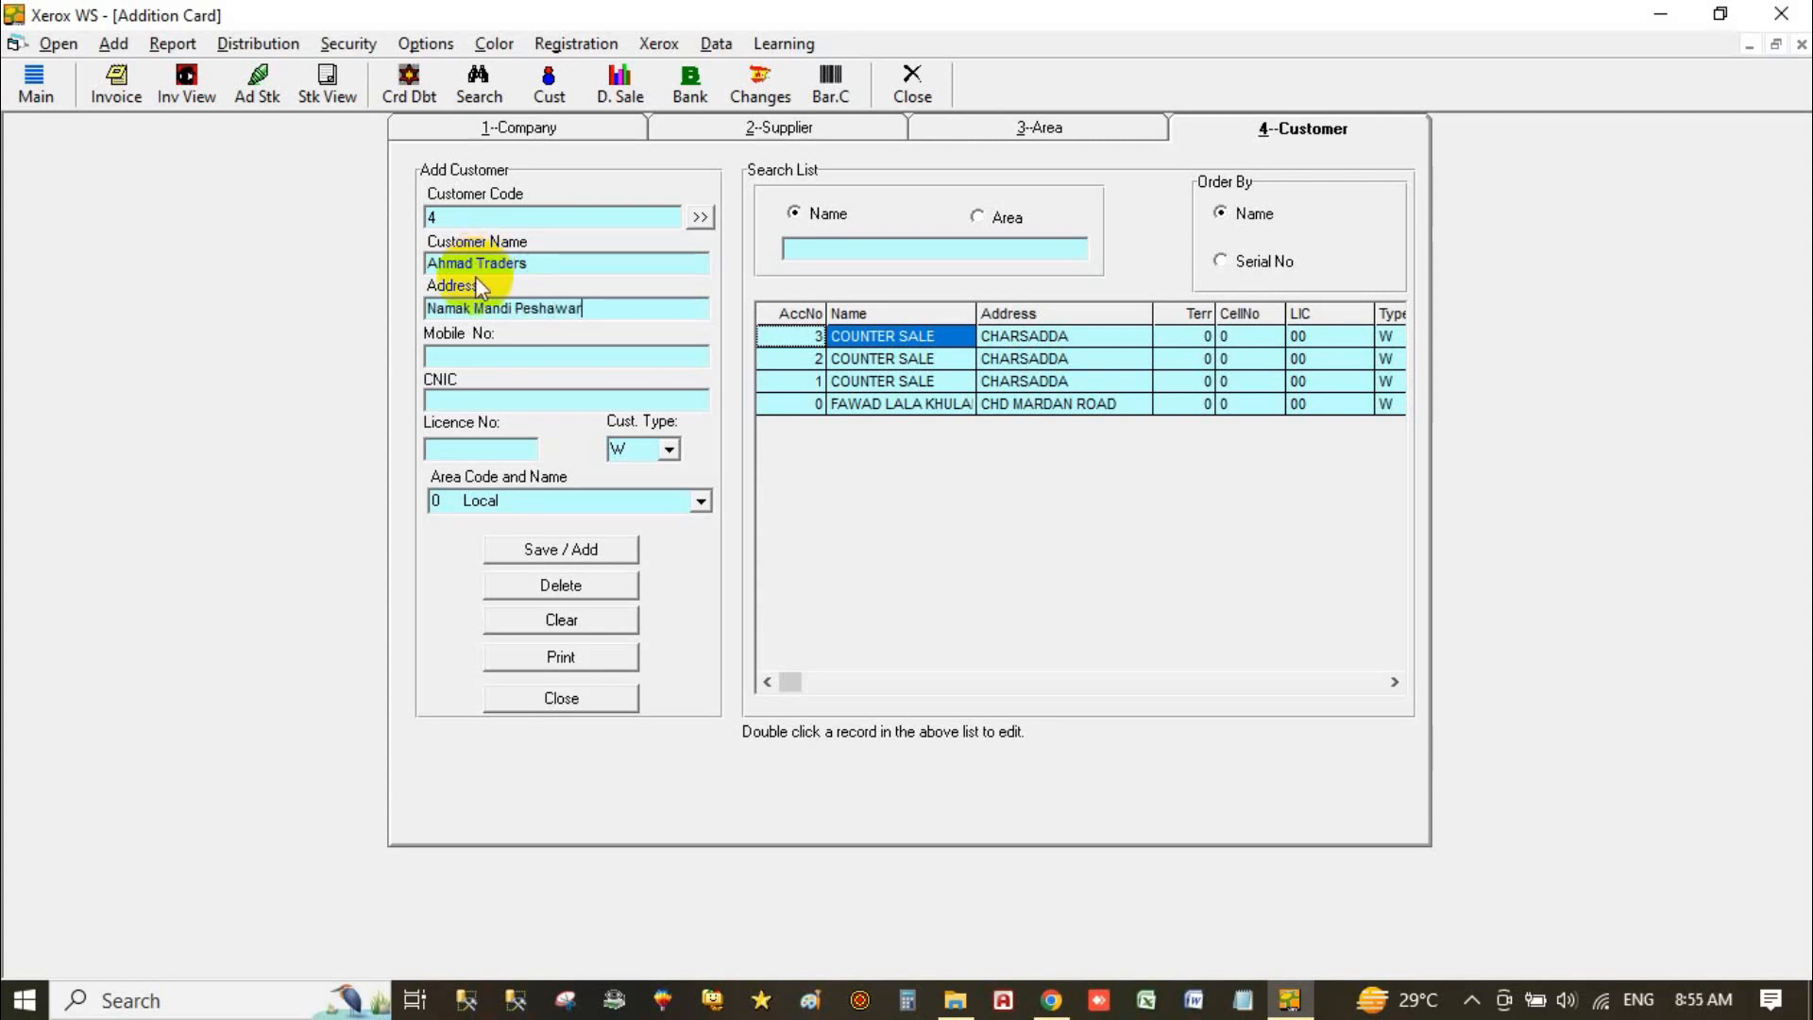
{"action": "left_click", "coordinate": [560, 355]}
{"action": "type", "text": "0300000"}
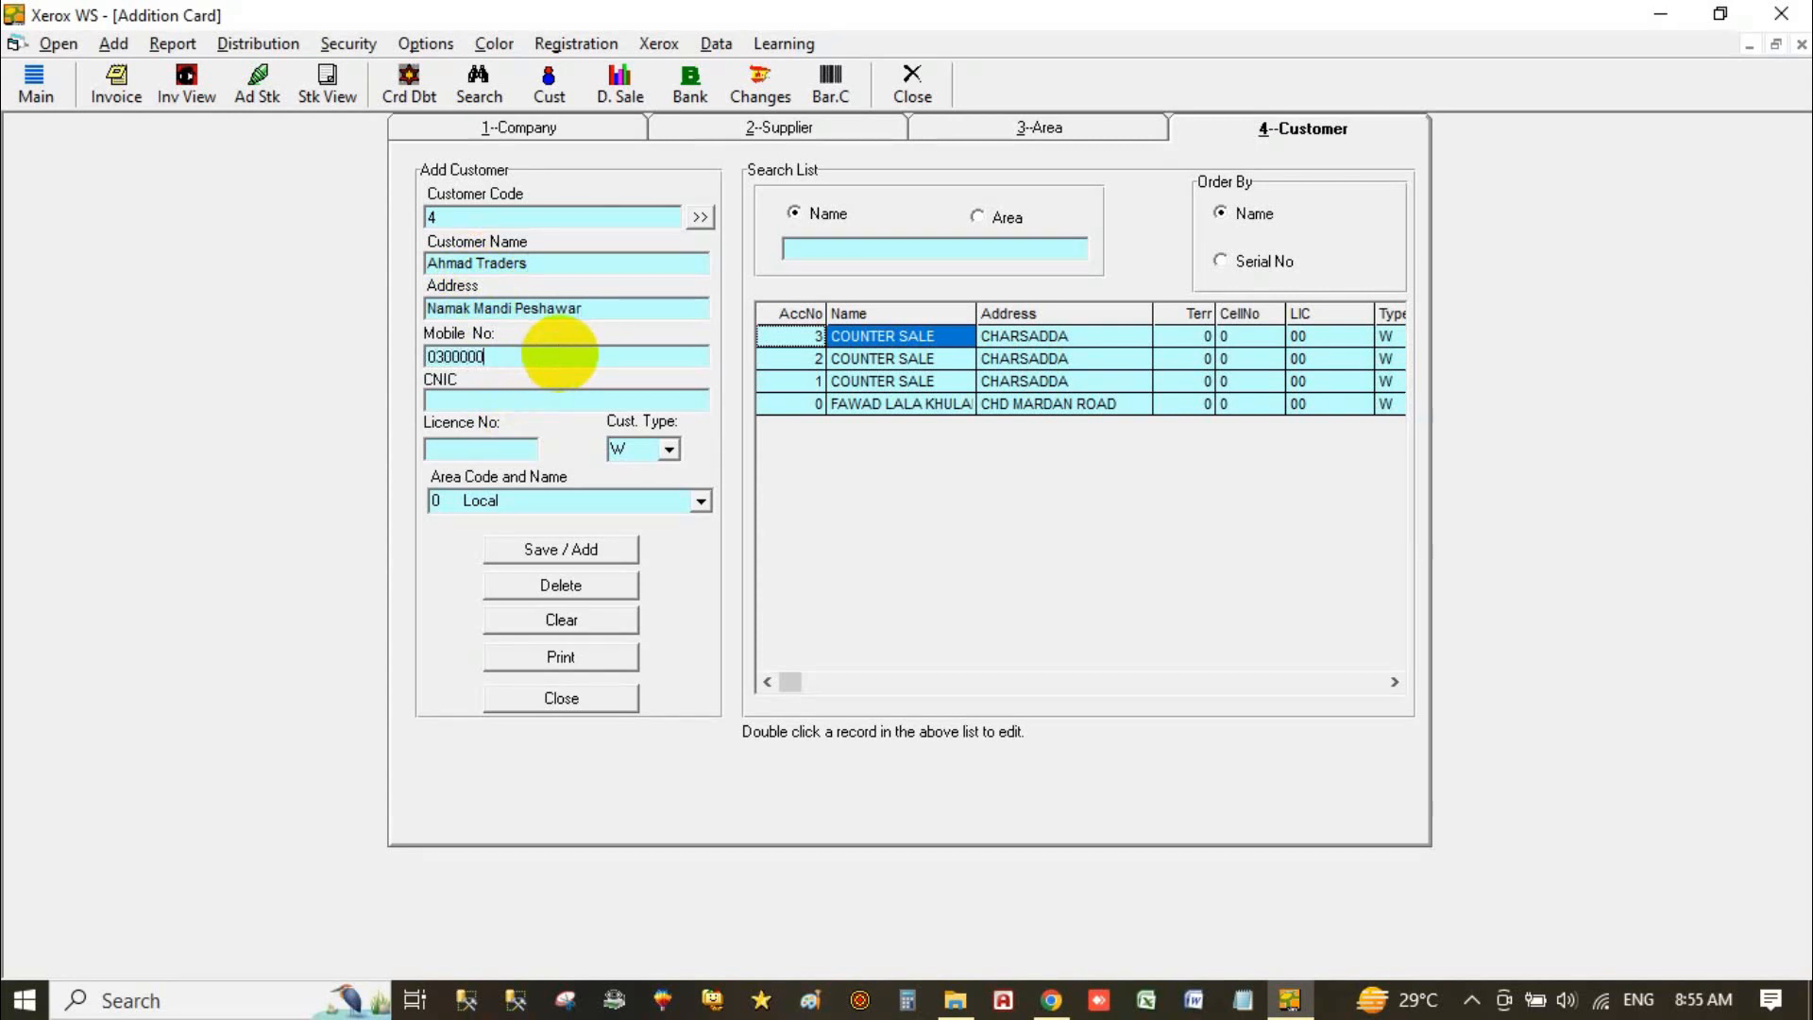
{"action": "left_click", "coordinate": [567, 548]}
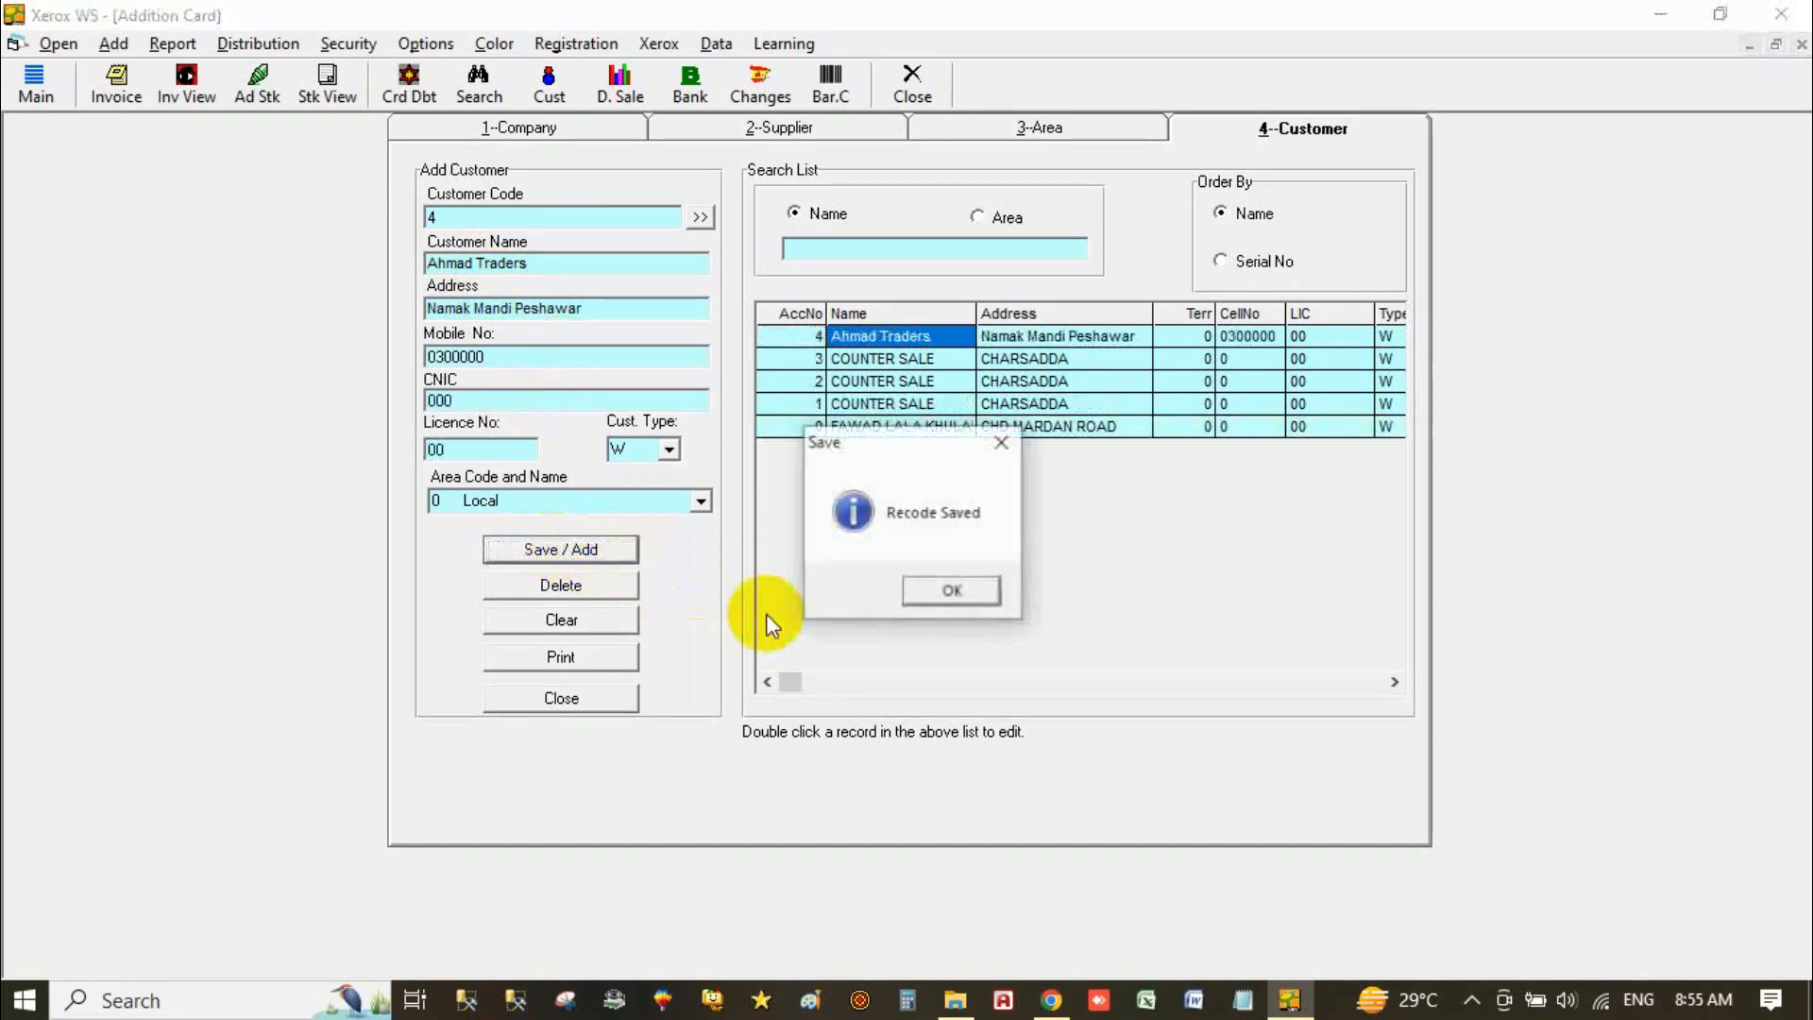
{"action": "left_click", "coordinate": [951, 589]}
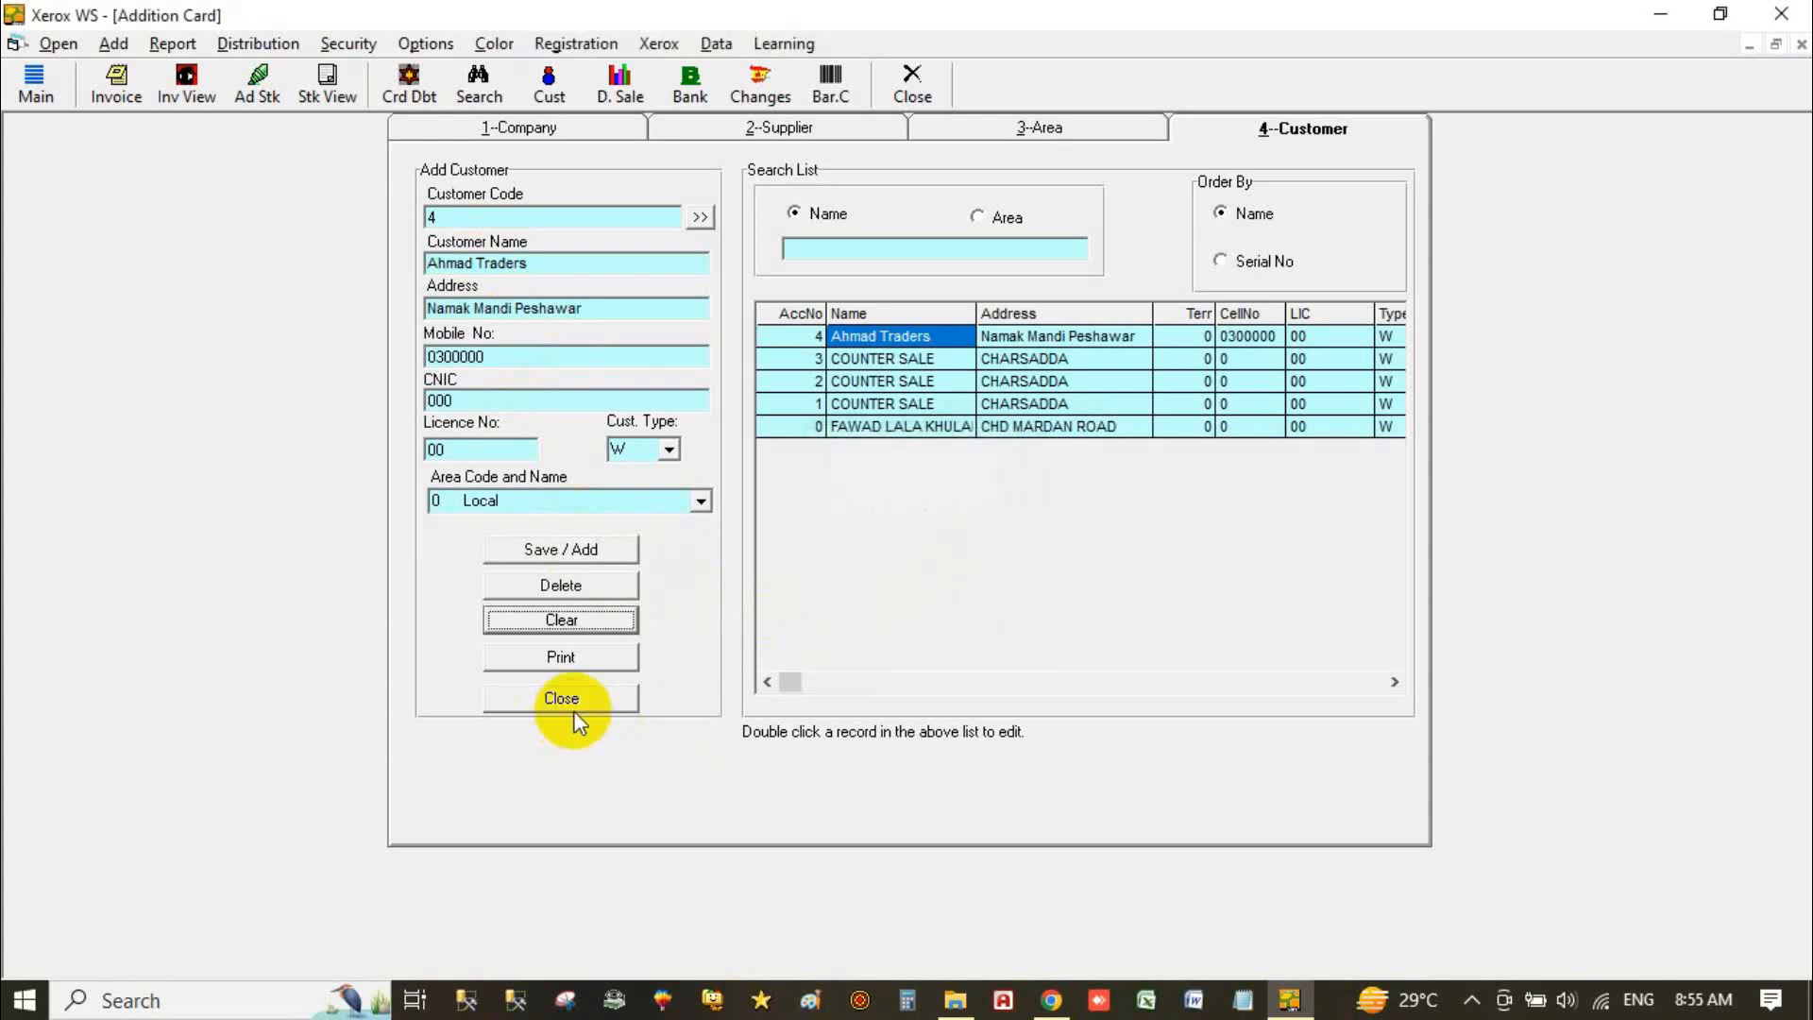
{"action": "left_click", "coordinate": [566, 703]}
{"action": "left_click", "coordinate": [528, 236]}
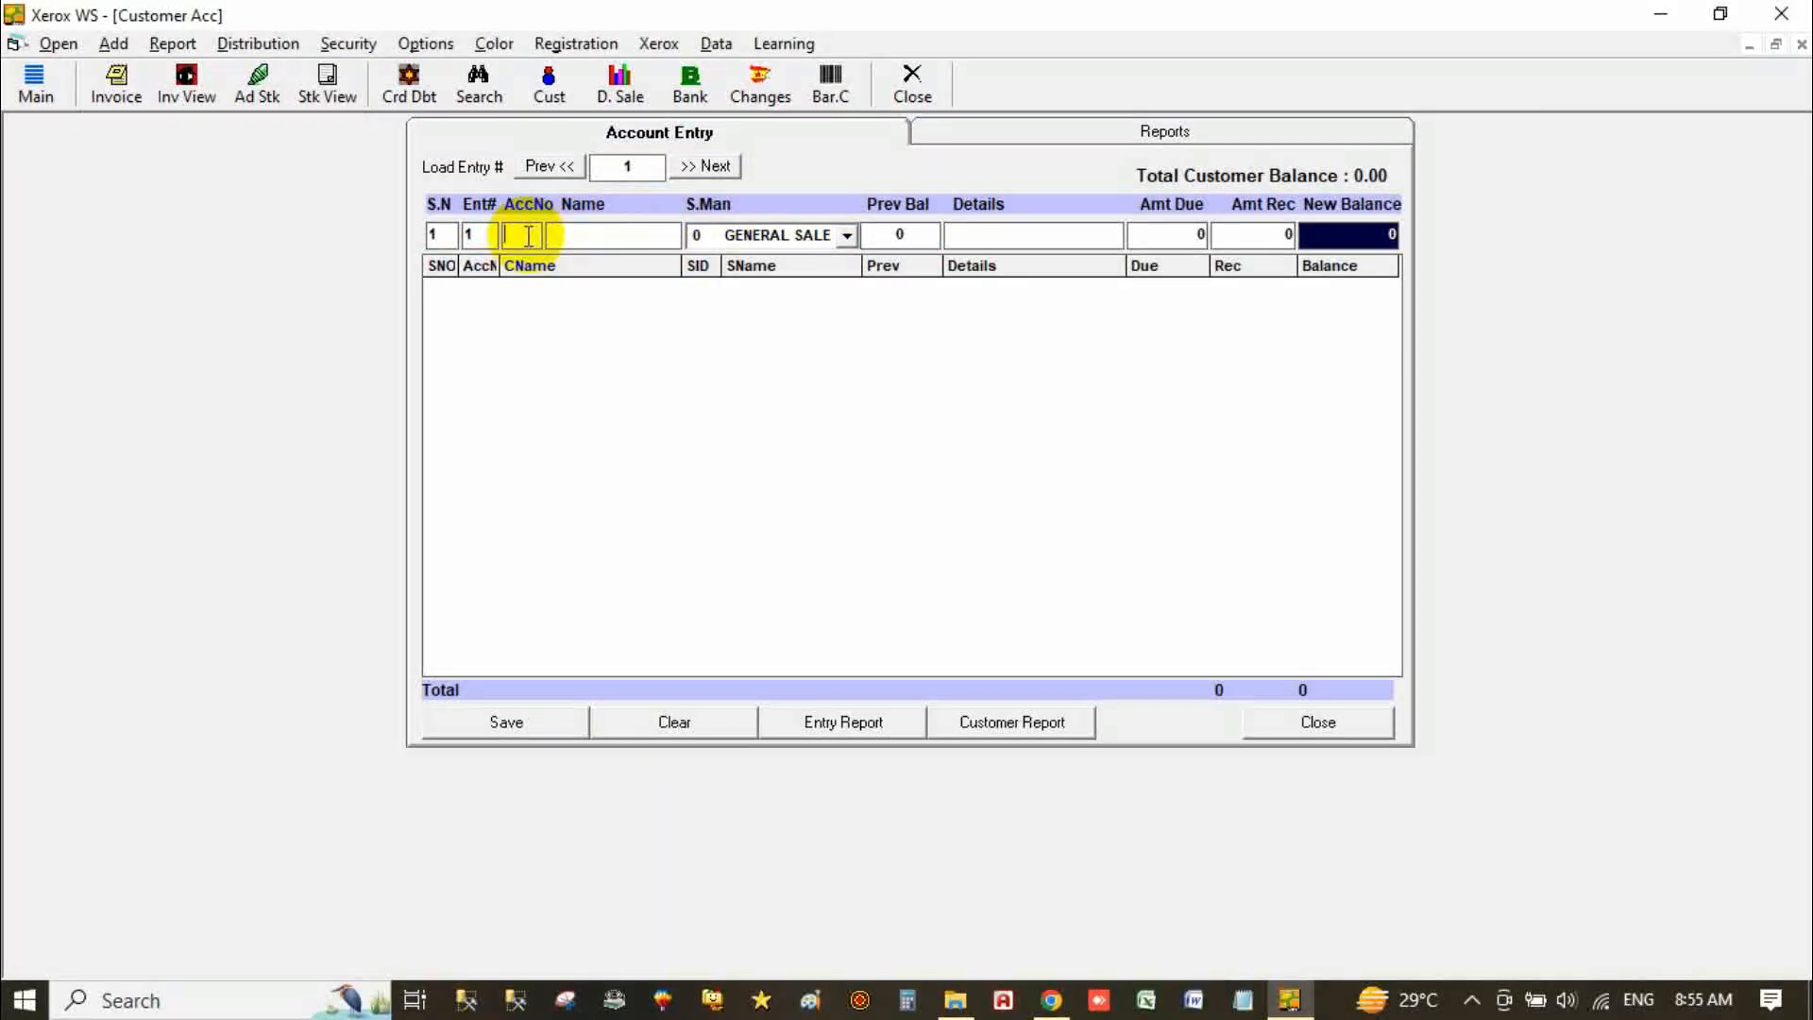
Step: Load customer account 4 into the Customer Acc entry
{"action": "type", "text": "4"}
{"action": "key", "text": "Return"}
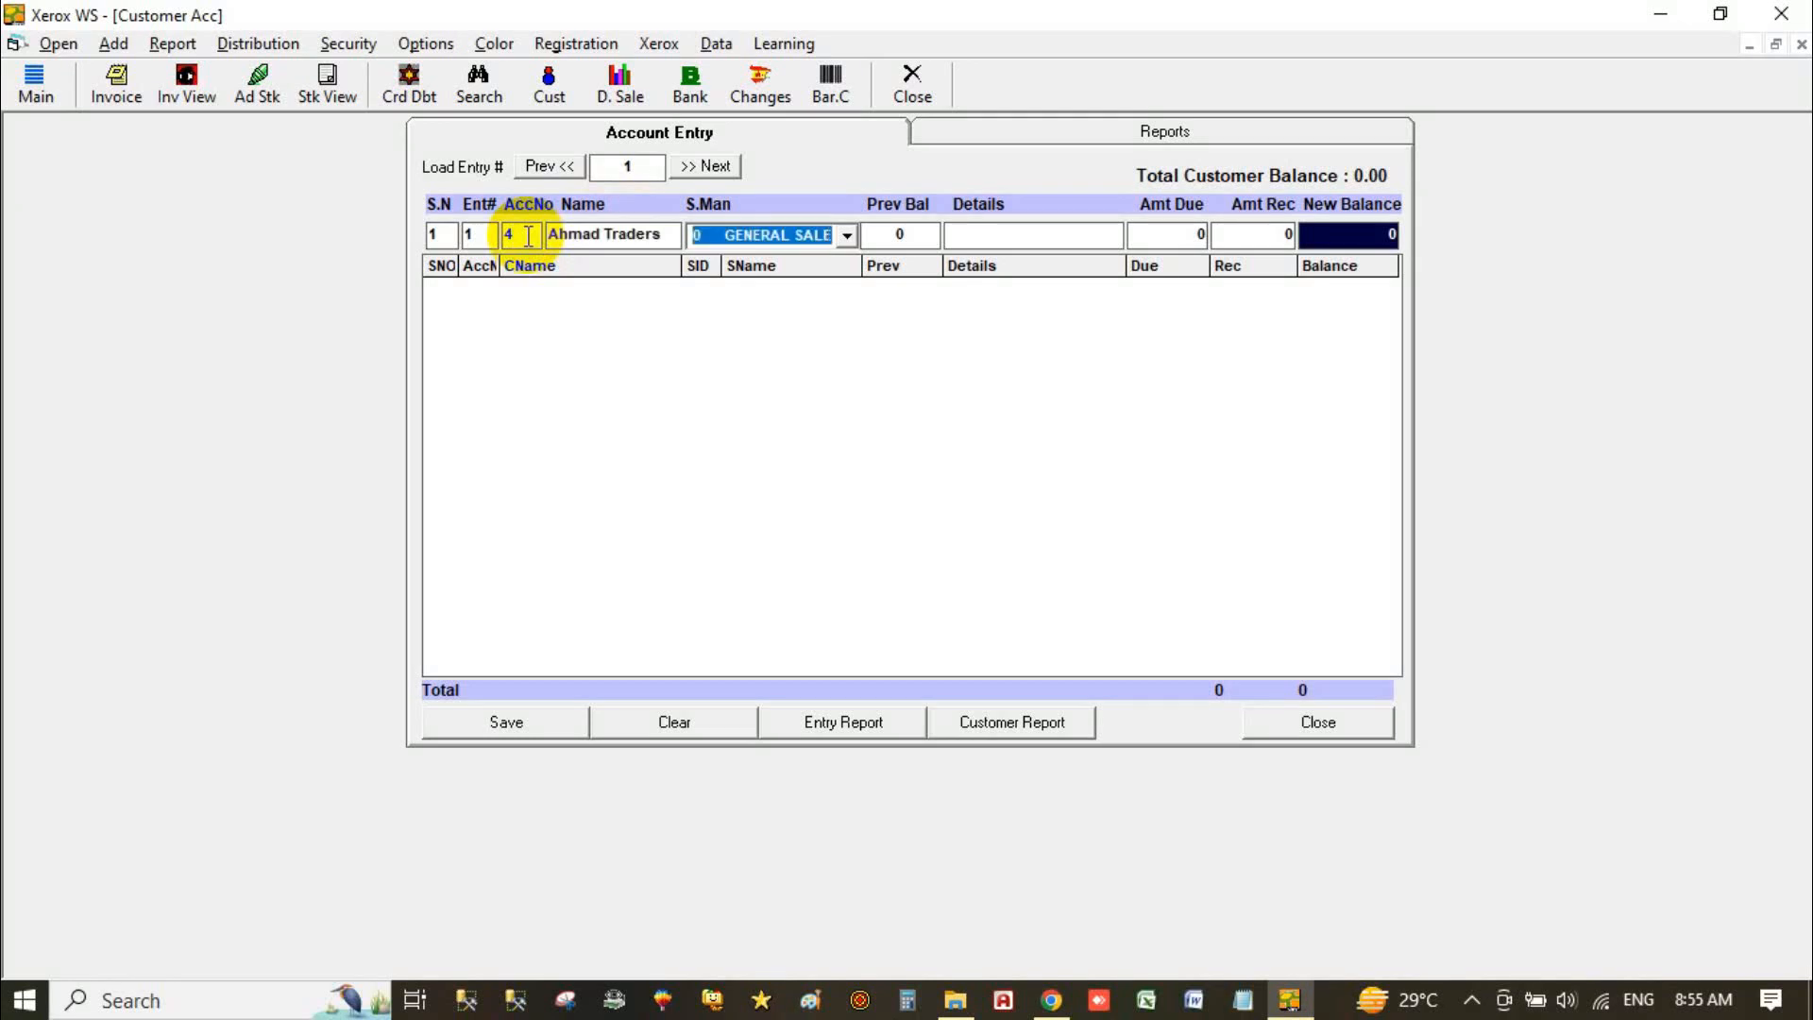
{"action": "left_click", "coordinate": [528, 236]}
{"action": "key", "text": "BackSpace"}
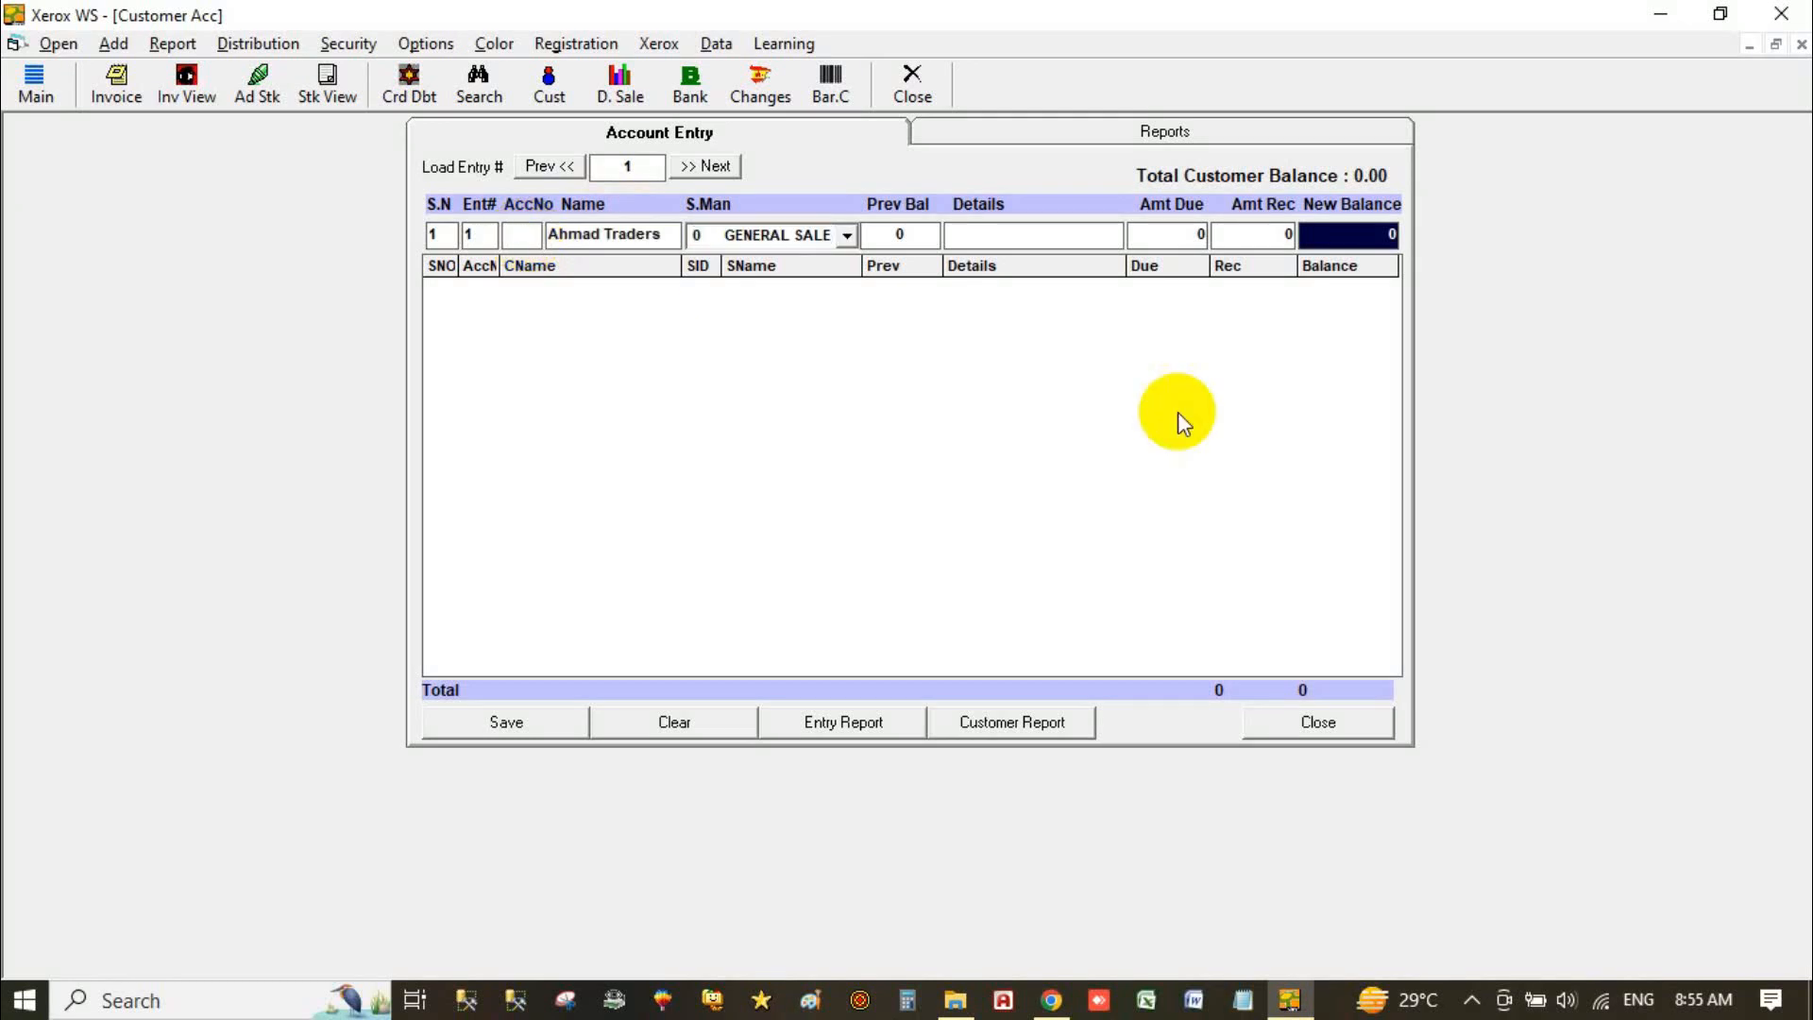
{"action": "type", "text": "4"}
{"action": "key", "text": "Return"}
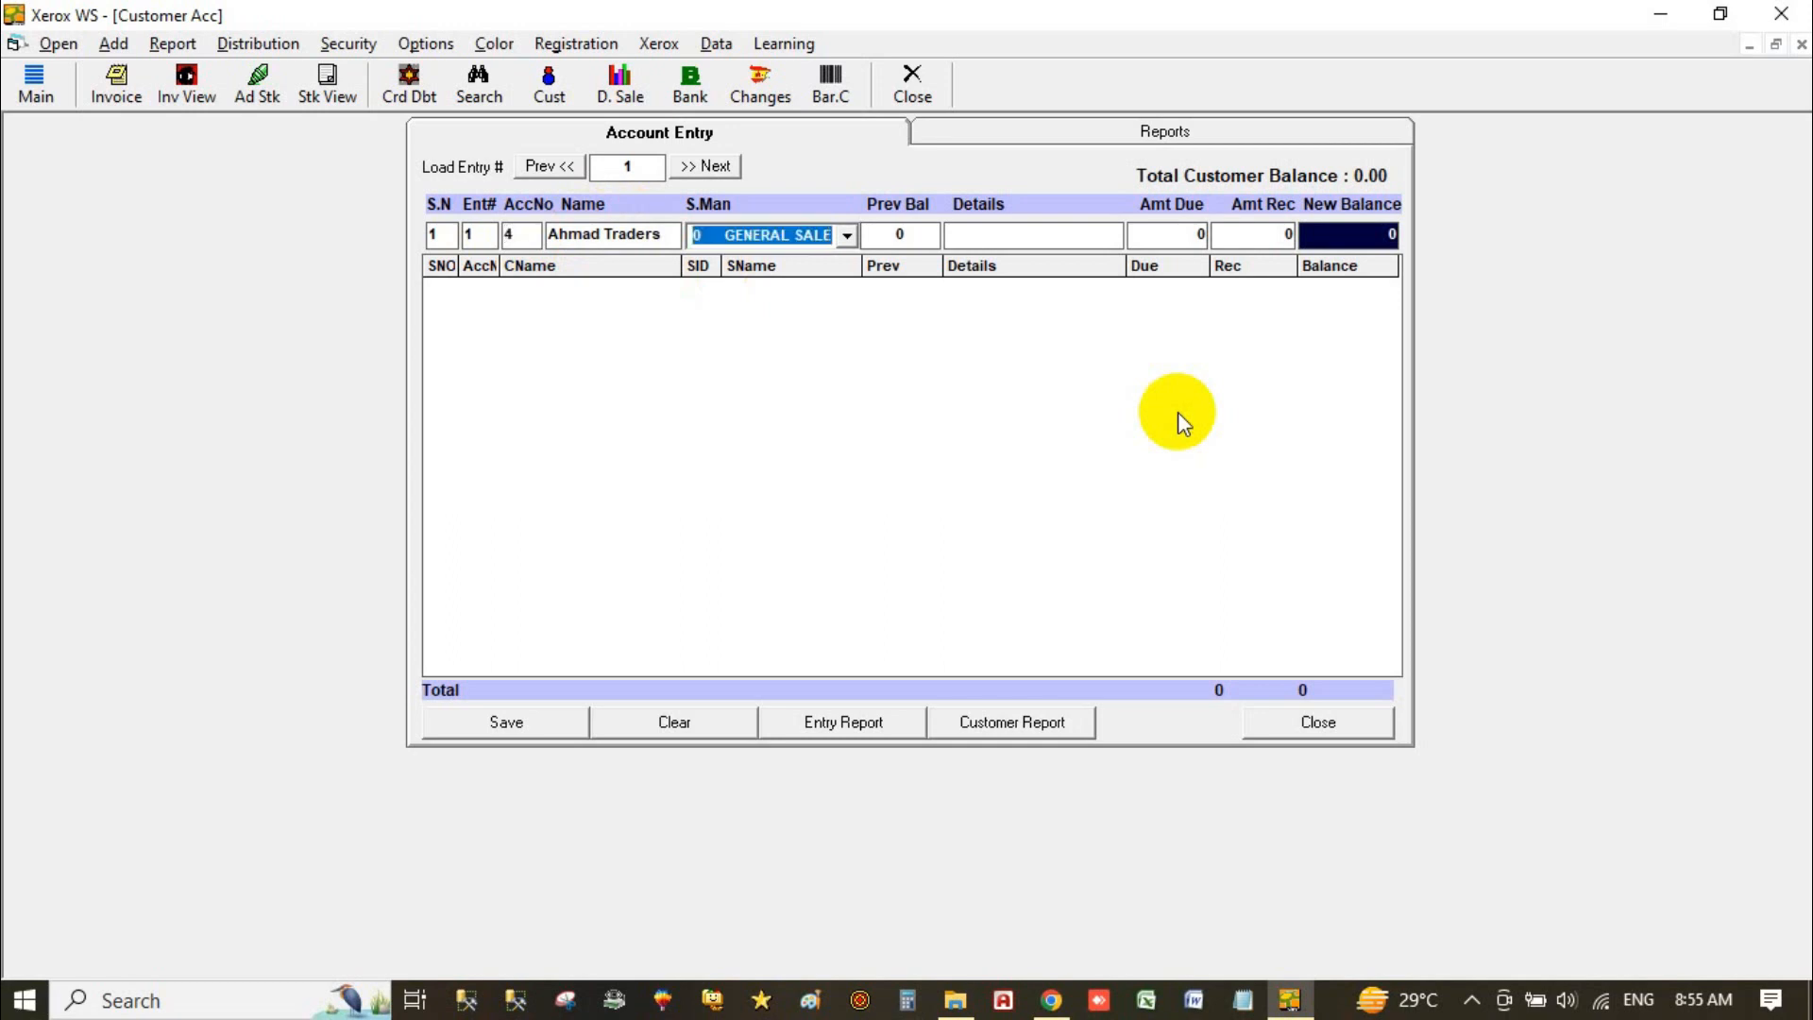
Step: Add an 'Opening balance' entry with 50000 due, save the records, and close the entry
{"action": "key", "text": "Return"}
{"action": "type", "text": "Opening"}
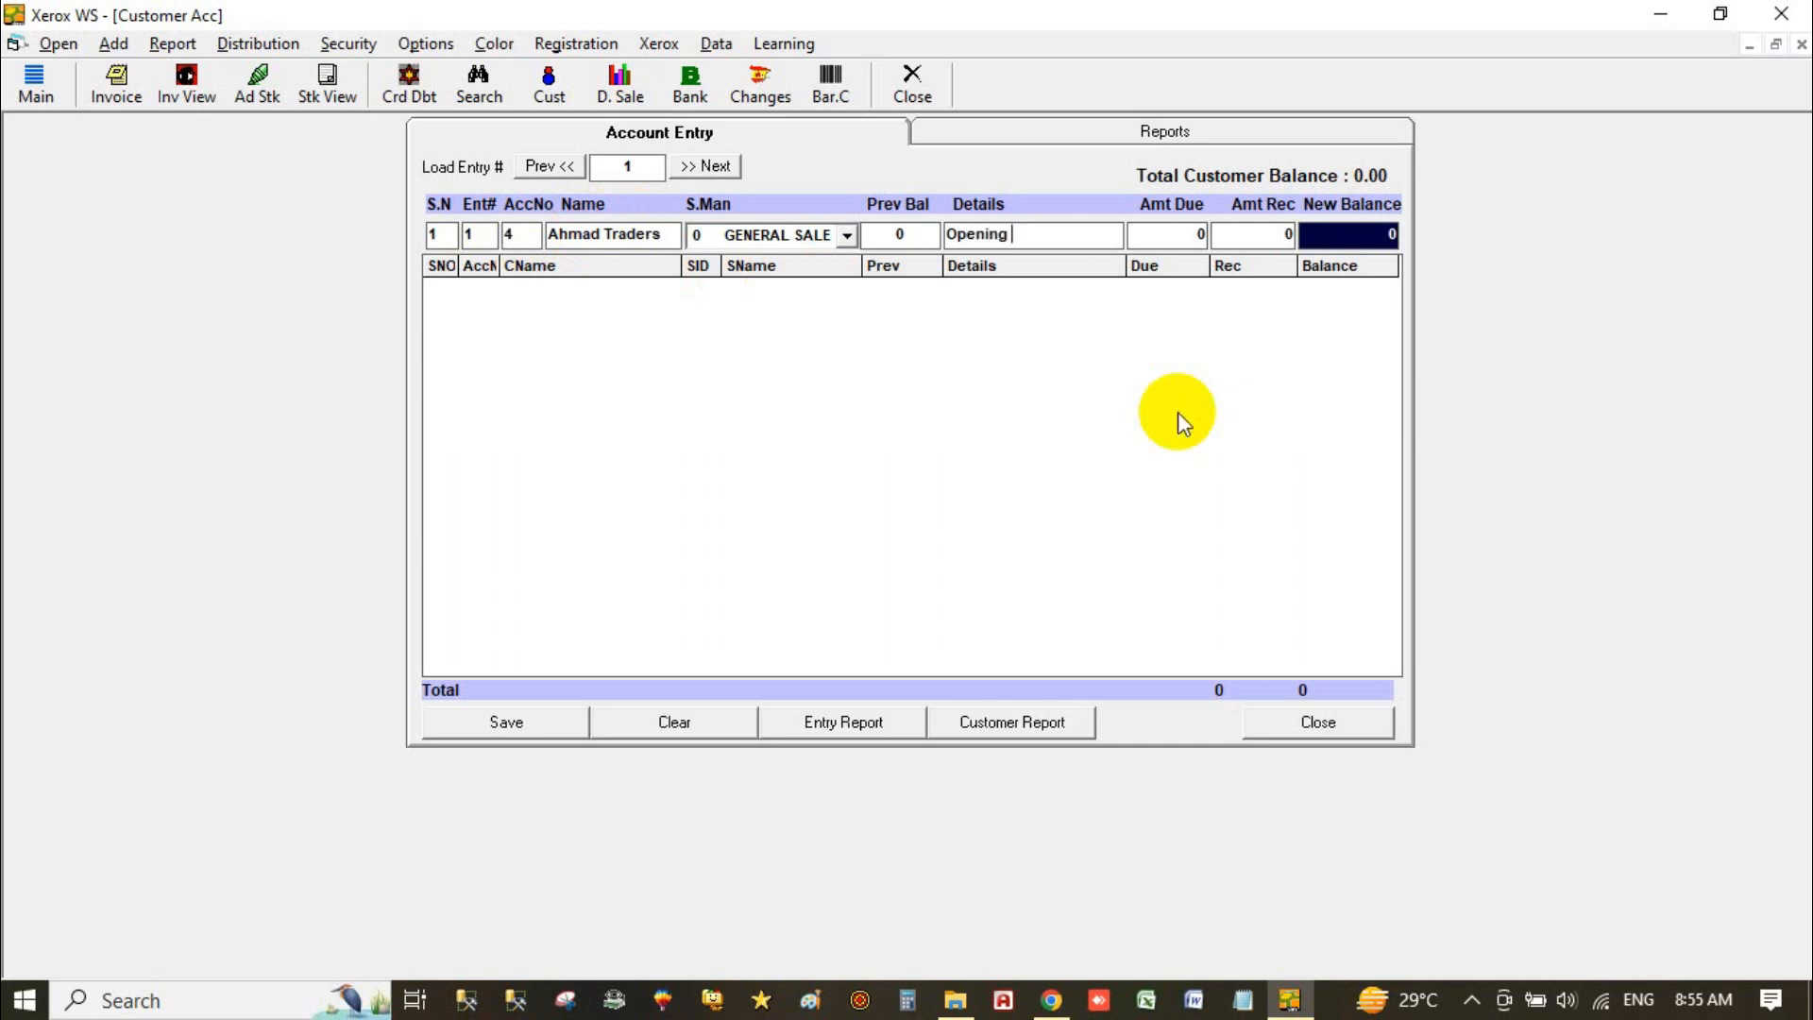
{"action": "type", "text": " balance"}
{"action": "key", "text": "Tab"}
{"action": "type", "text": "50000"}
{"action": "key", "text": "Tab"}
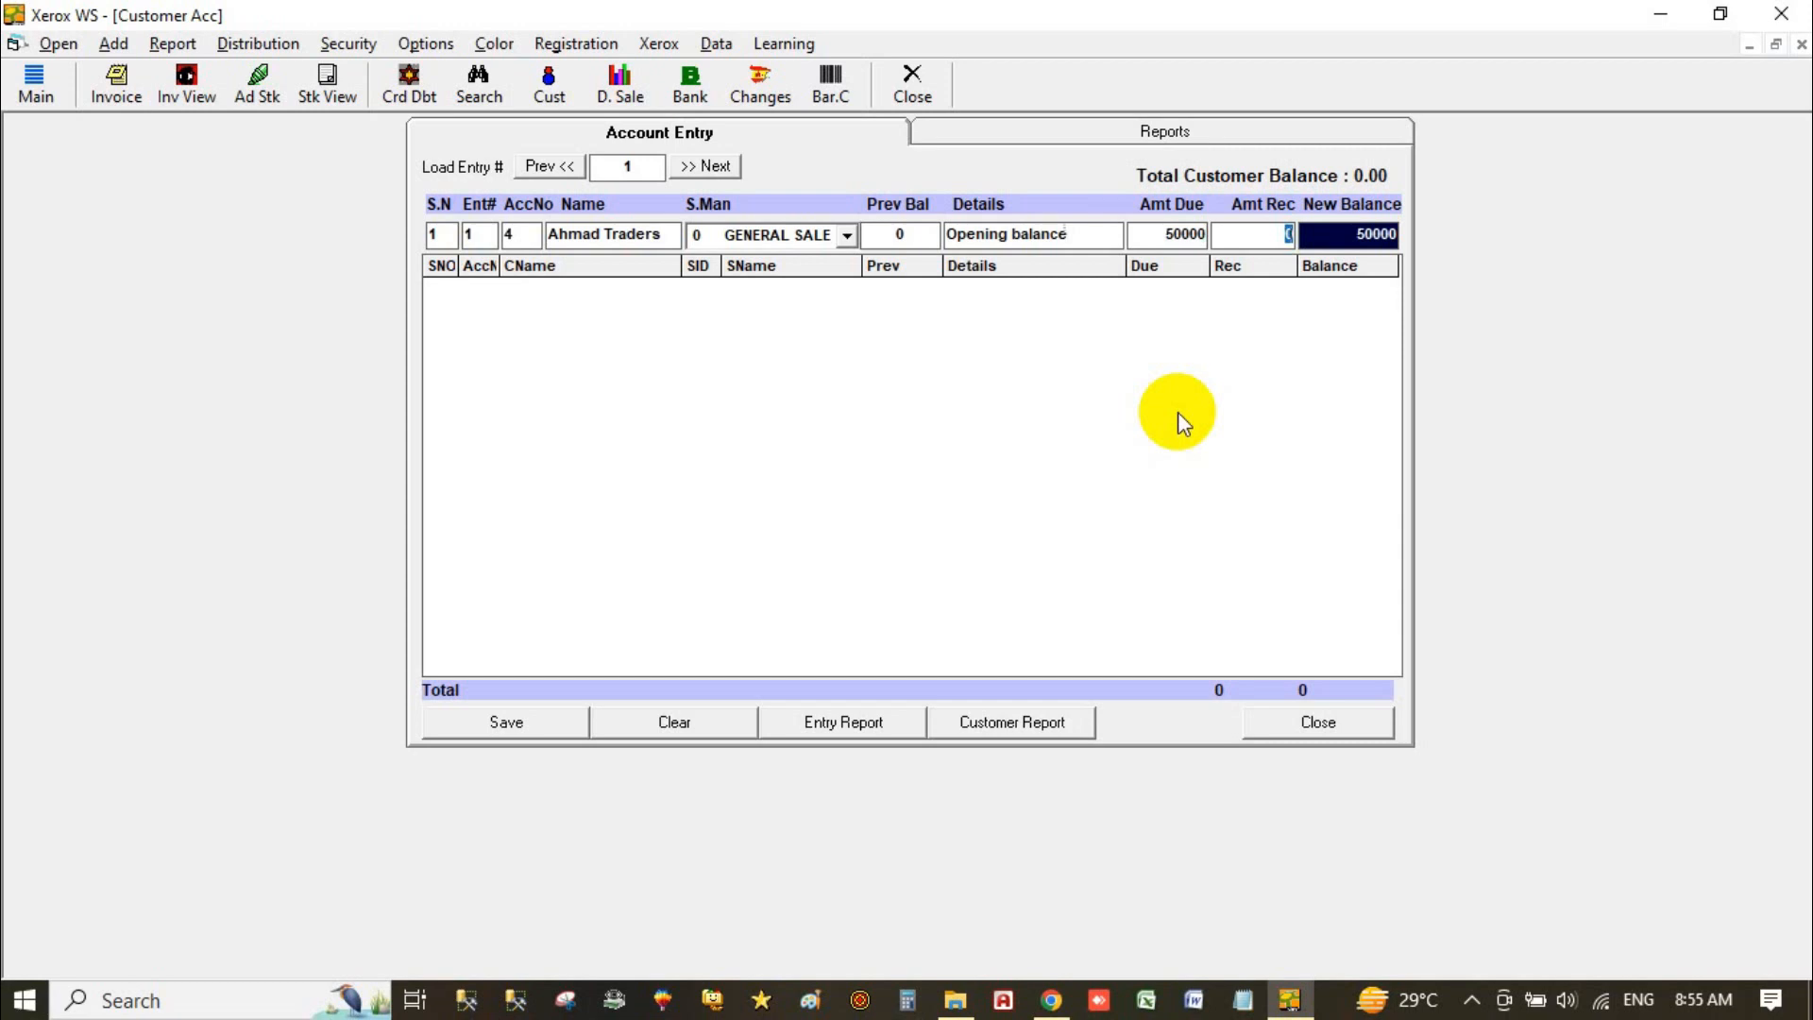
{"action": "key", "text": "Return"}
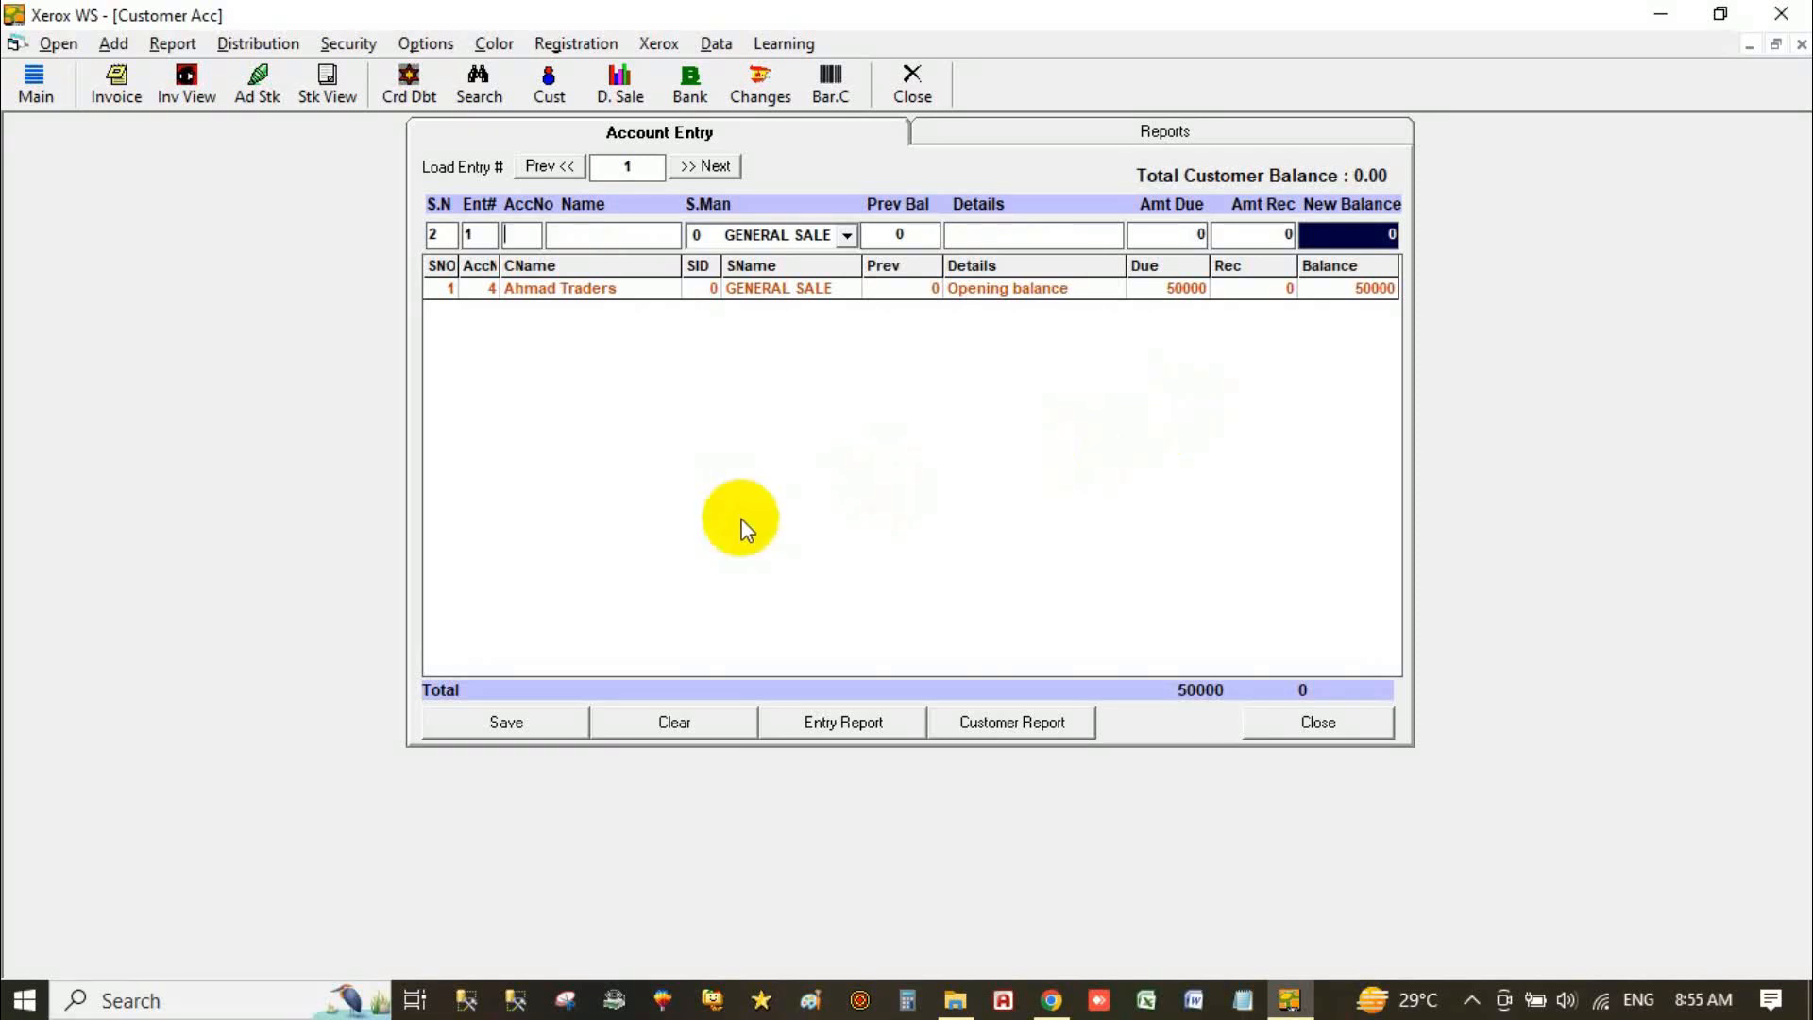
{"action": "left_click", "coordinate": [532, 721]}
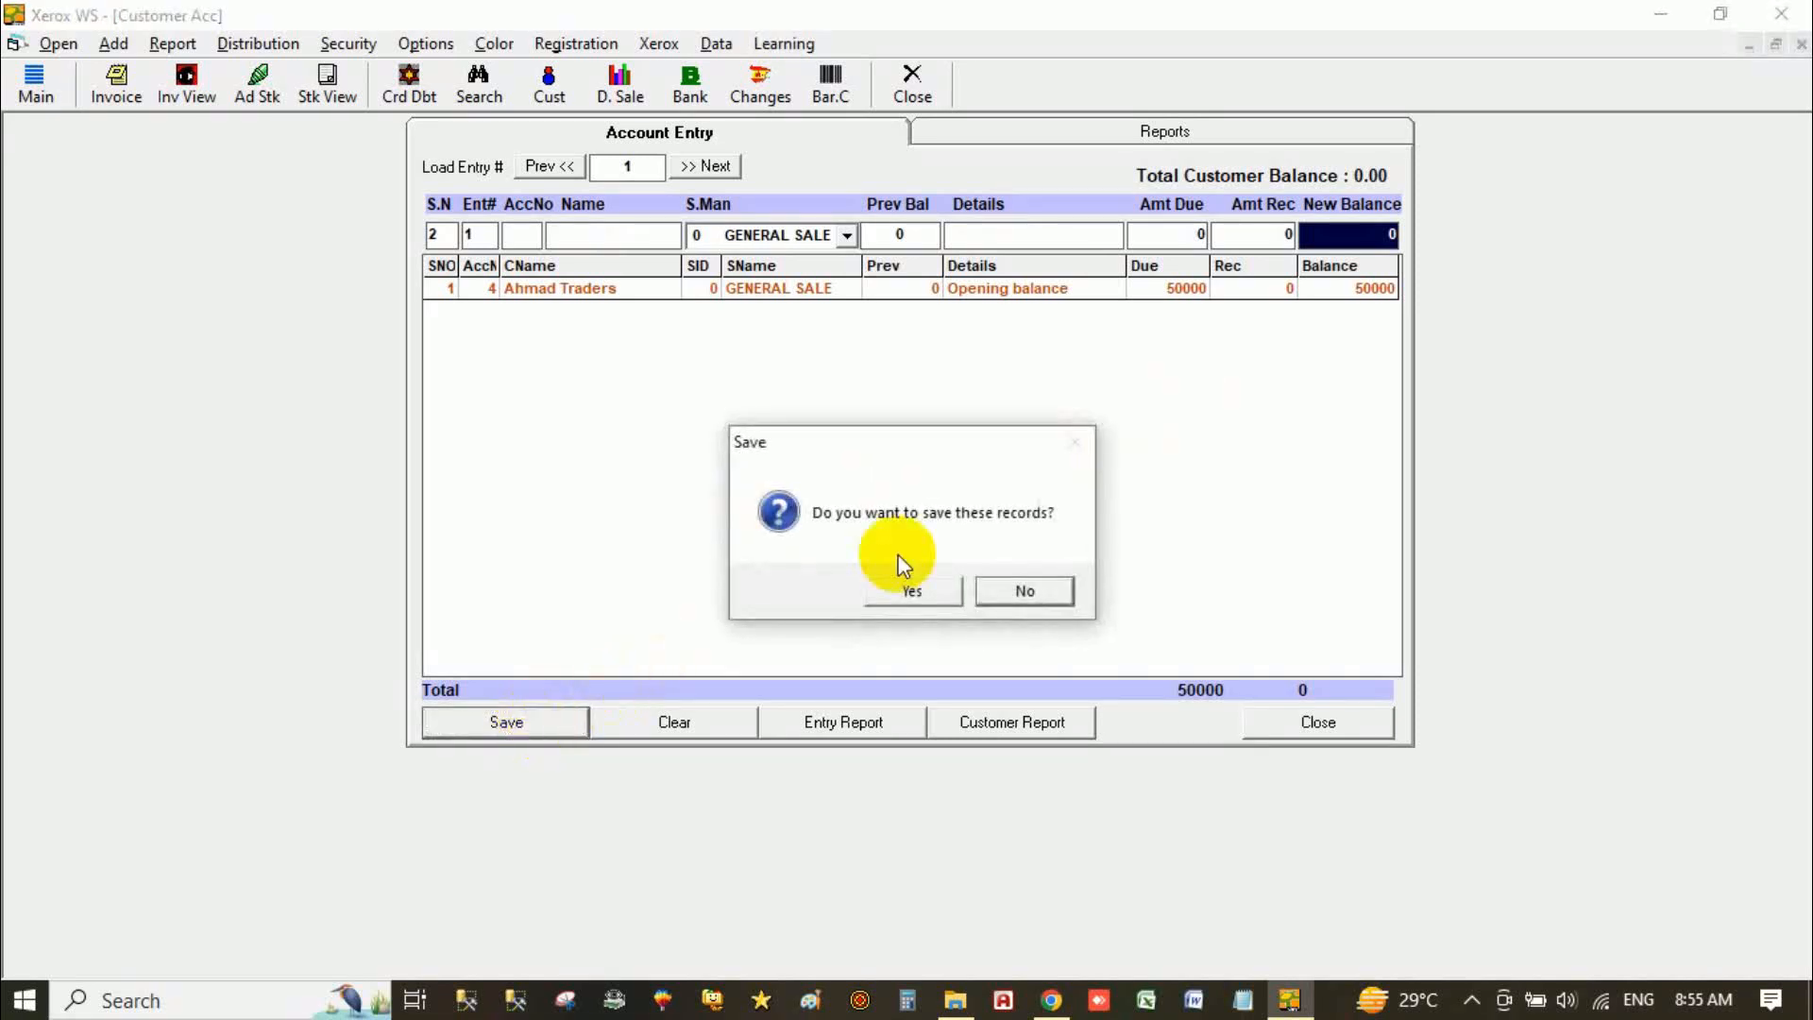
{"action": "left_click", "coordinate": [935, 591]}
{"action": "left_click", "coordinate": [1270, 725]}
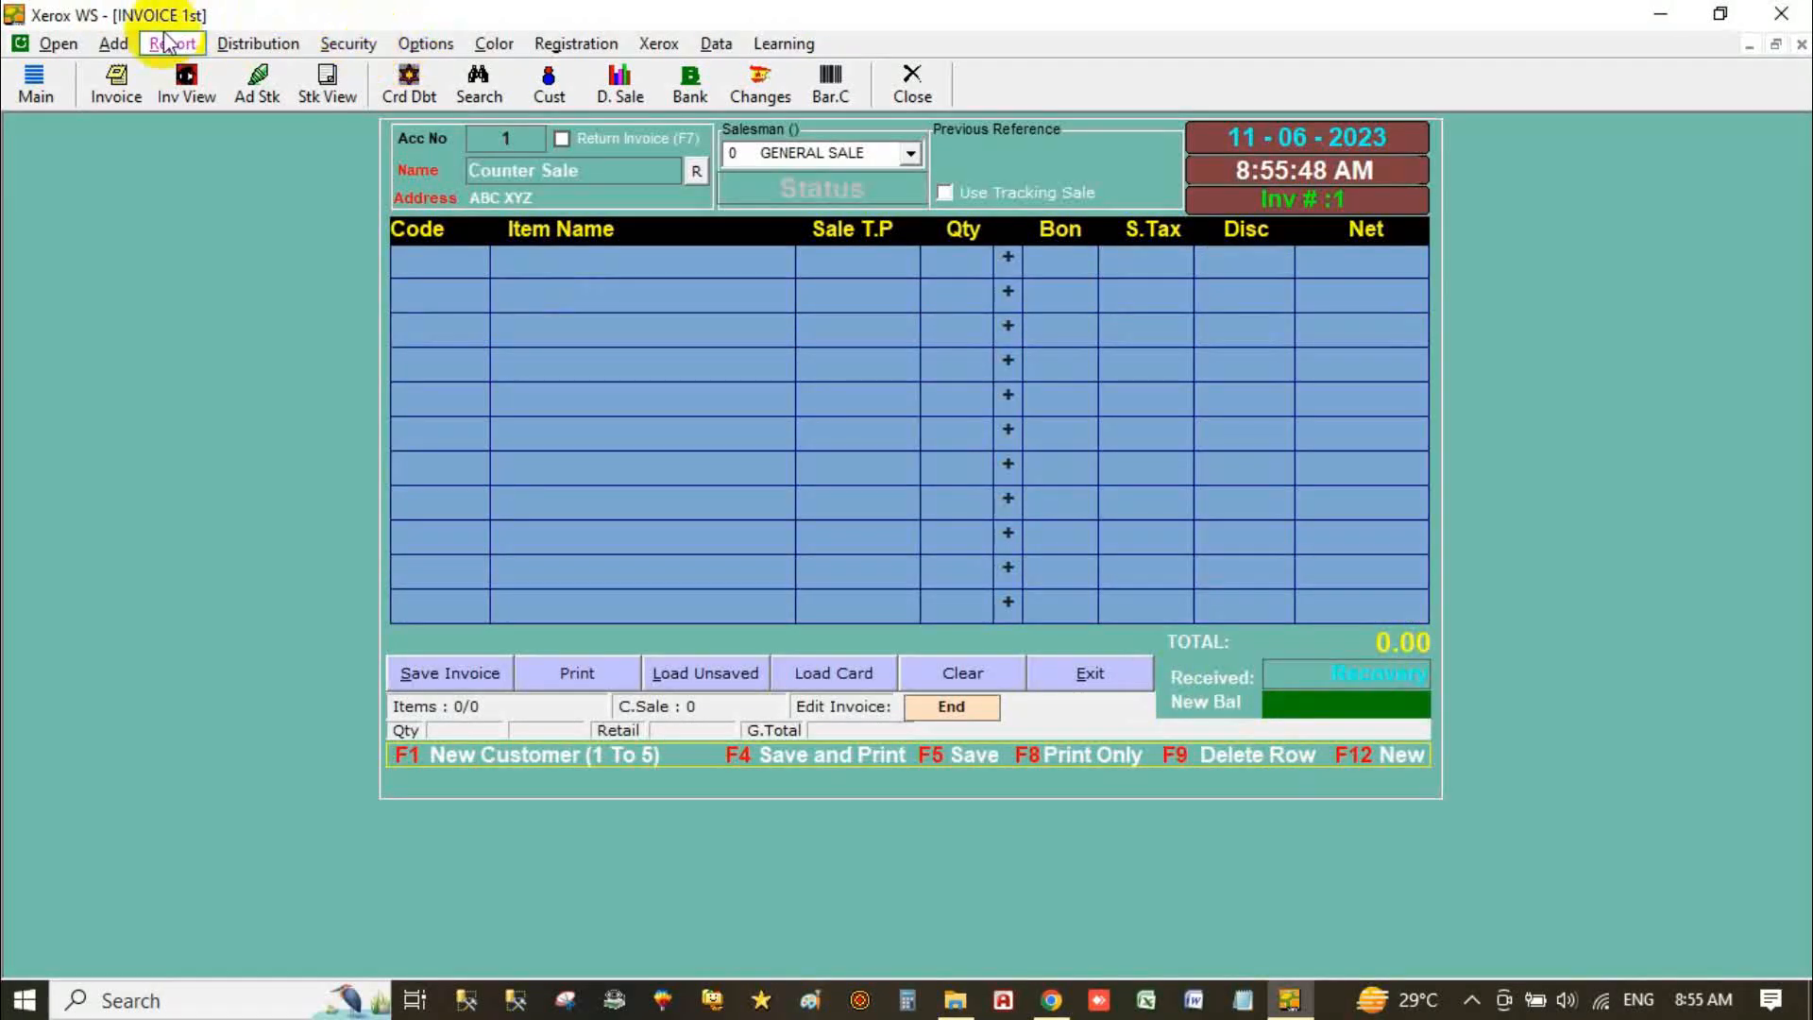
Step: Close the supplier addition card and open Account Payable's Supplier Acc entry page
{"action": "left_click", "coordinate": [114, 43]}
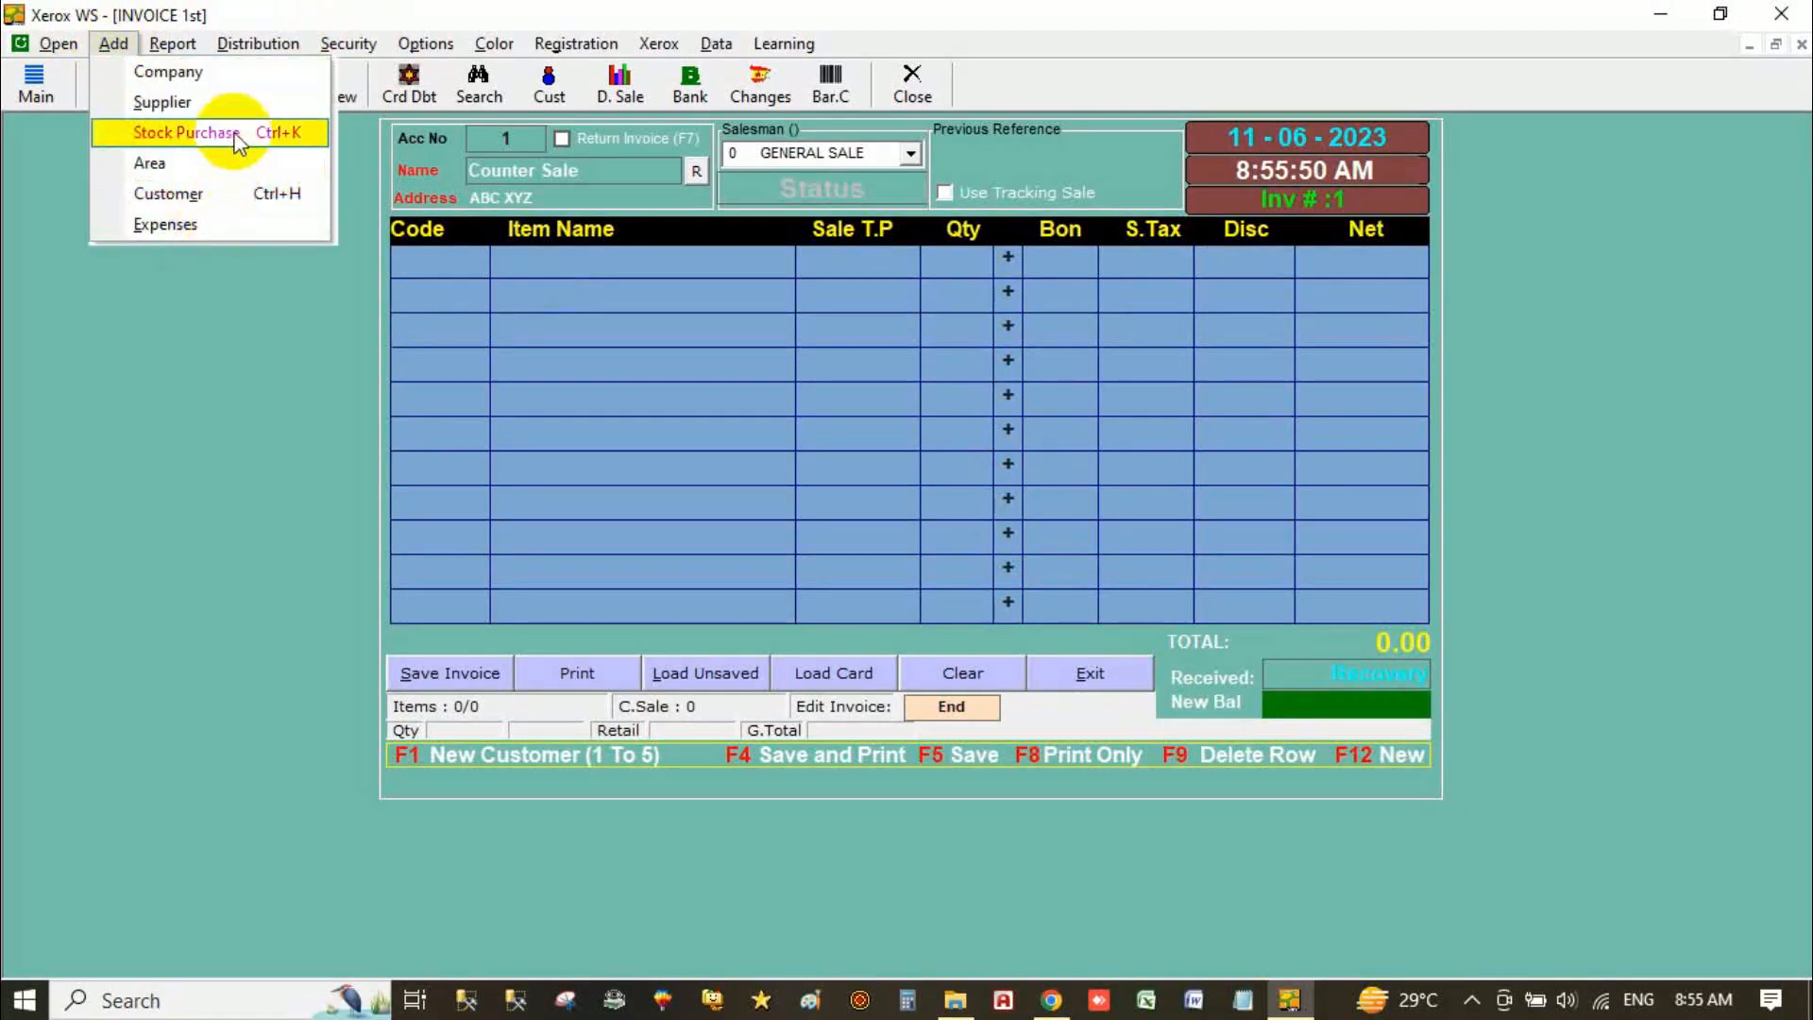
{"action": "left_click", "coordinate": [223, 102]}
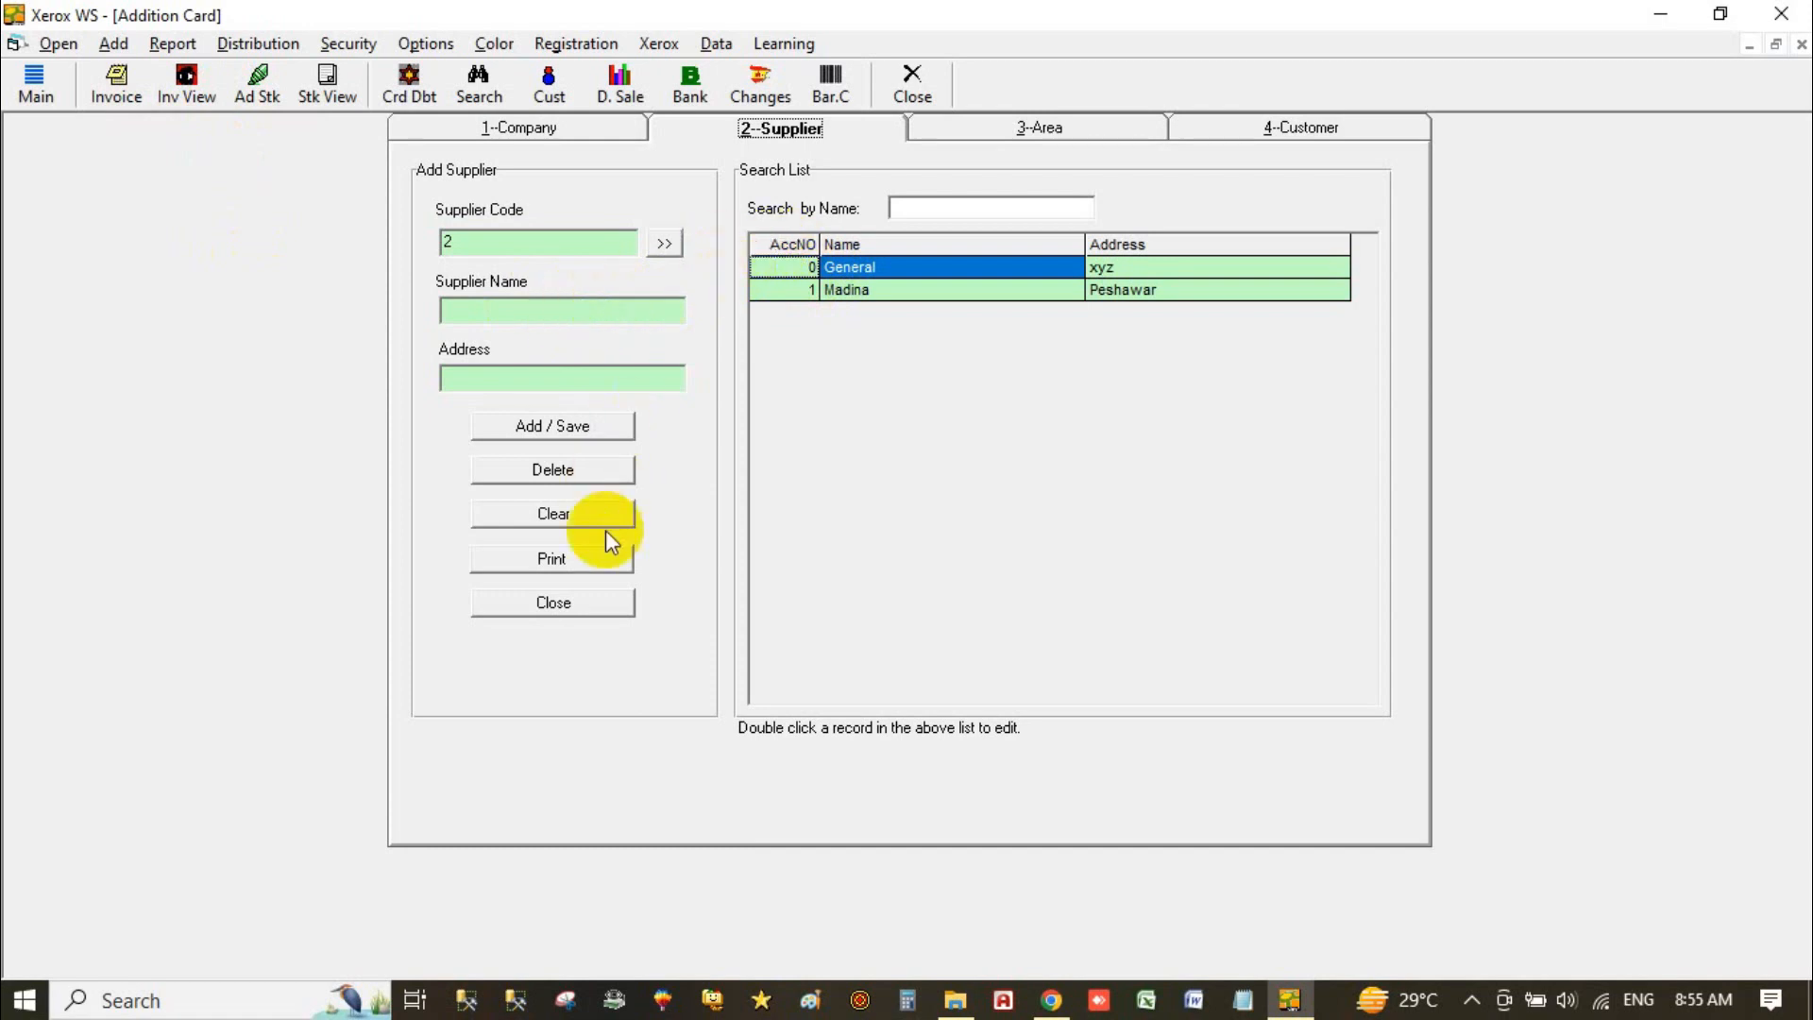
{"action": "left_click", "coordinate": [557, 600]}
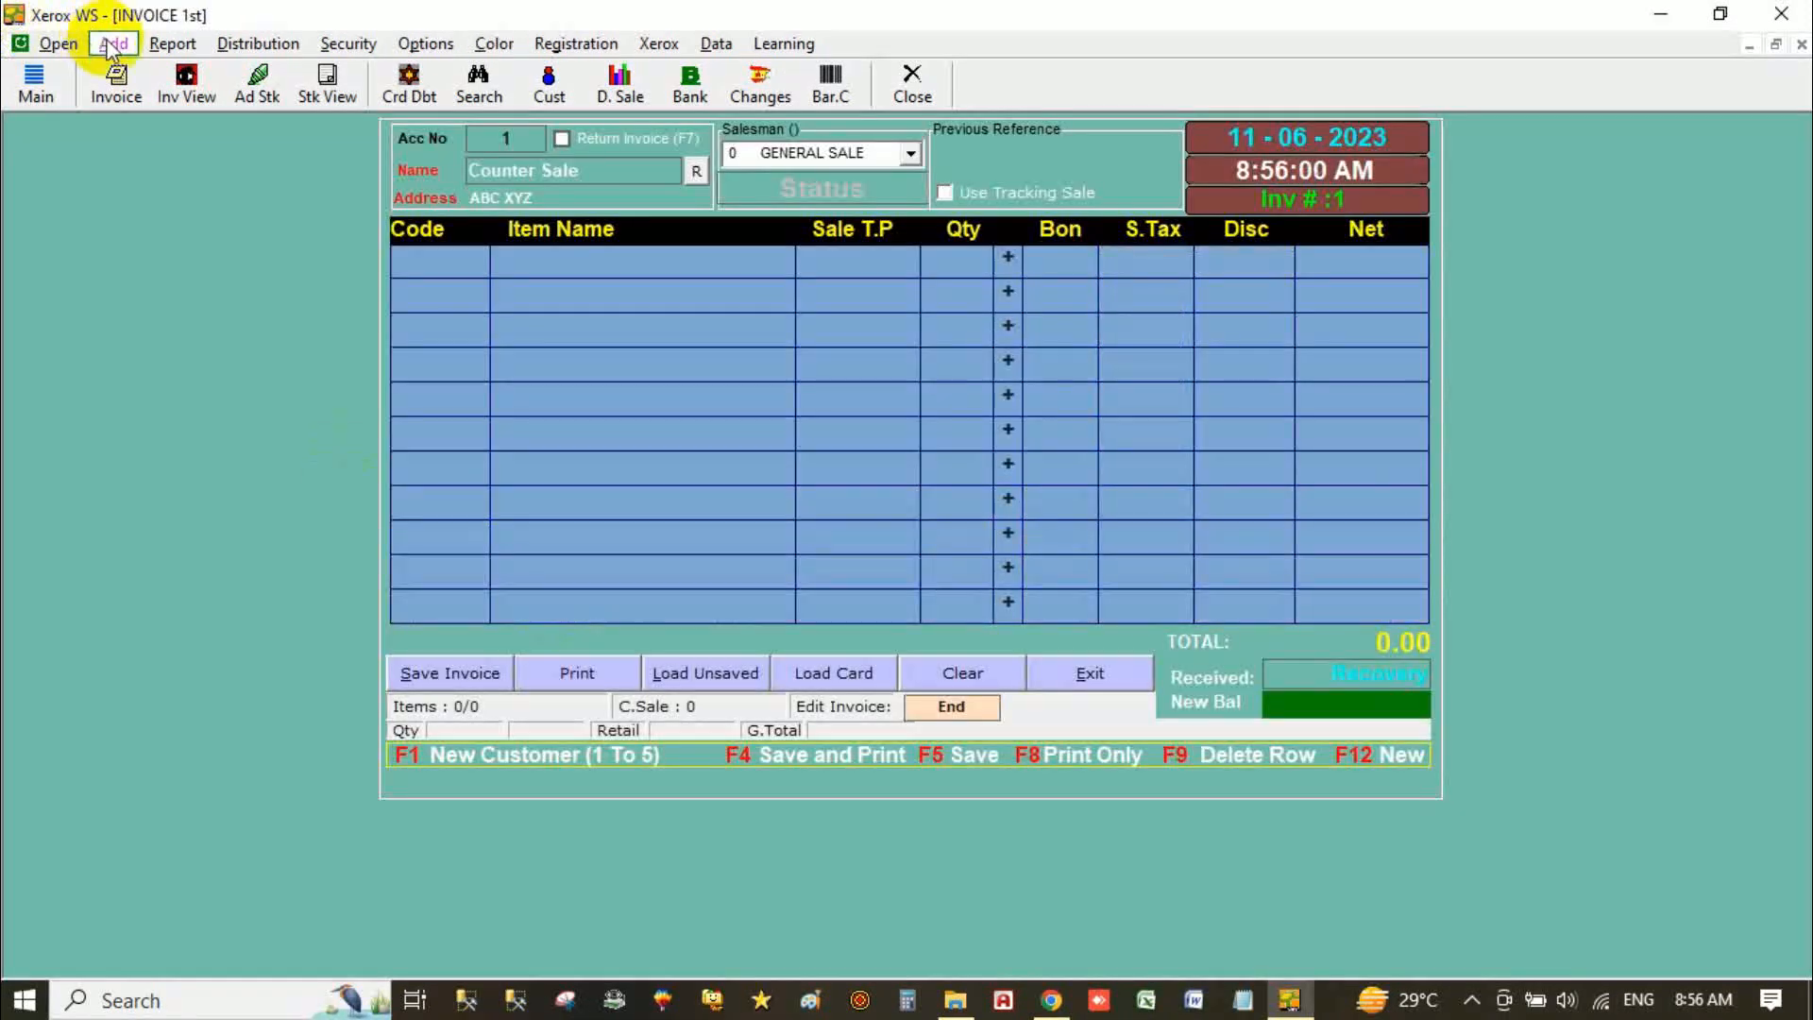
{"action": "left_click", "coordinate": [111, 44]}
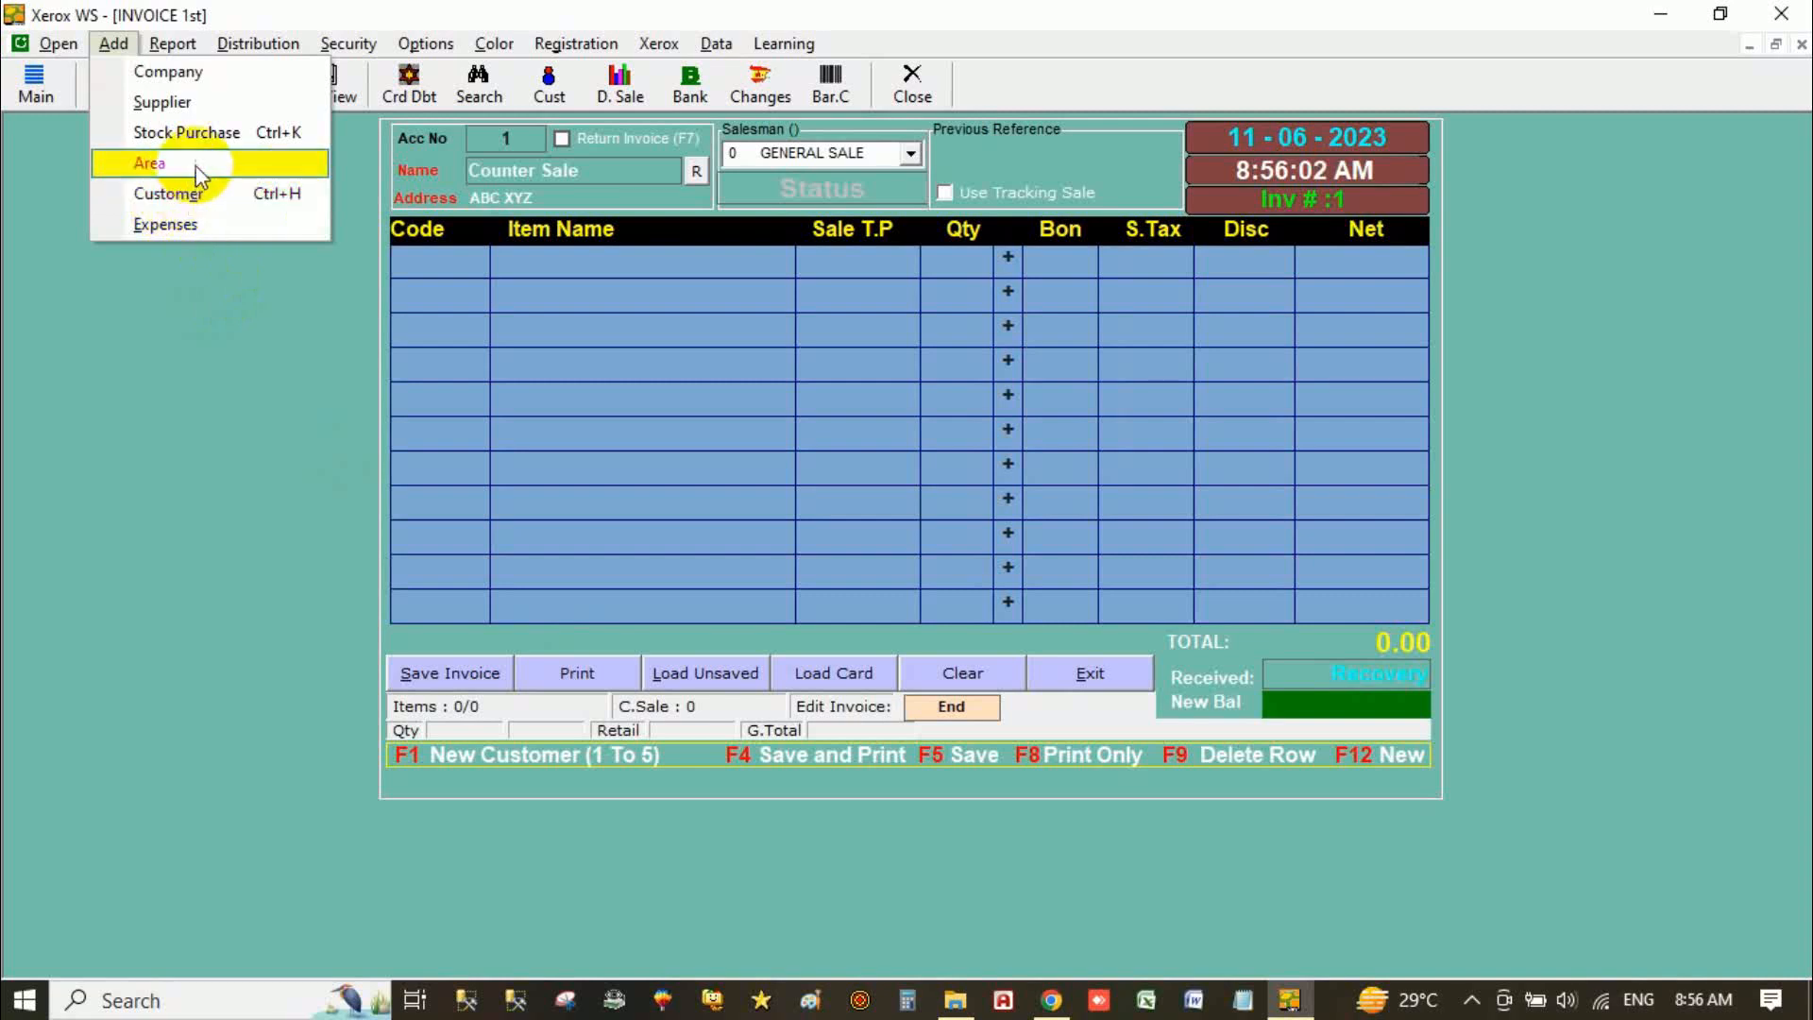
{"action": "mouse_move", "coordinate": [59, 43]}
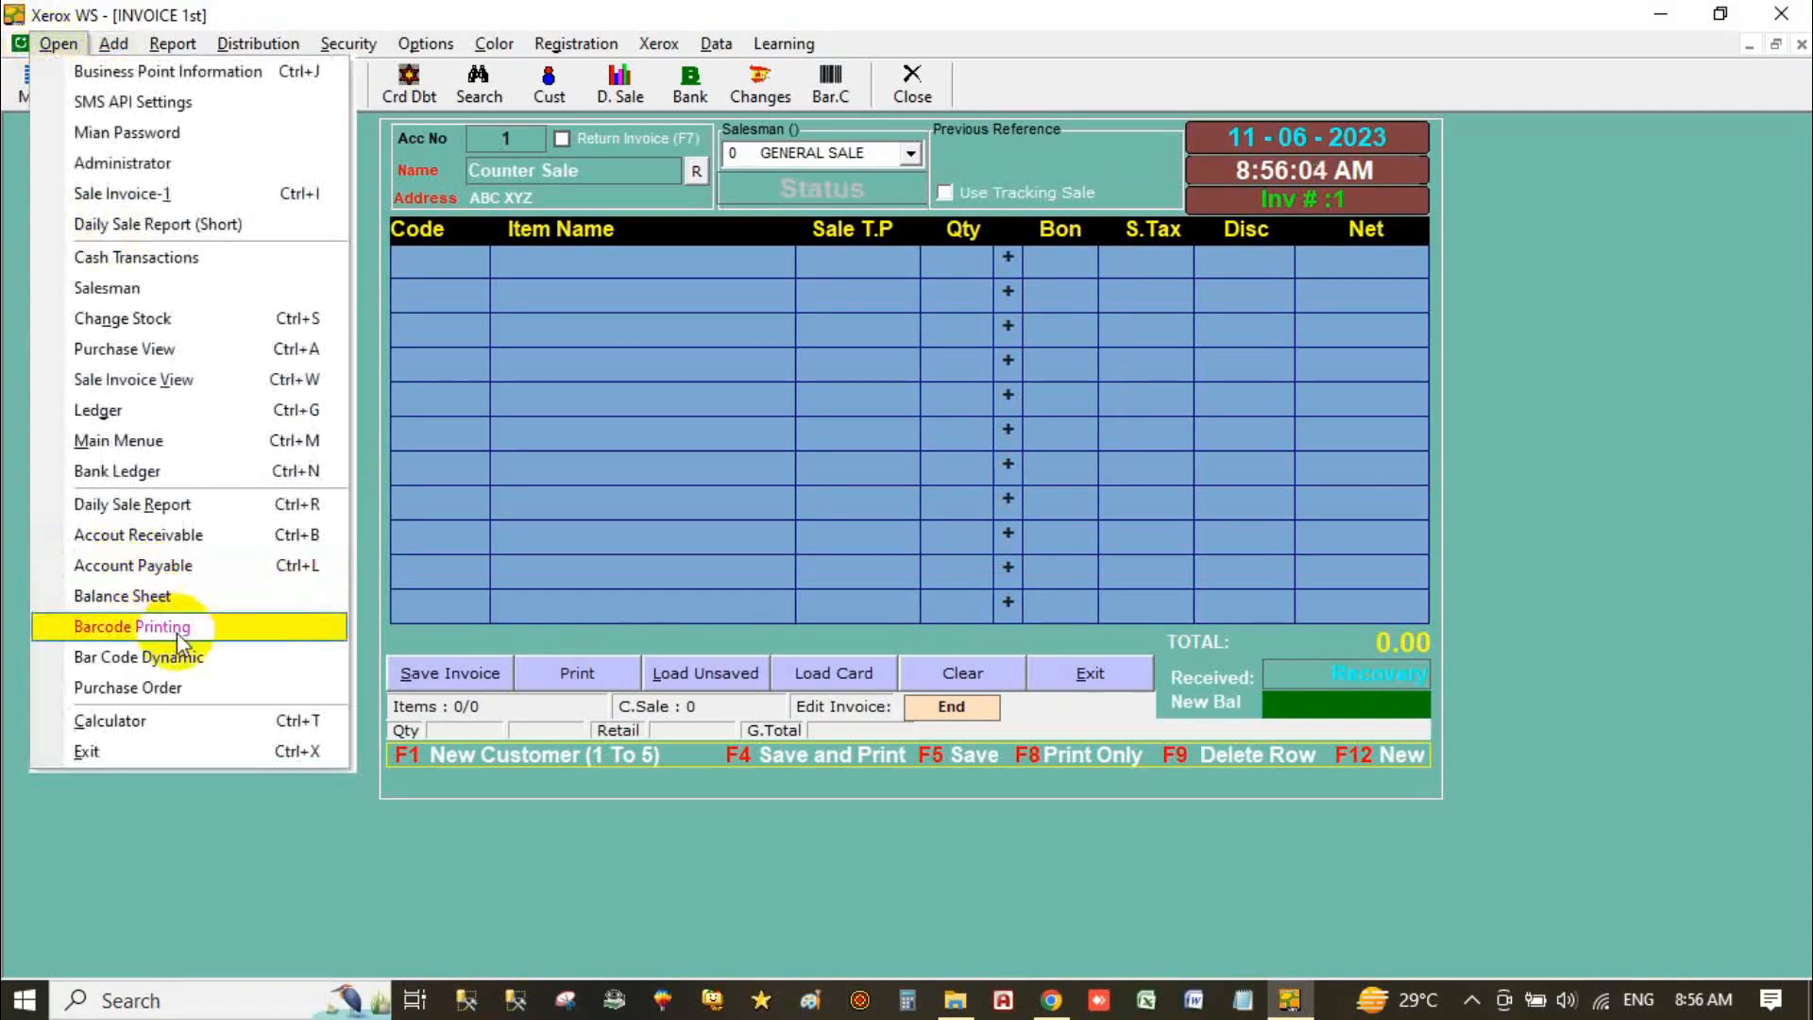
{"action": "left_click", "coordinate": [225, 566]}
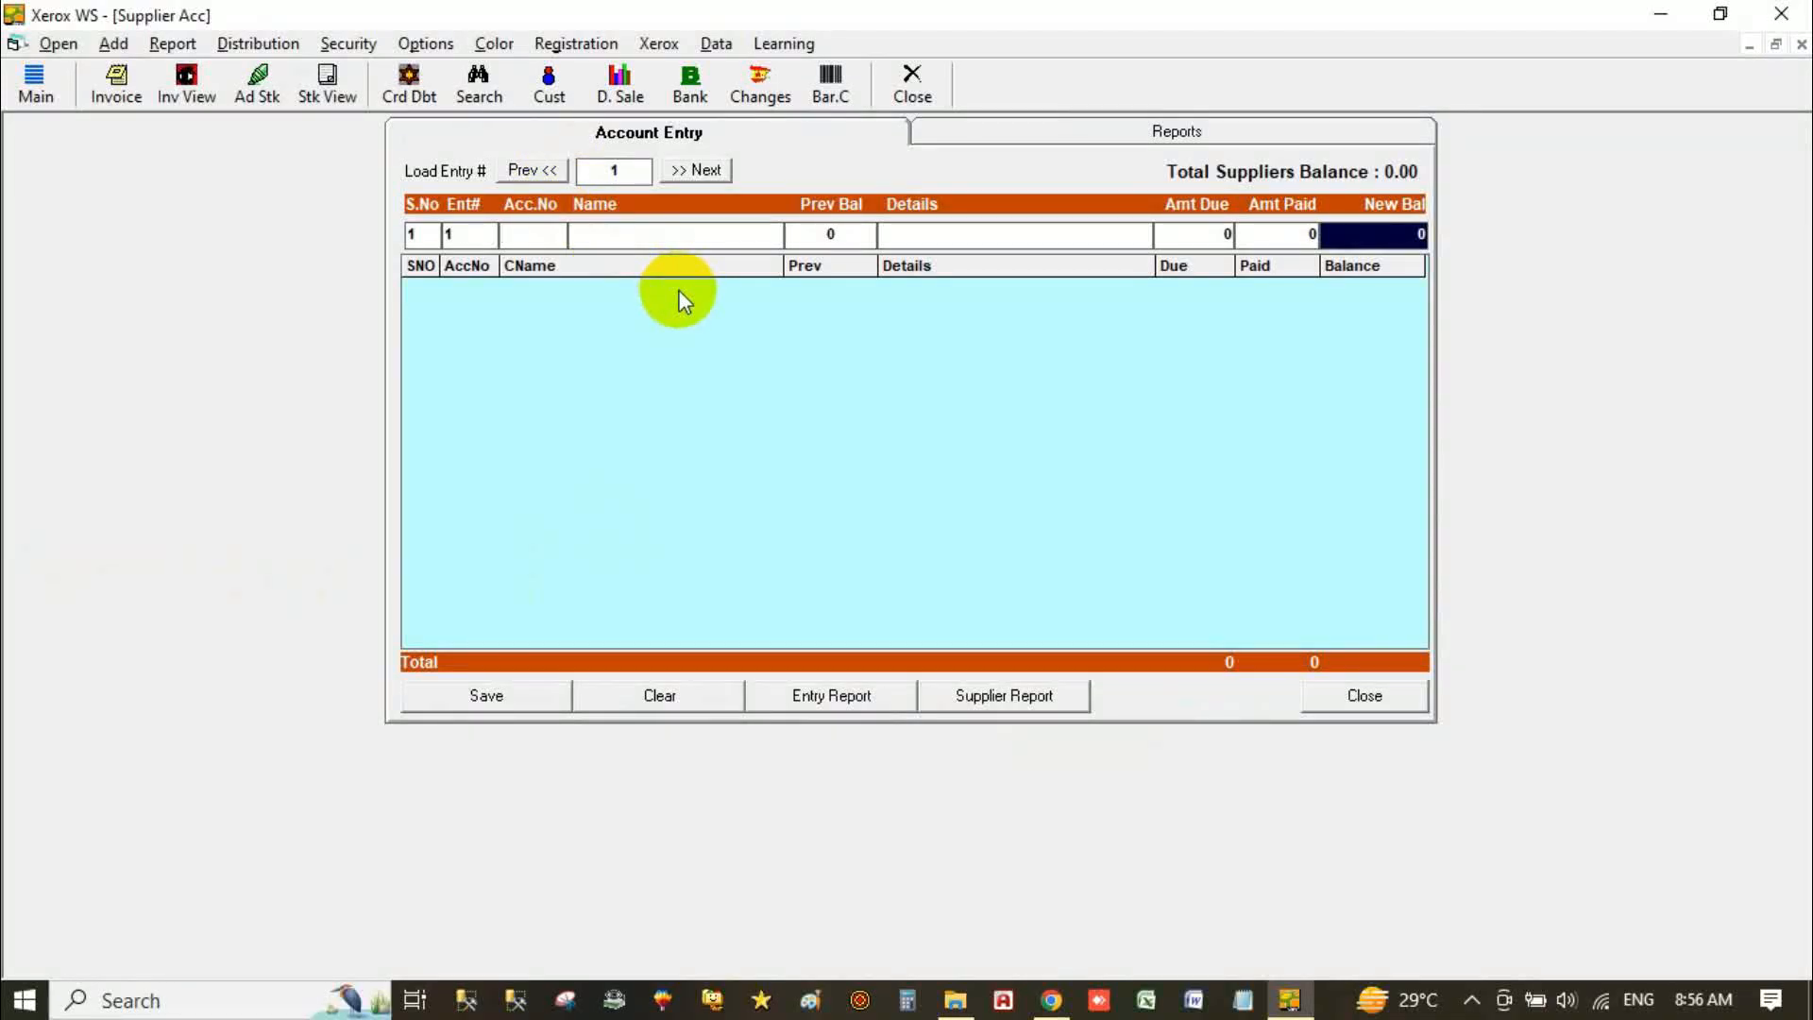
Step: Record an 'Opening Balance' of 80000 for supplier account 1, save it, and close
{"action": "type", "text": "1"}
{"action": "key", "text": "Return"}
{"action": "type", "text": "Opening Ba"}
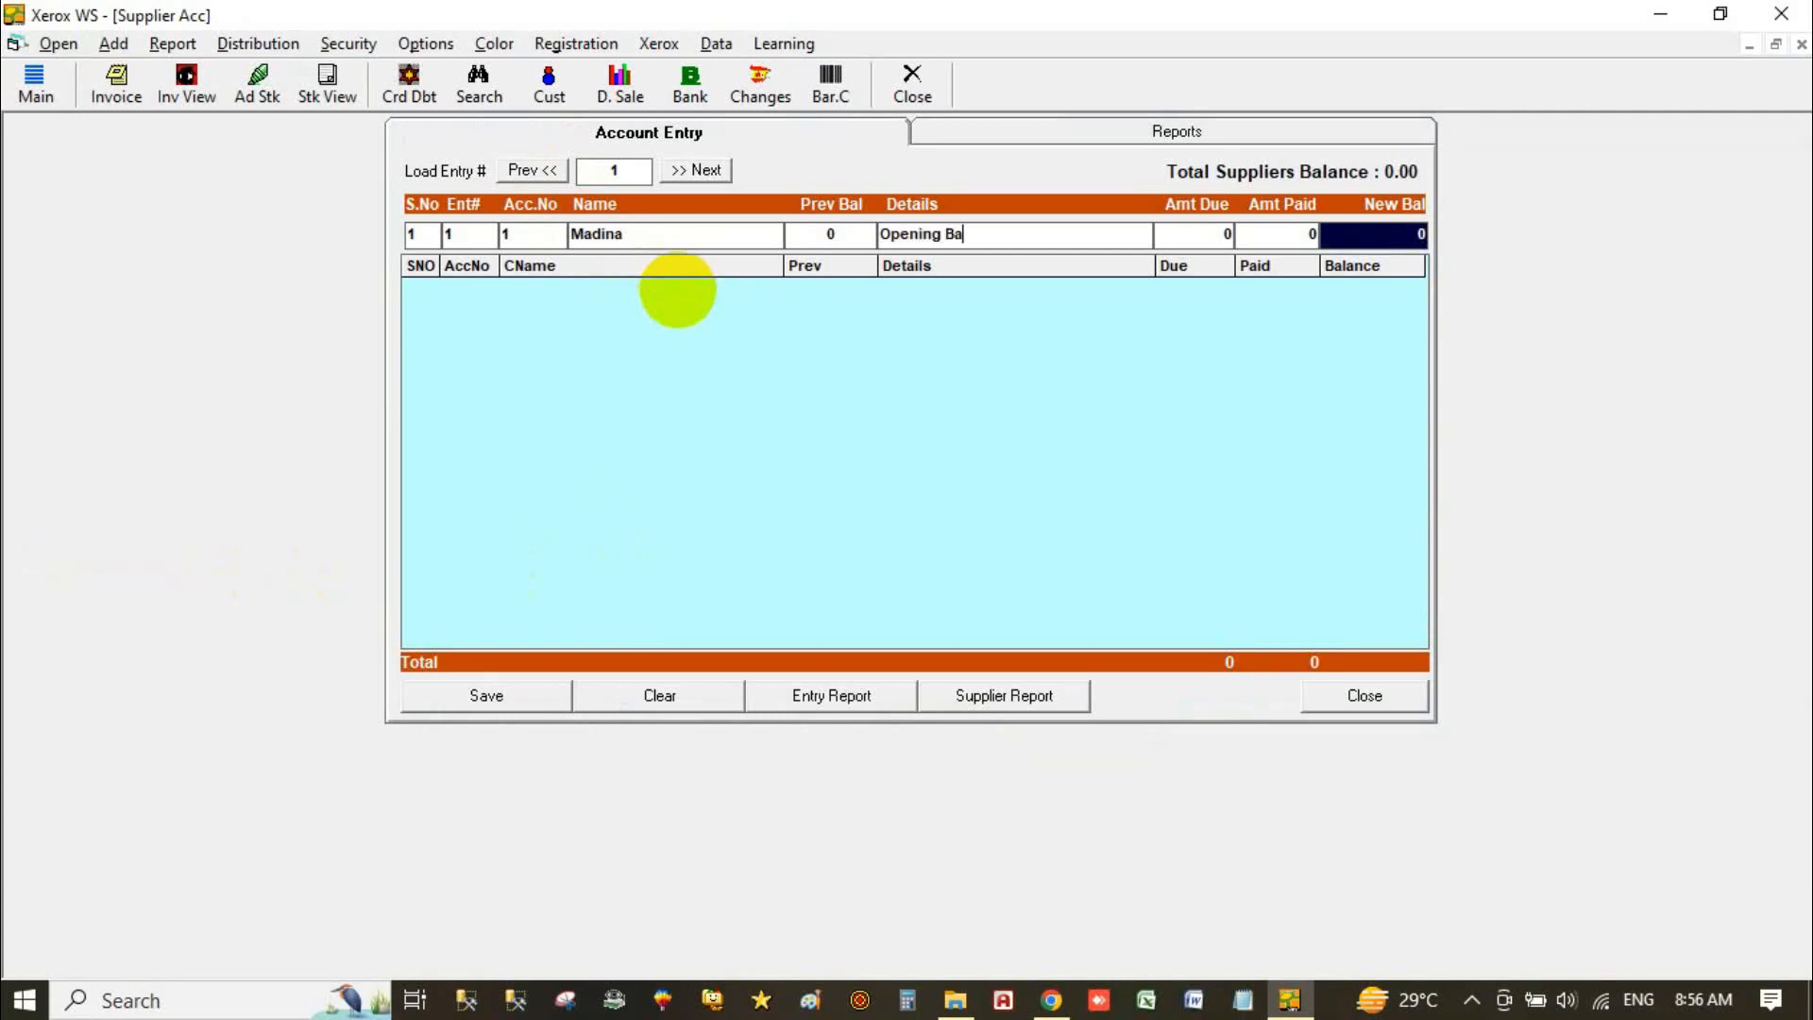
{"action": "type", "text": "lance"}
{"action": "key", "text": "Return"}
{"action": "key", "text": "Return"}
{"action": "key", "text": "shift+Tab"}
{"action": "type", "text": "80000"}
{"action": "key", "text": "Return"}
{"action": "key", "text": "Return"}
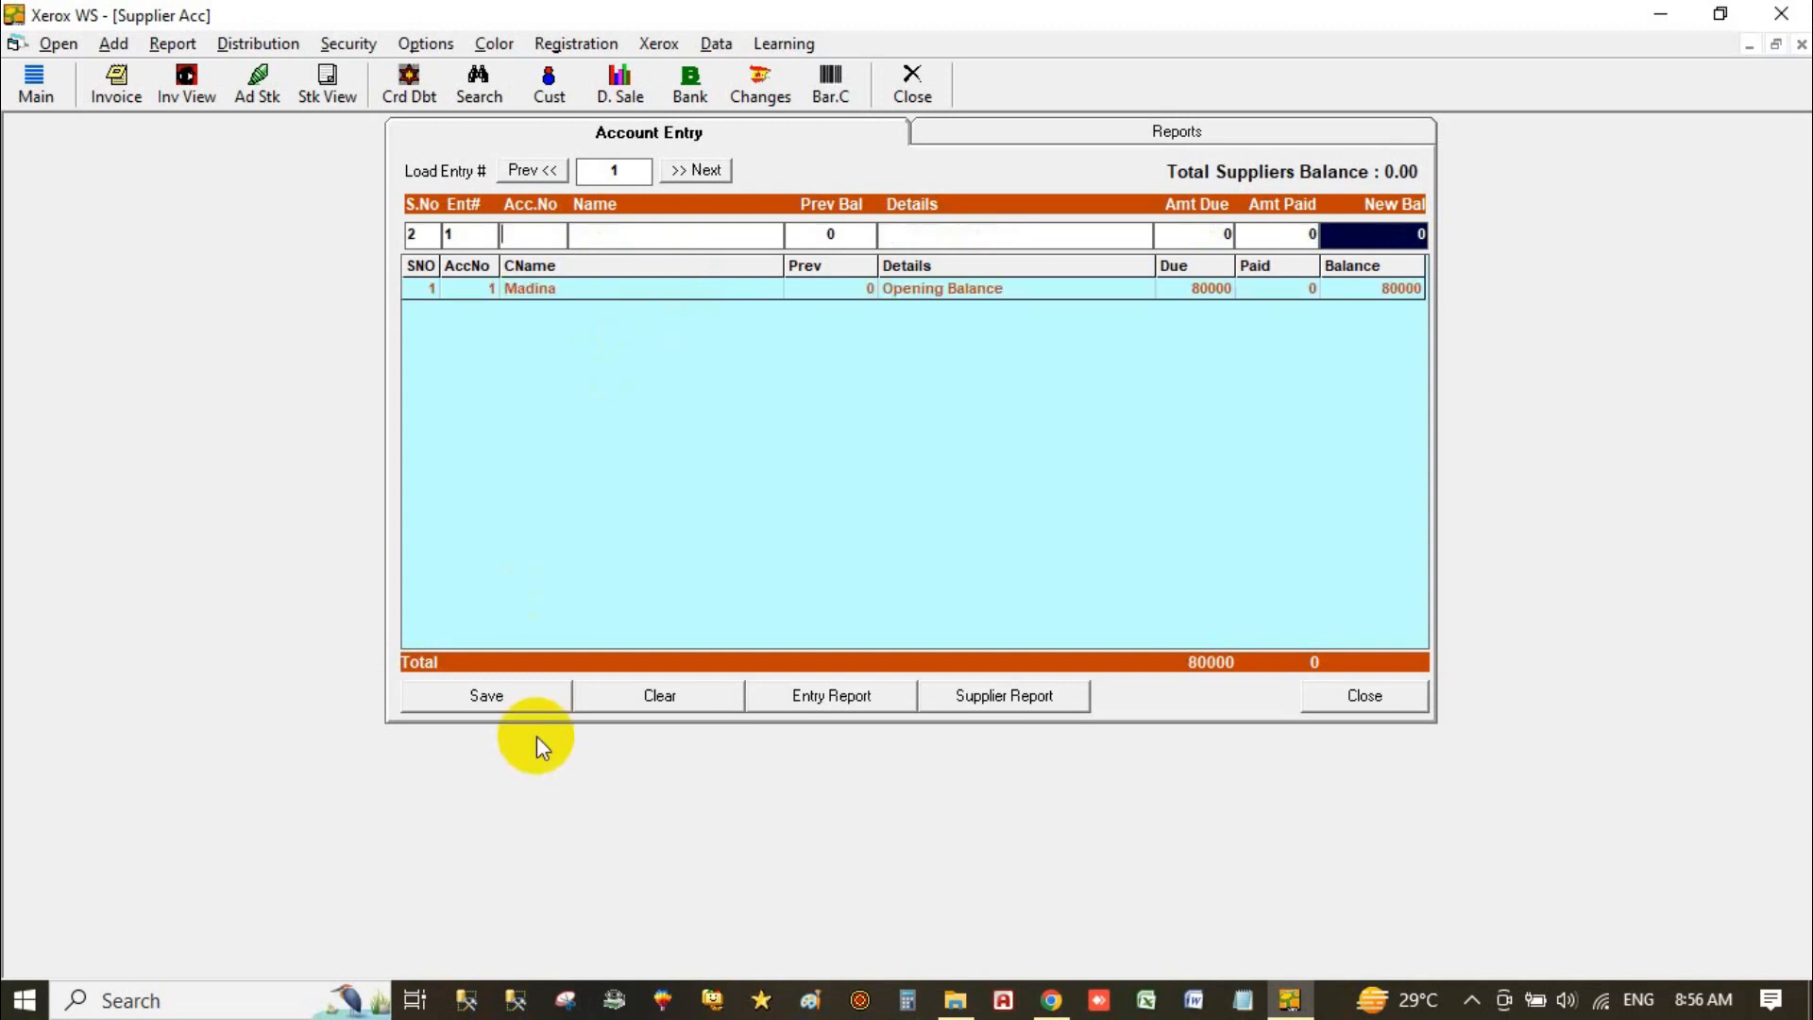
{"action": "left_click", "coordinate": [514, 689]}
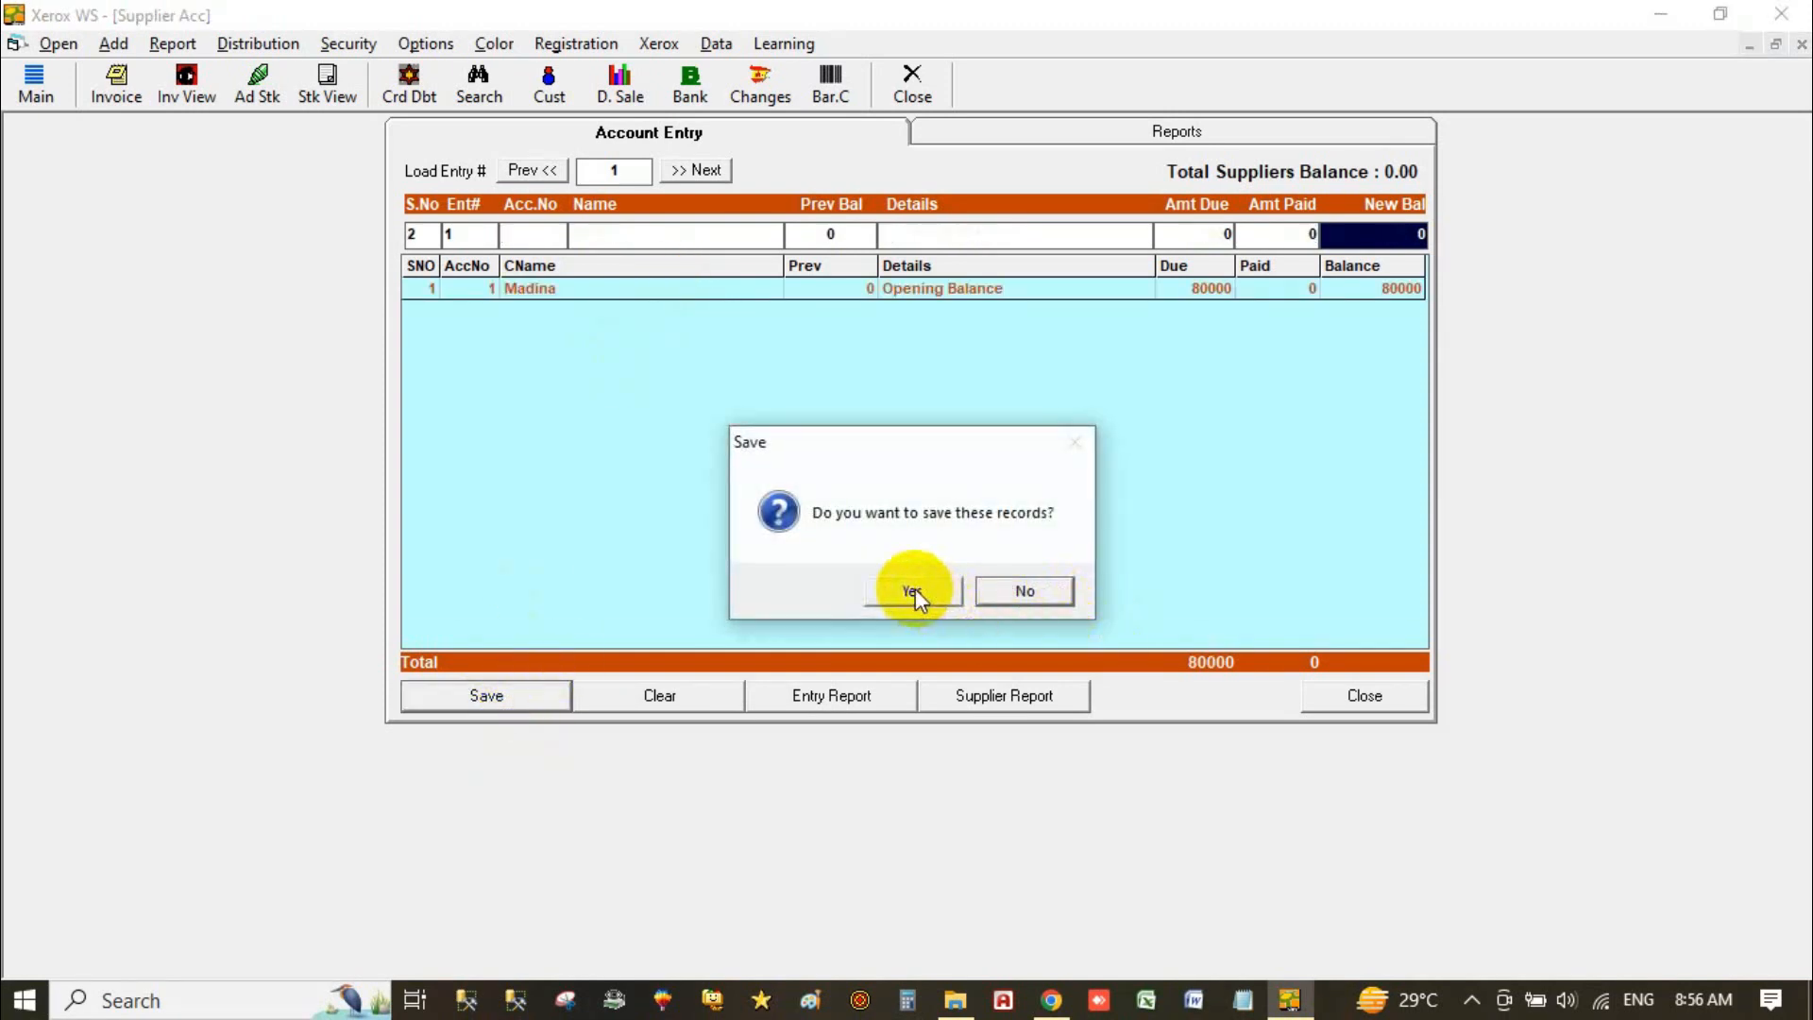
{"action": "left_click", "coordinate": [912, 590]}
{"action": "left_click", "coordinate": [1342, 695]}
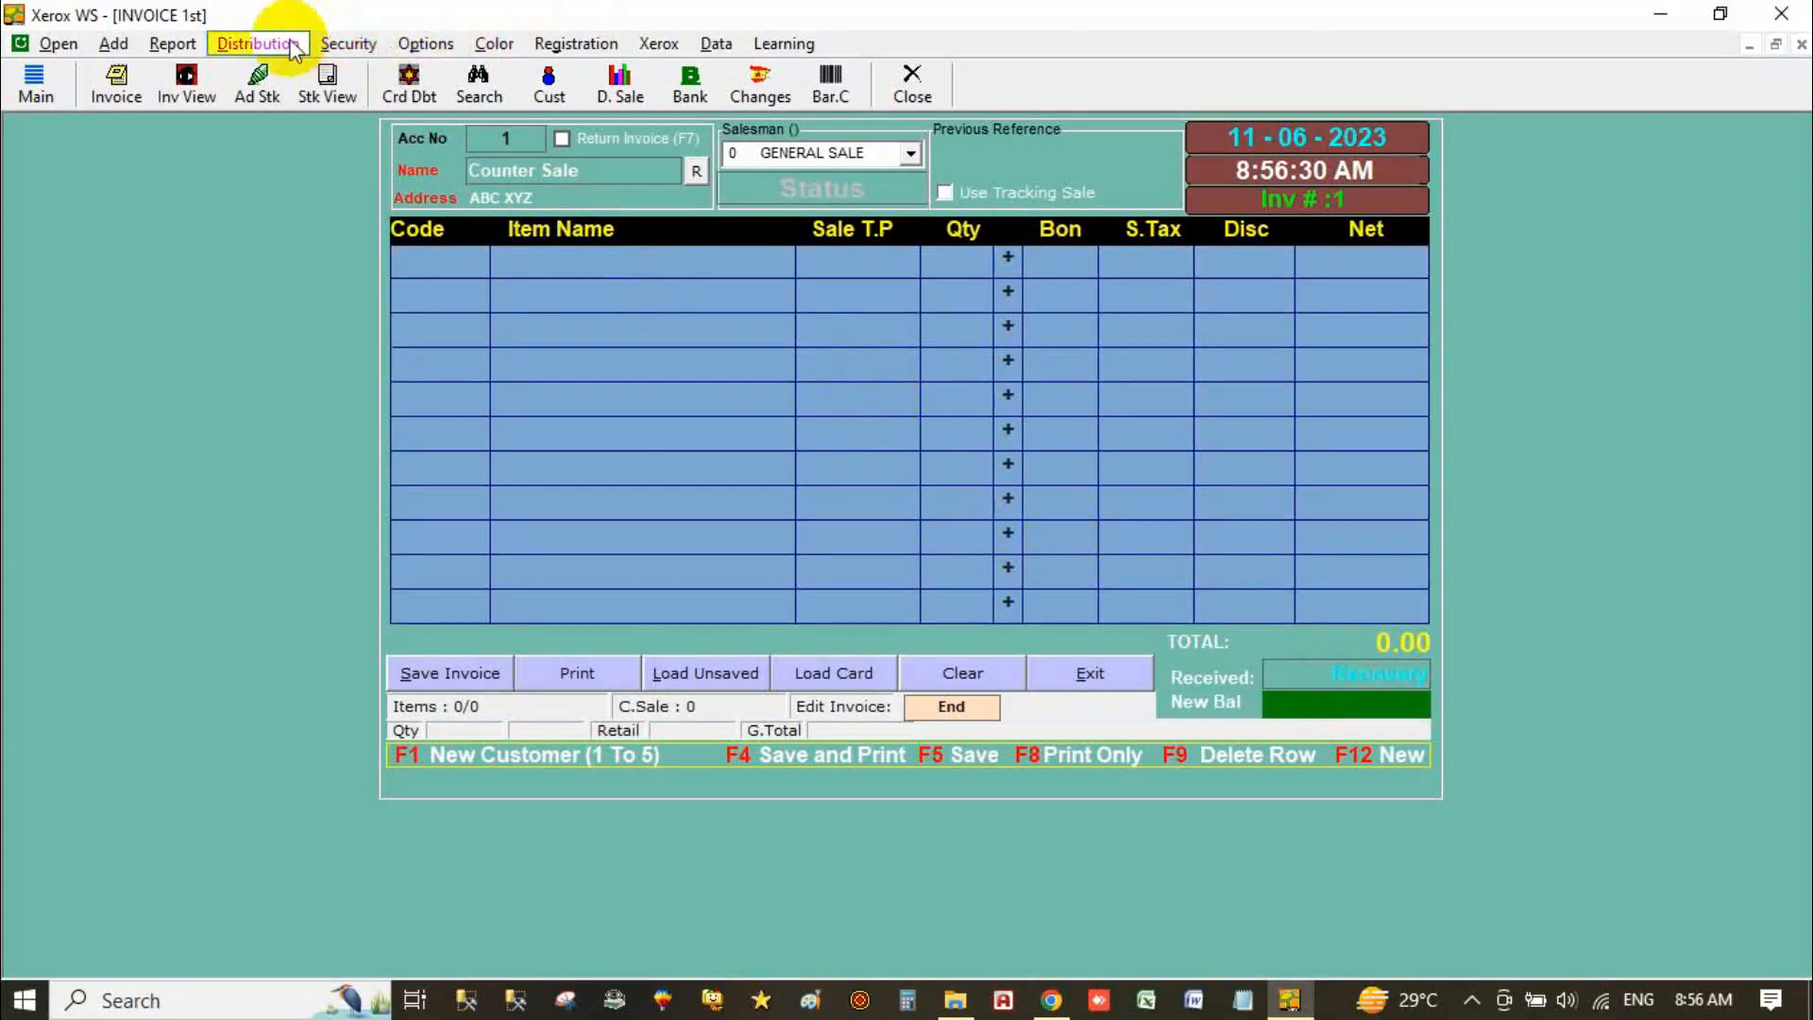
Step: Review the Security menu's Stock Addition and Stock Changes enable/disable options
{"action": "left_click", "coordinate": [183, 47]}
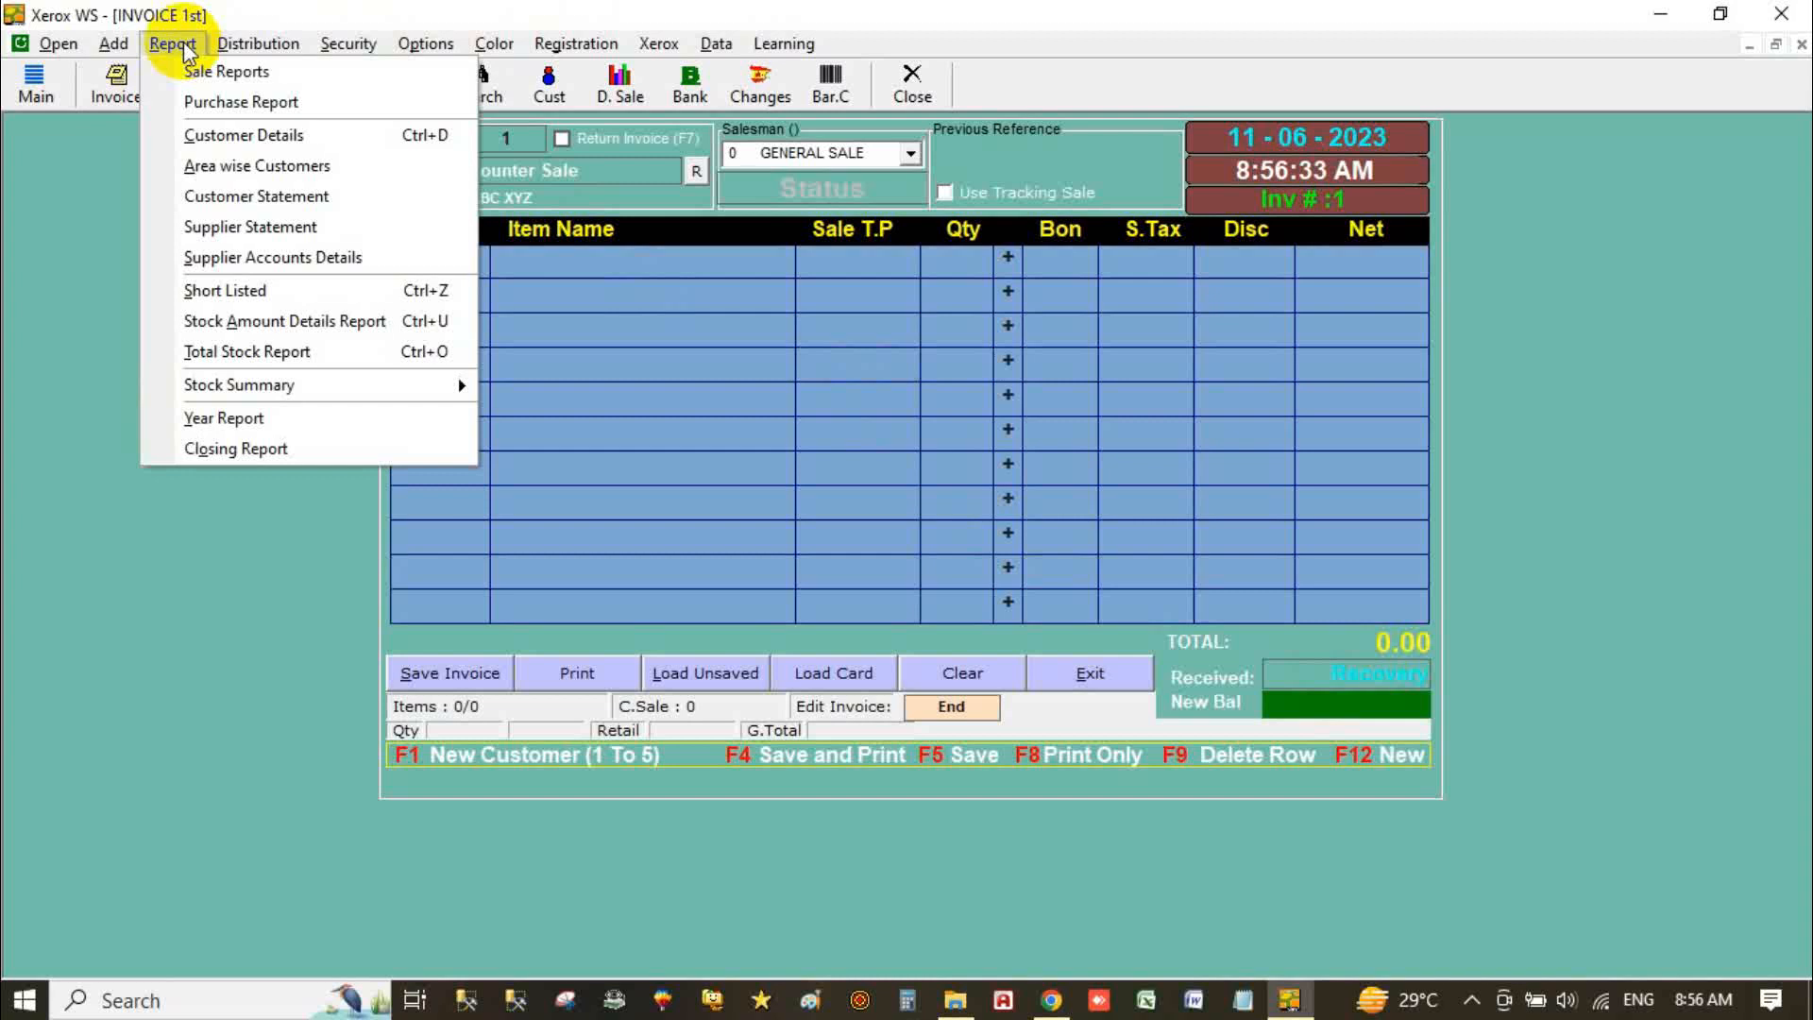
{"action": "mouse_move", "coordinate": [114, 44]}
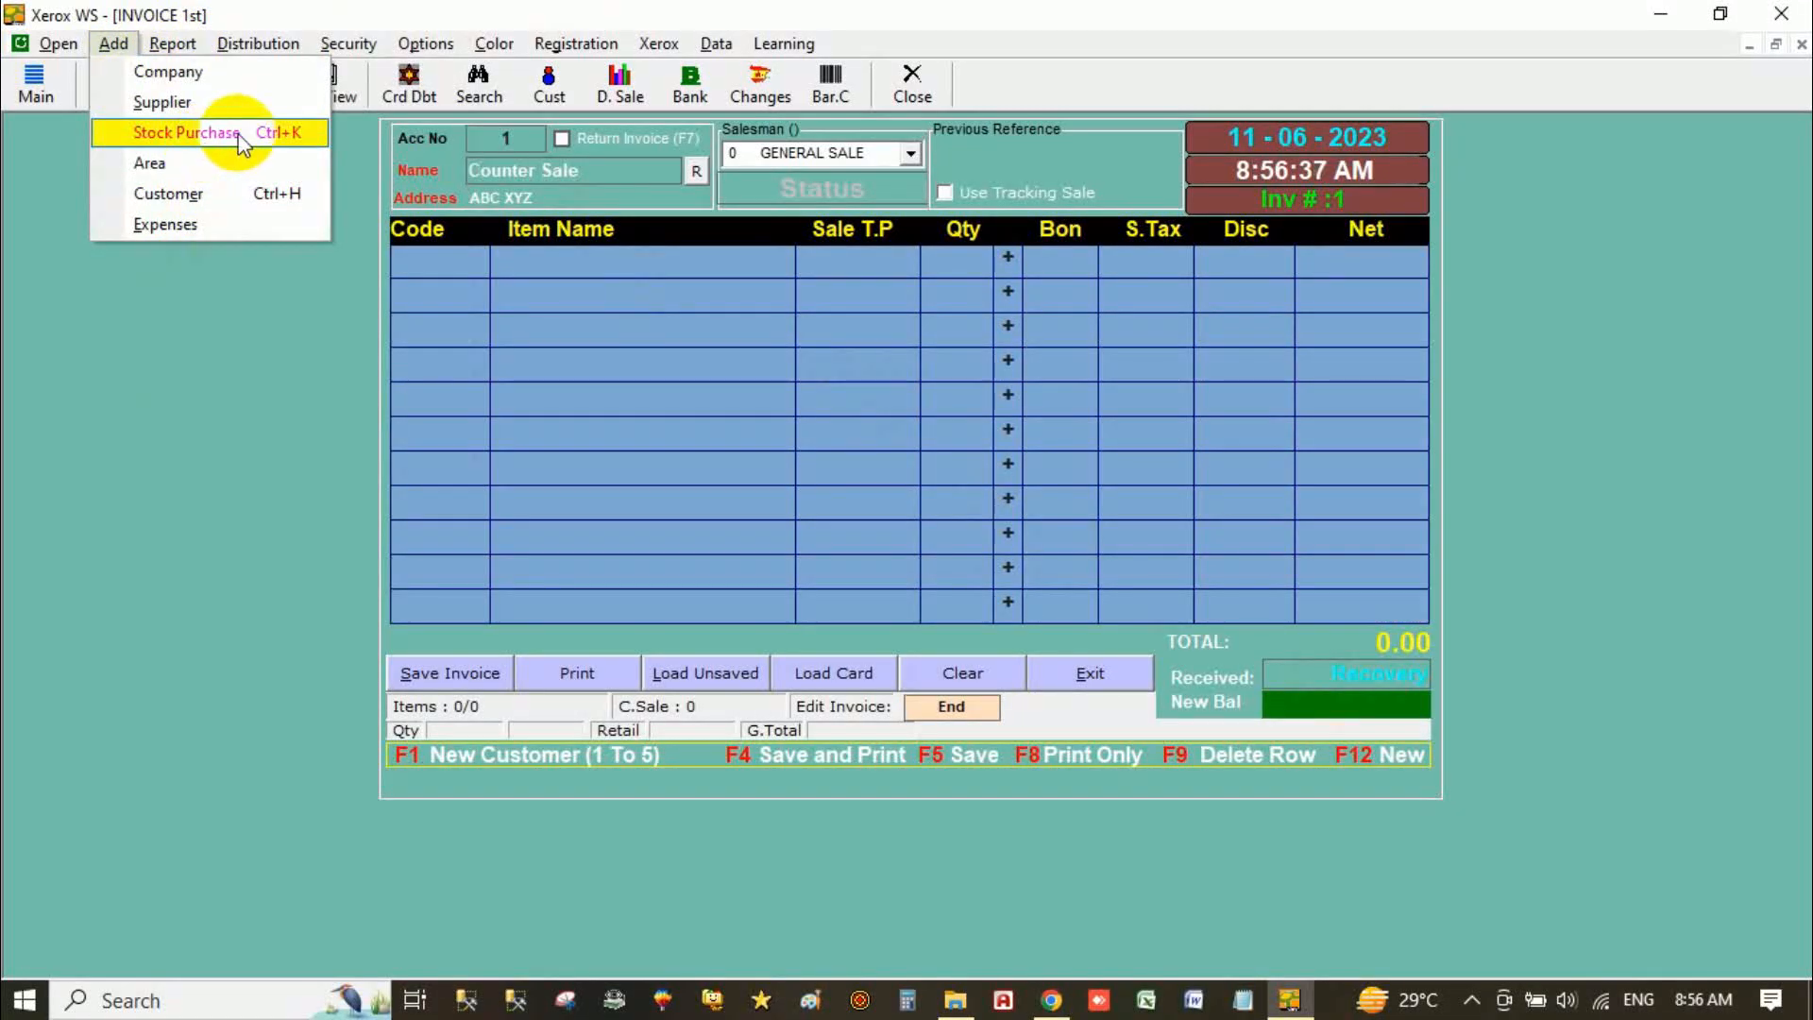
{"action": "mouse_move", "coordinate": [259, 55]}
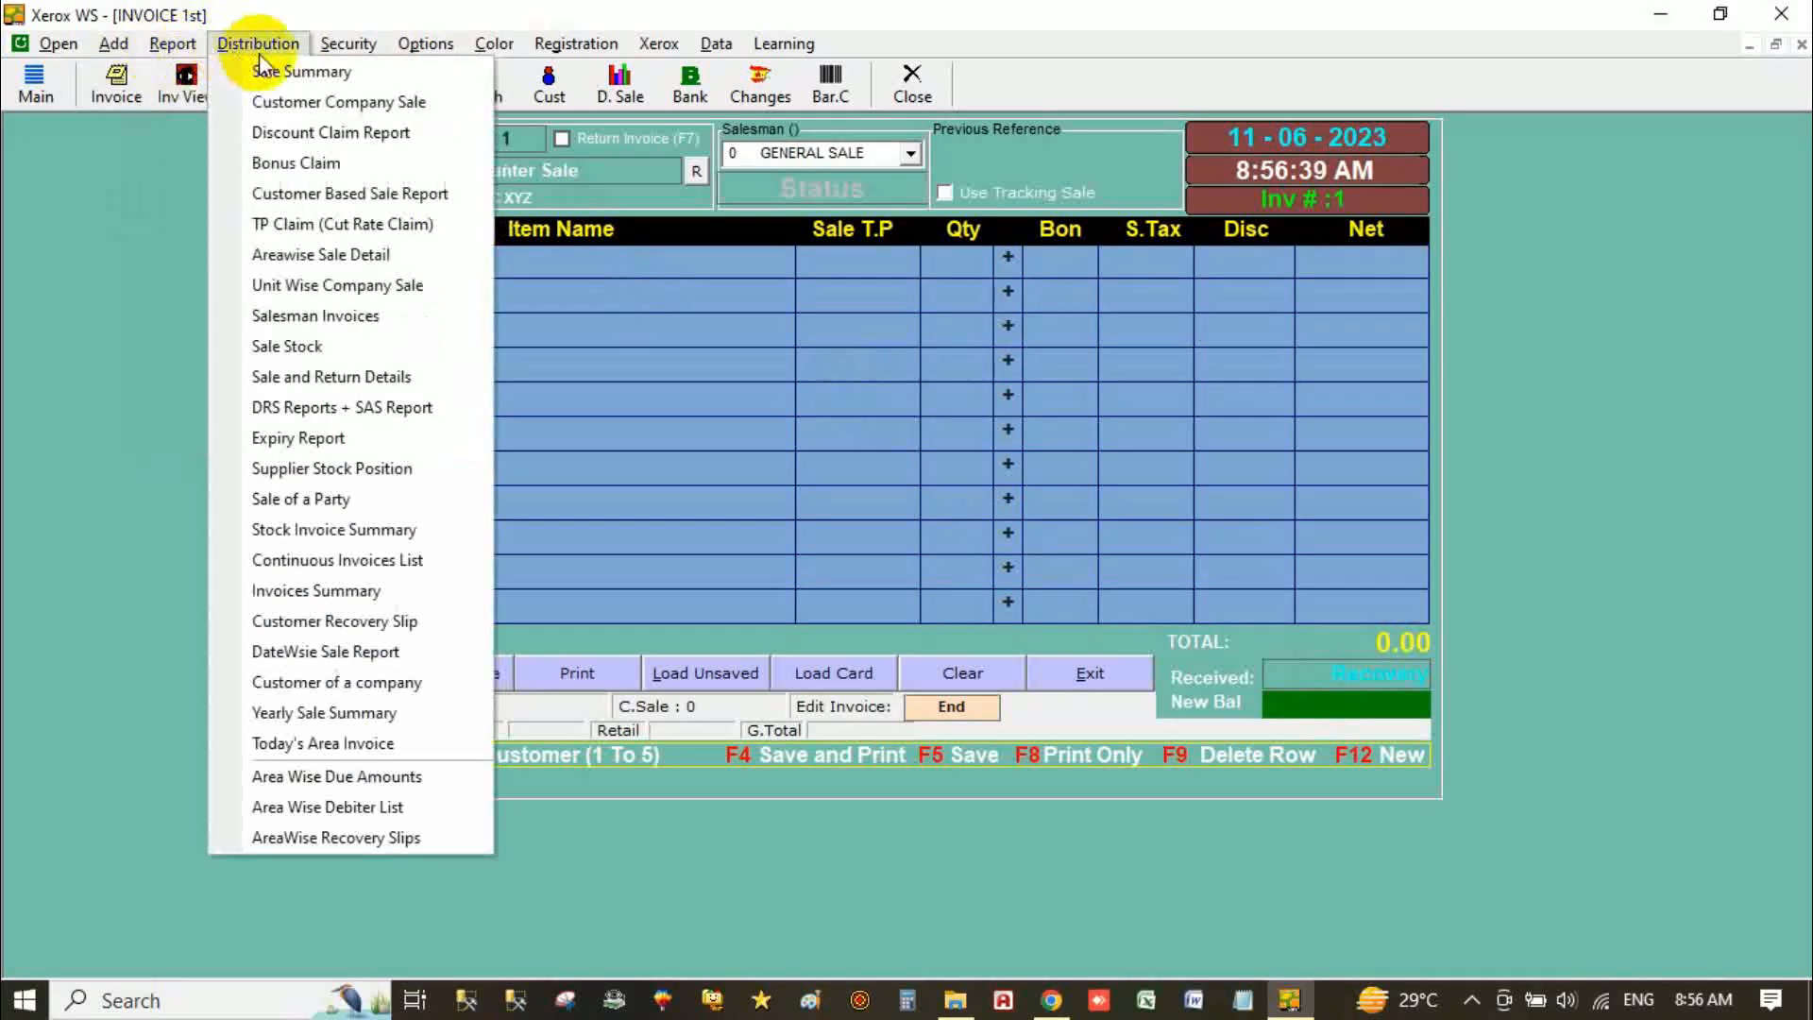
{"action": "mouse_move", "coordinate": [361, 58]}
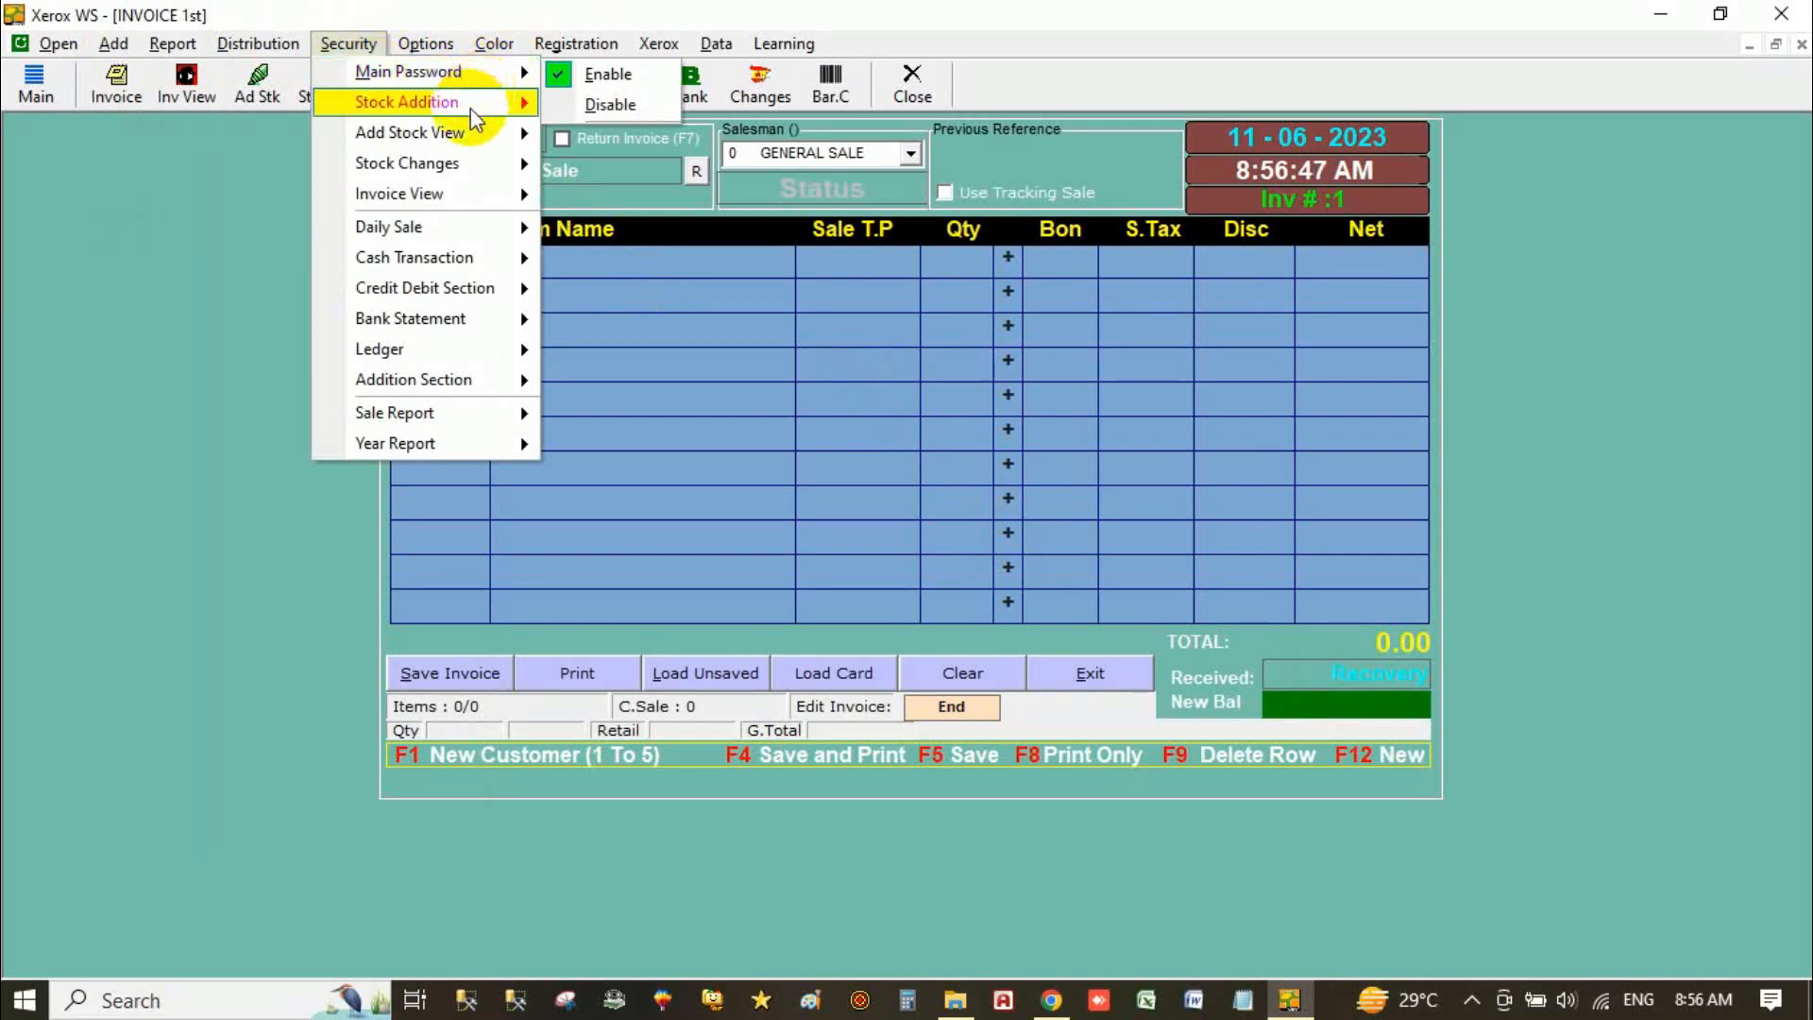
{"action": "mouse_move", "coordinate": [509, 145]}
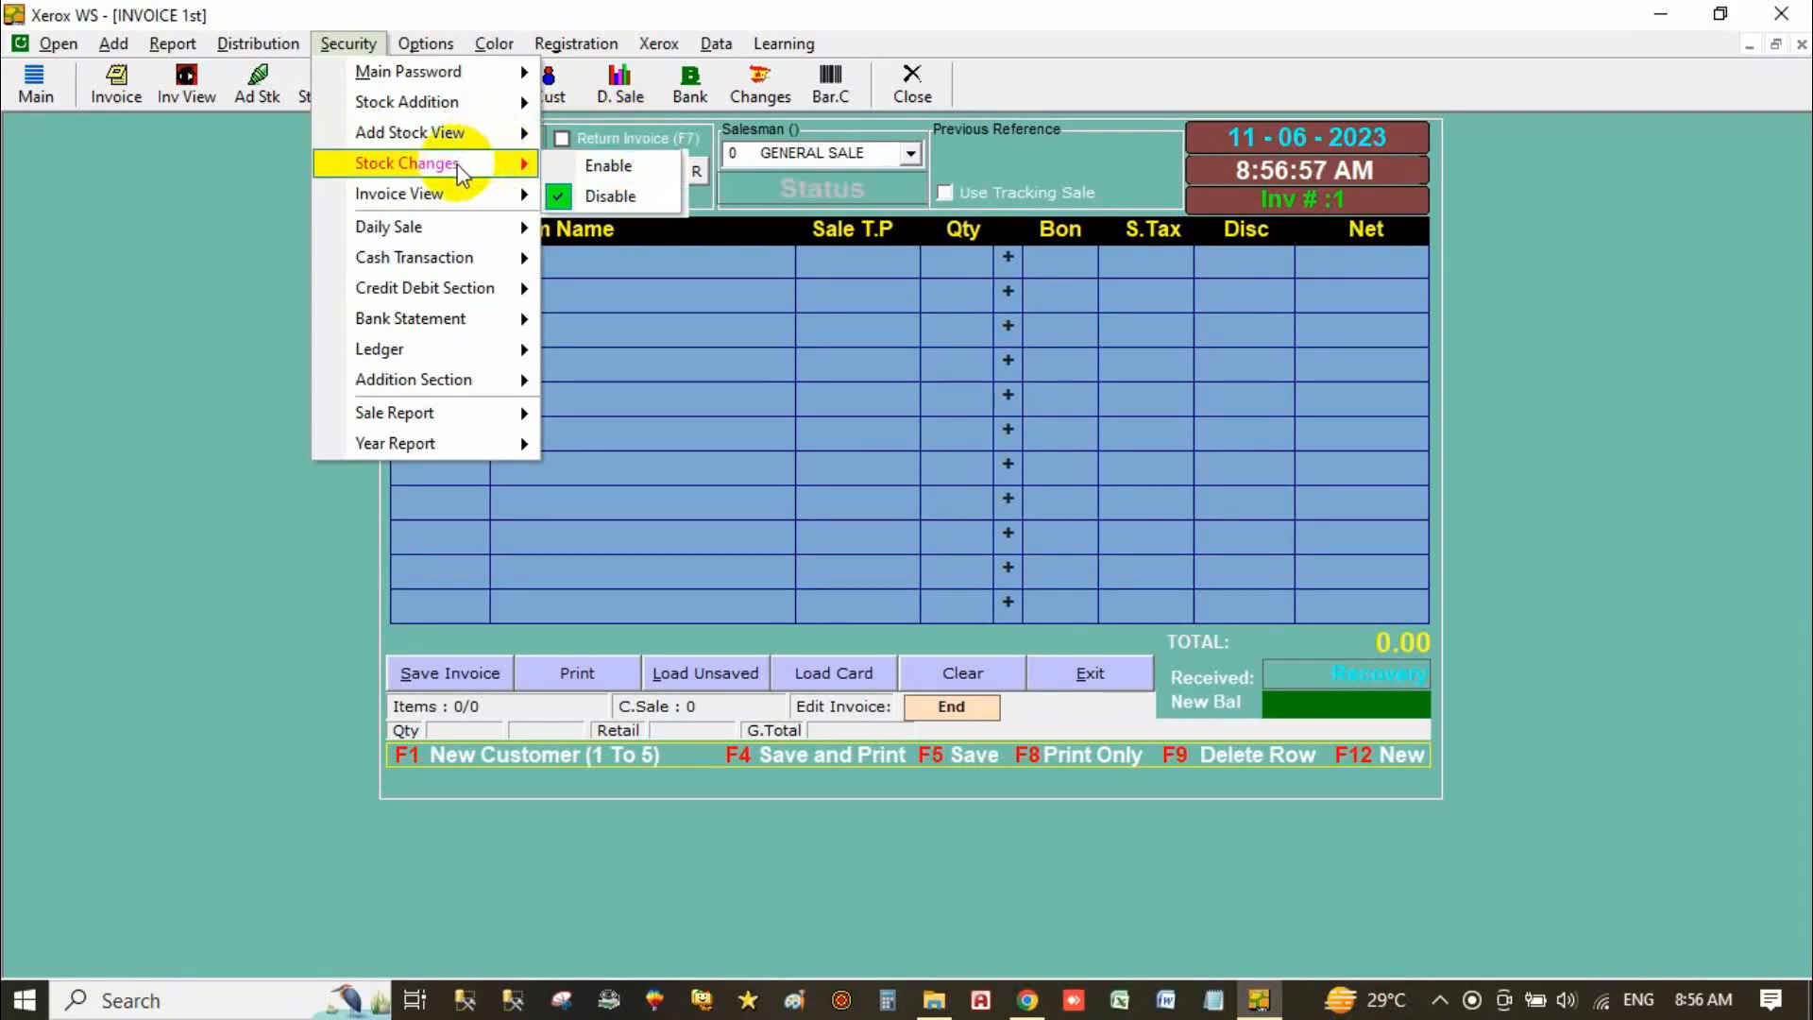
{"action": "mouse_move", "coordinate": [427, 43]}
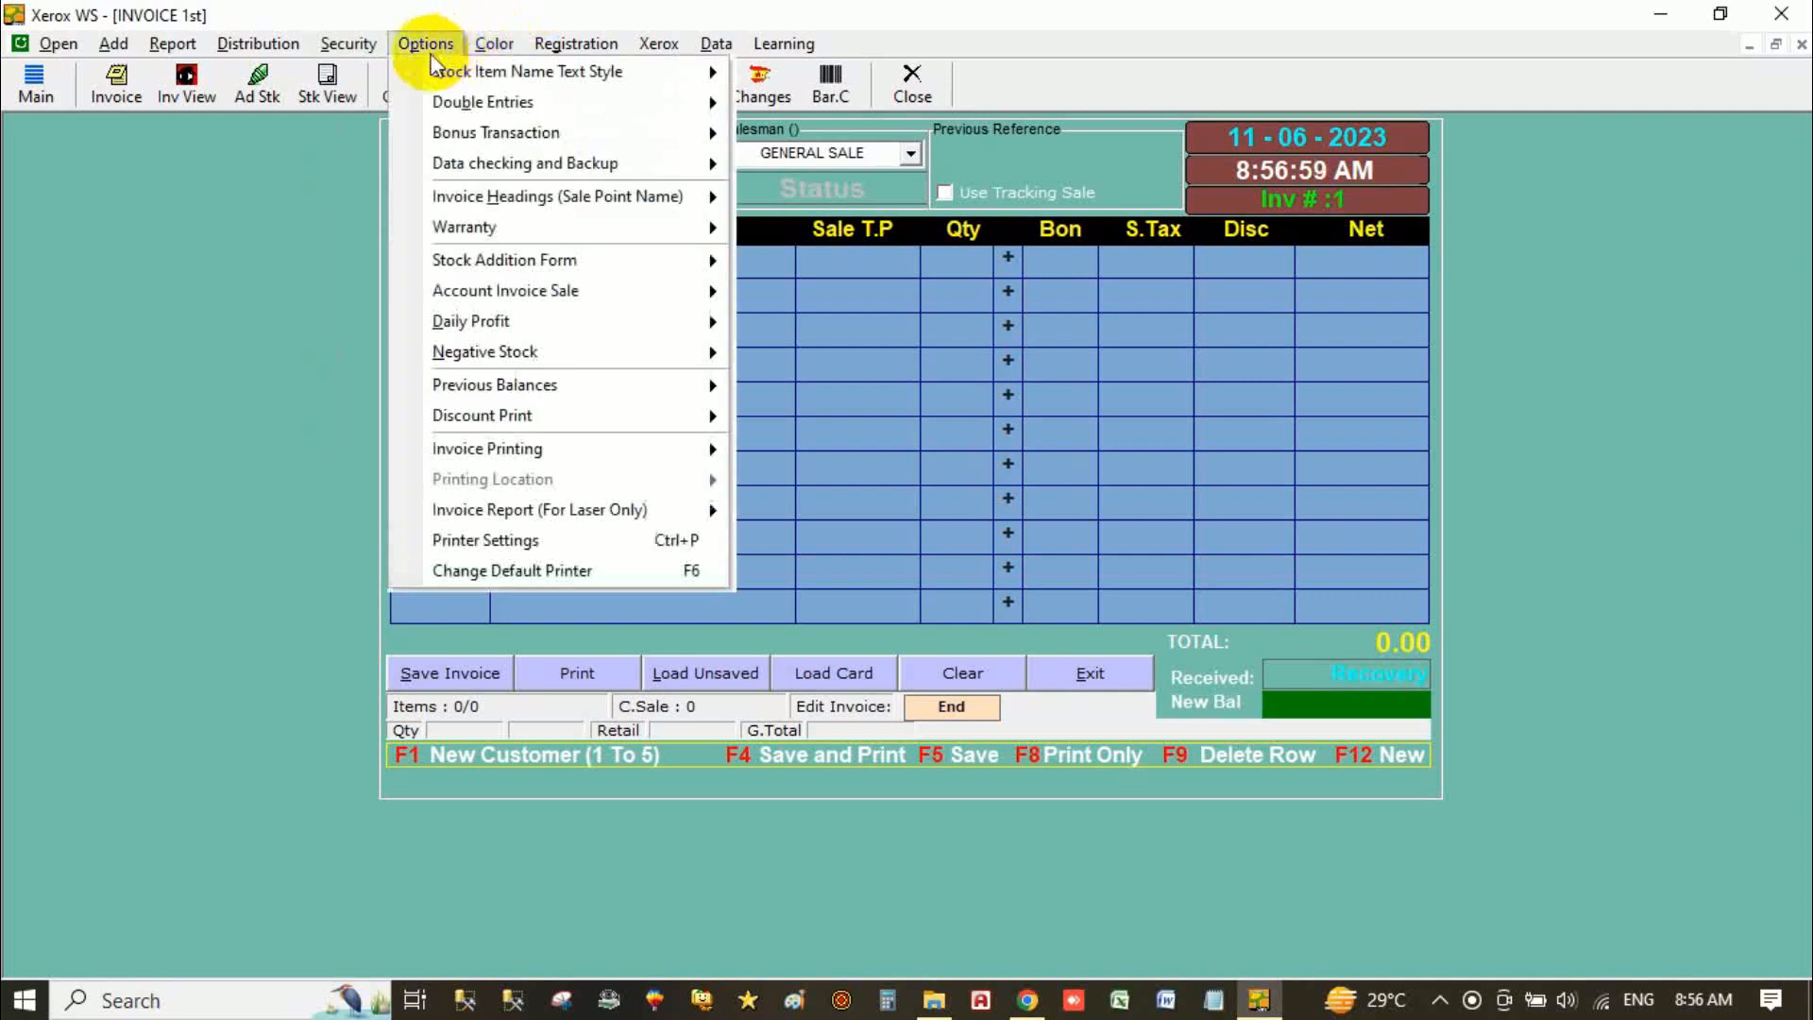
{"action": "mouse_move", "coordinate": [496, 79]}
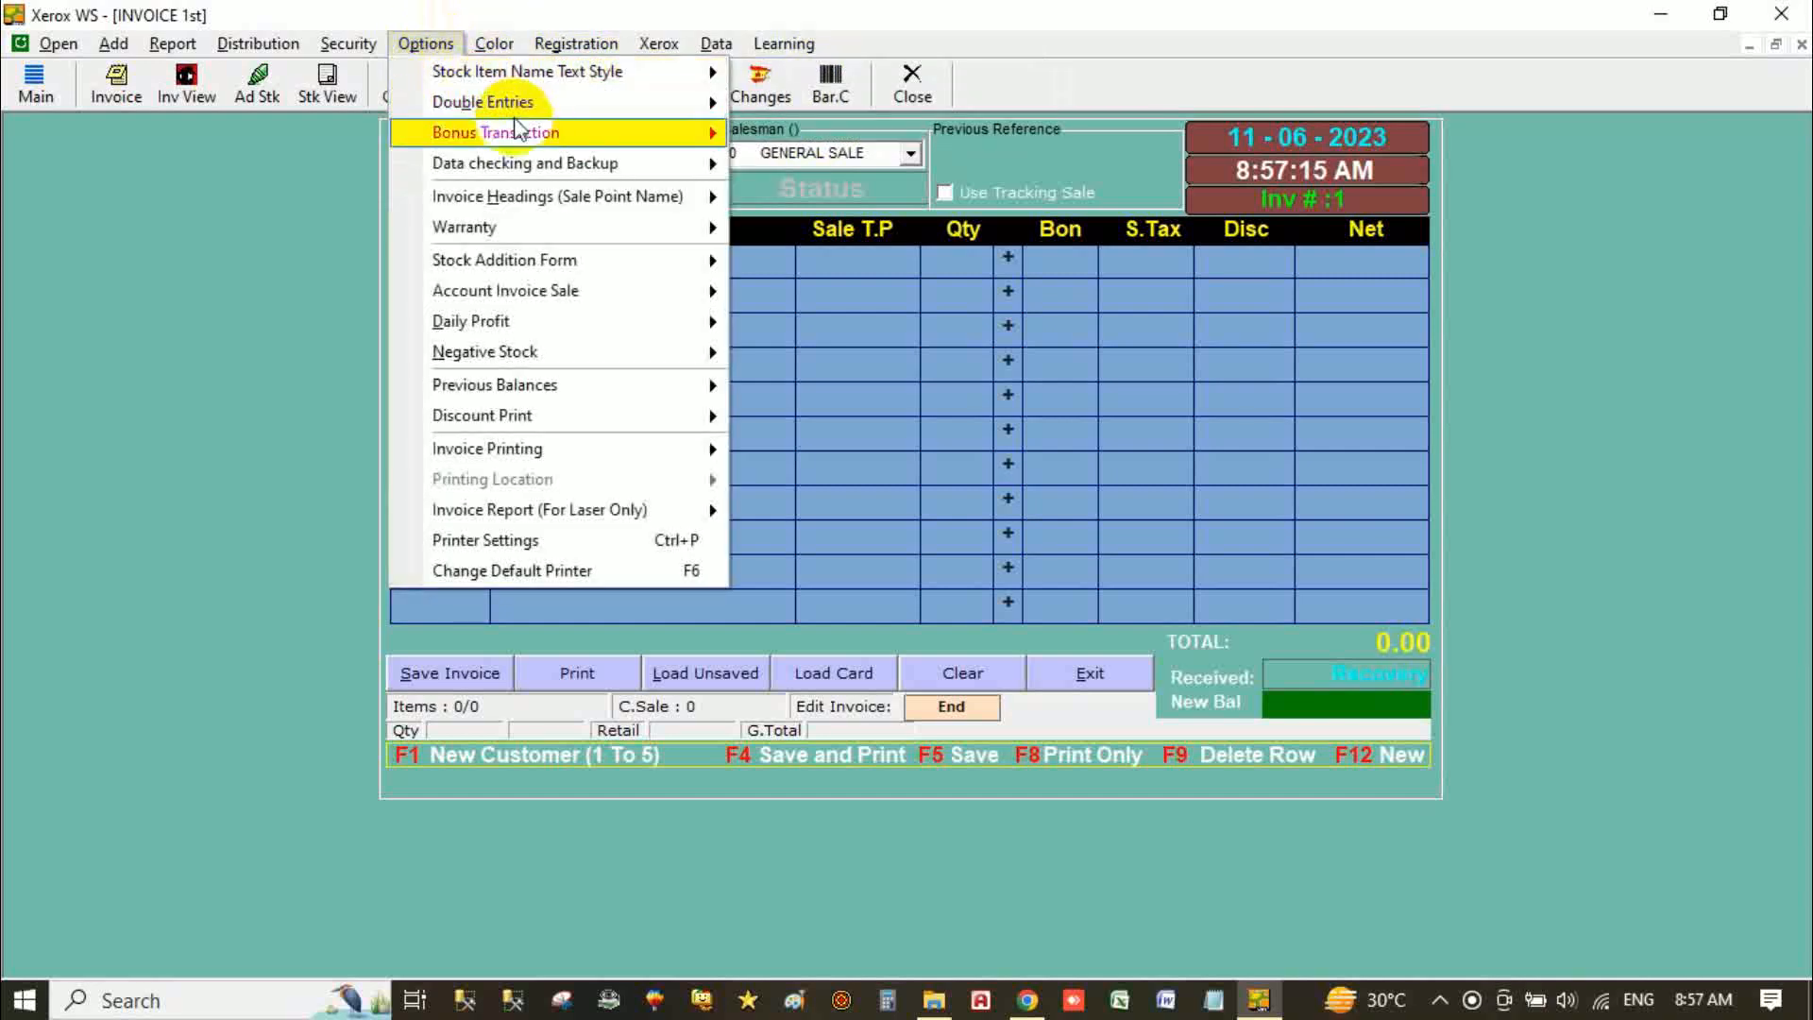
{"action": "mouse_move", "coordinate": [546, 103]}
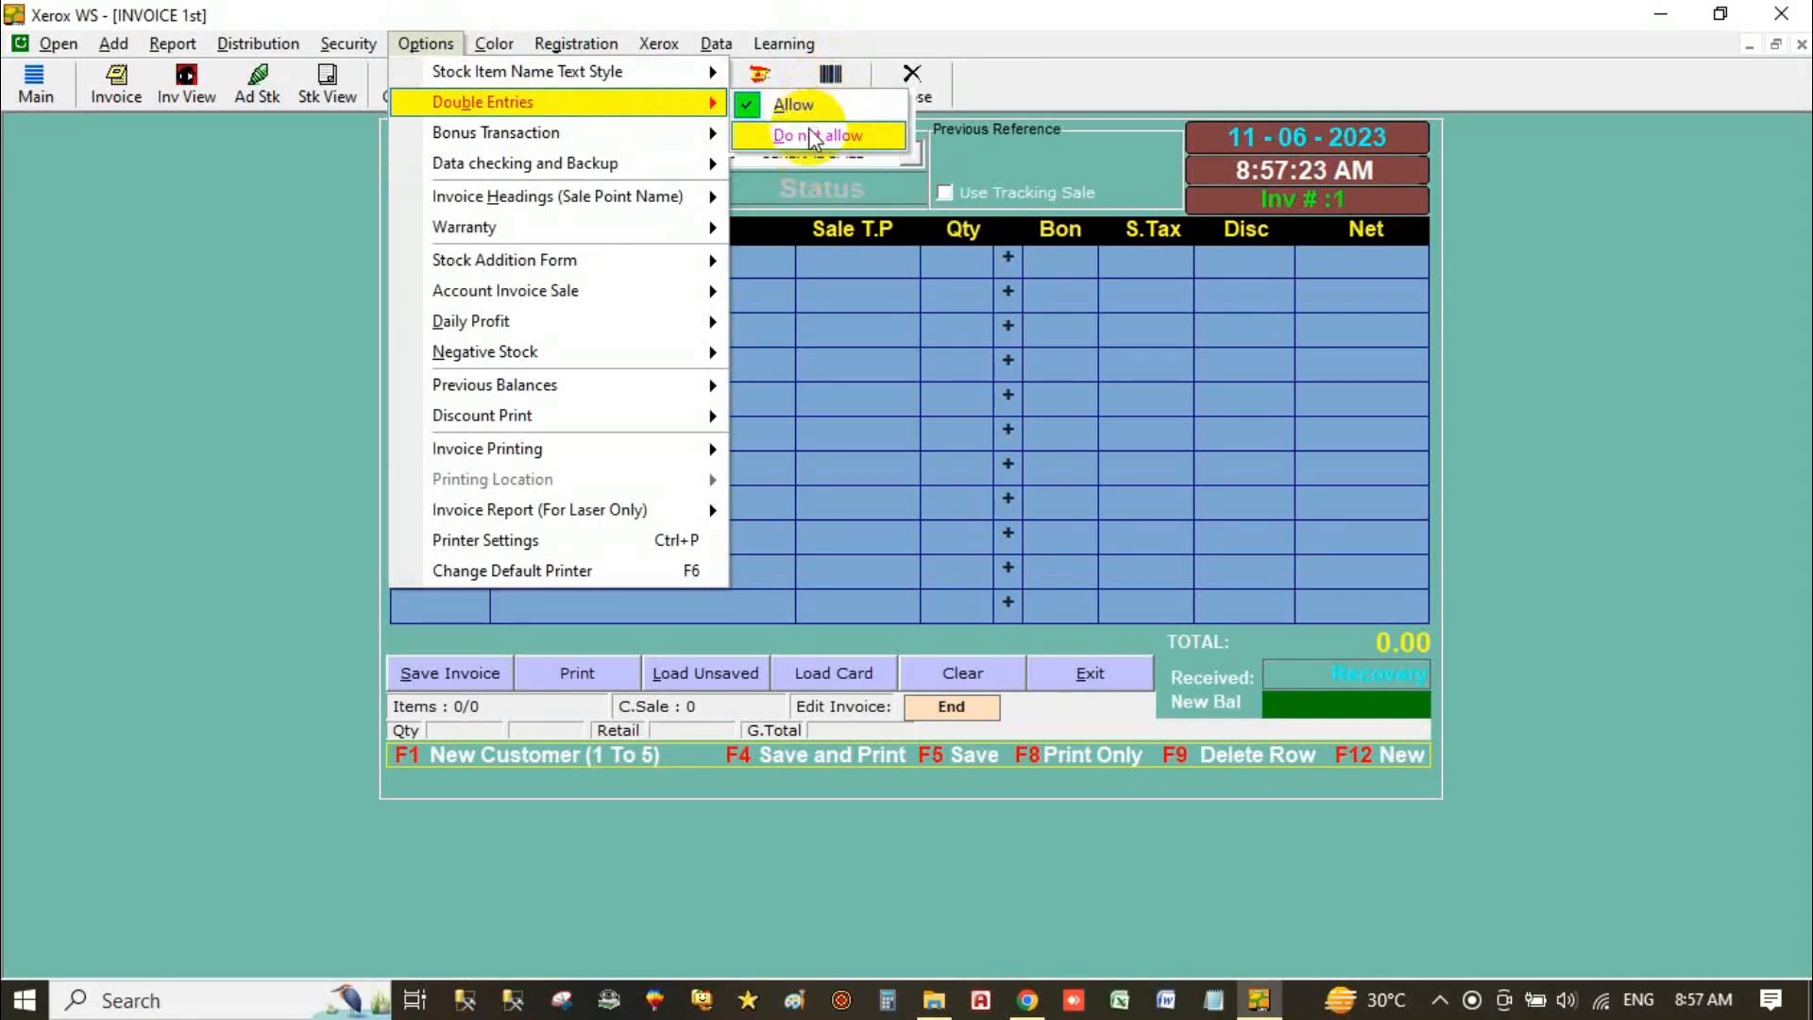
{"action": "mouse_move", "coordinate": [652, 140]}
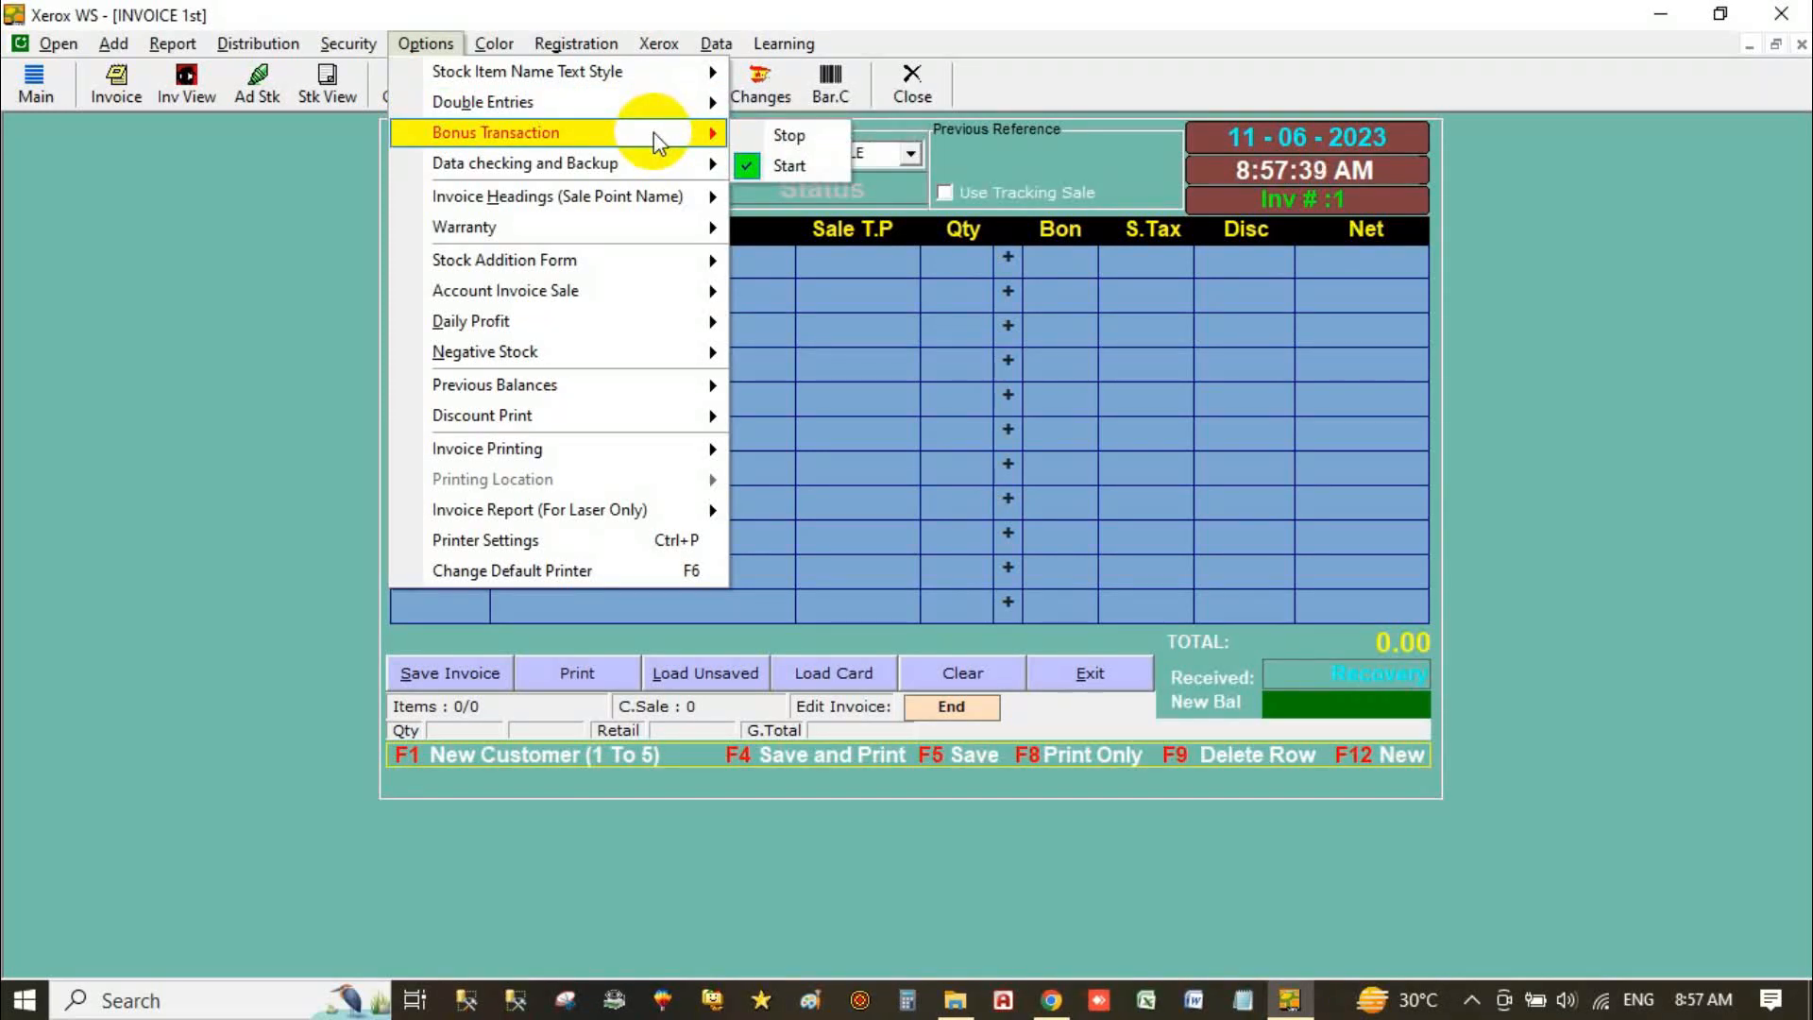
{"action": "mouse_move", "coordinate": [654, 172]}
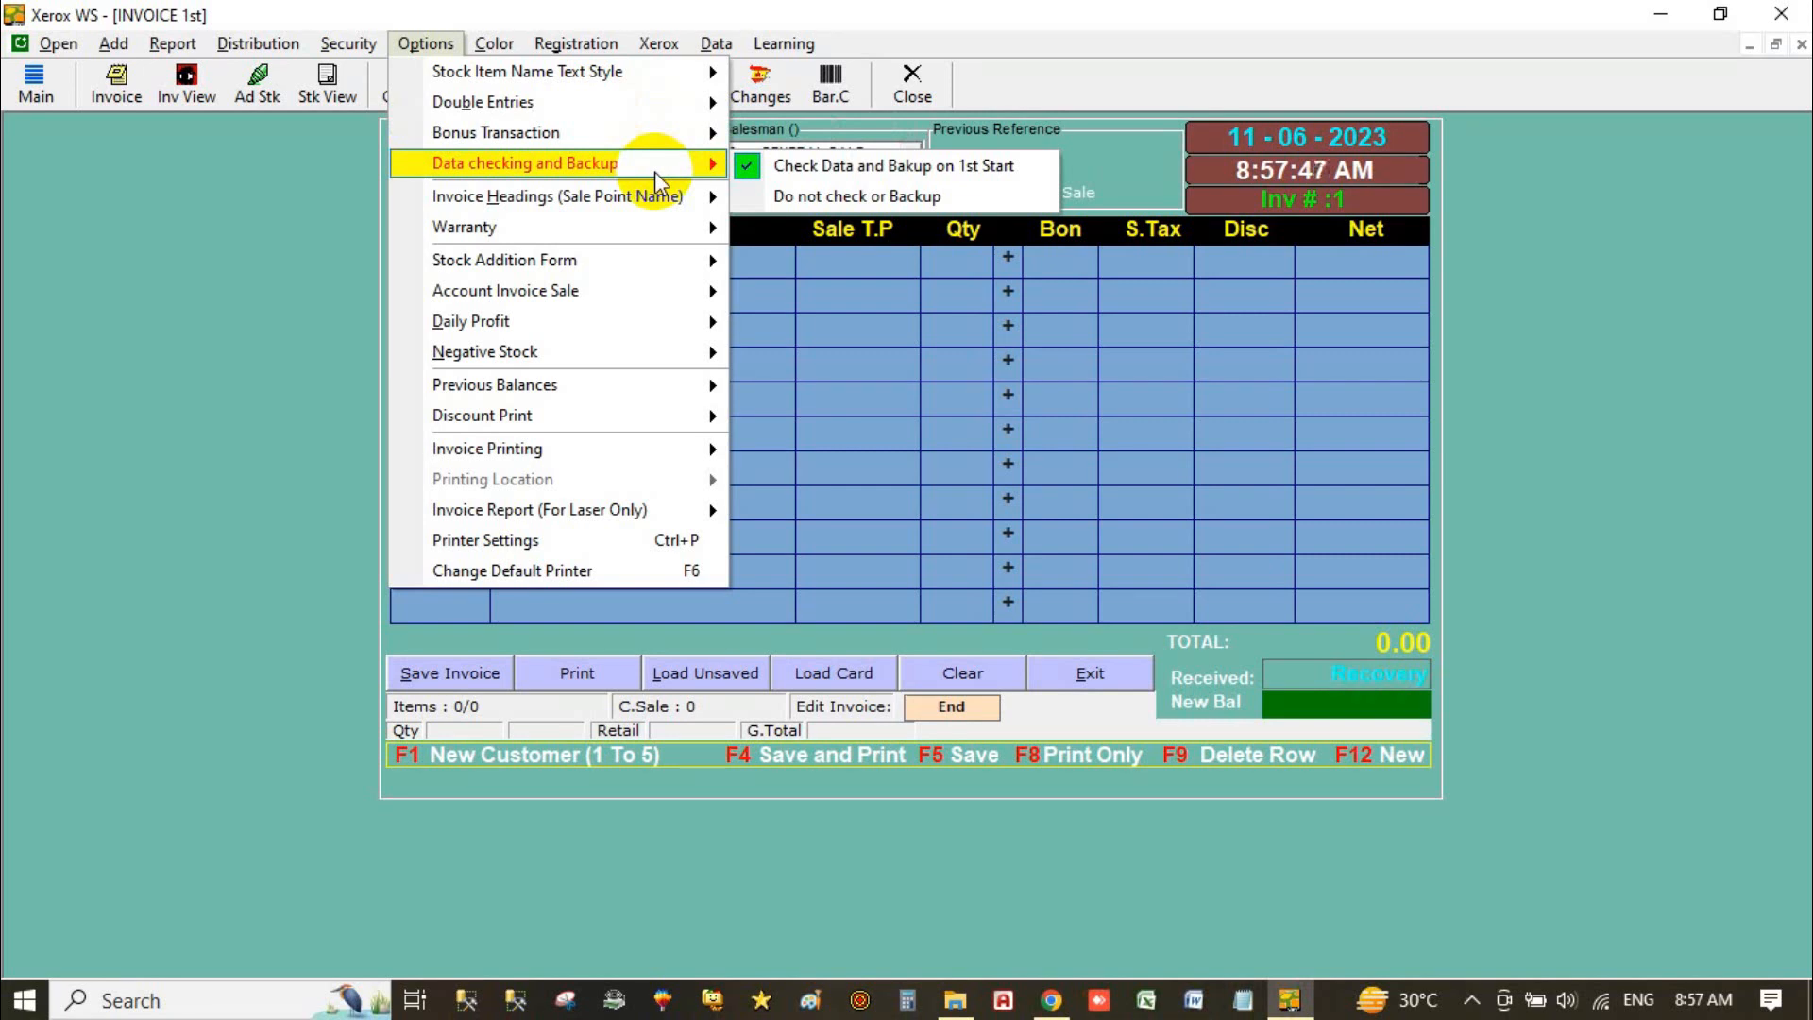
{"action": "mouse_move", "coordinate": [649, 217]}
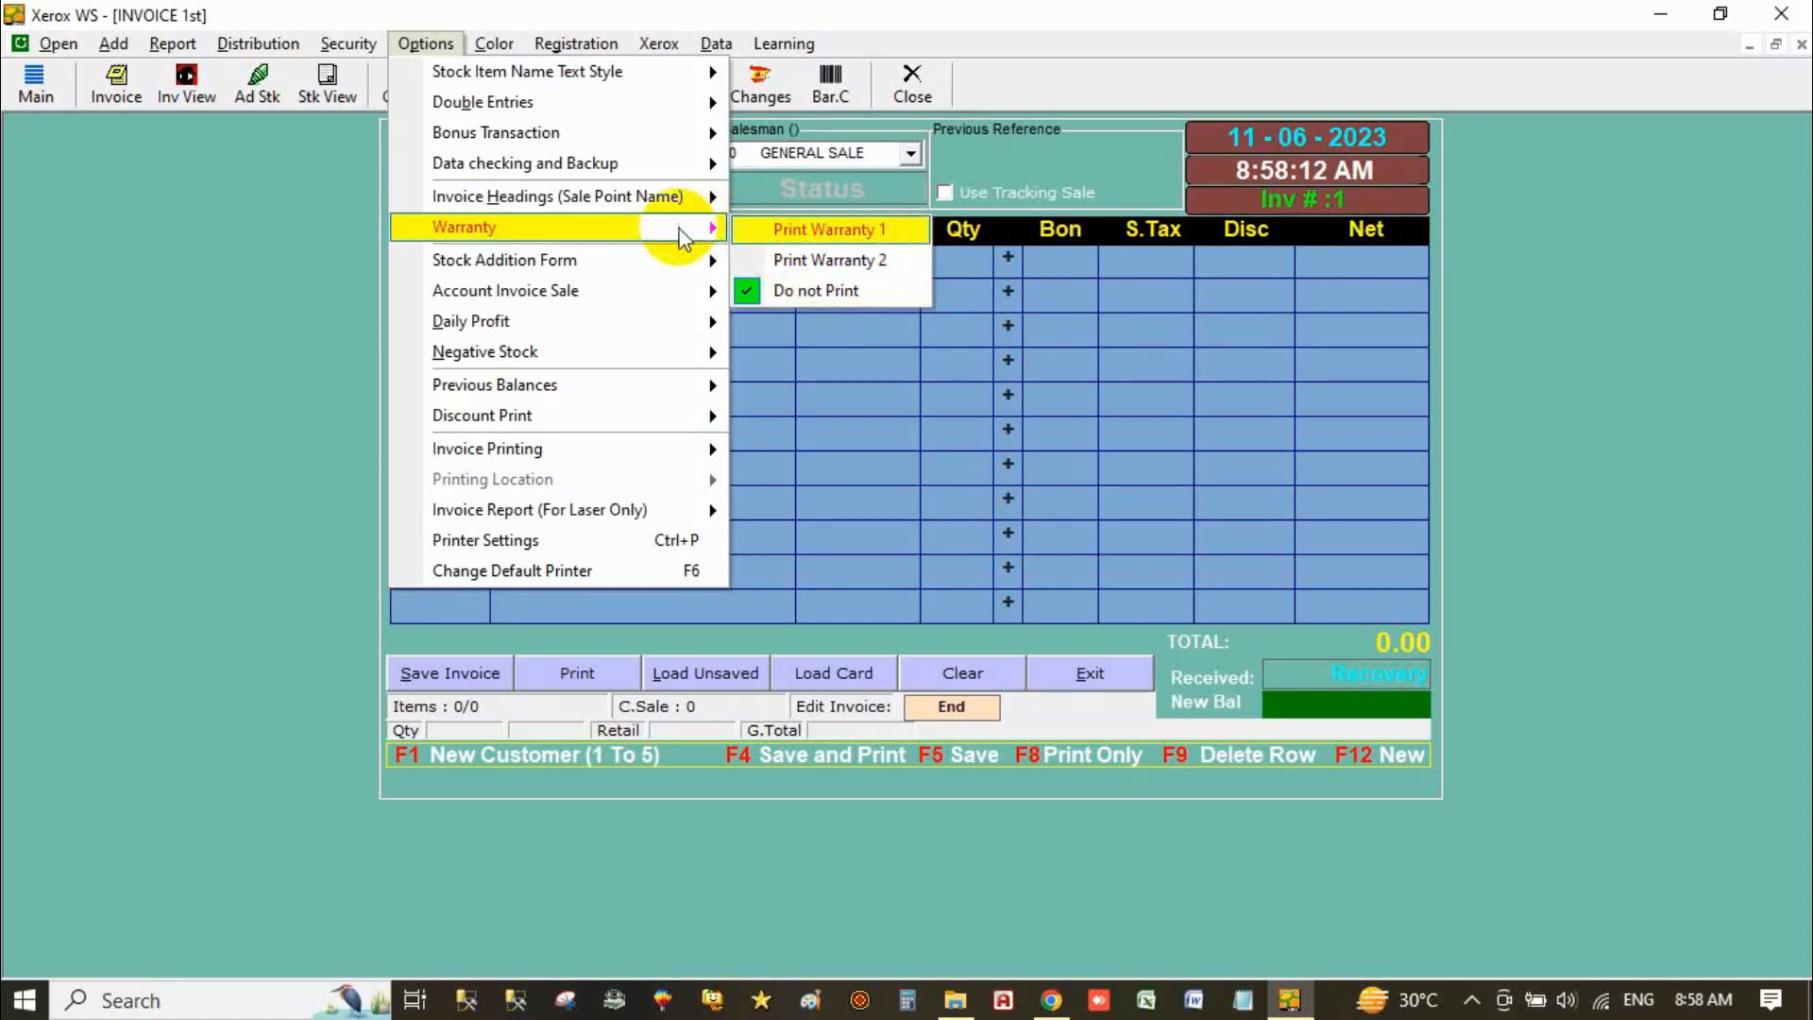
{"action": "mouse_move", "coordinate": [657, 262]}
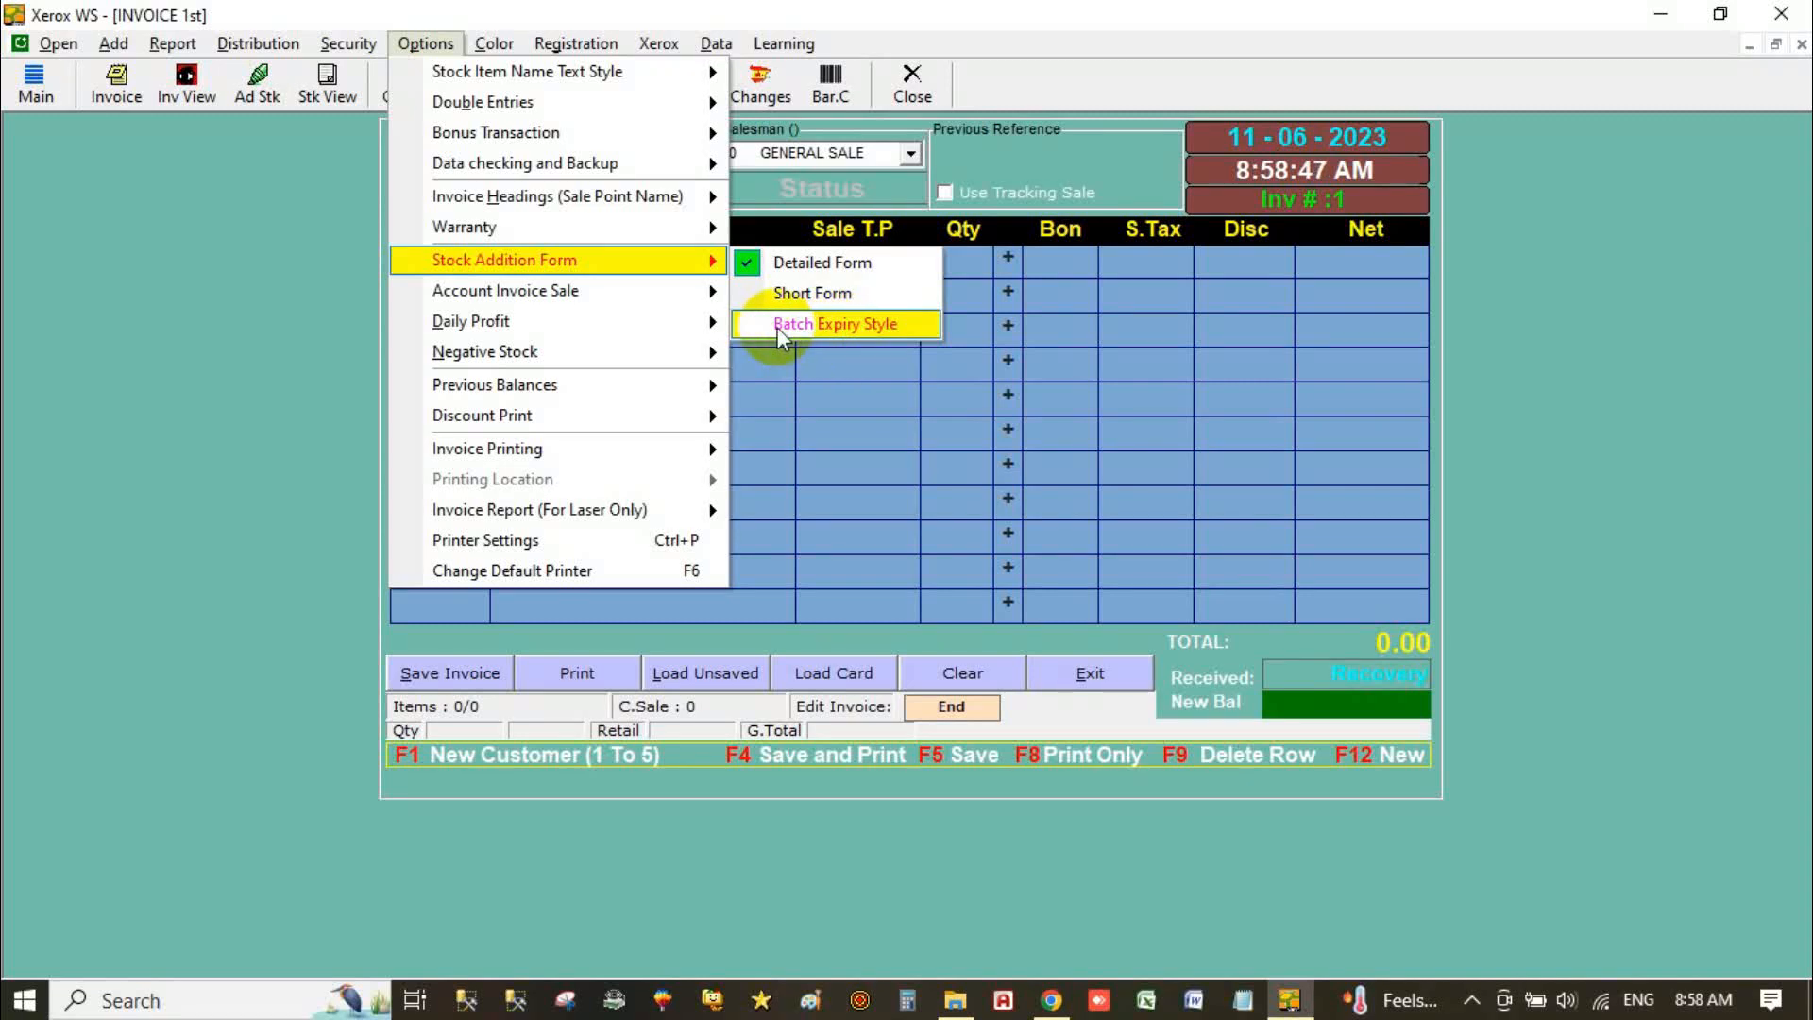
{"action": "mouse_move", "coordinate": [642, 293]}
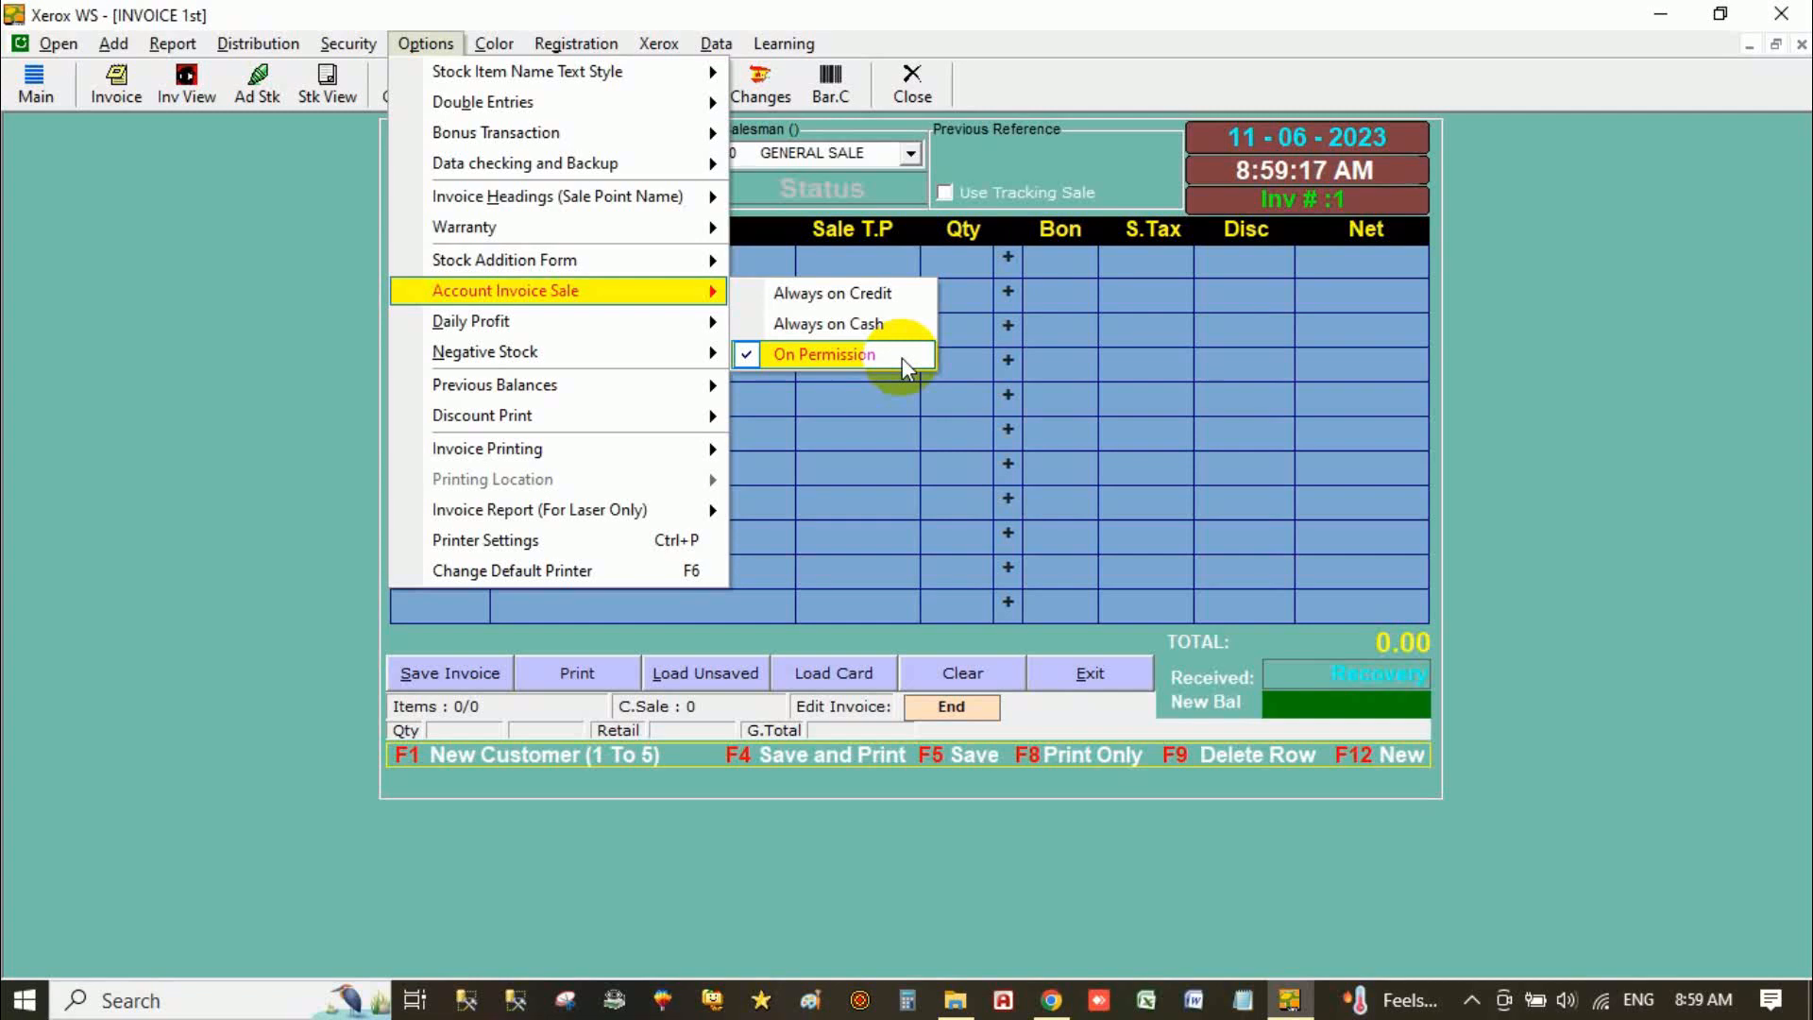
{"action": "mouse_move", "coordinate": [679, 329]}
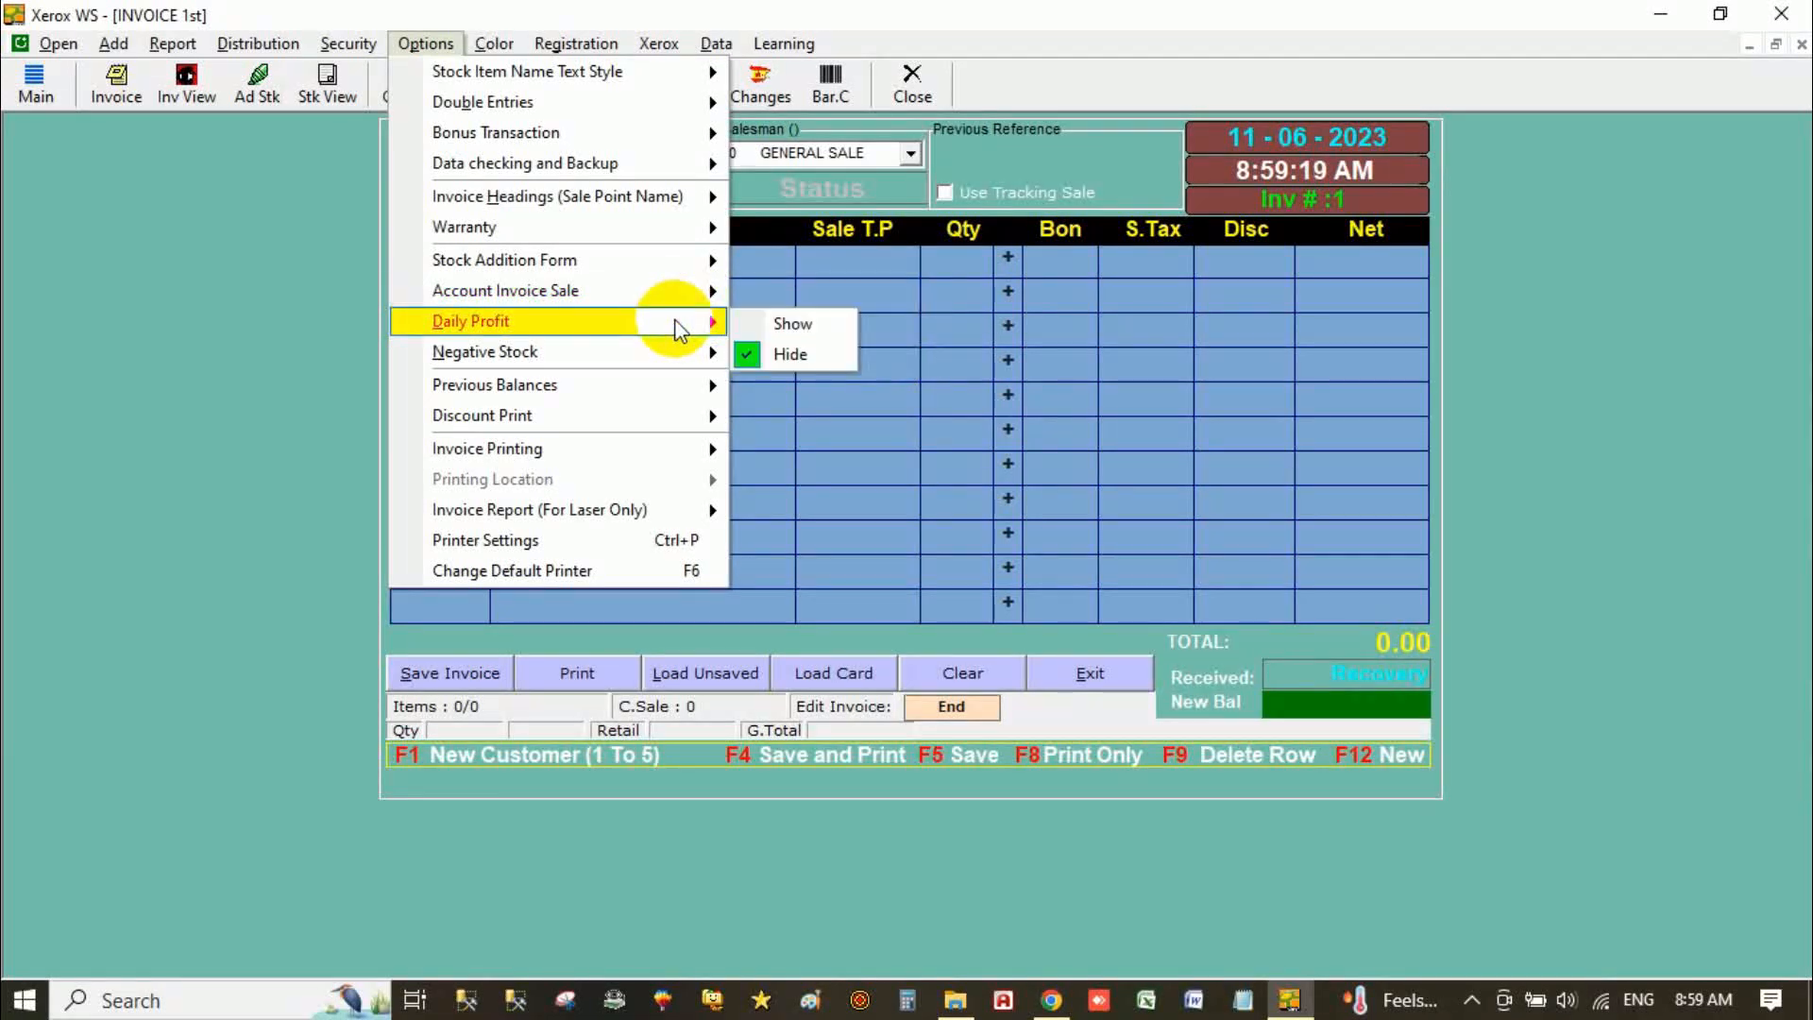
{"action": "mouse_move", "coordinate": [659, 367]}
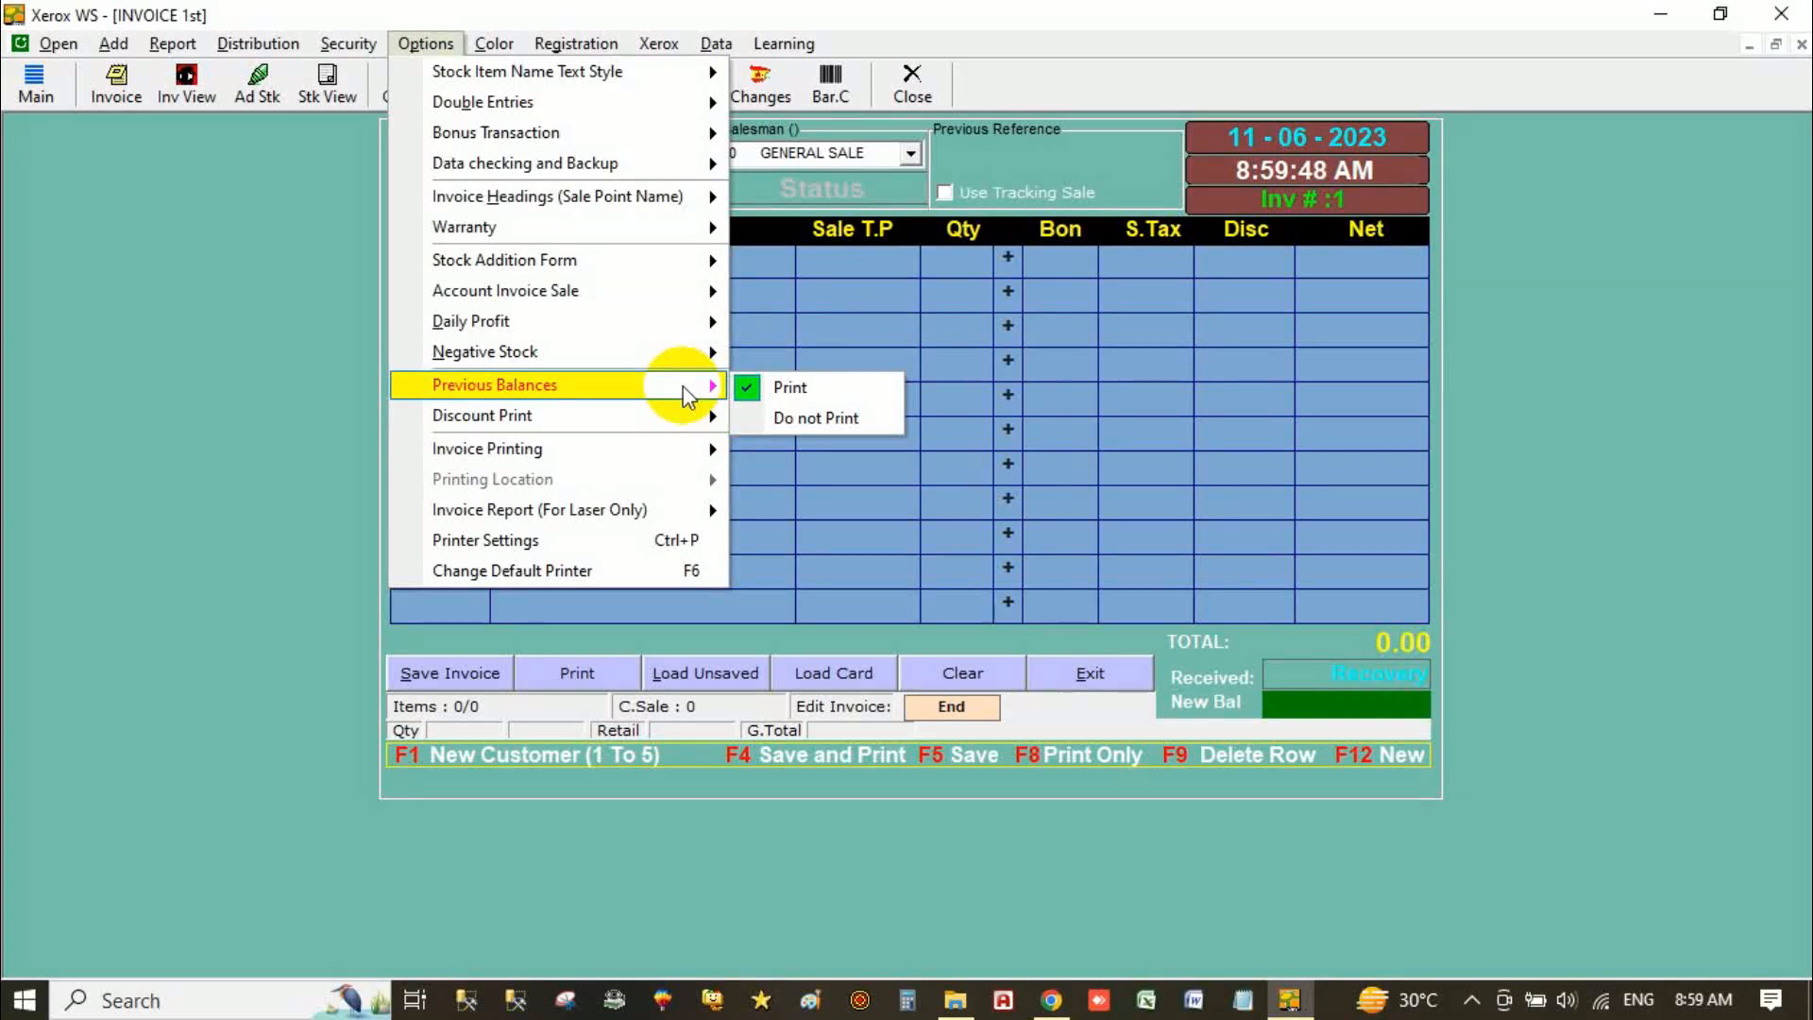
{"action": "mouse_move", "coordinate": [675, 430]}
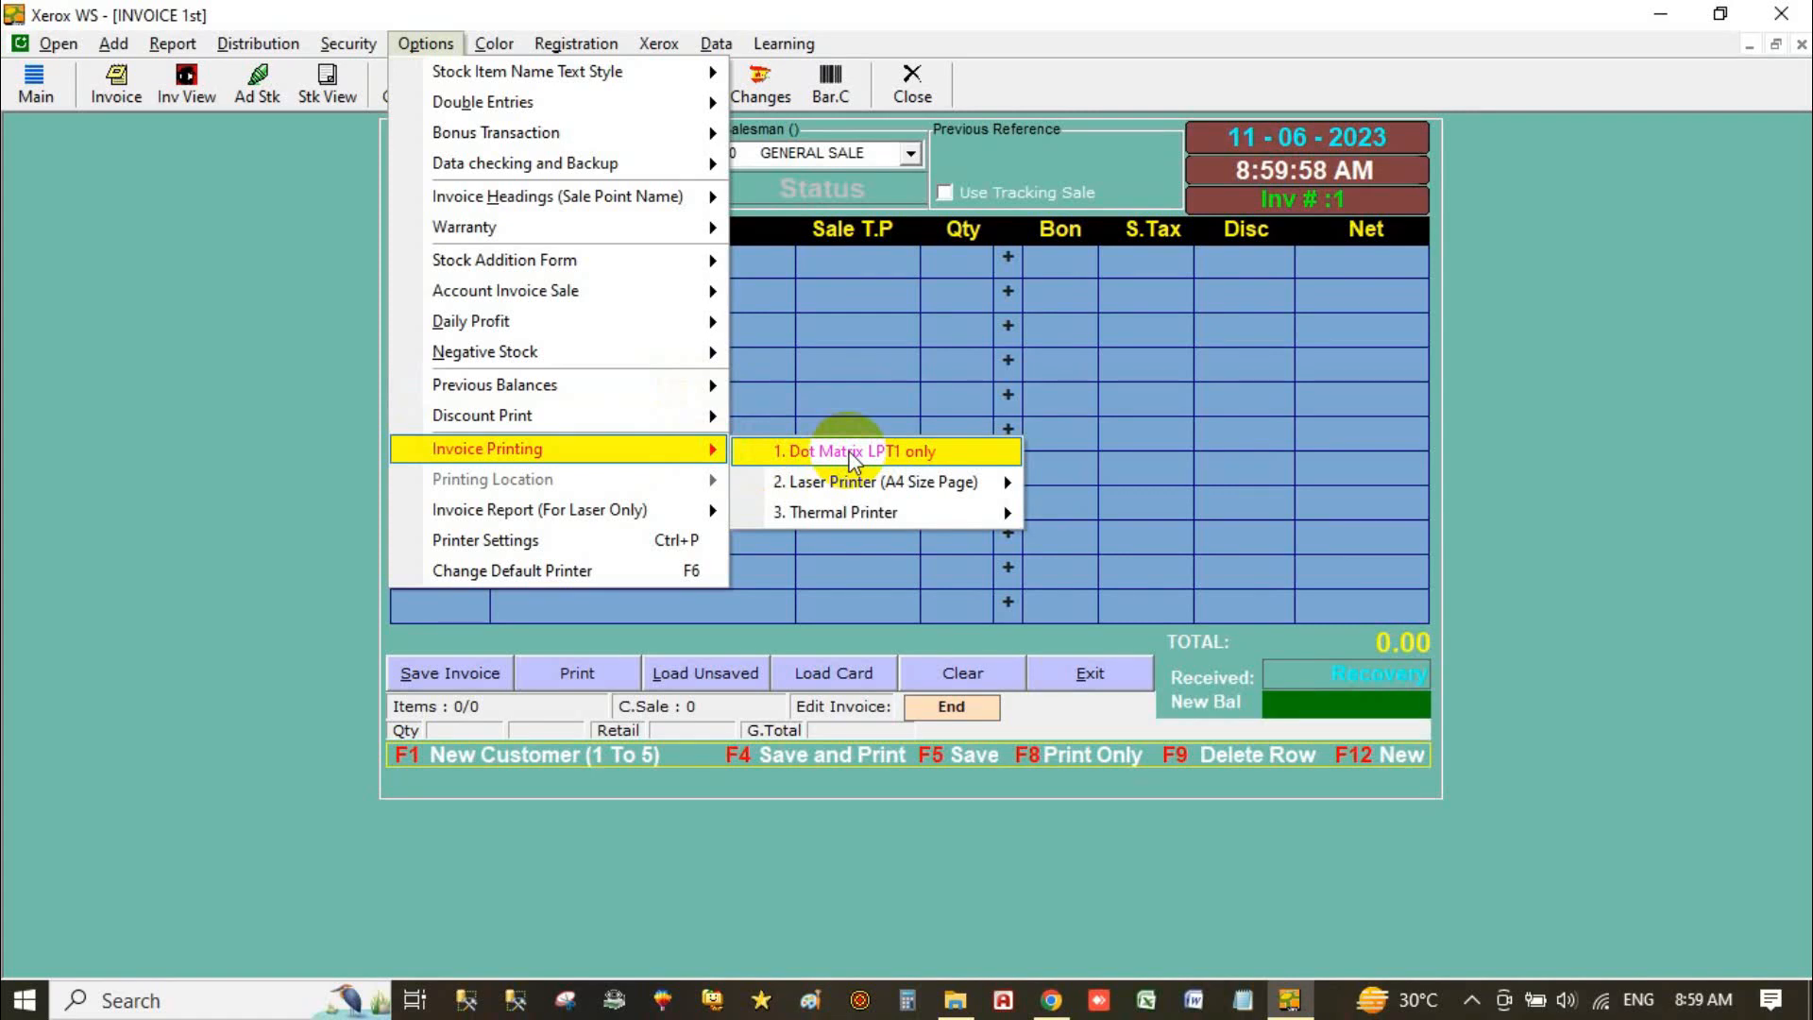
{"action": "mouse_move", "coordinate": [856, 483]}
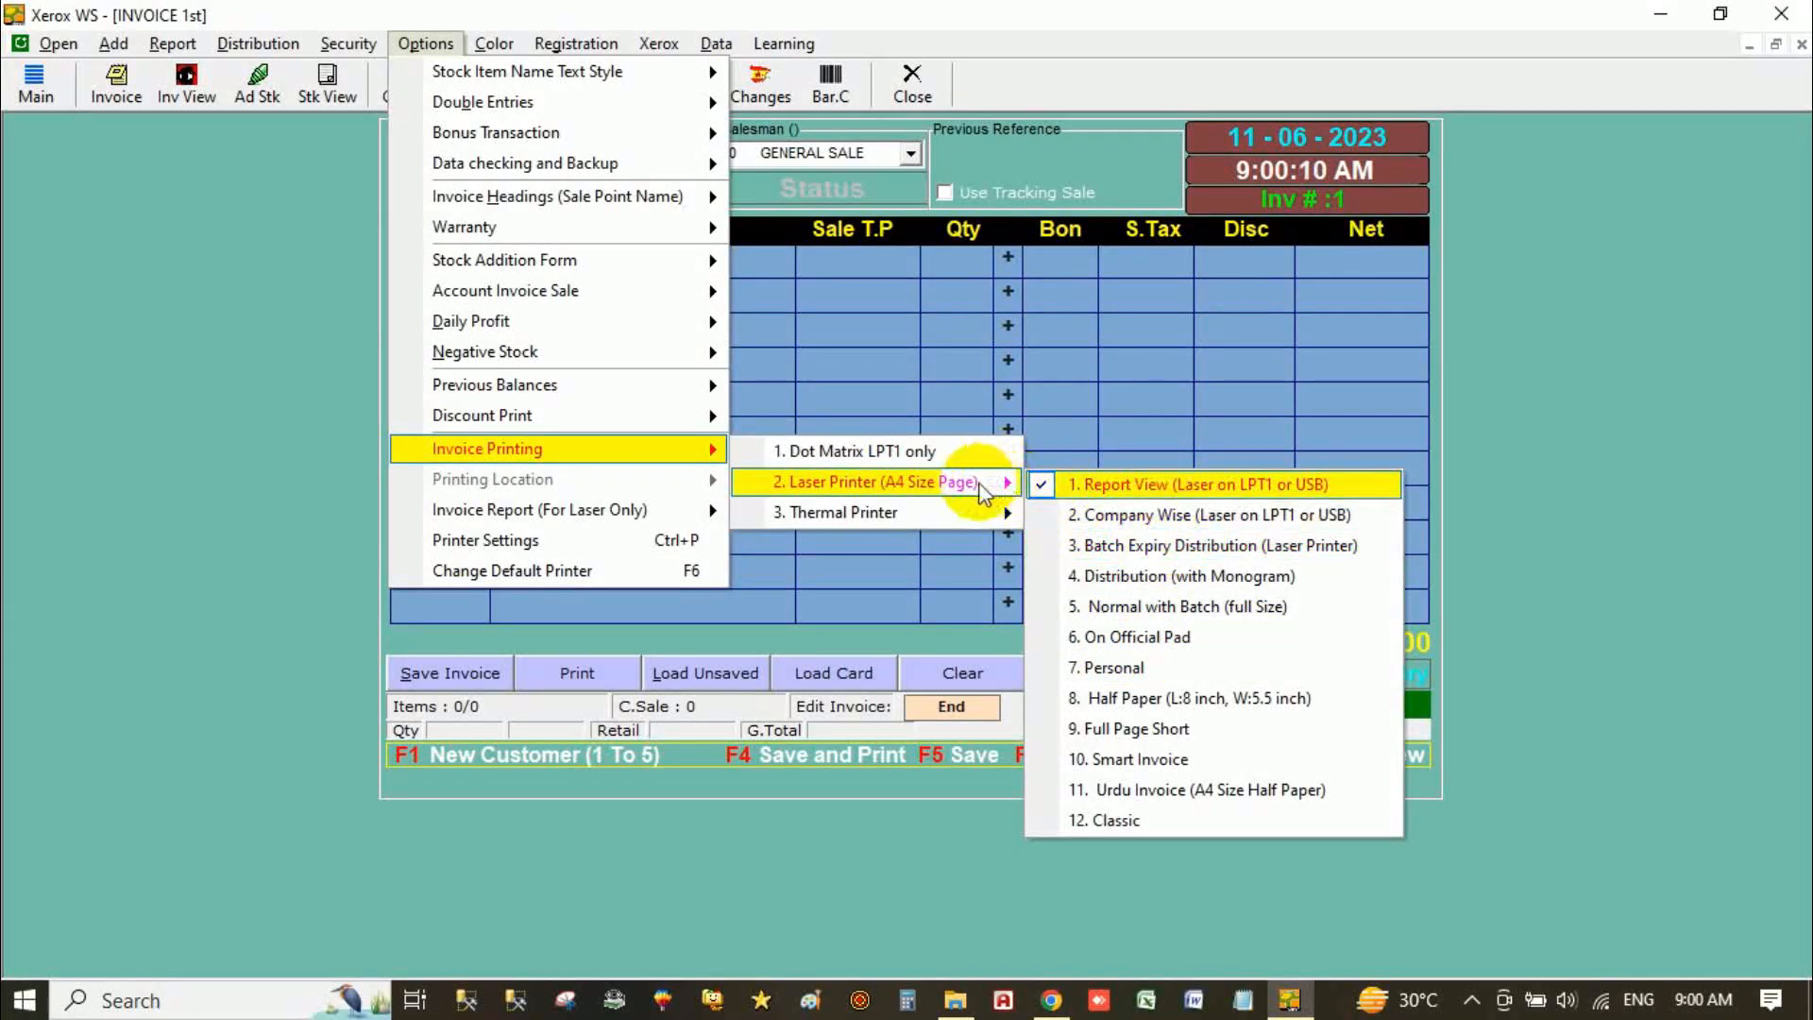
{"action": "mouse_move", "coordinate": [953, 513]}
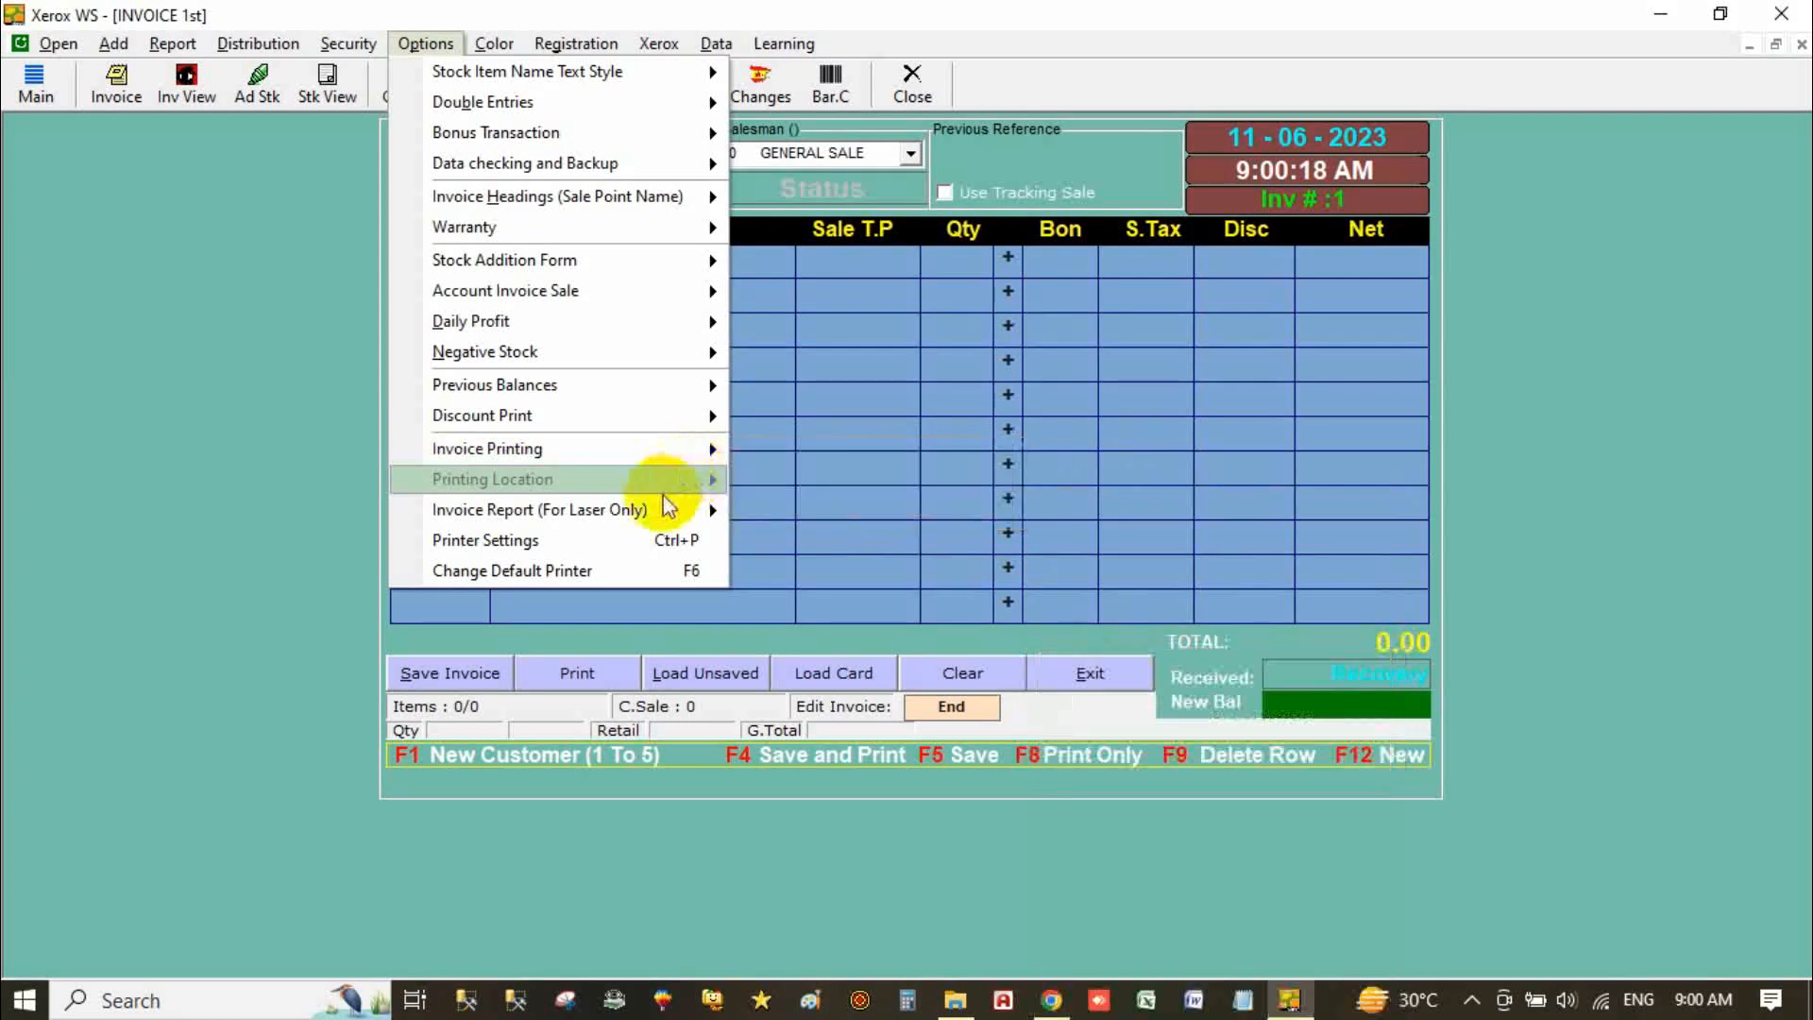
{"action": "mouse_move", "coordinate": [640, 514]}
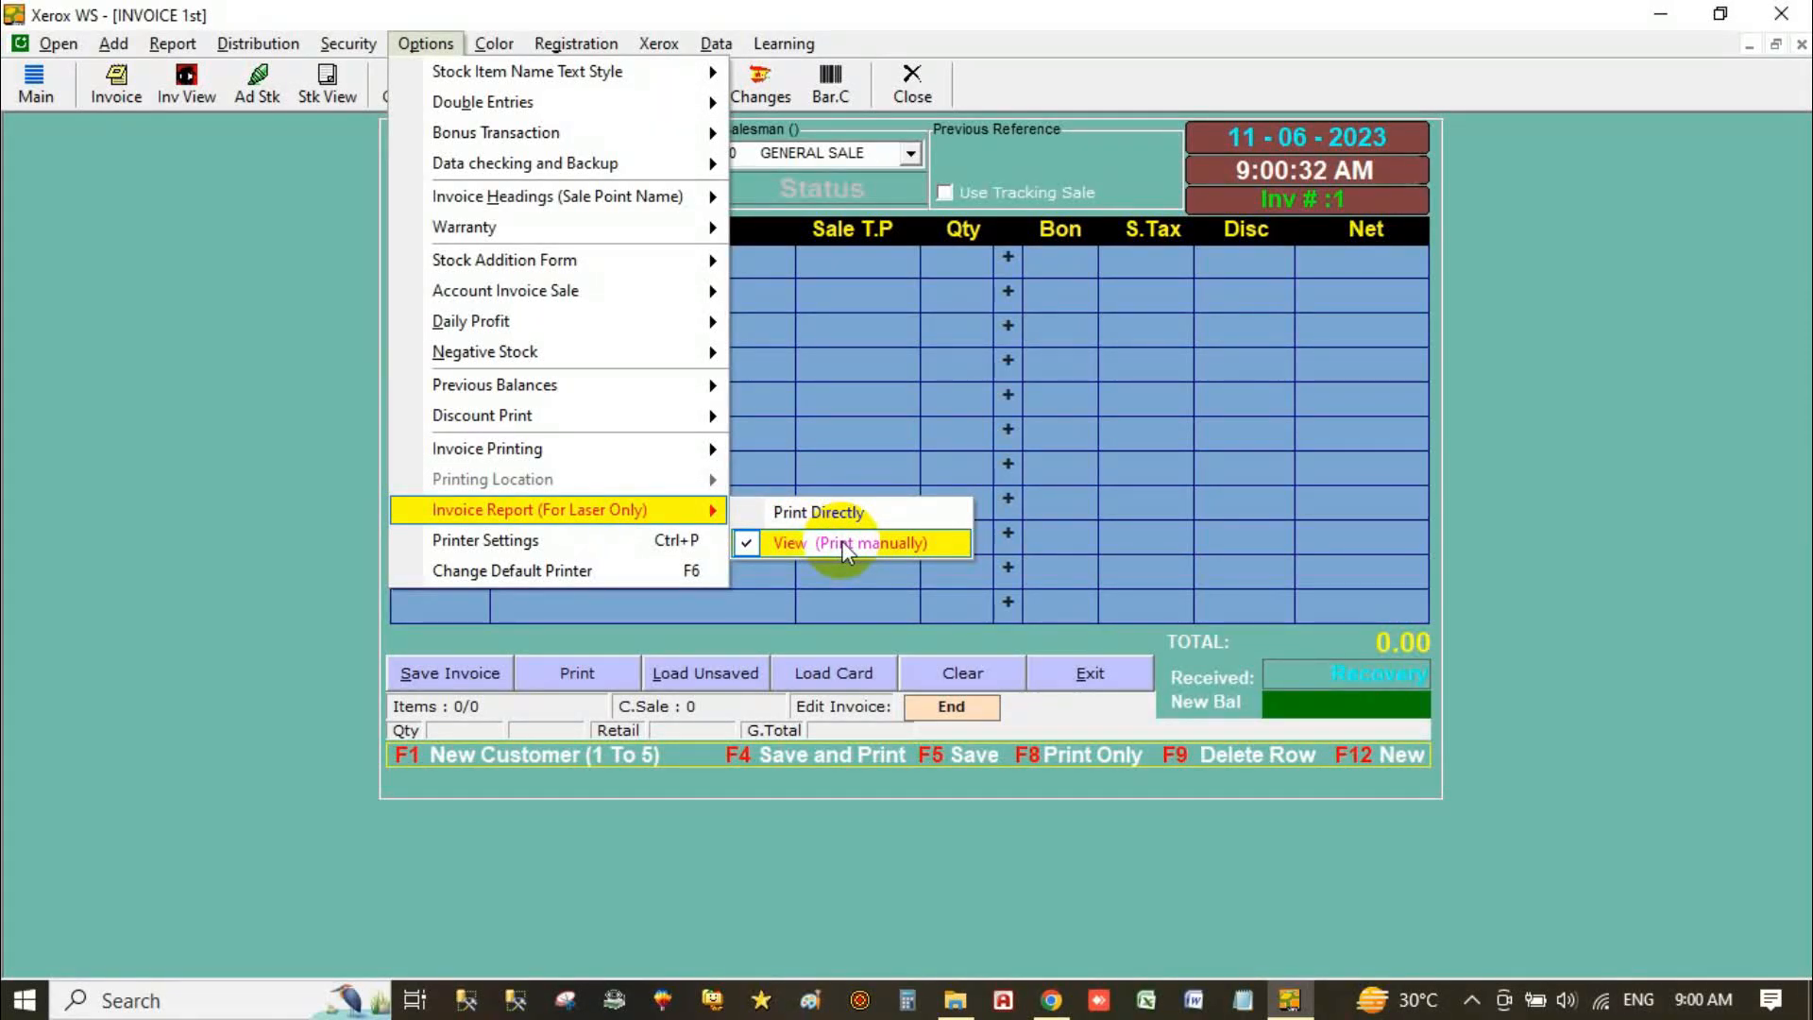
Step: Turn on direct printing in the Printer Settings main printing page
{"action": "left_click", "coordinate": [602, 546]}
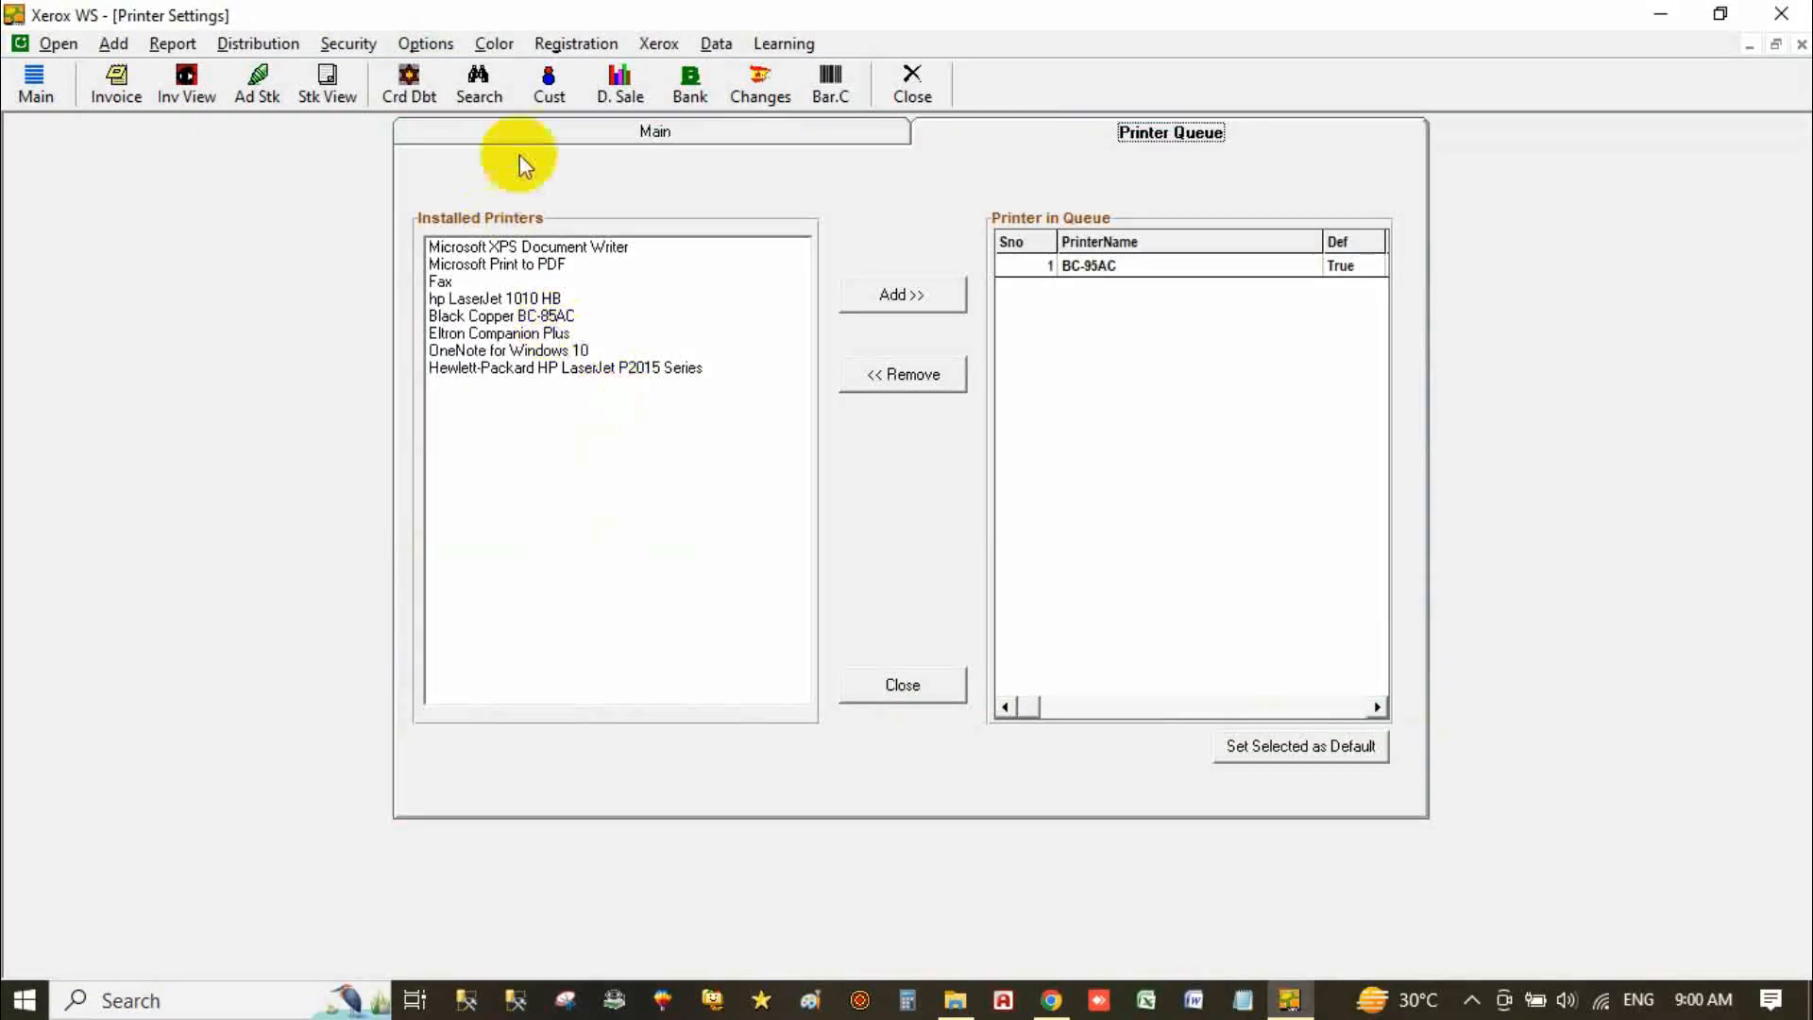
{"action": "left_click", "coordinate": [652, 132]}
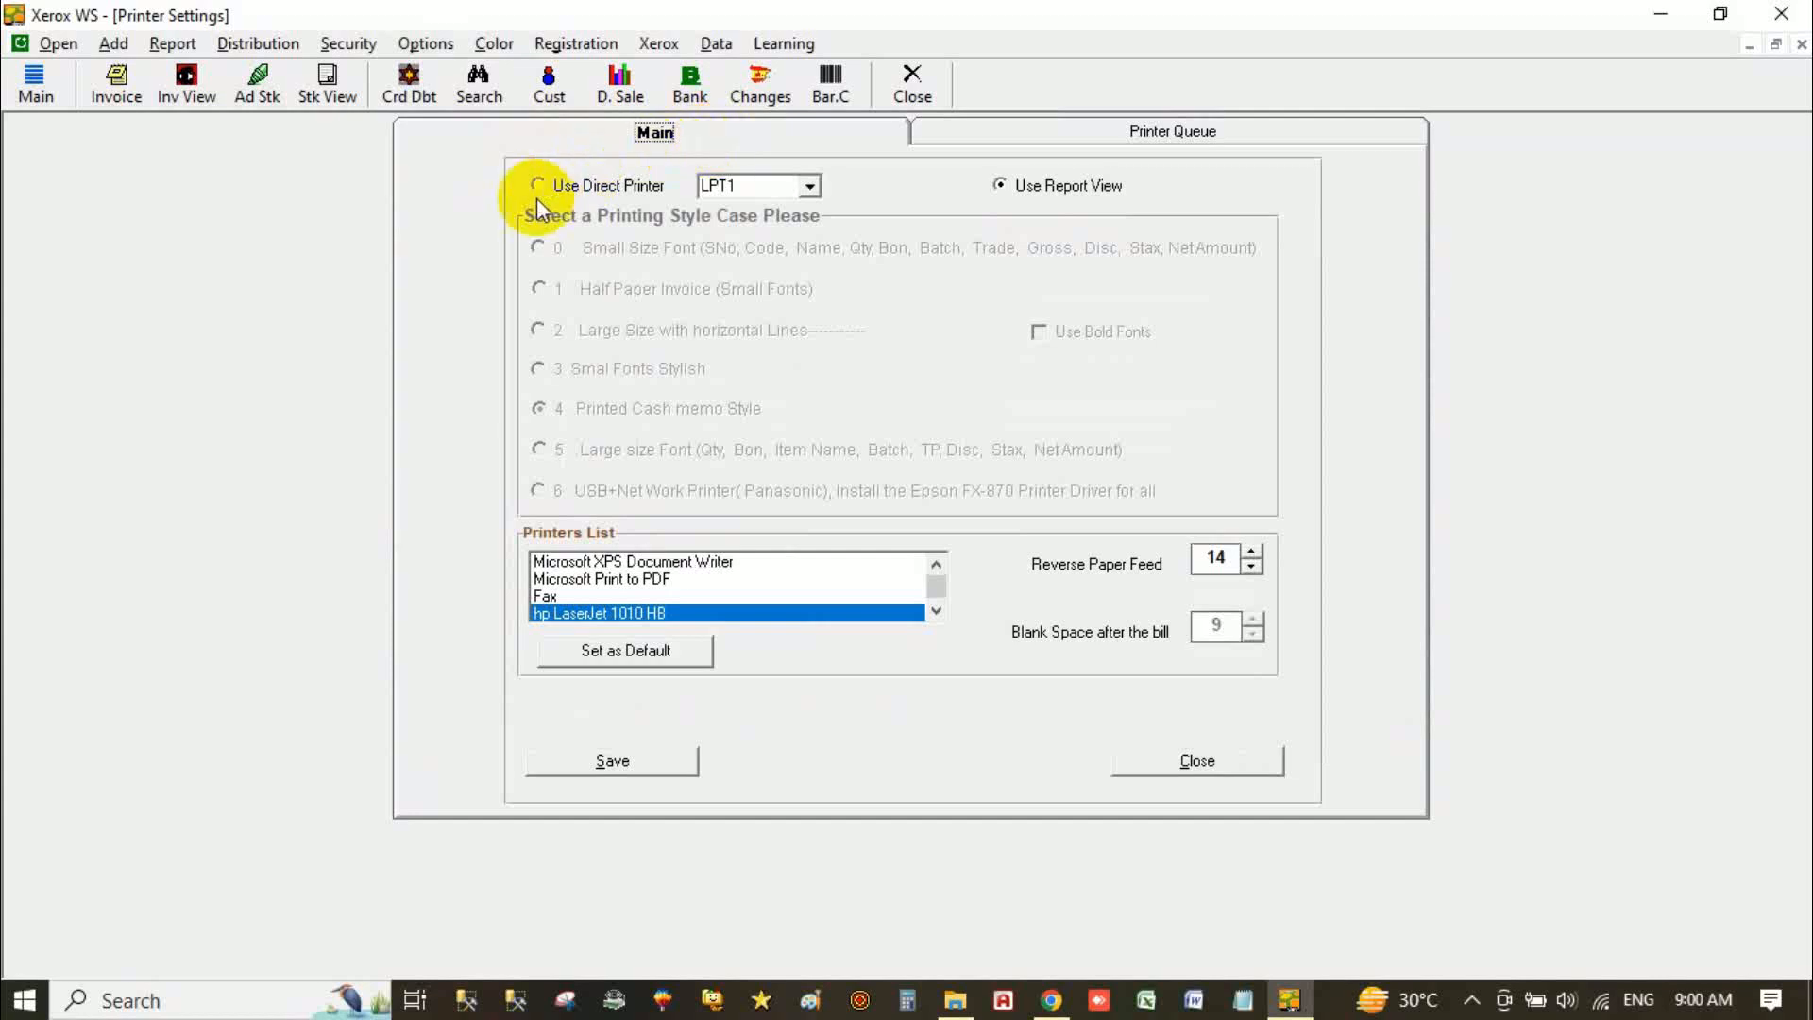
{"action": "left_click", "coordinate": [575, 186]}
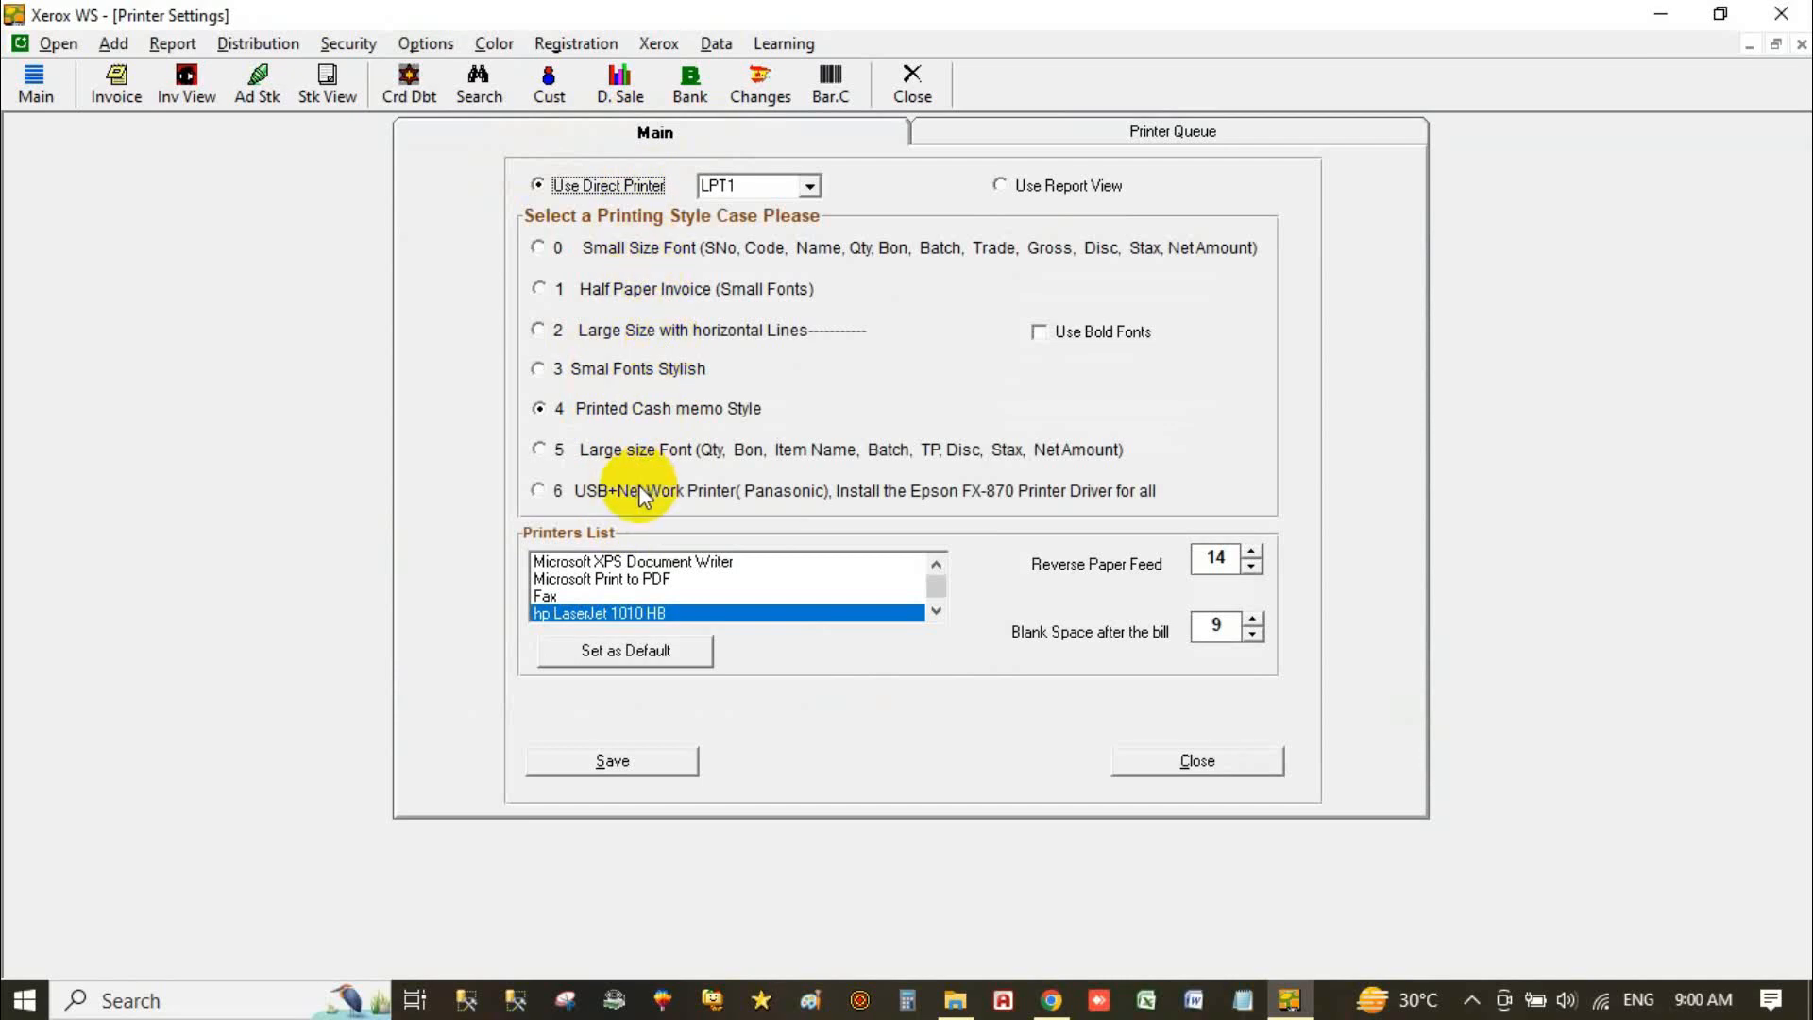
Step: Add hp LaserJet 1010 HB and HP LaserJet P2015 Series to the printer queue, then close settings
{"action": "left_click", "coordinate": [1001, 142]}
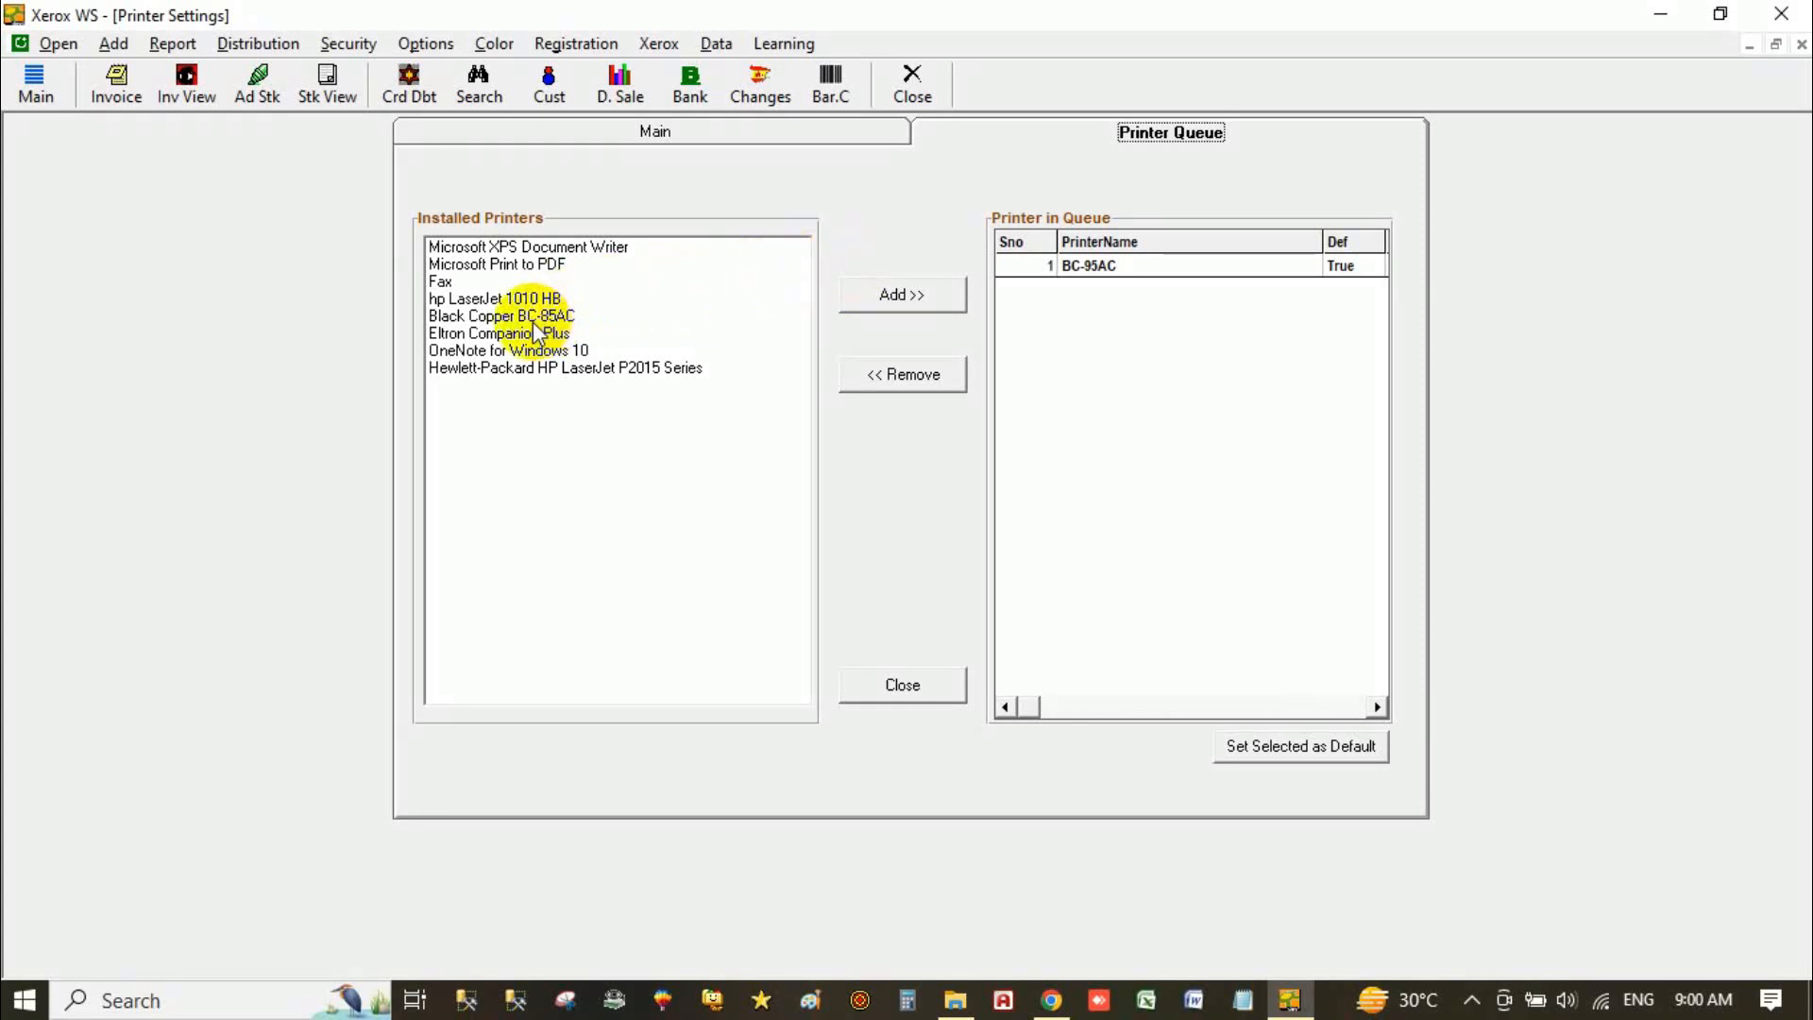
{"action": "left_click", "coordinate": [507, 301]}
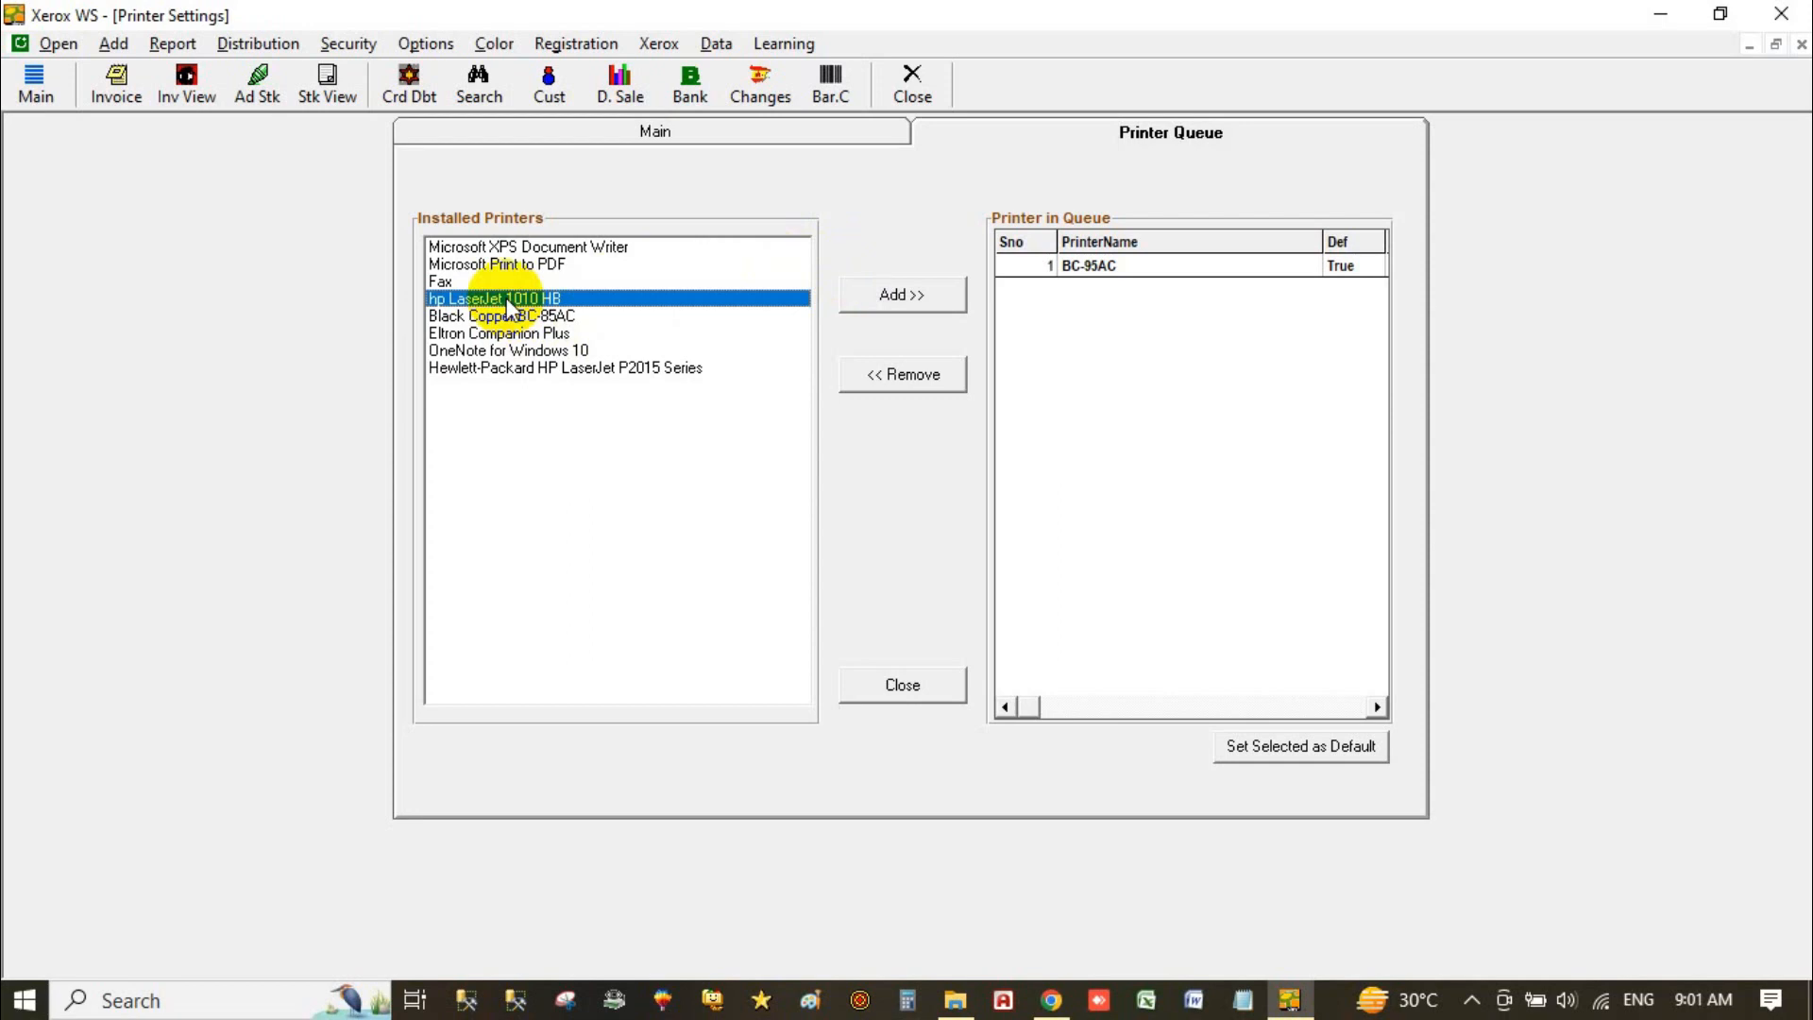
{"action": "left_click", "coordinate": [905, 295]}
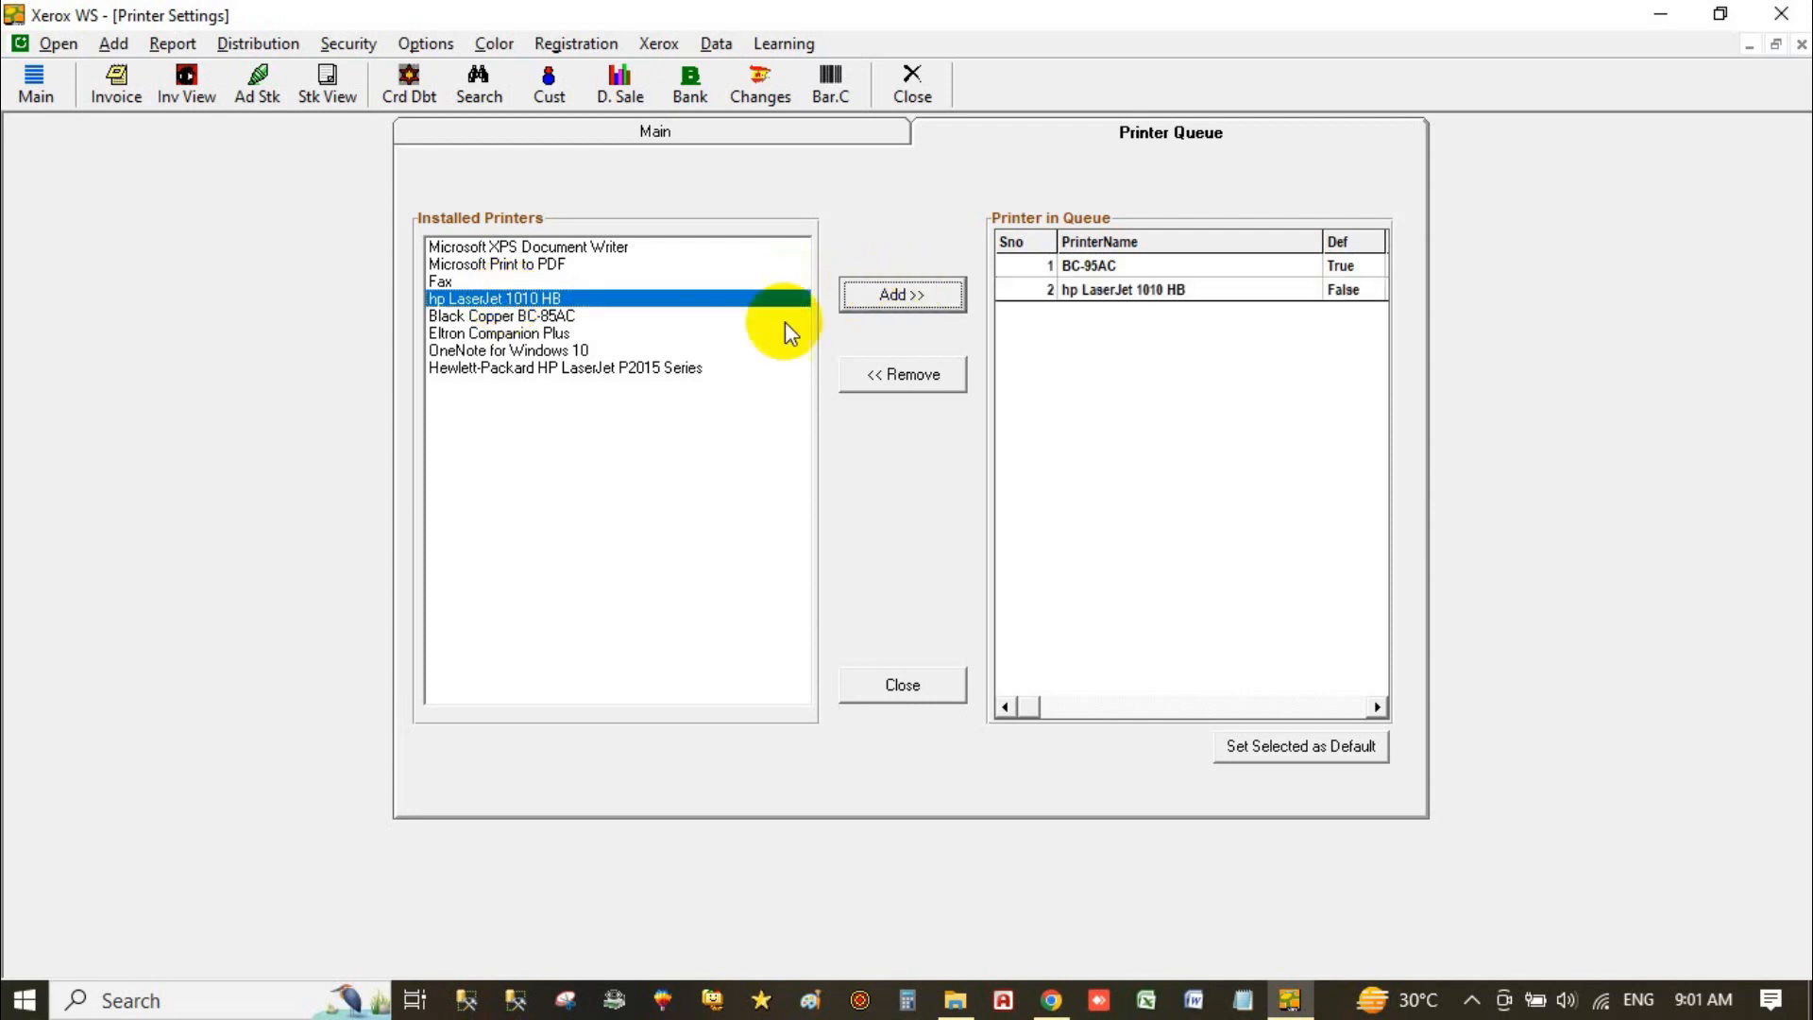
{"action": "left_click", "coordinate": [584, 367]}
{"action": "left_click", "coordinate": [892, 295]}
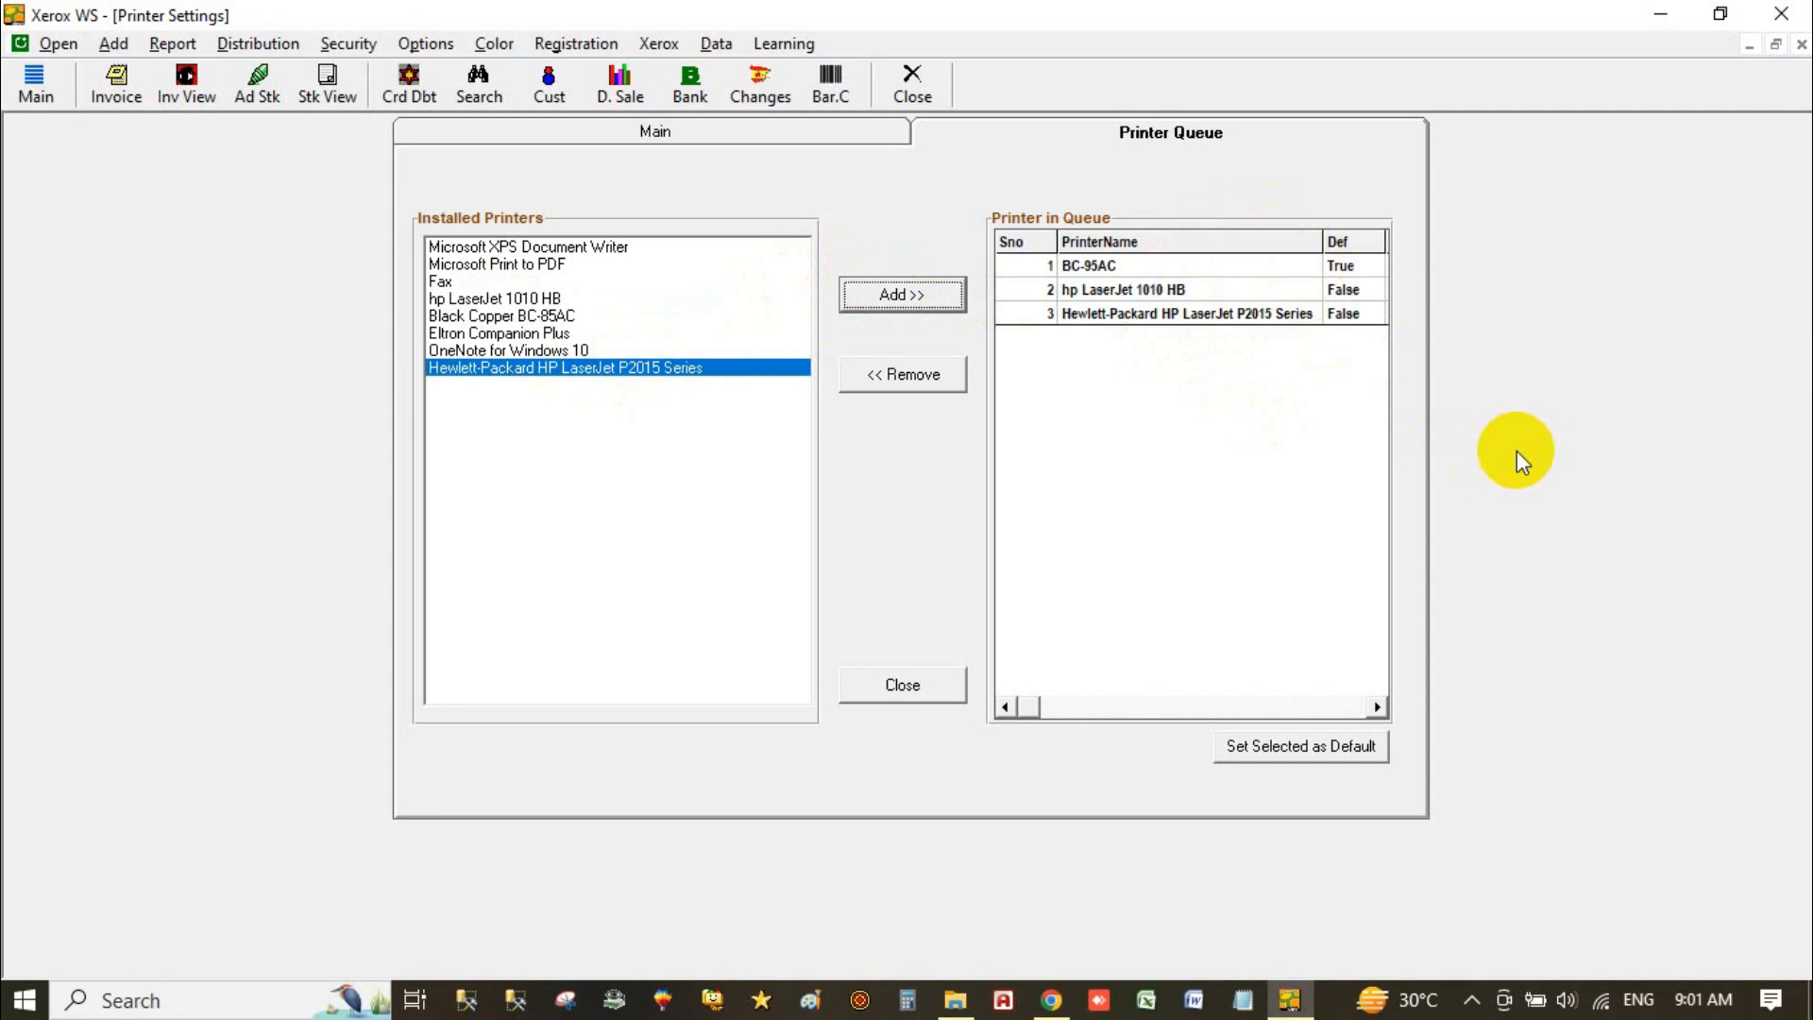
{"action": "left_click", "coordinate": [1204, 272]}
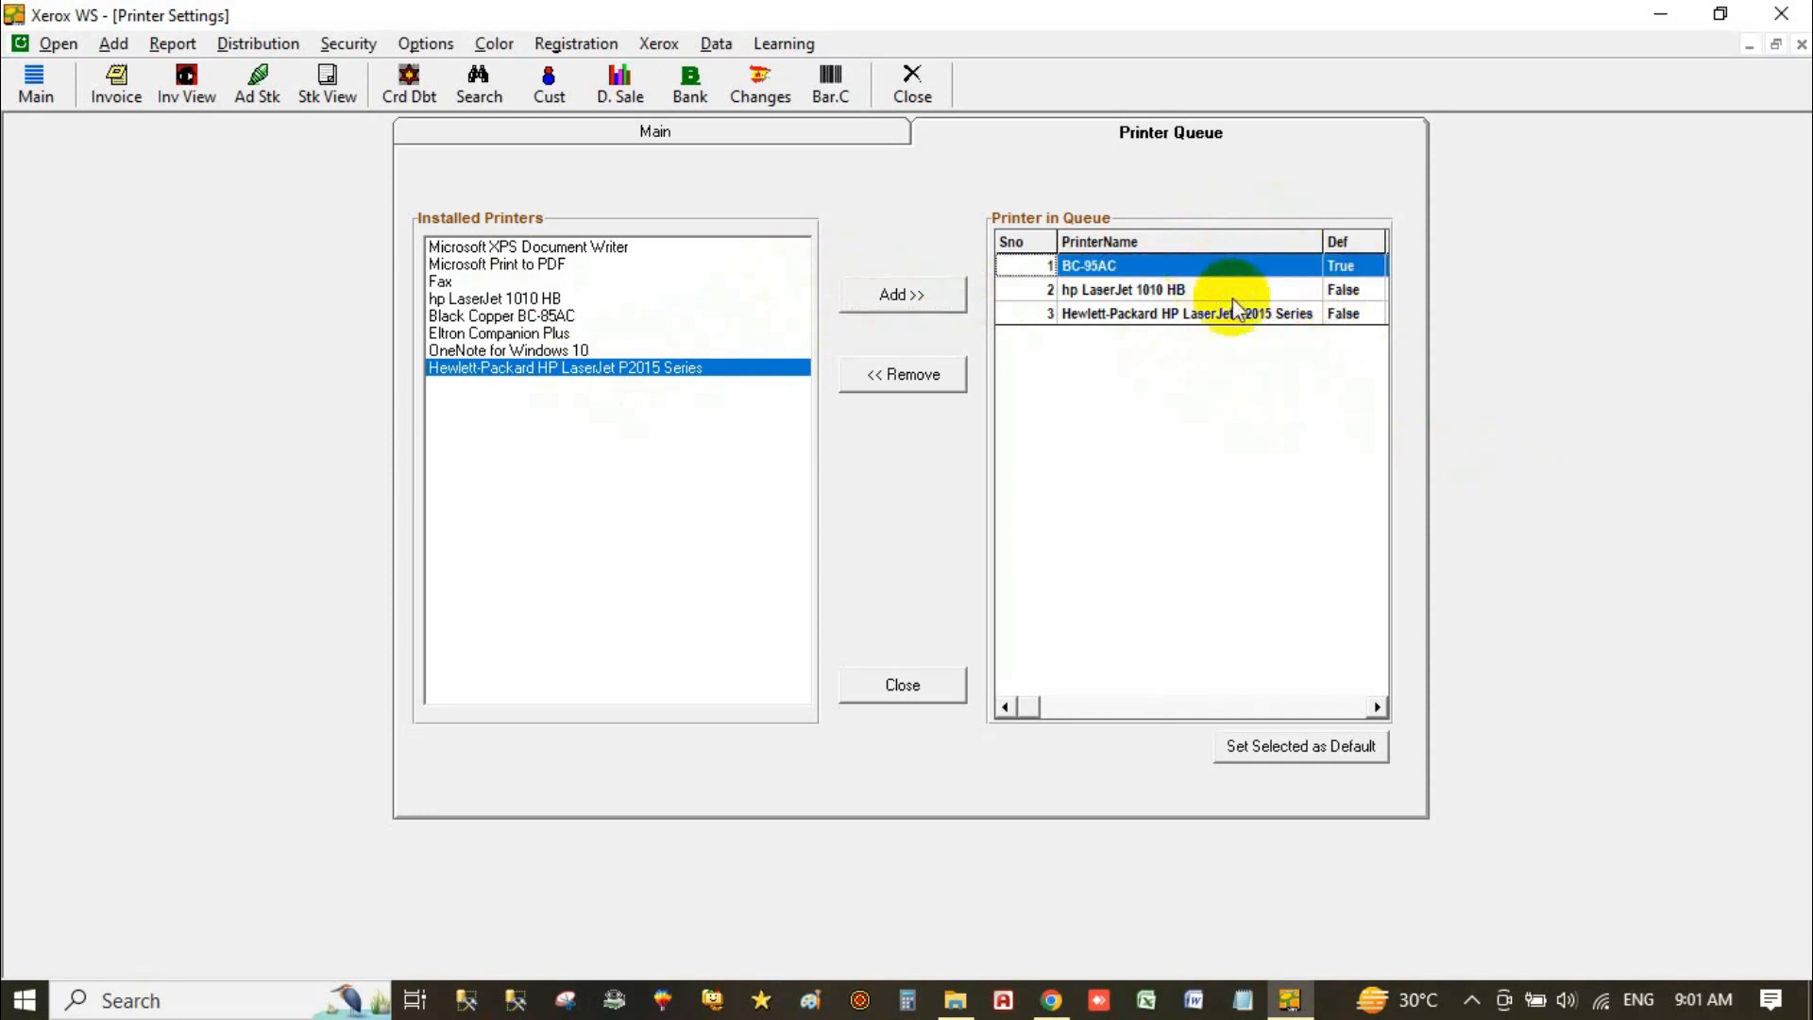
{"action": "left_click", "coordinate": [1240, 291]}
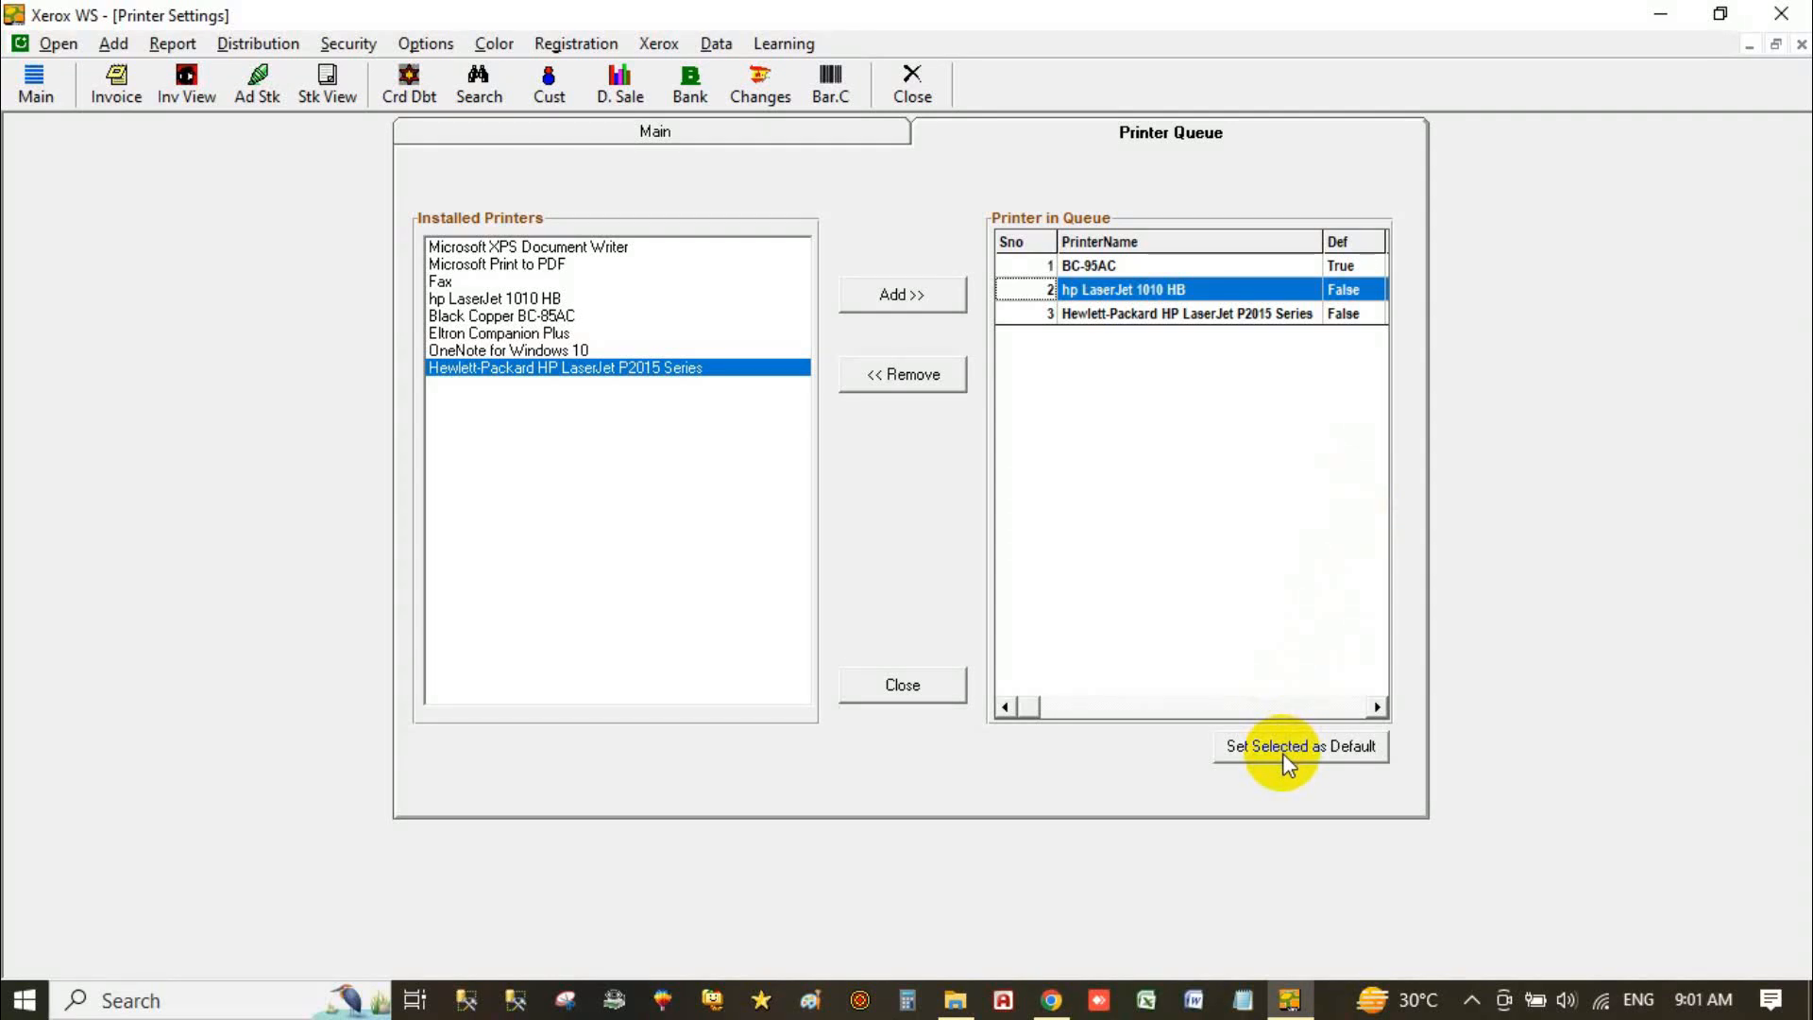
{"action": "left_click", "coordinate": [876, 686]}
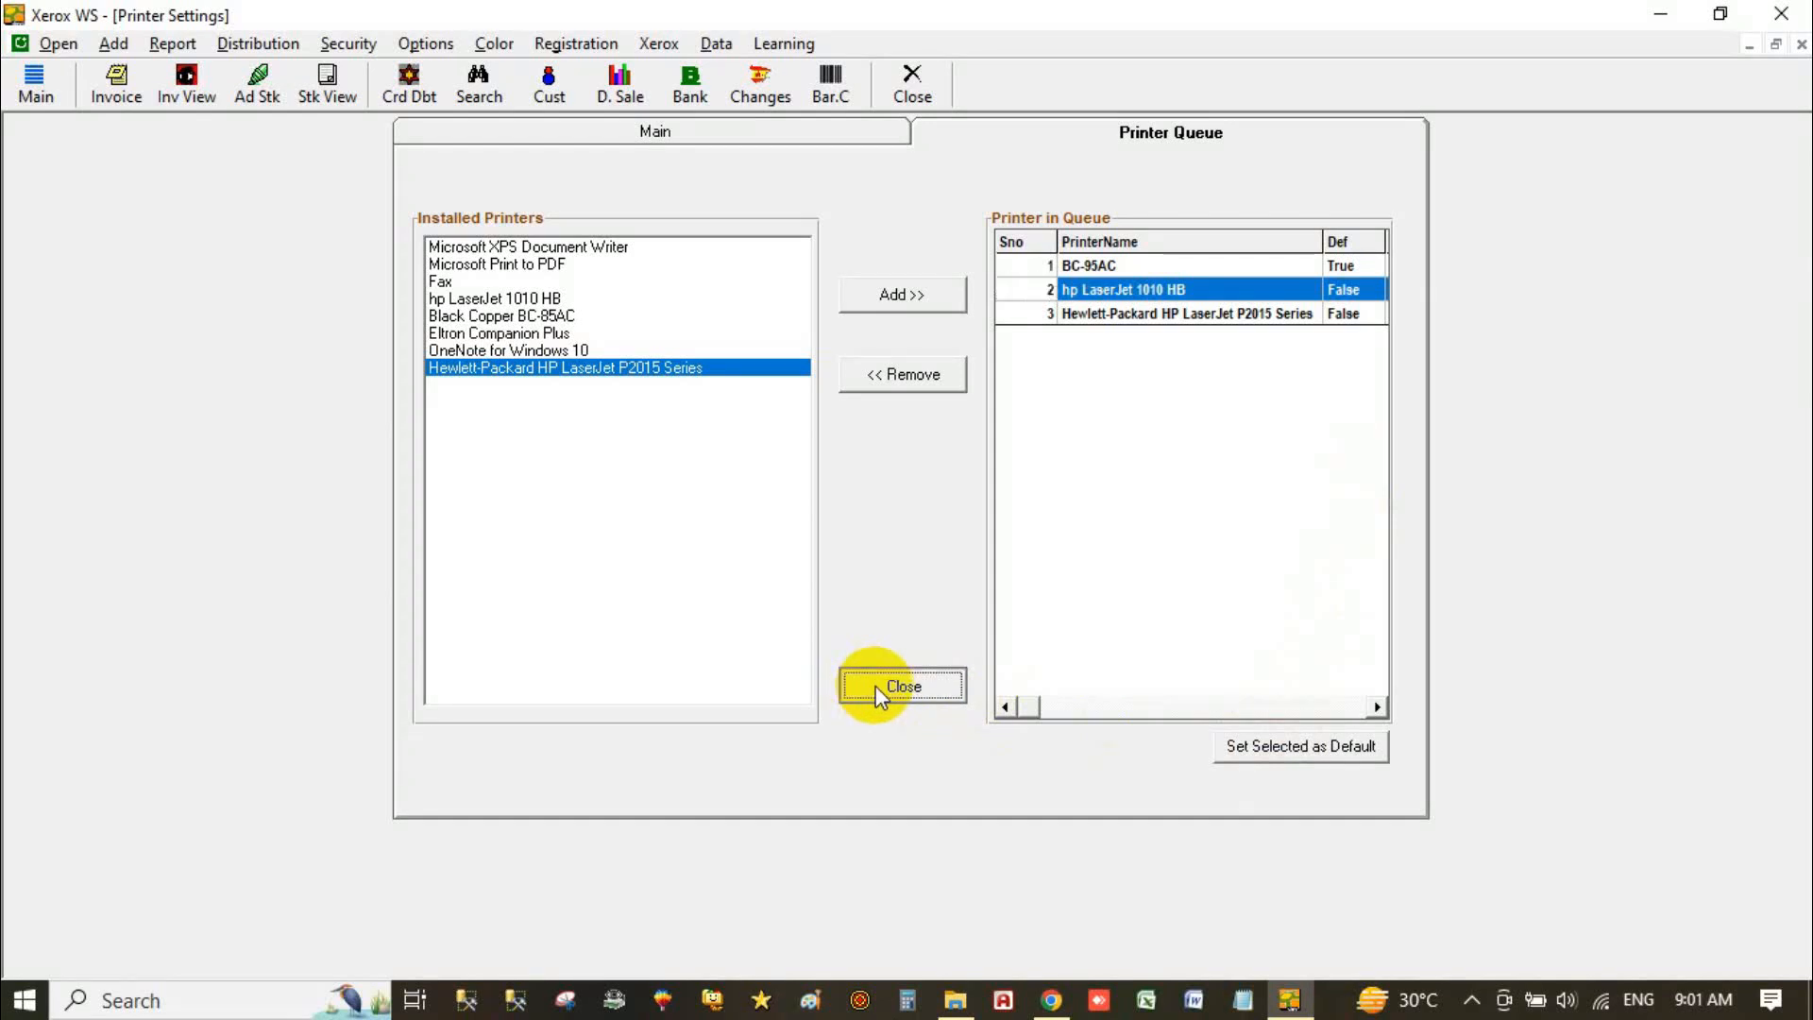
{"action": "left_click", "coordinate": [426, 46]}
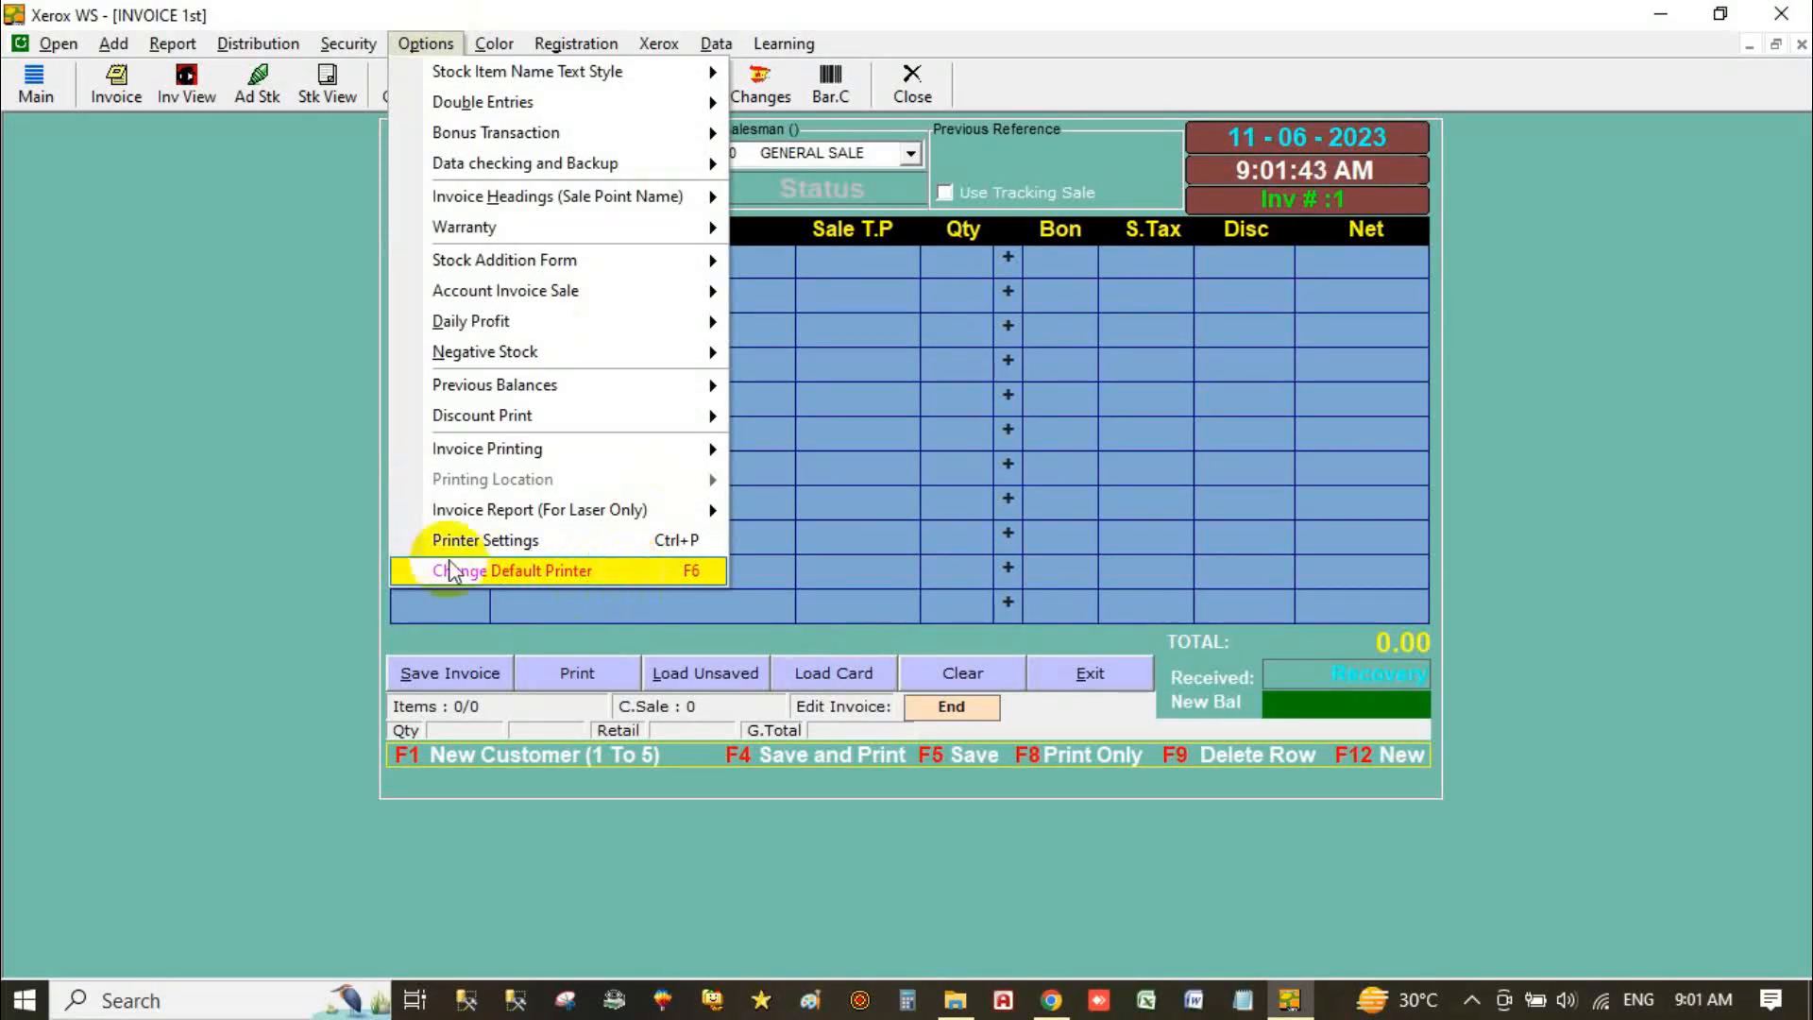
Step: Close the options list and open the Color menu's Sale Invoice > Grid Text entry
{"action": "left_click", "coordinate": [315, 540]}
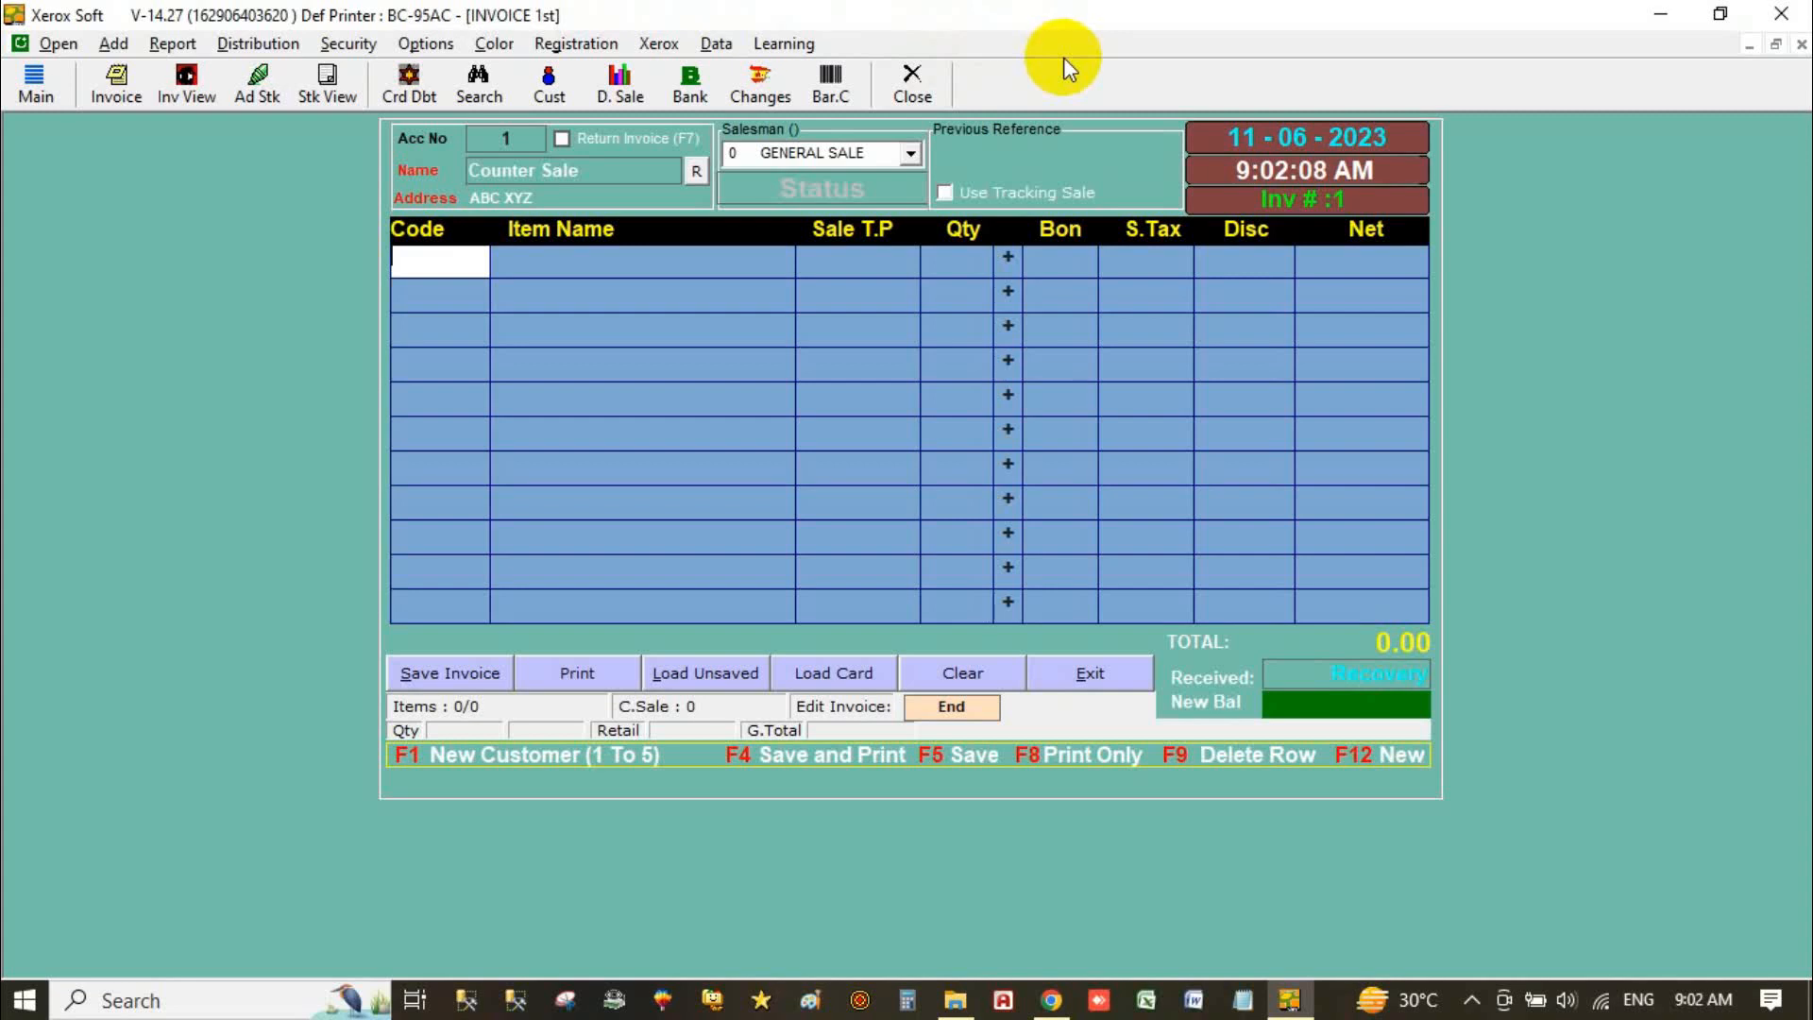
{"action": "left_click", "coordinate": [420, 45]}
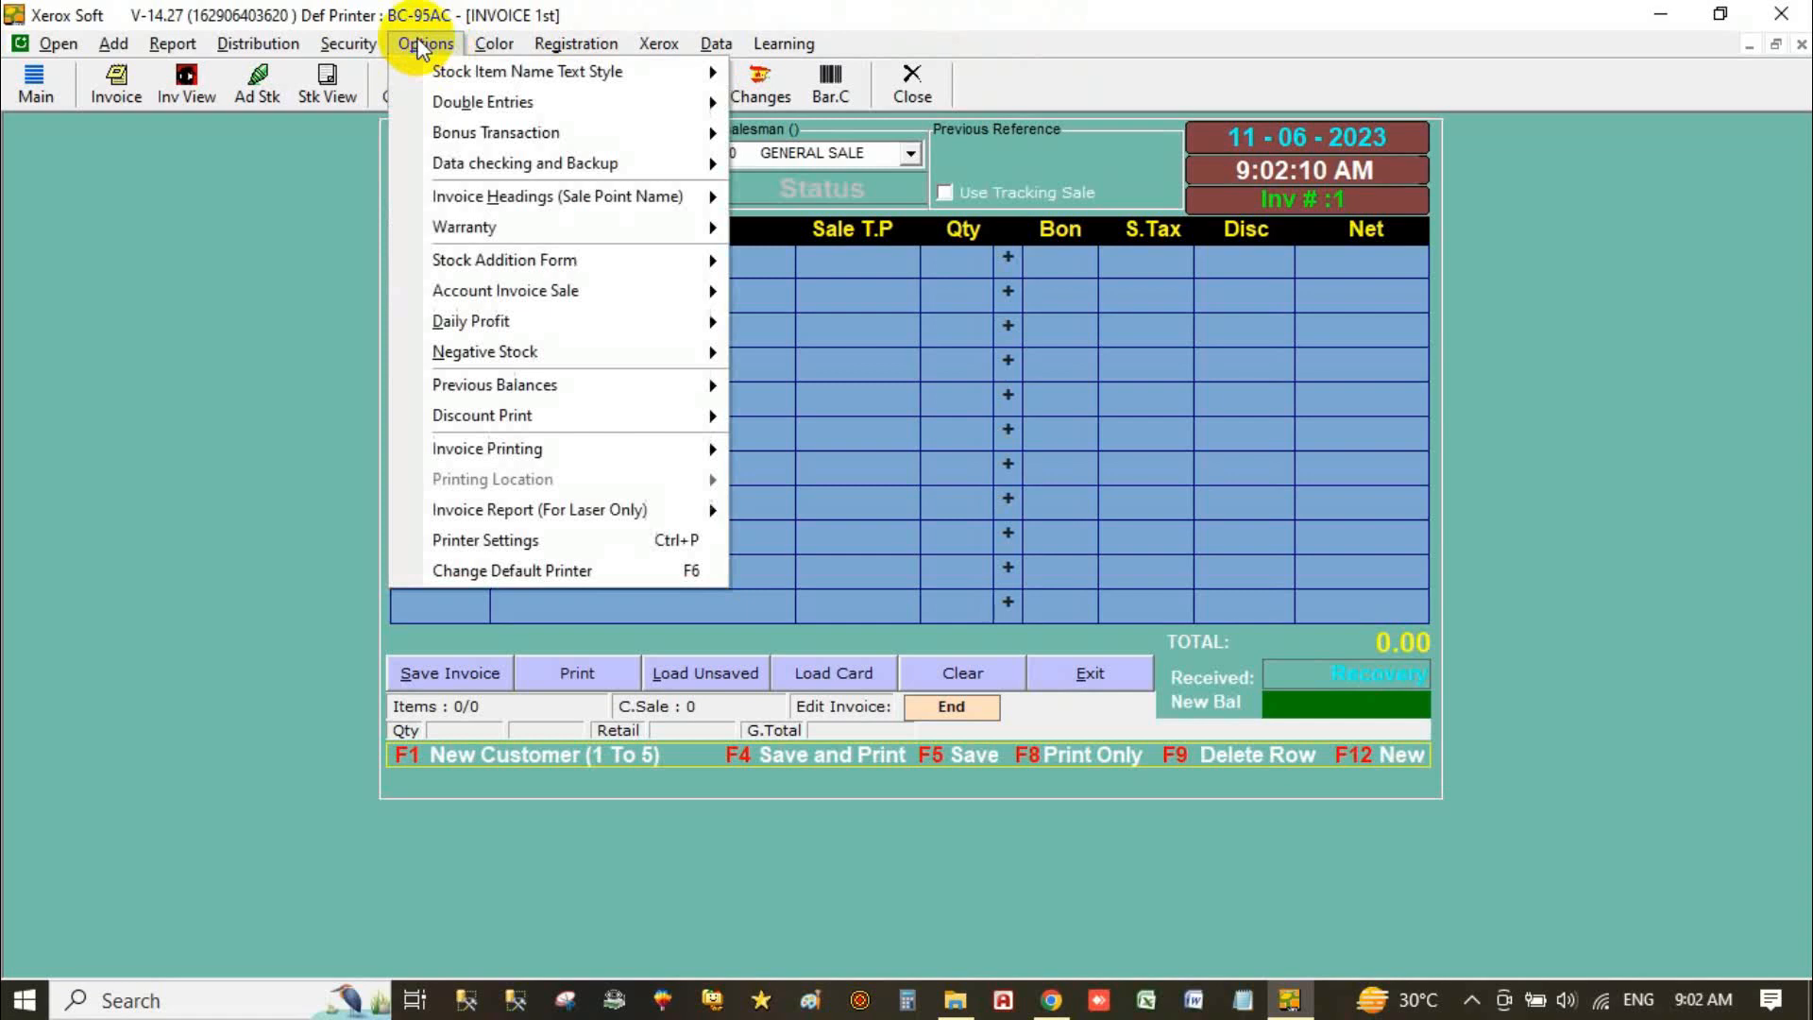
{"action": "mouse_move", "coordinate": [495, 45]}
{"action": "mouse_move", "coordinate": [548, 72]}
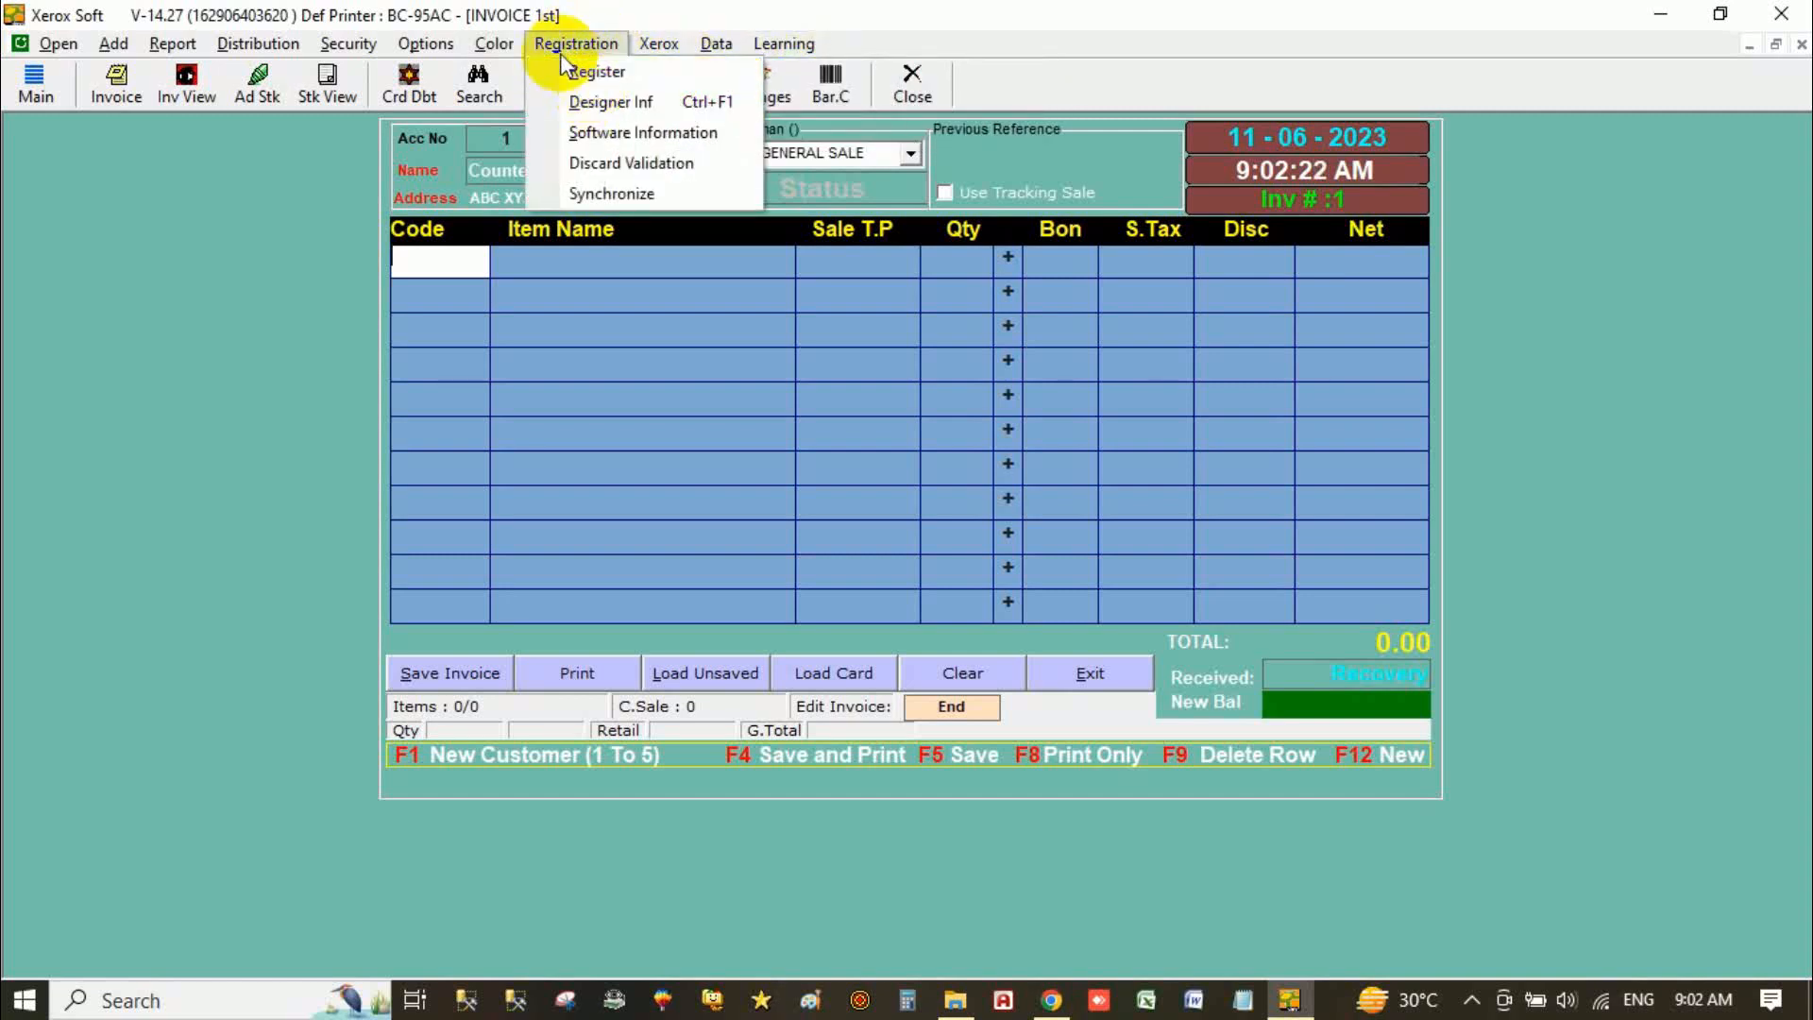
{"action": "mouse_move", "coordinate": [494, 44]}
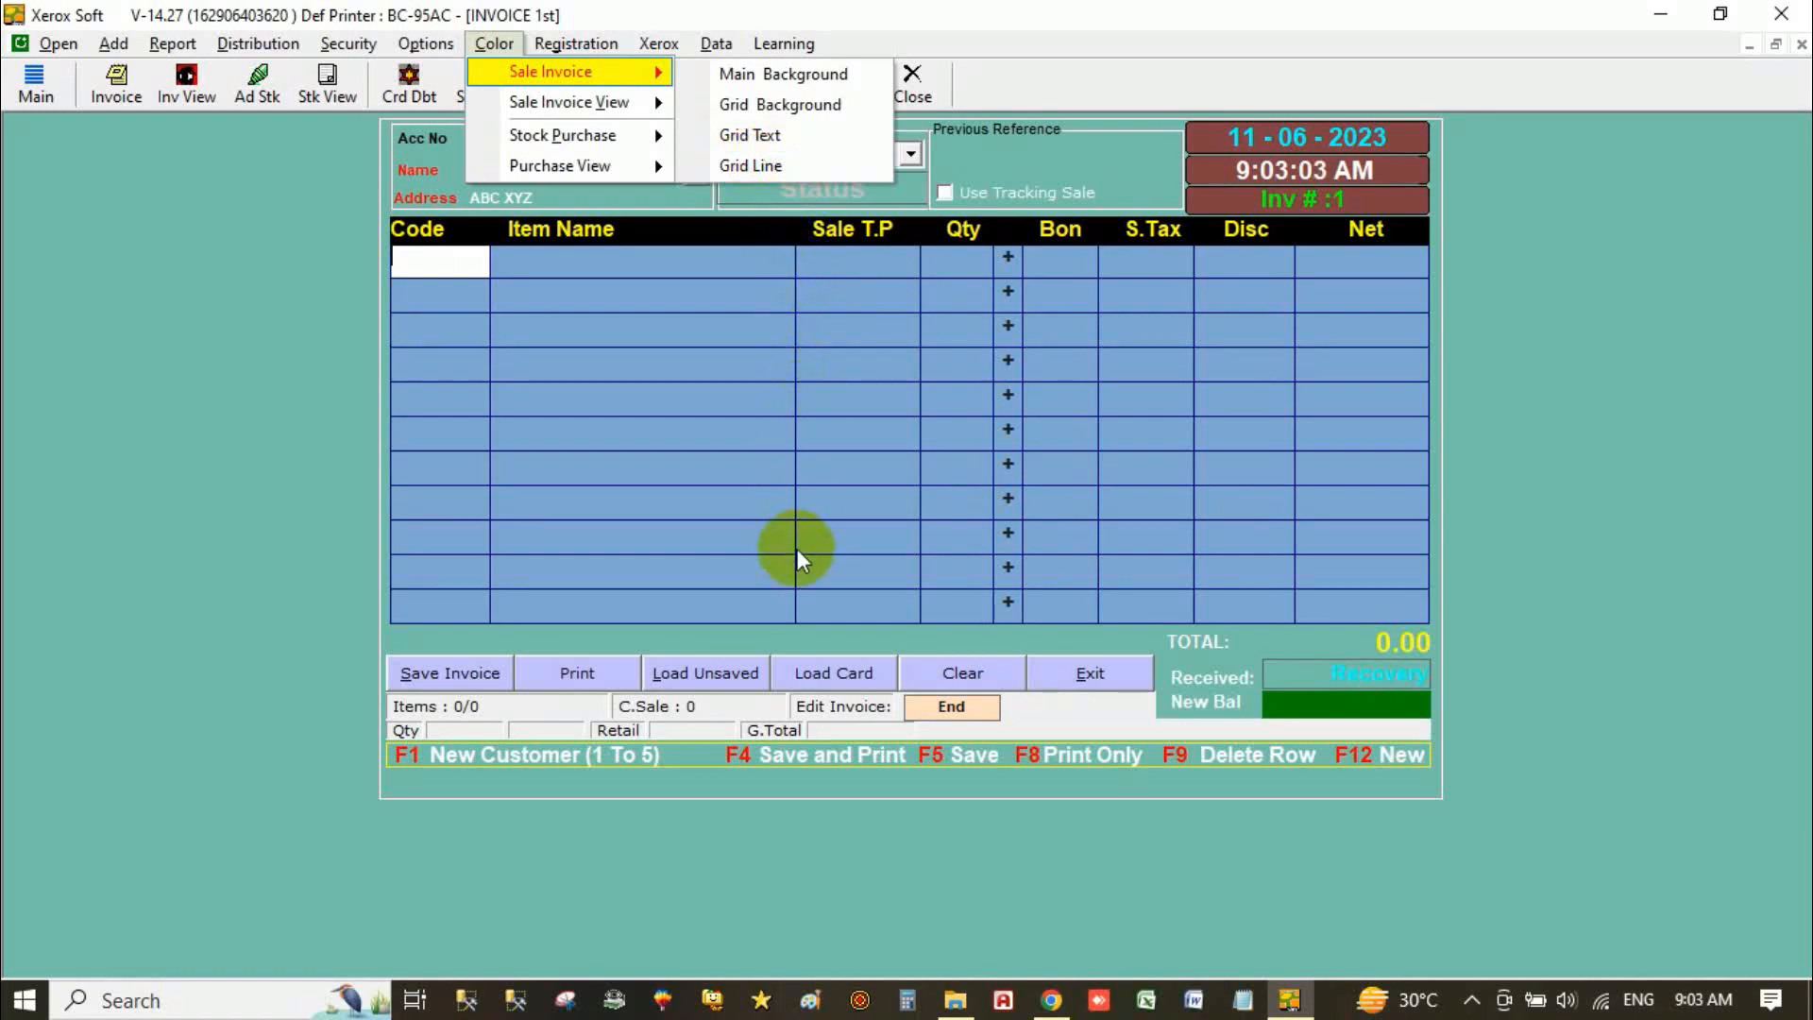
Step: Set the sale invoice grid text colour to a custom bright red (RGB 238, 11, 11)
{"action": "left_click", "coordinate": [763, 139]}
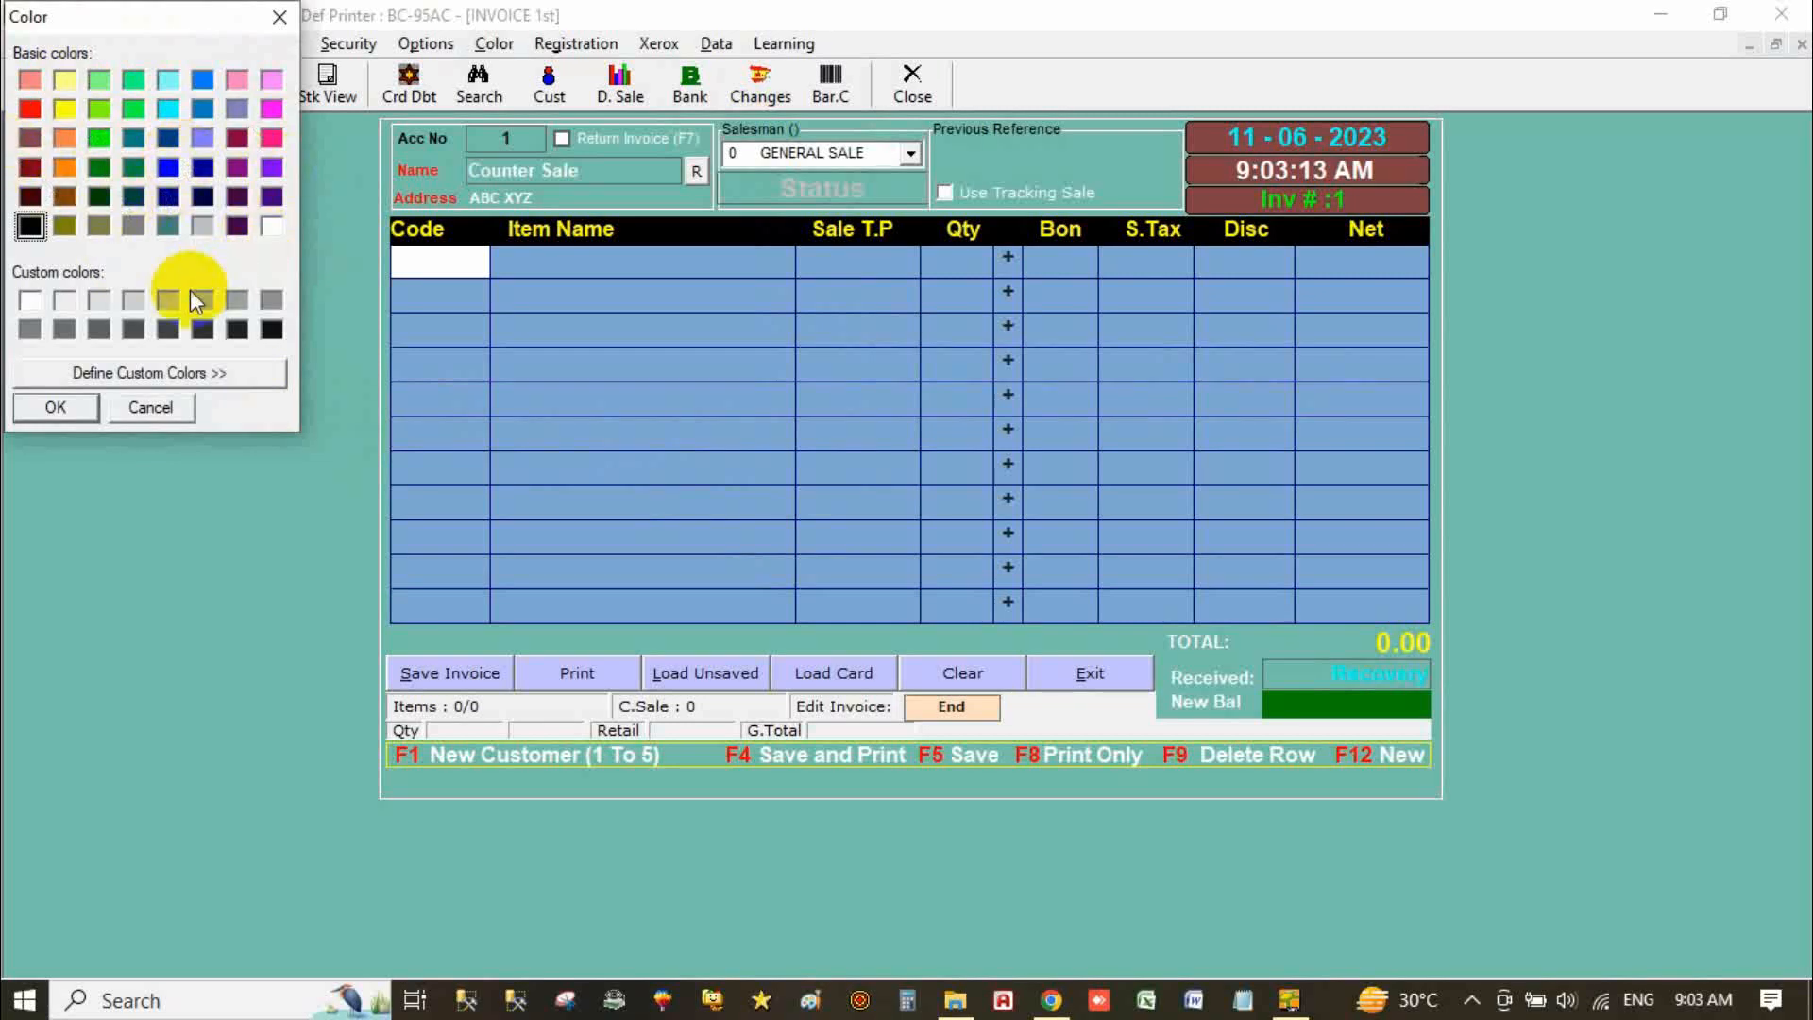
{"action": "left_click", "coordinate": [166, 380]}
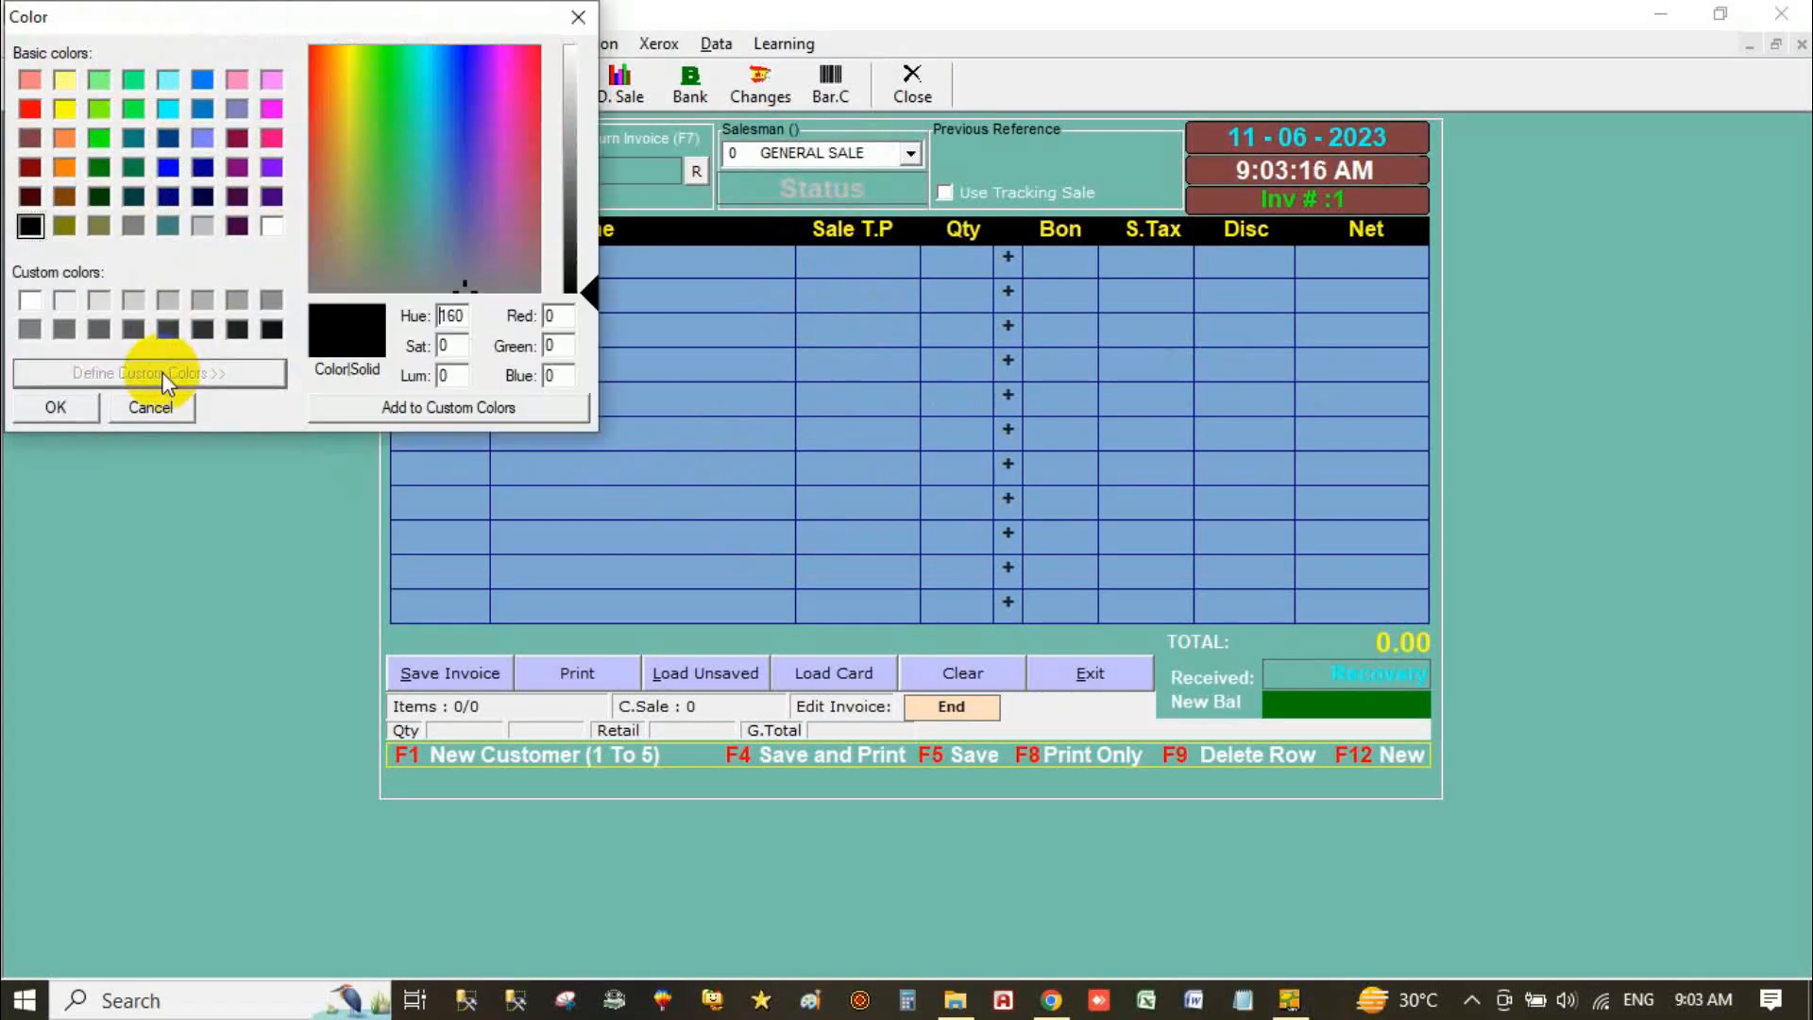
{"action": "left_click", "coordinate": [566, 138]}
{"action": "left_click", "coordinate": [451, 143]}
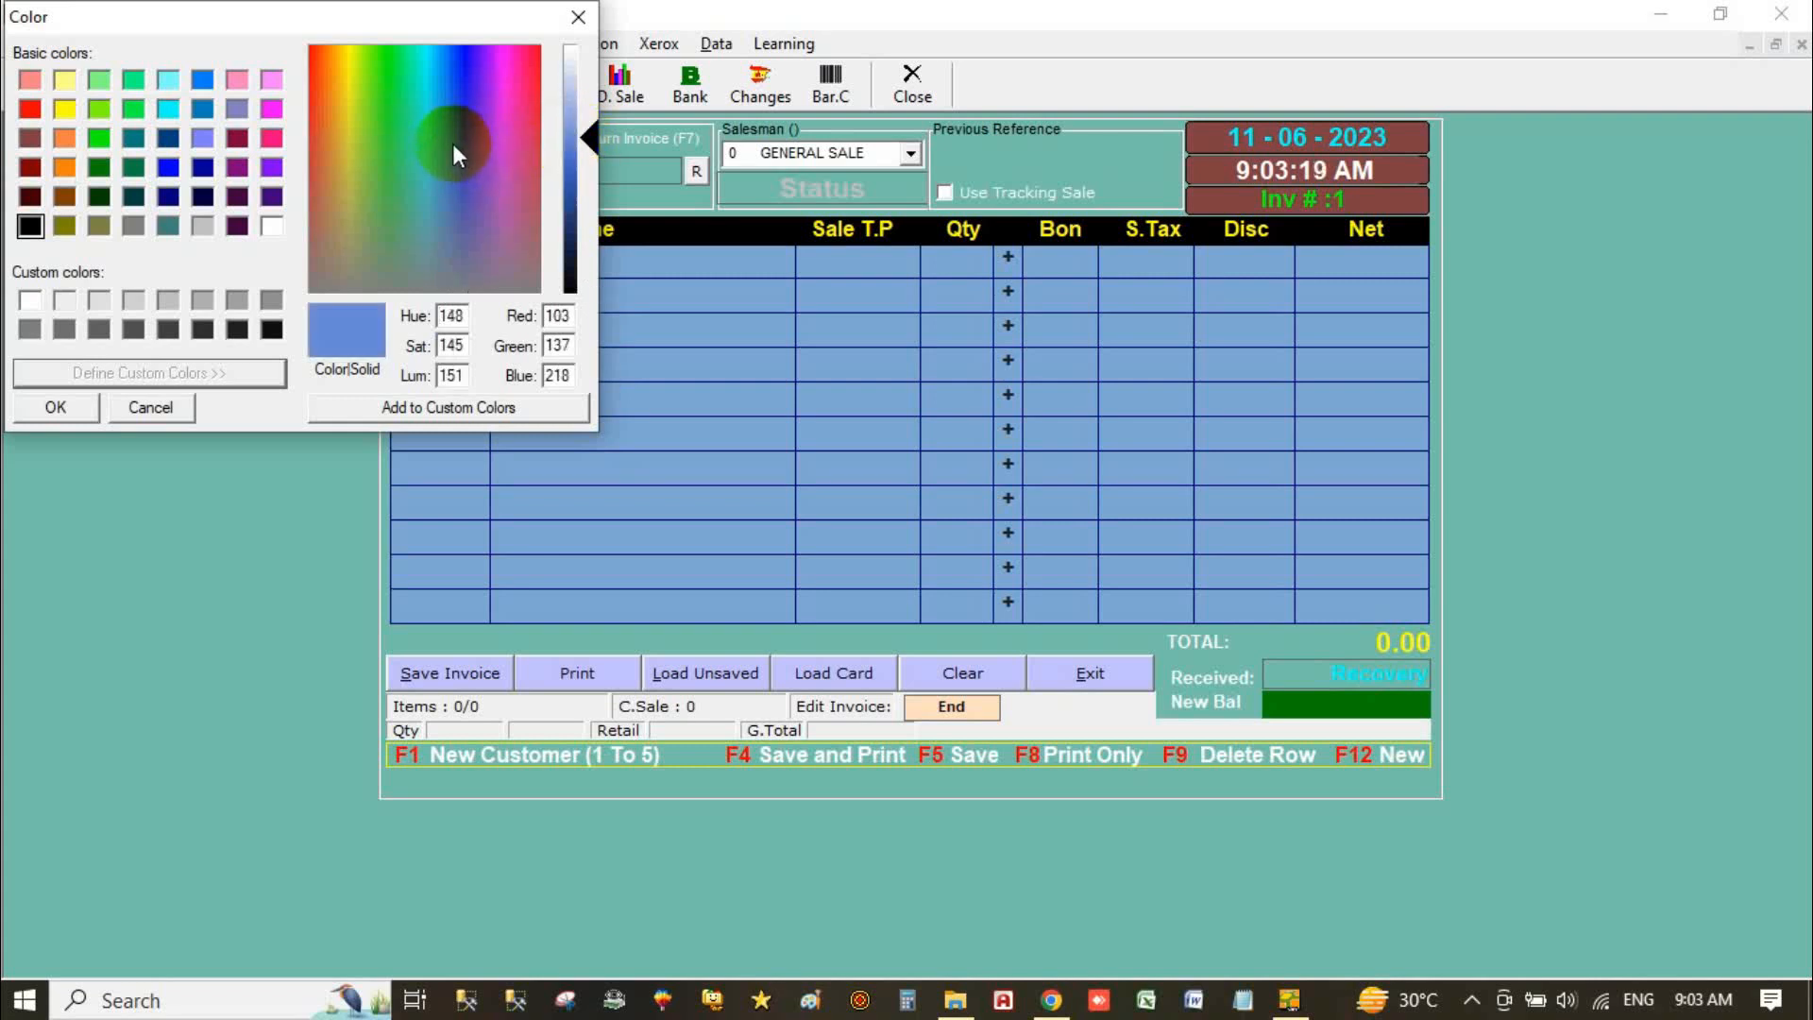
{"action": "left_click", "coordinate": [426, 180]}
{"action": "left_click_drag", "start_coordinate": [427, 180], "coordinate": [312, 68]}
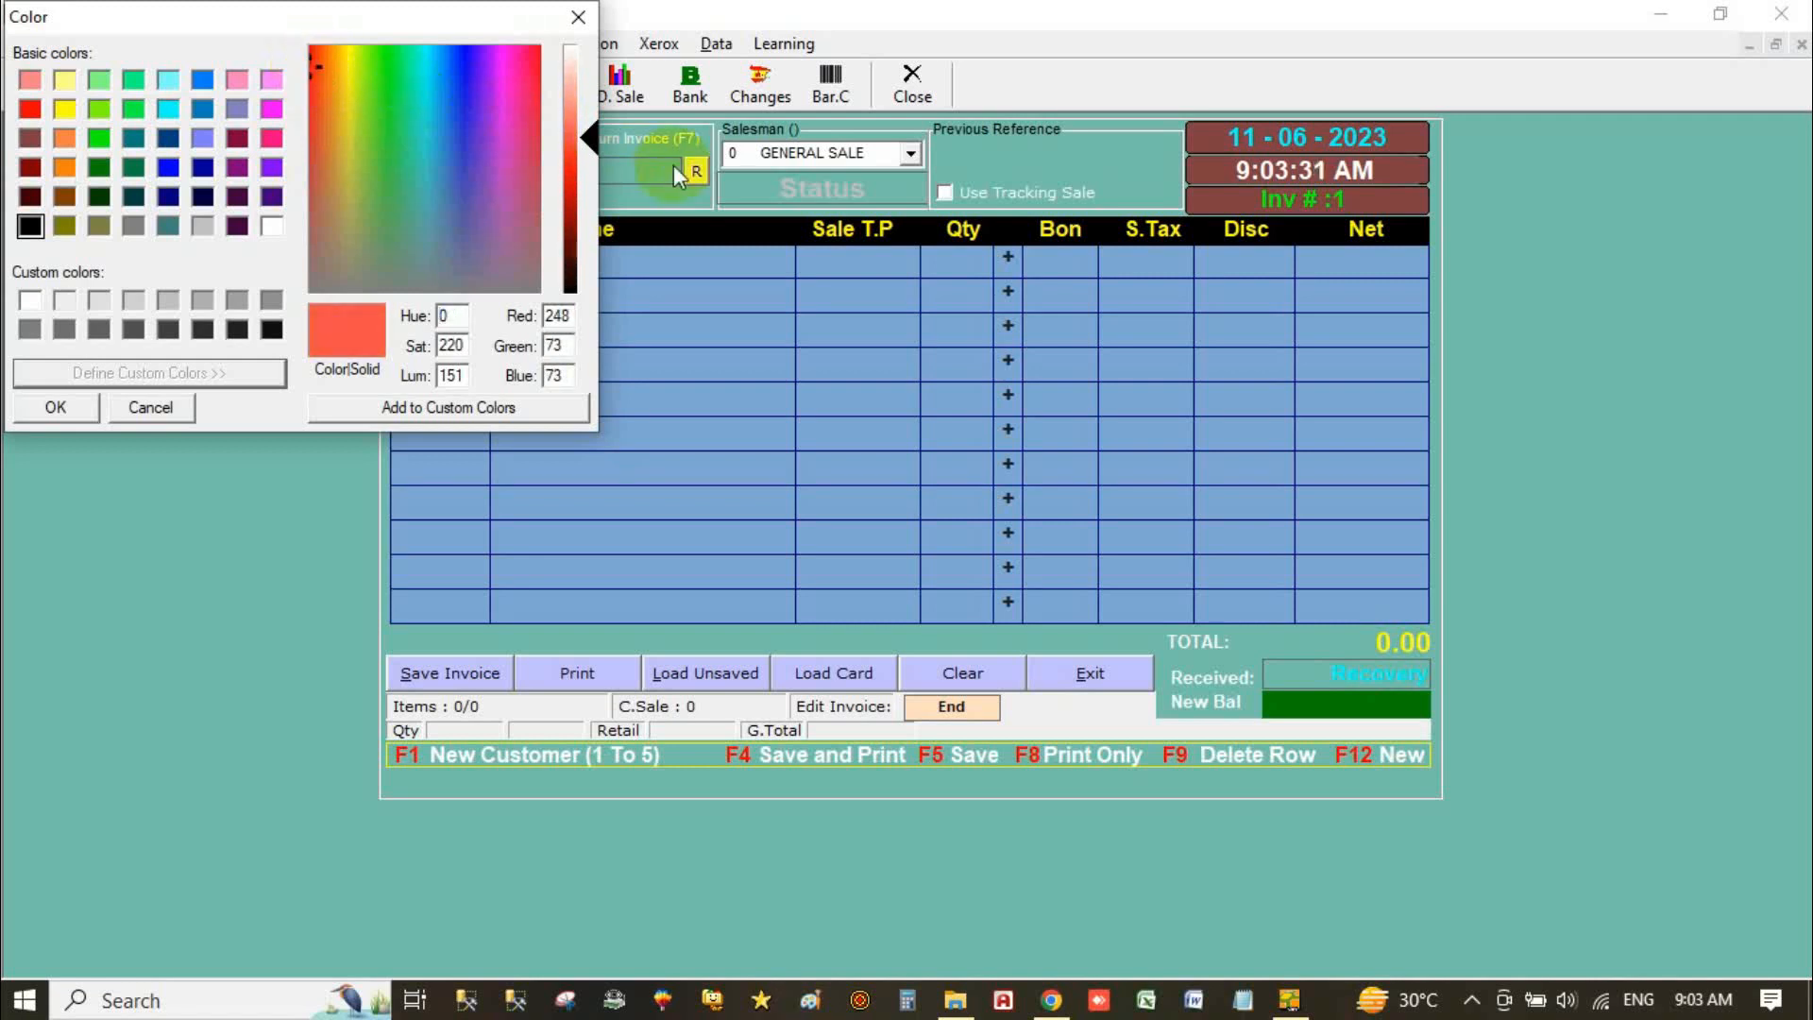
{"action": "left_click", "coordinate": [571, 172]}
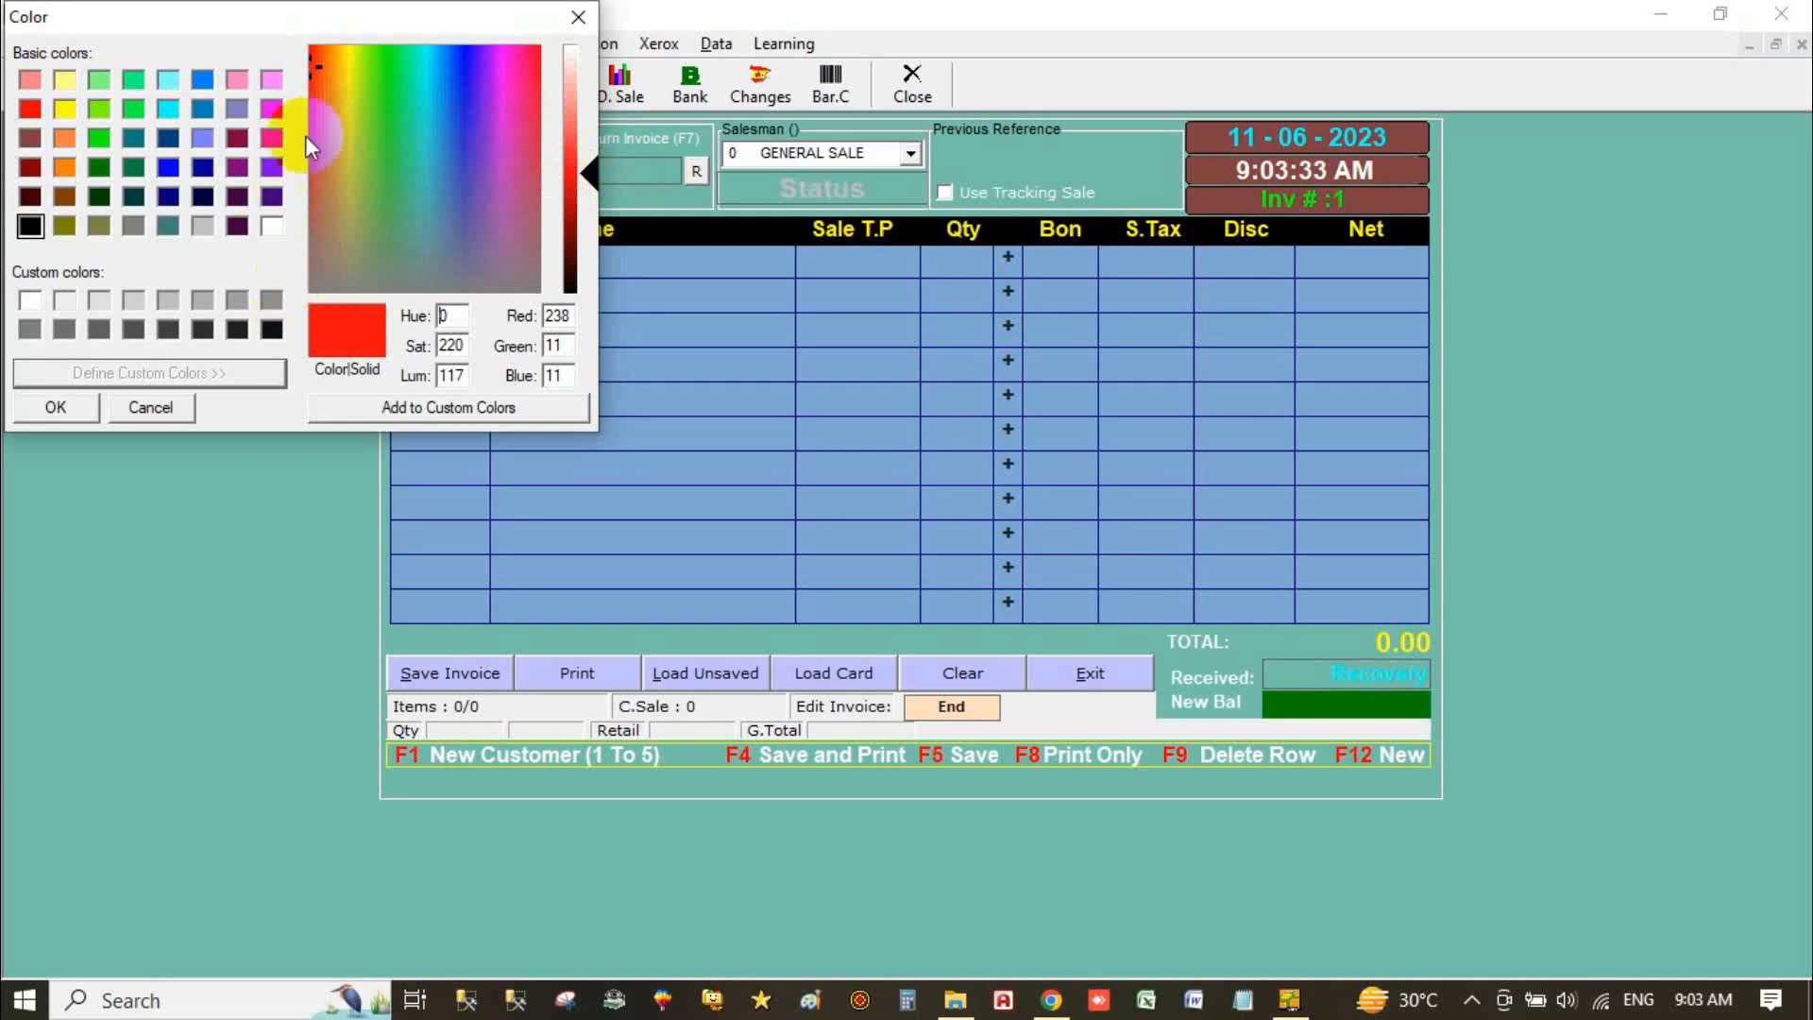
{"action": "left_click", "coordinate": [56, 407]}
Step: Type a test letter 'a' in the first row's Code cell, then delete it
{"action": "left_click", "coordinate": [638, 259]}
{"action": "type", "text": "a"}
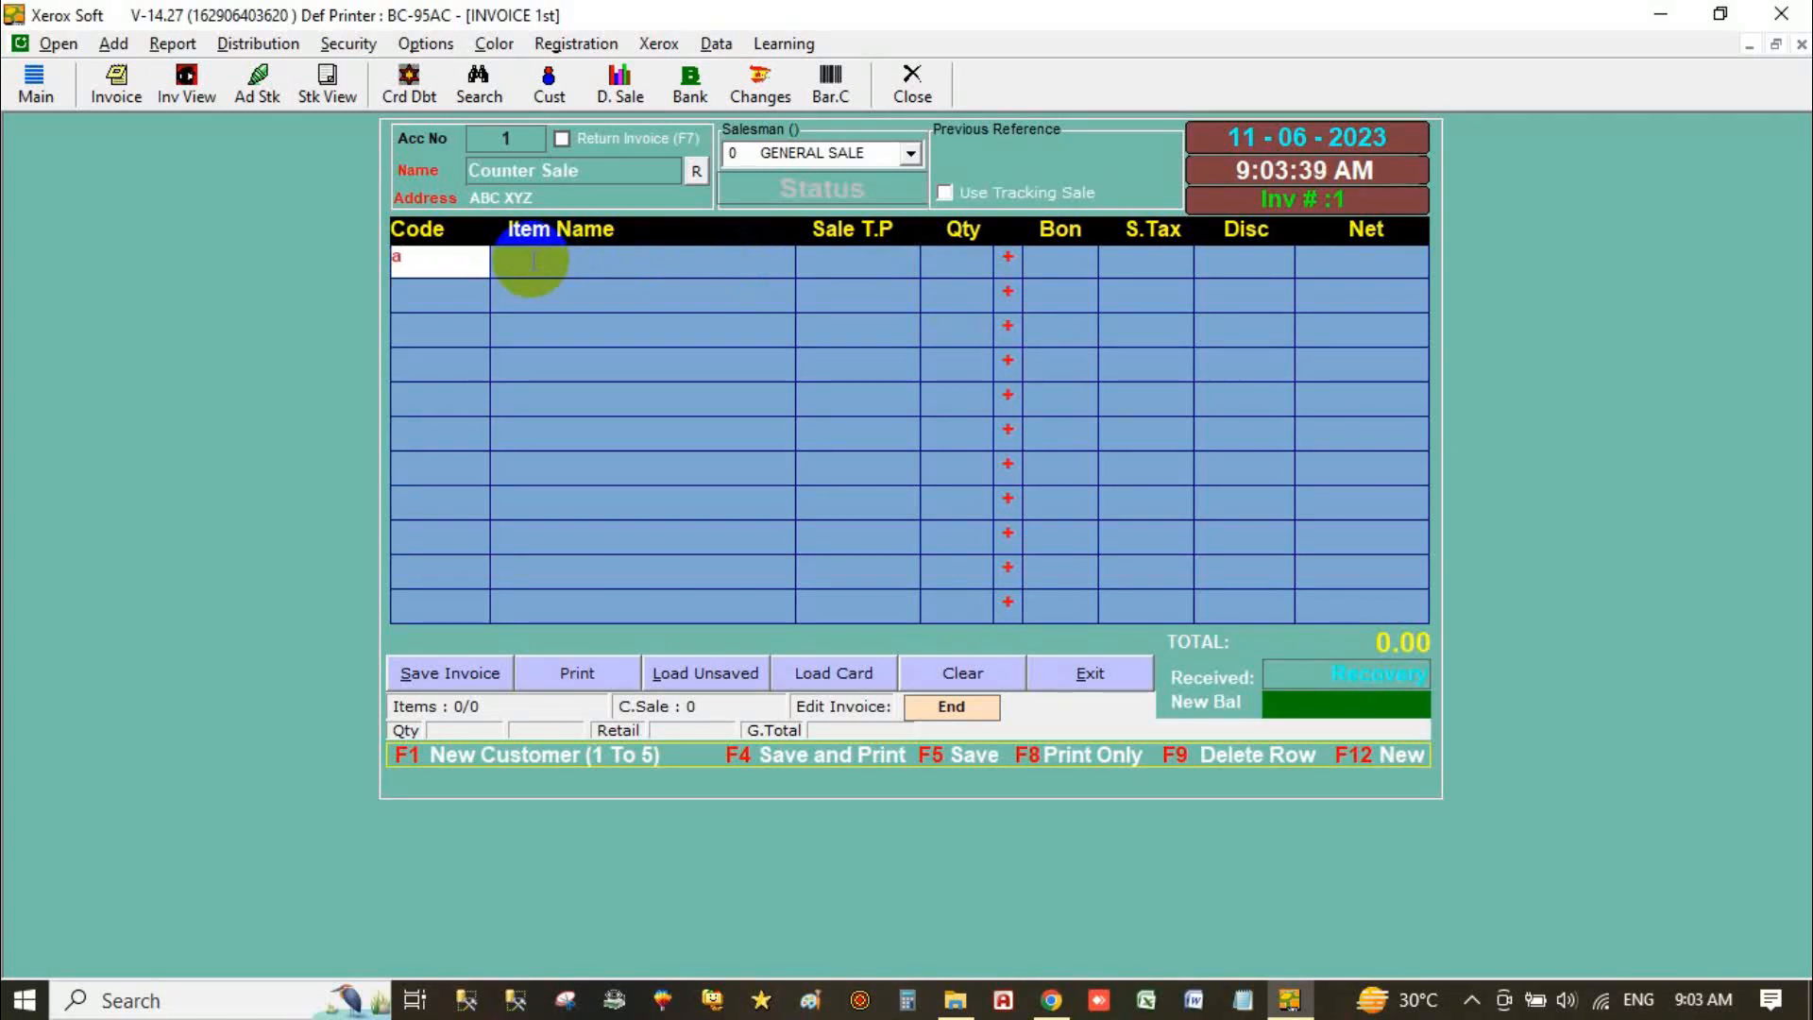
{"action": "key", "text": "BackSpace"}
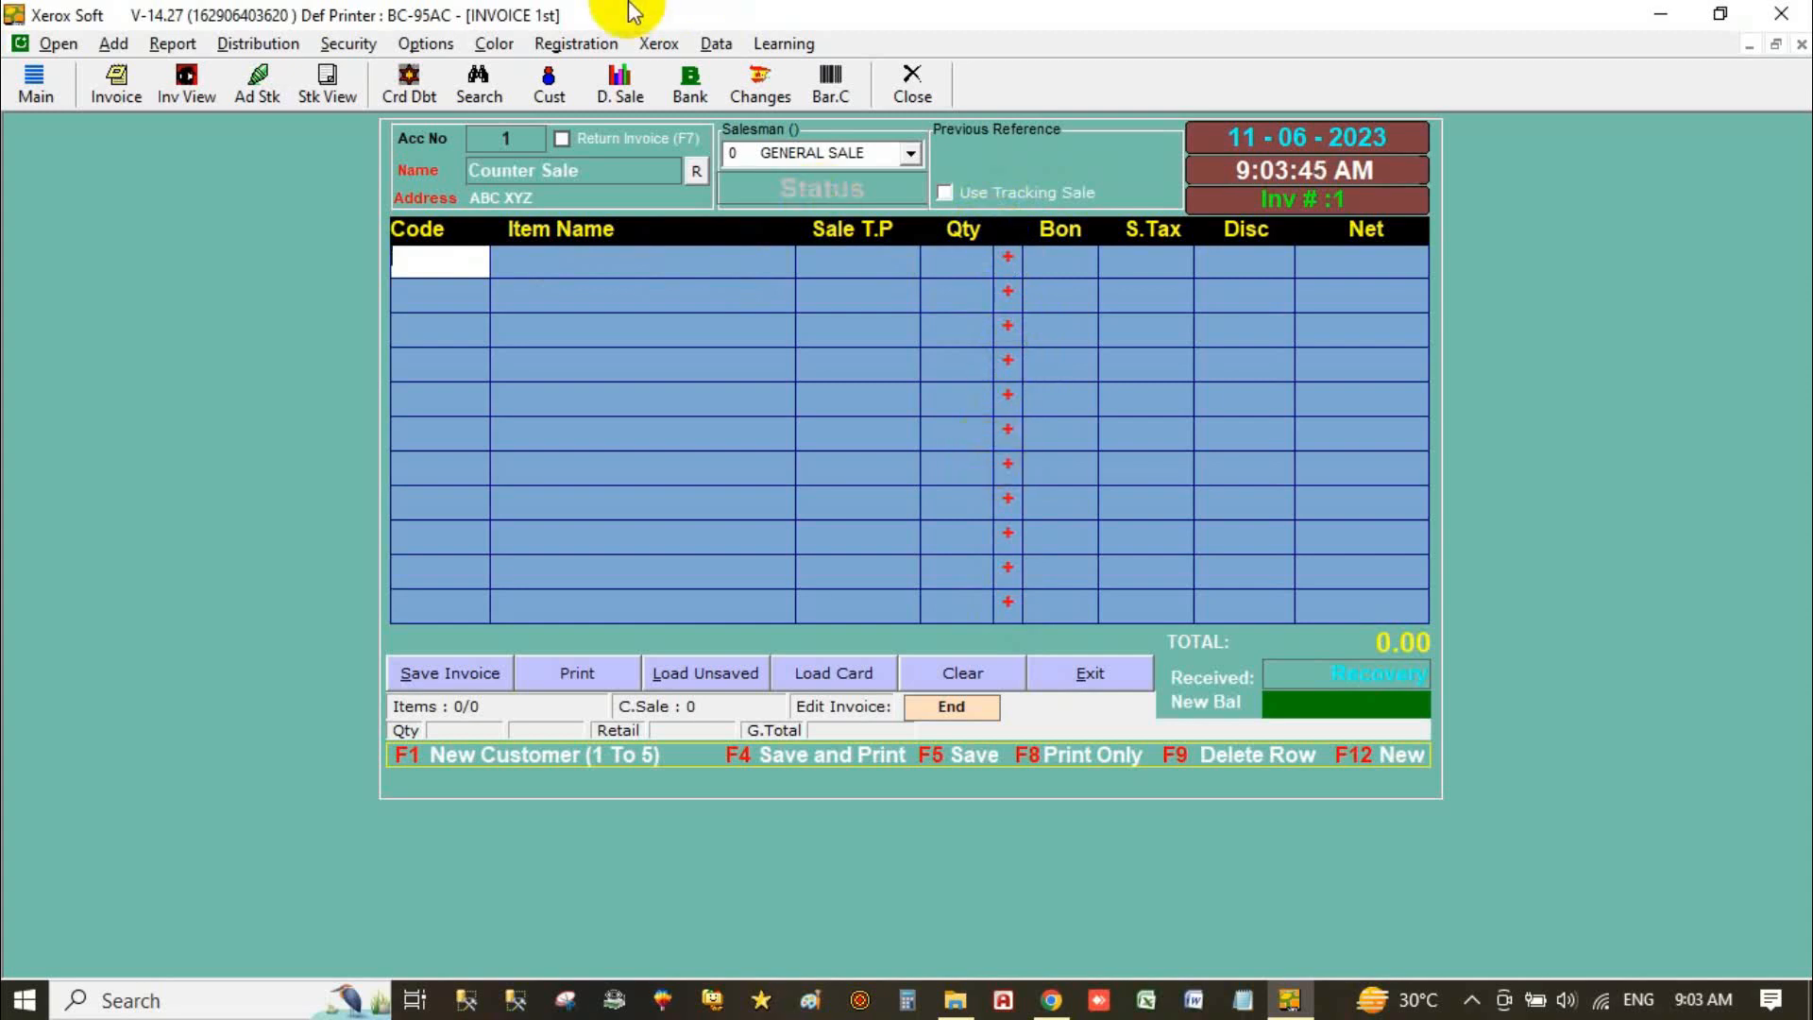
Step: Back up the data to D:\ and acknowledge the Copying Data completed message
{"action": "left_click", "coordinate": [496, 49]}
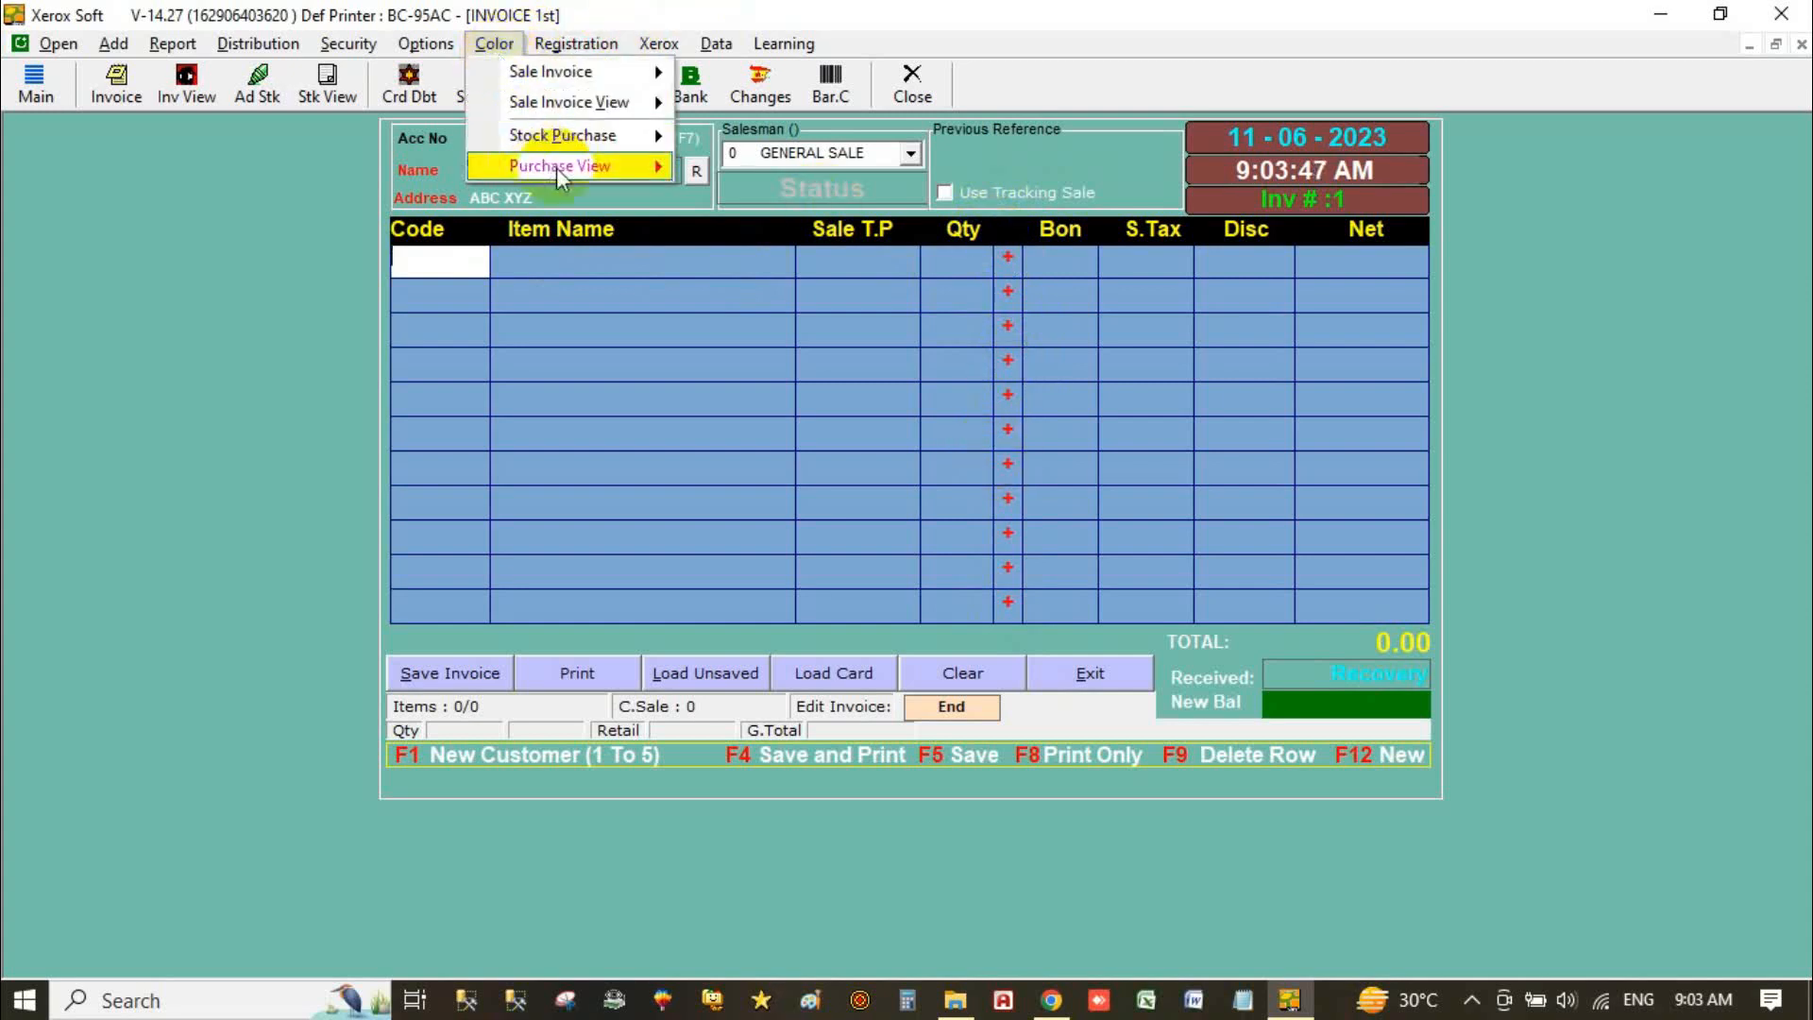
{"action": "mouse_move", "coordinate": [676, 57]}
{"action": "mouse_move", "coordinate": [753, 54]}
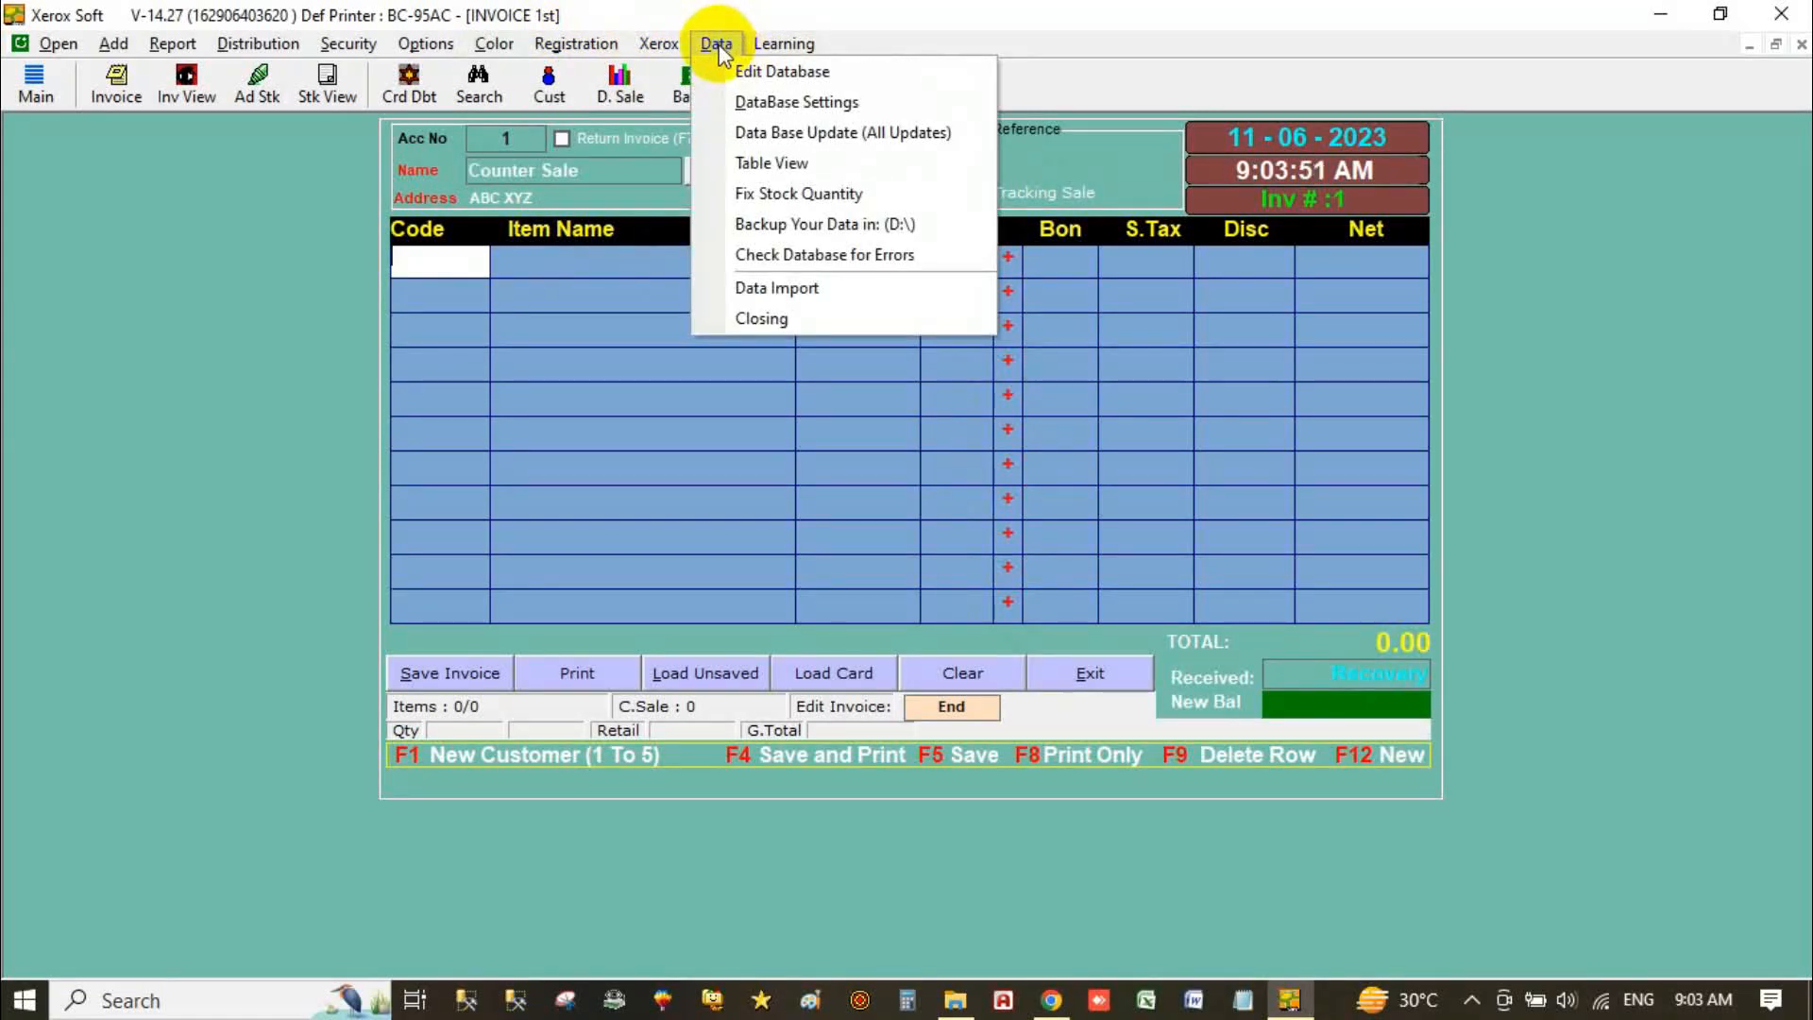
{"action": "left_click", "coordinate": [888, 229]}
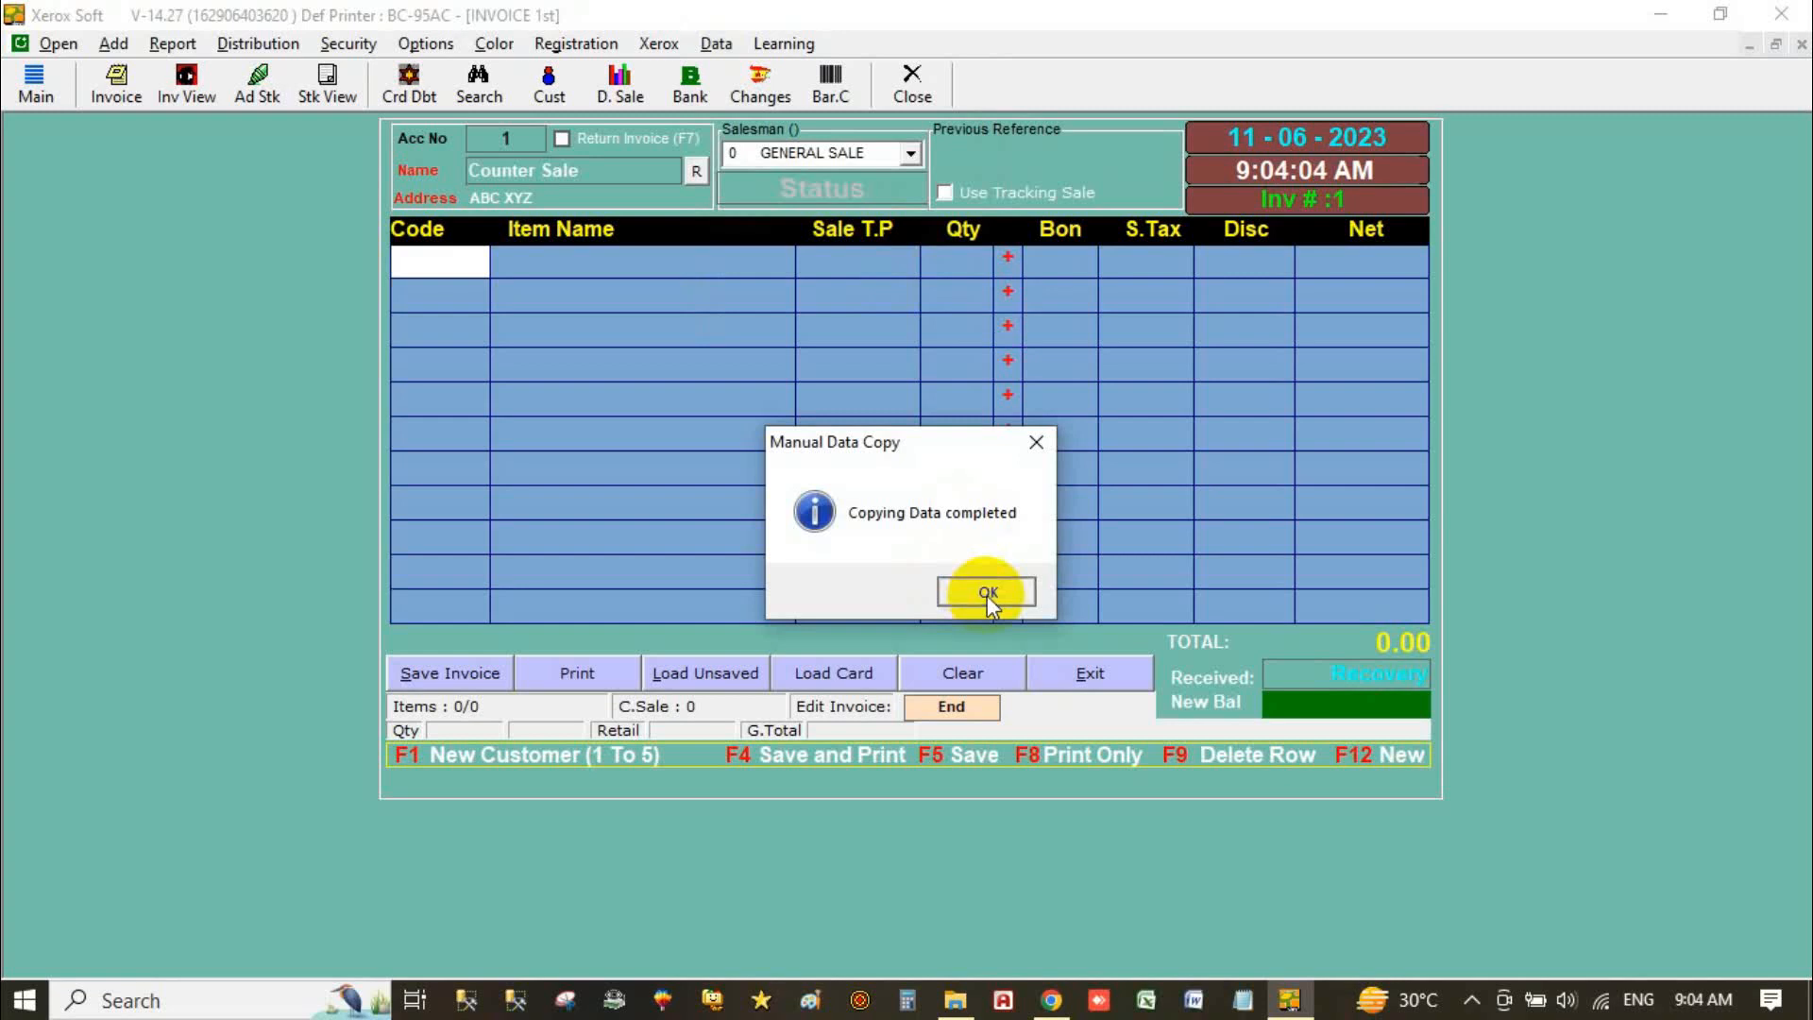
{"action": "left_click", "coordinate": [986, 592]}
{"action": "left_click", "coordinate": [719, 44]}
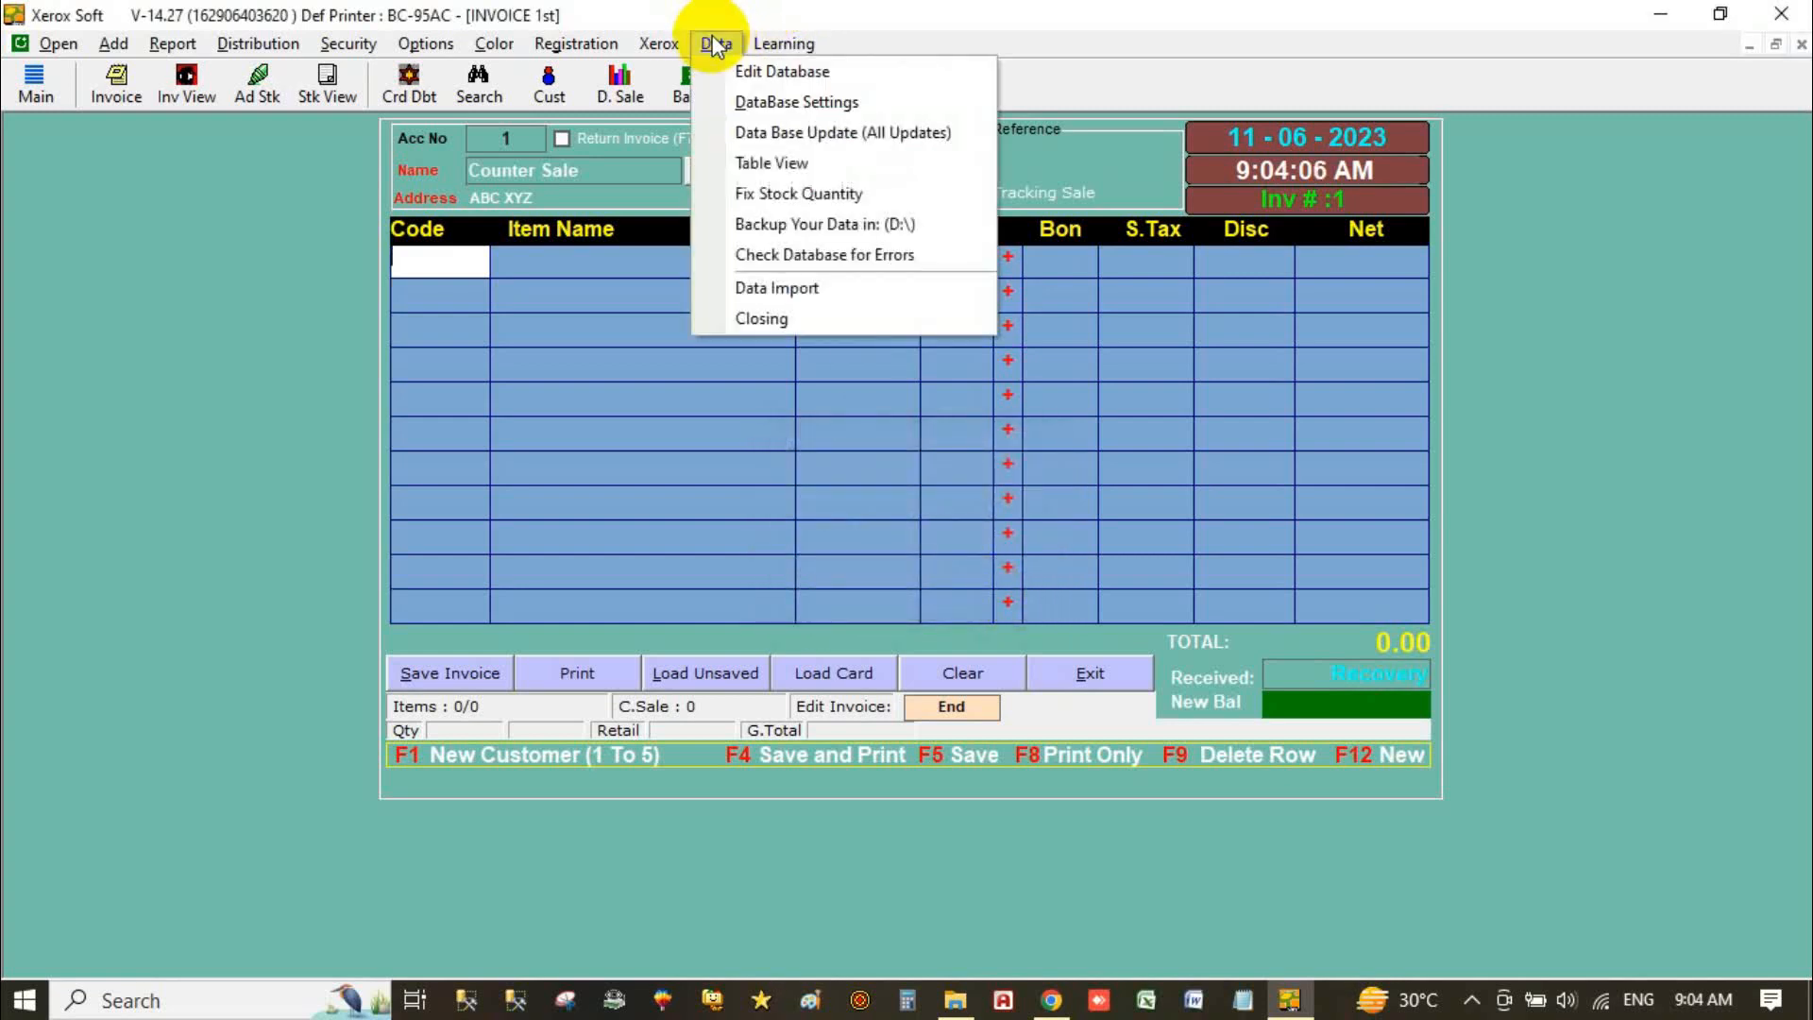
Step: Change the database backup location from D:\ to F:\Data Backup\ in Edit Database
{"action": "left_click", "coordinate": [769, 73]}
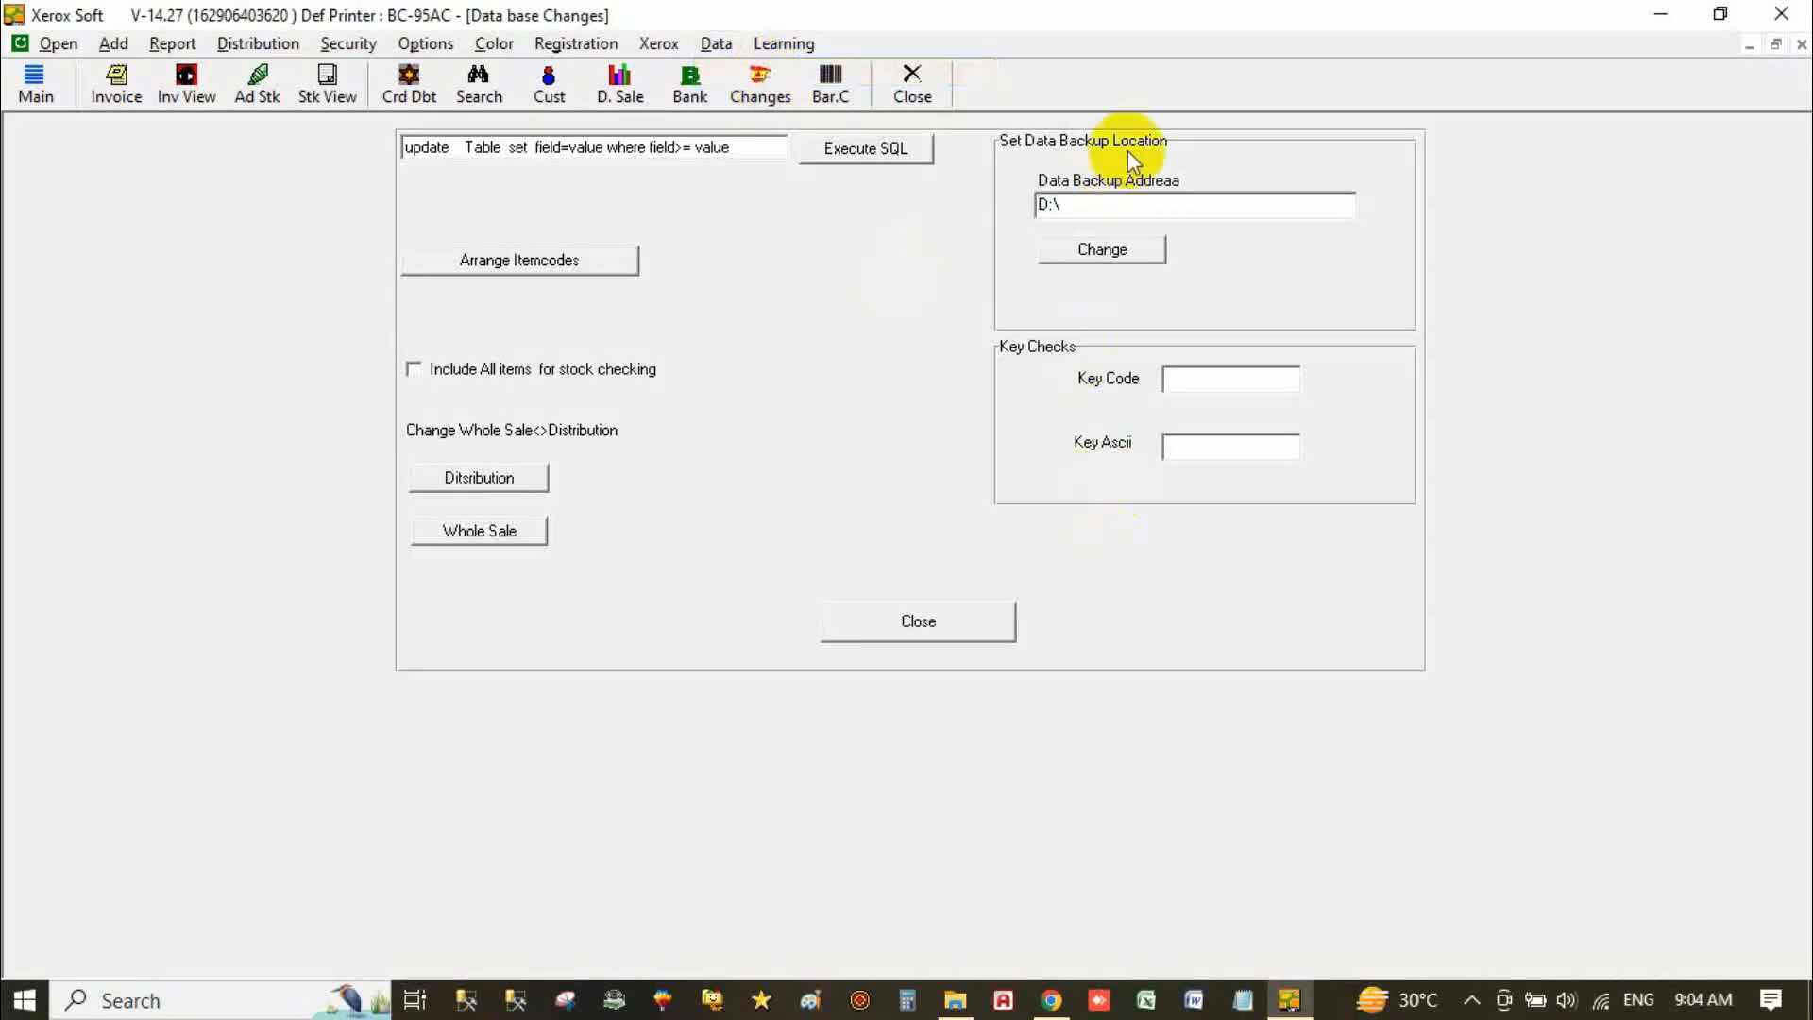
{"action": "left_click_drag", "start_coordinate": [1062, 203], "coordinate": [971, 218]}
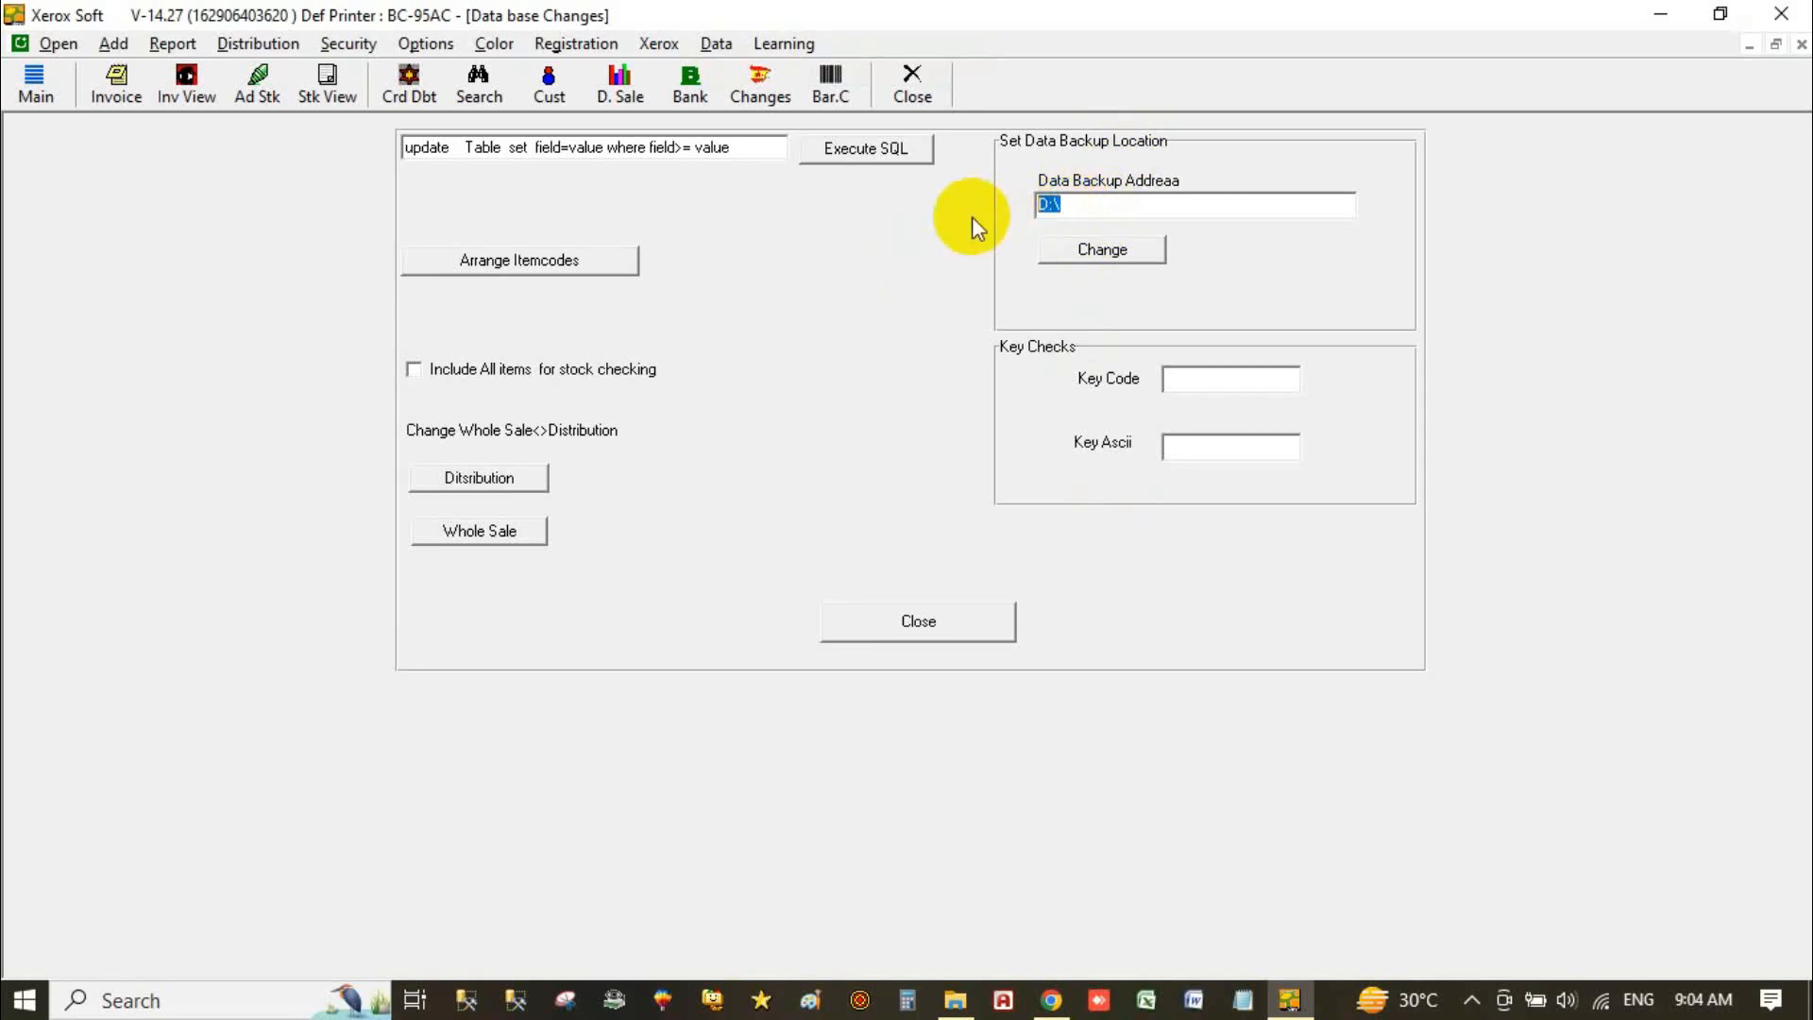
{"action": "left_click", "coordinate": [1112, 251]}
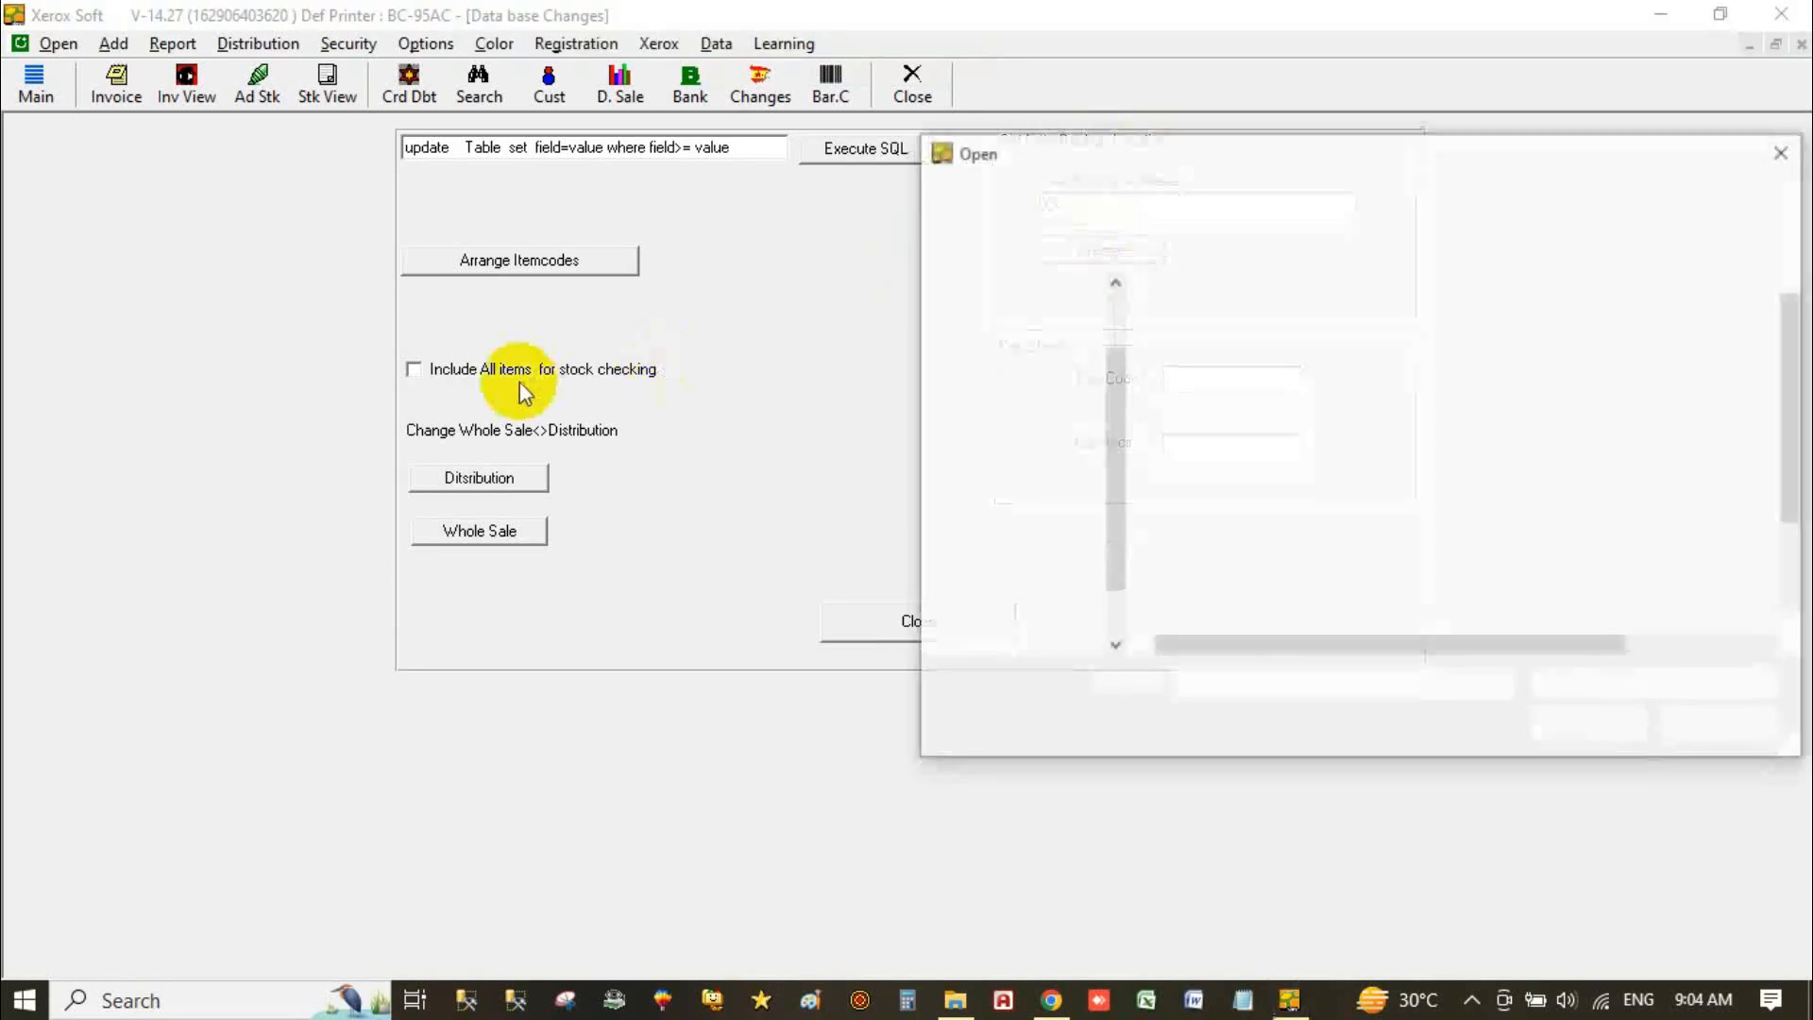
{"action": "left_click_drag", "start_coordinate": [1161, 150], "coordinate": [470, 121]}
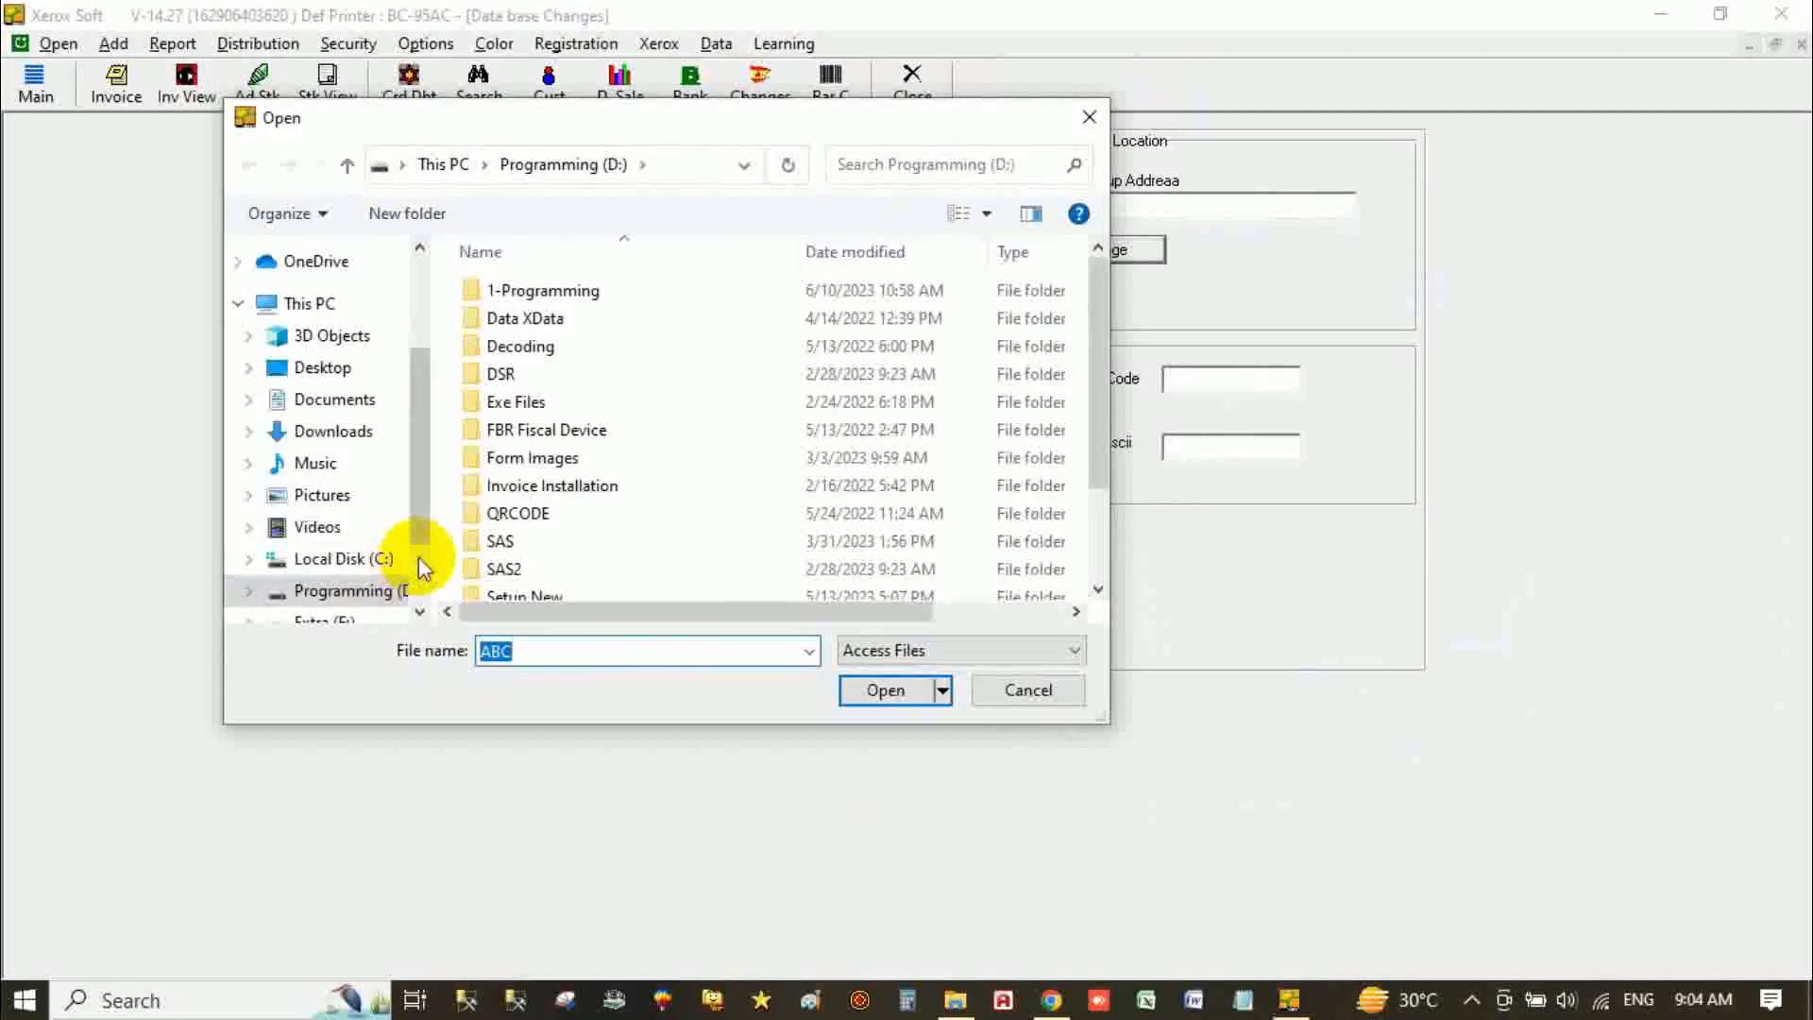
{"action": "scroll", "coordinate": [417, 558], "scroll_direction": "down", "scroll_amount": 2}
{"action": "left_click", "coordinate": [332, 505]}
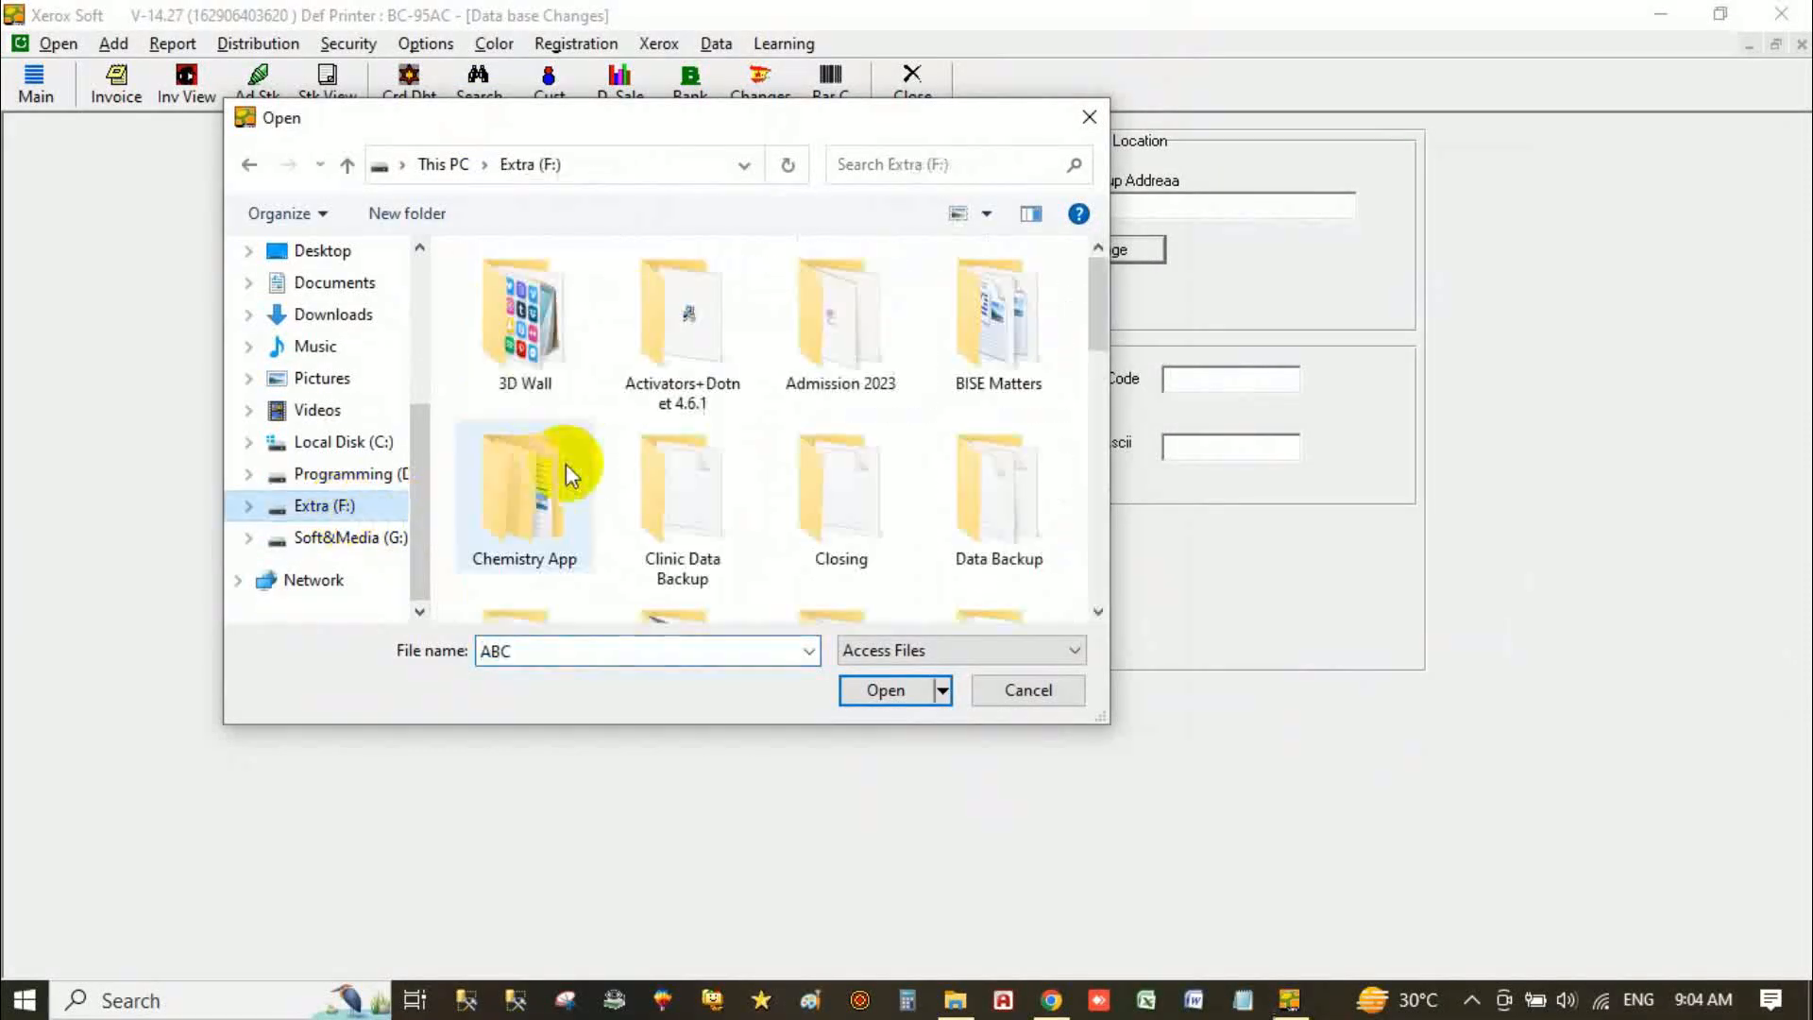
{"action": "left_click", "coordinate": [1018, 449]}
{"action": "double_click", "coordinate": [1016, 445]}
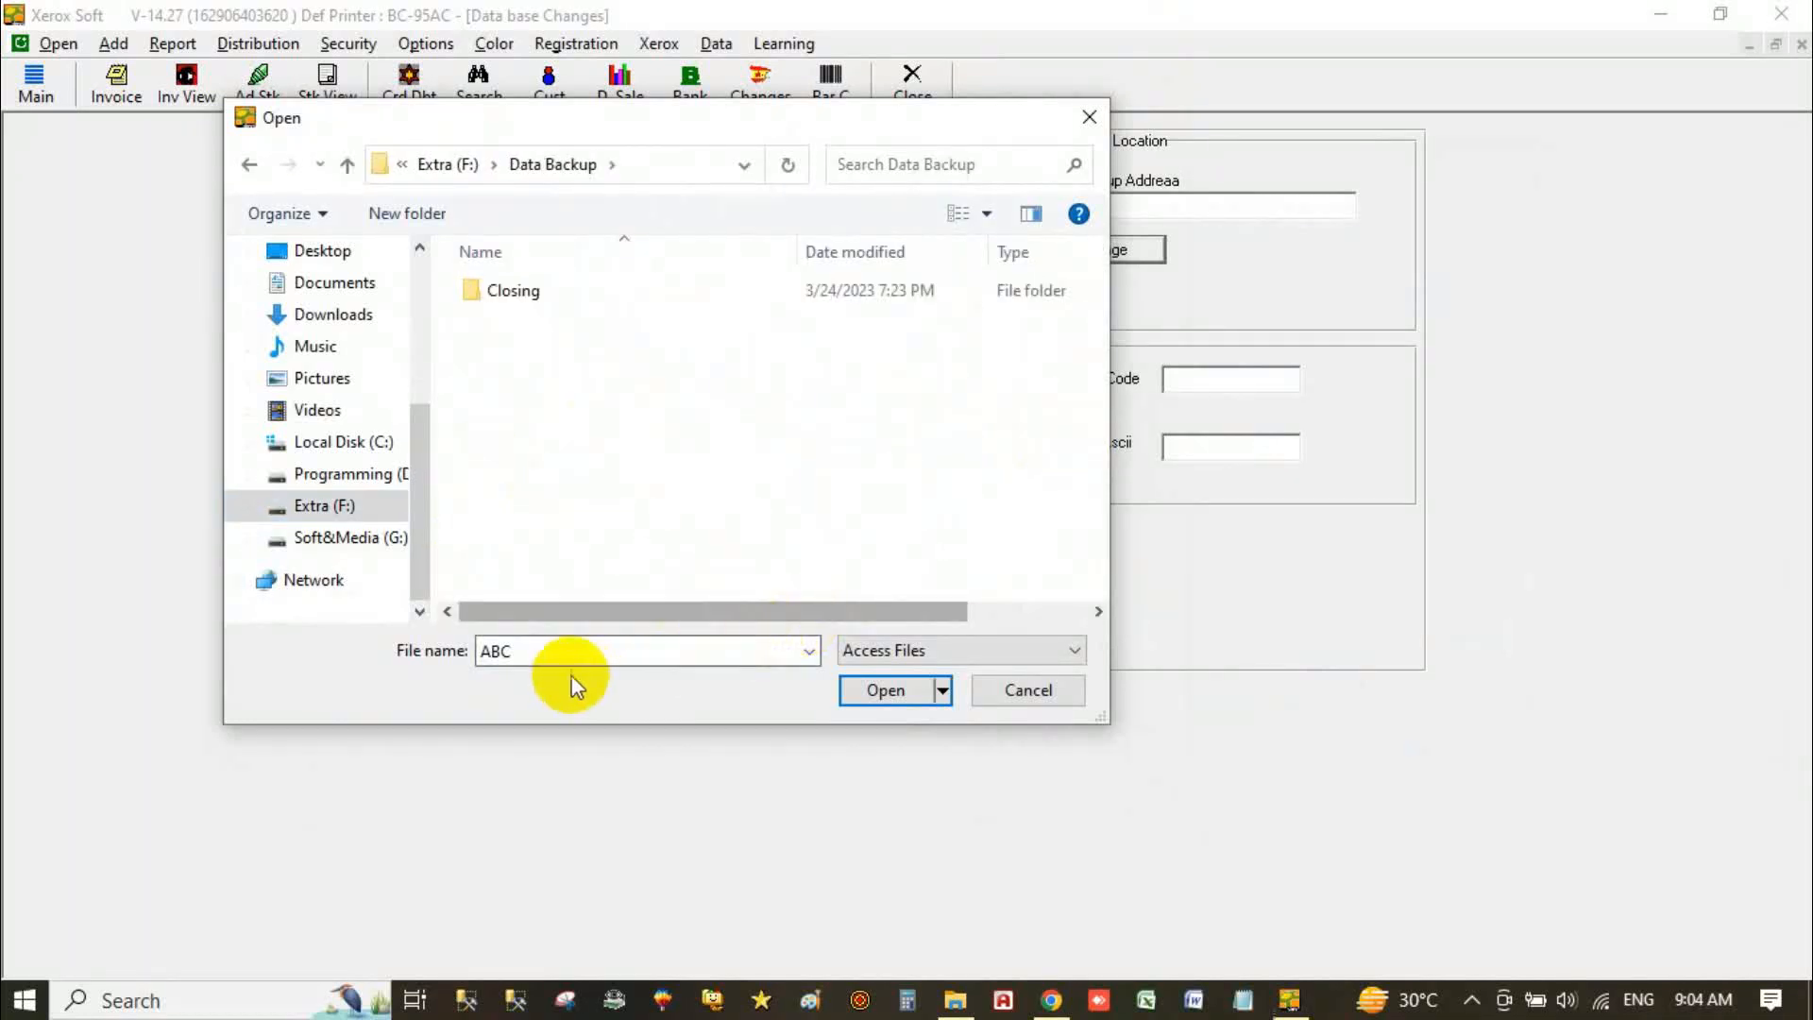
{"action": "left_click", "coordinate": [893, 688]}
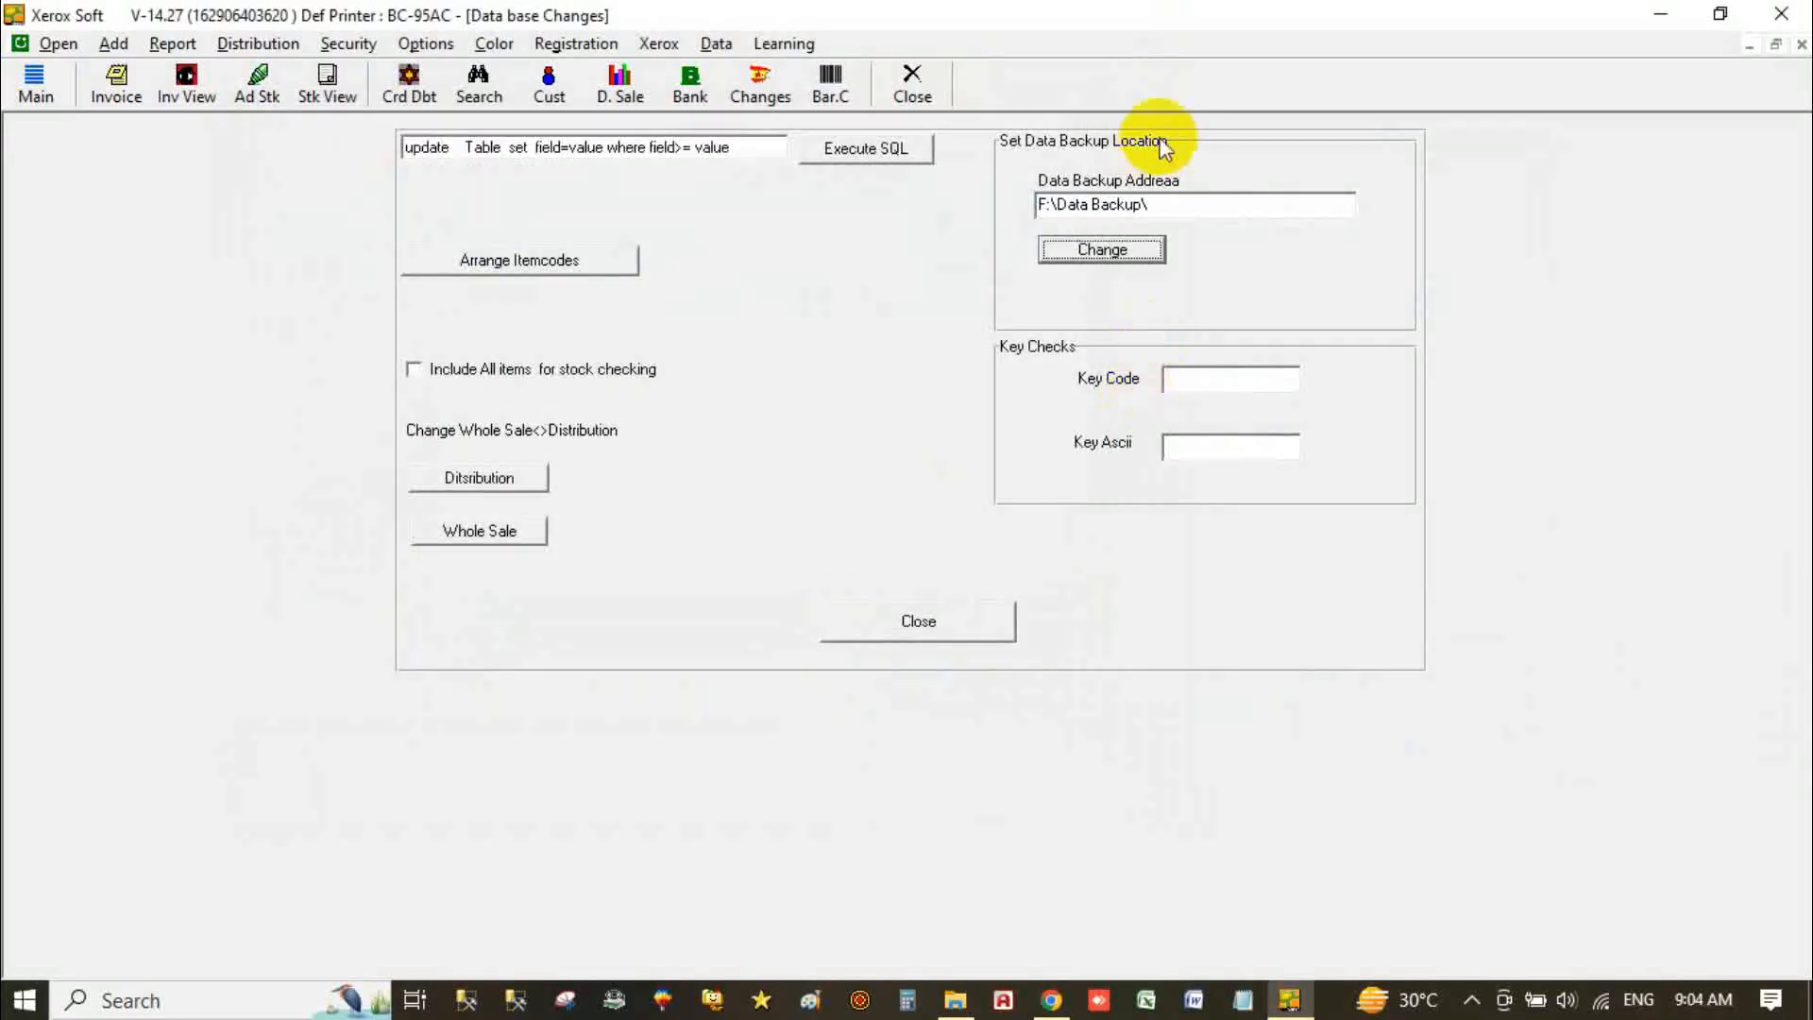
{"action": "left_click", "coordinate": [937, 611]}
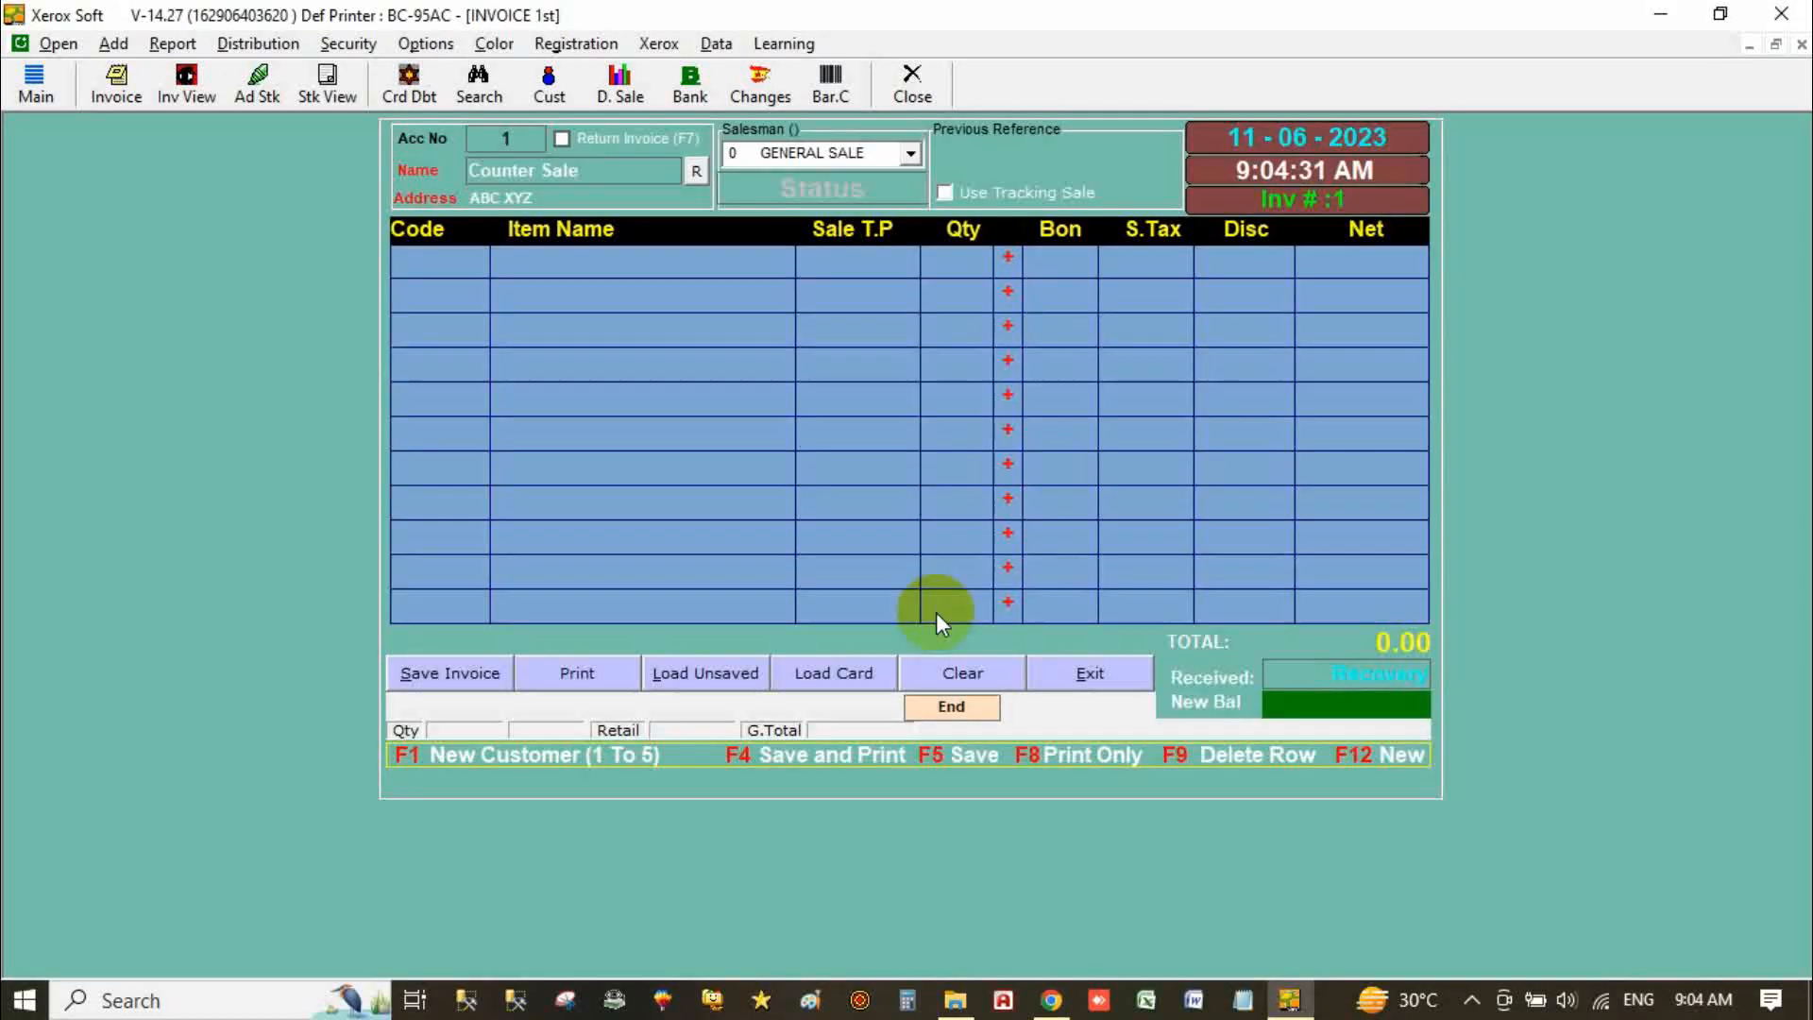
Step: Back up the data to F:\Data Backup\ and confirm the completion message
{"action": "left_click", "coordinate": [714, 45]}
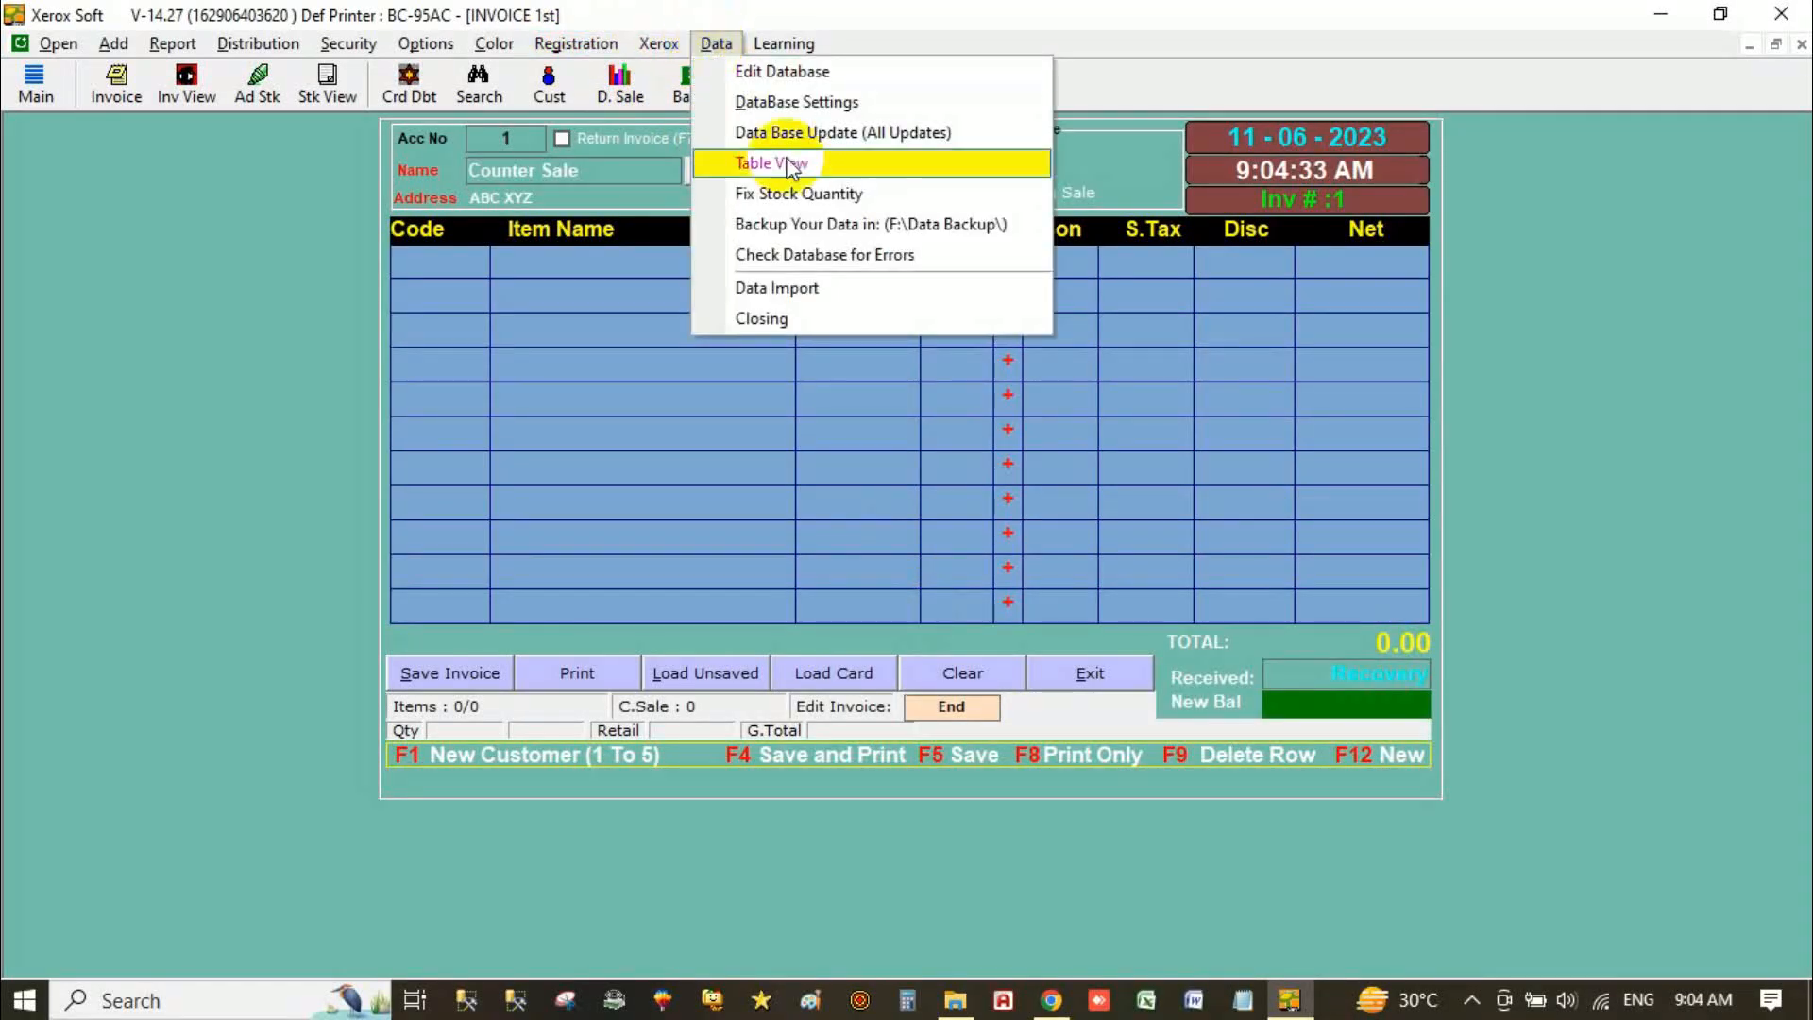
{"action": "left_click", "coordinate": [911, 226]}
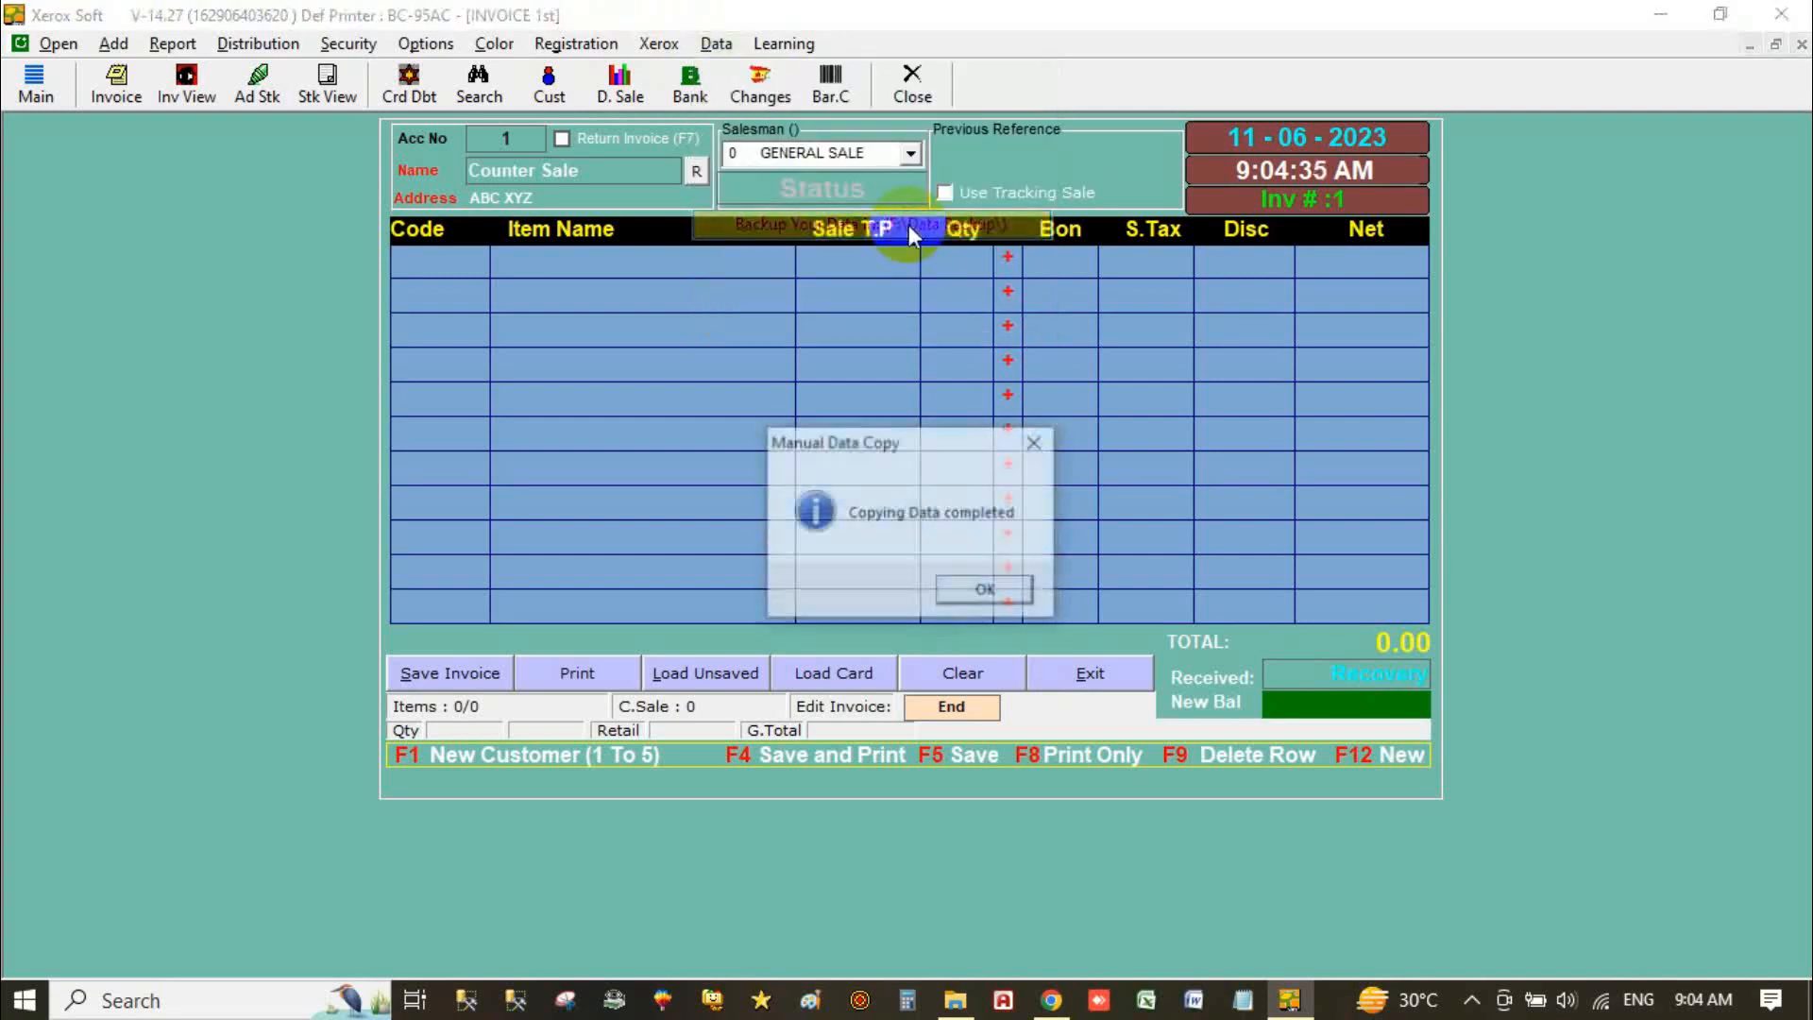
{"action": "left_click", "coordinate": [982, 593]}
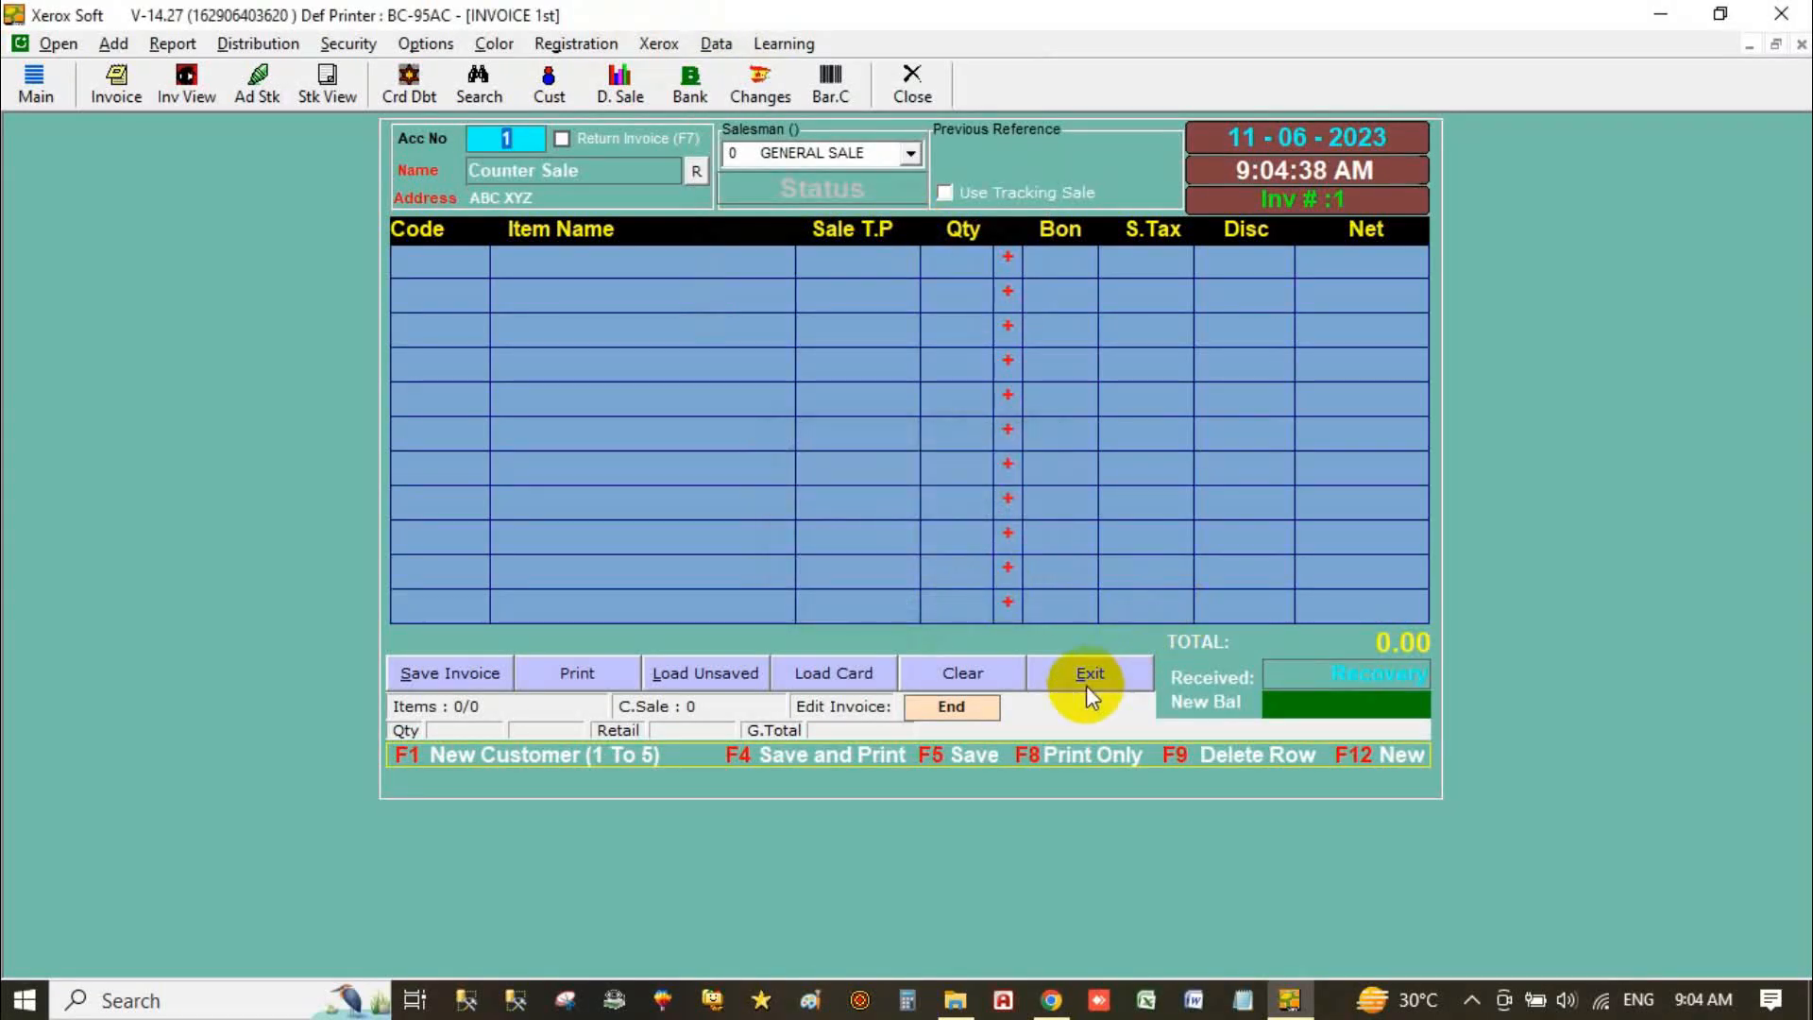